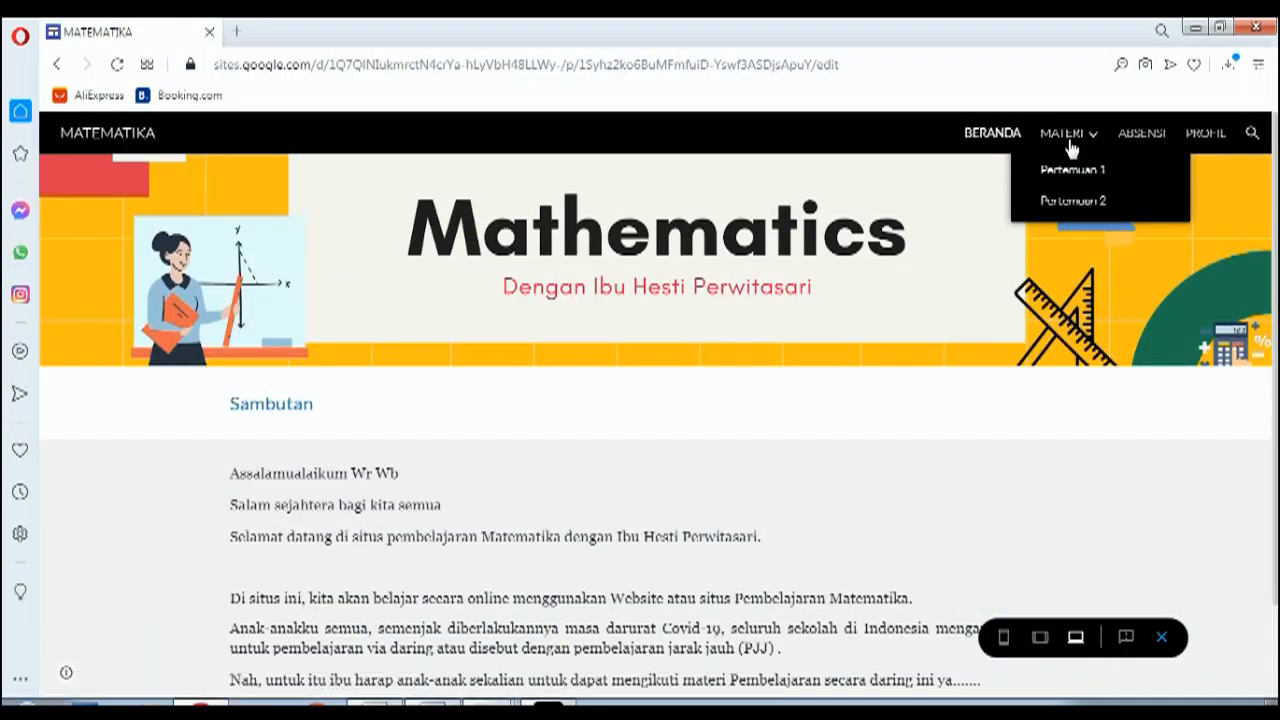
Step: Browse the Mathematics site's MATERI, ABSENSI and PROFIL pages, then return home
click(1068, 141)
mouse_move(1071, 149)
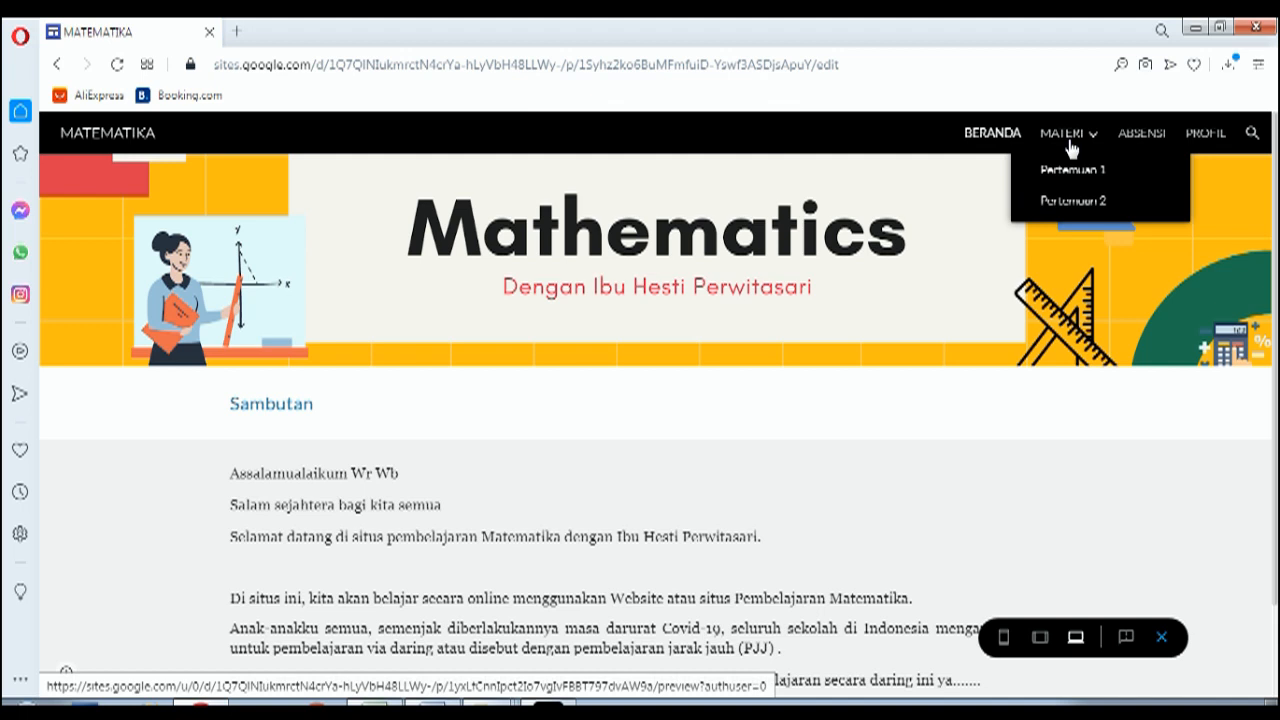
click(1061, 133)
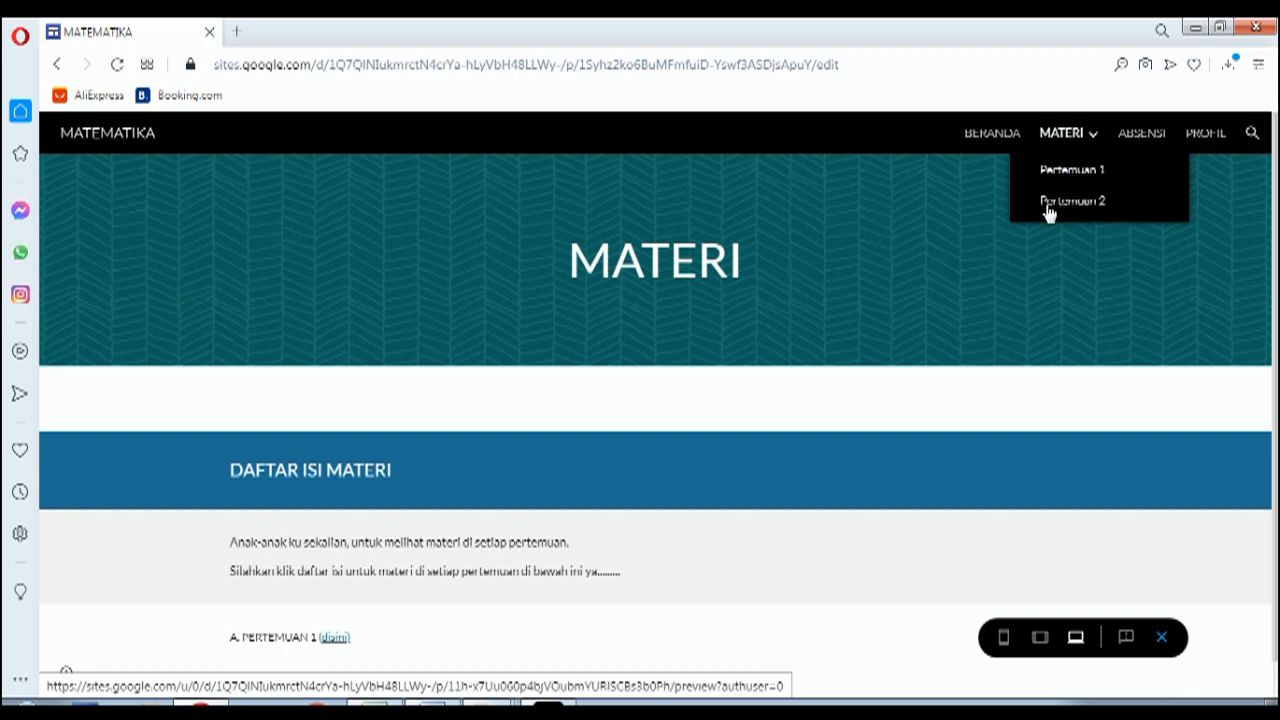
click(1143, 134)
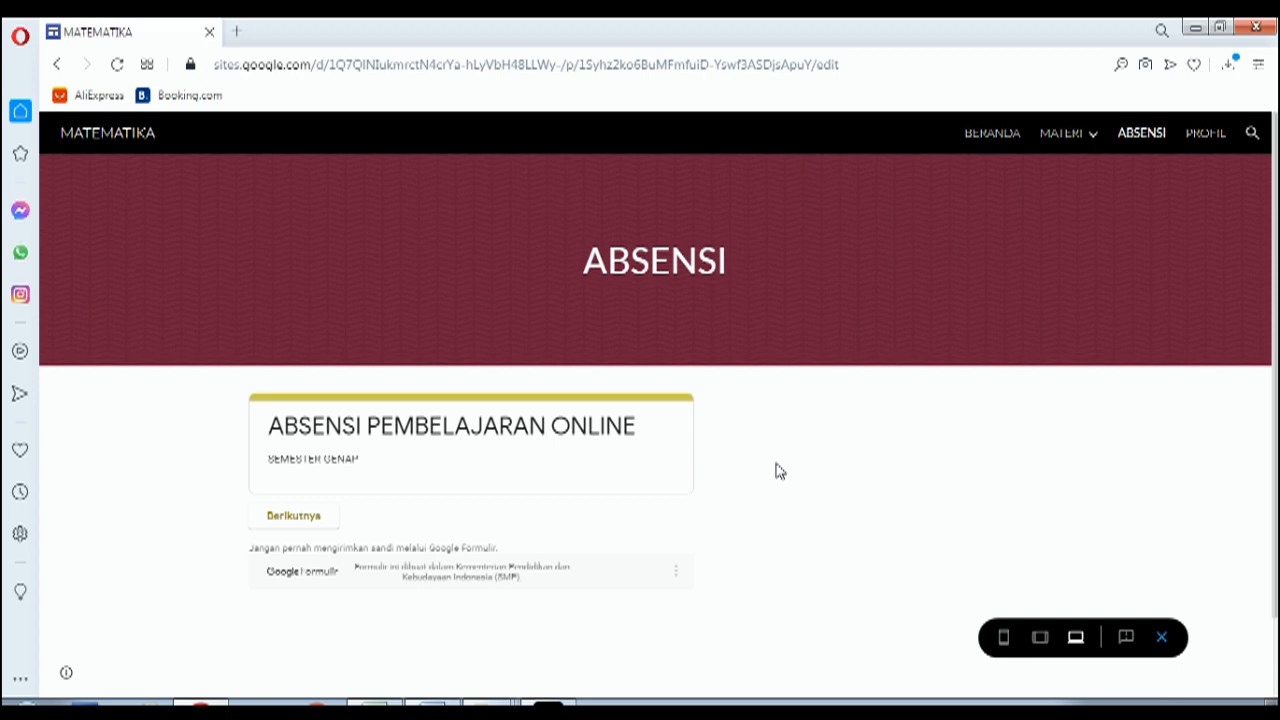
click(1207, 136)
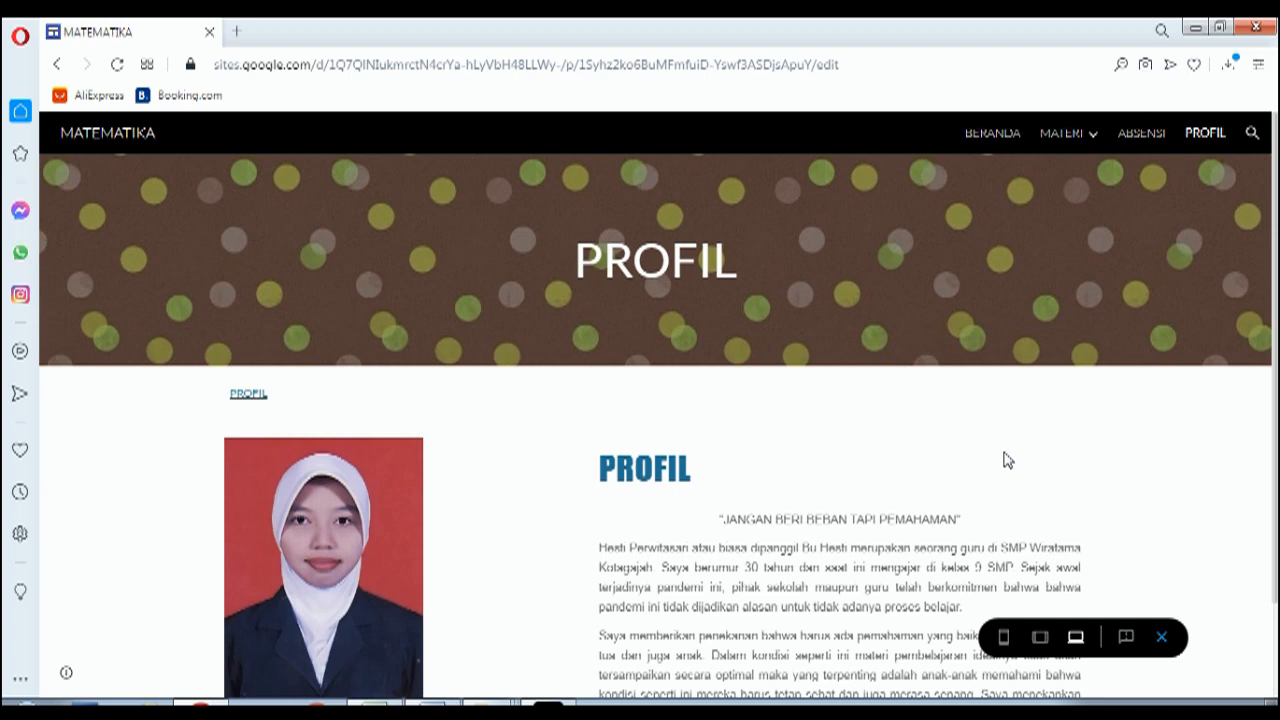
click(1008, 137)
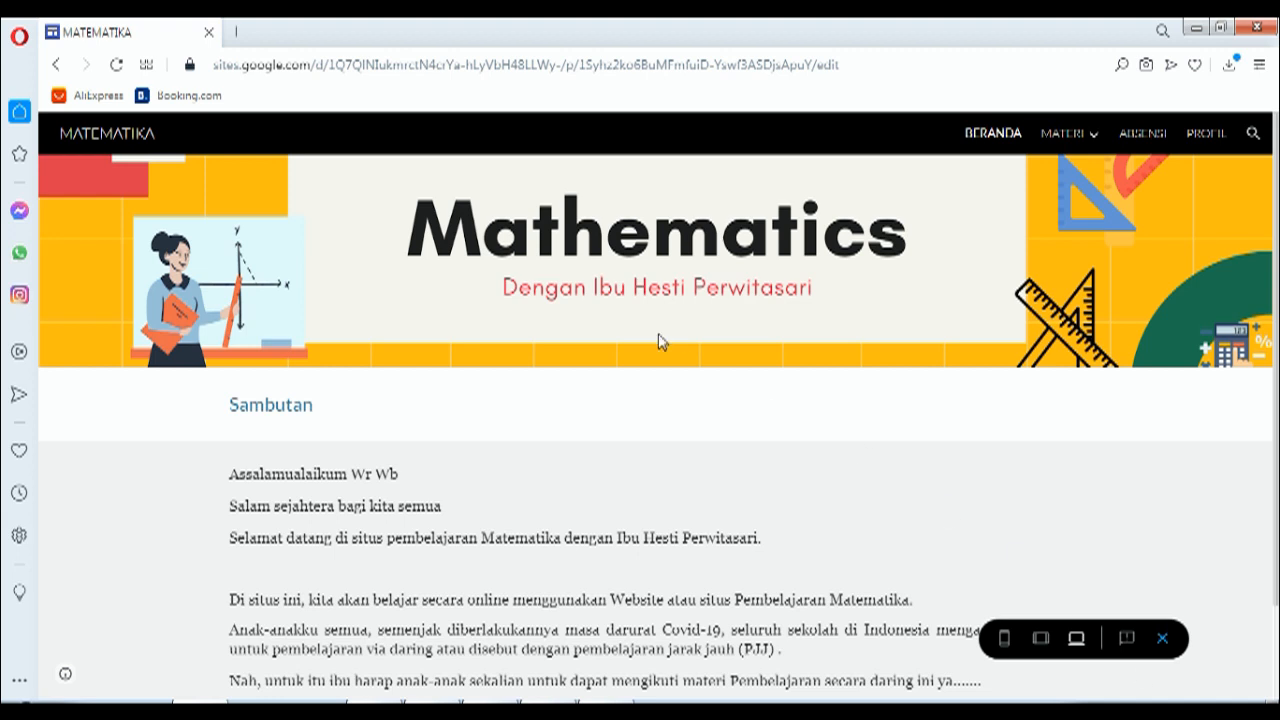
Step: Open drive.google.com in a new tab using the 'dr' address-bar suggestion
click(233, 33)
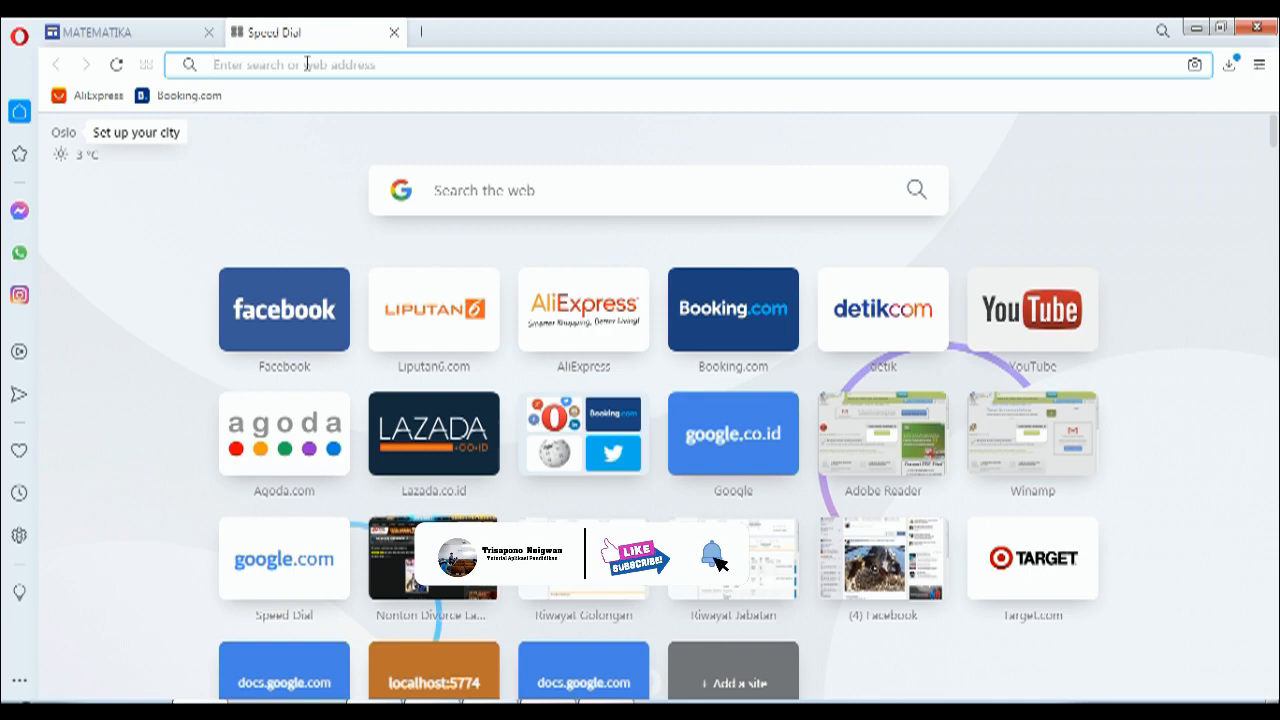
text(dr)
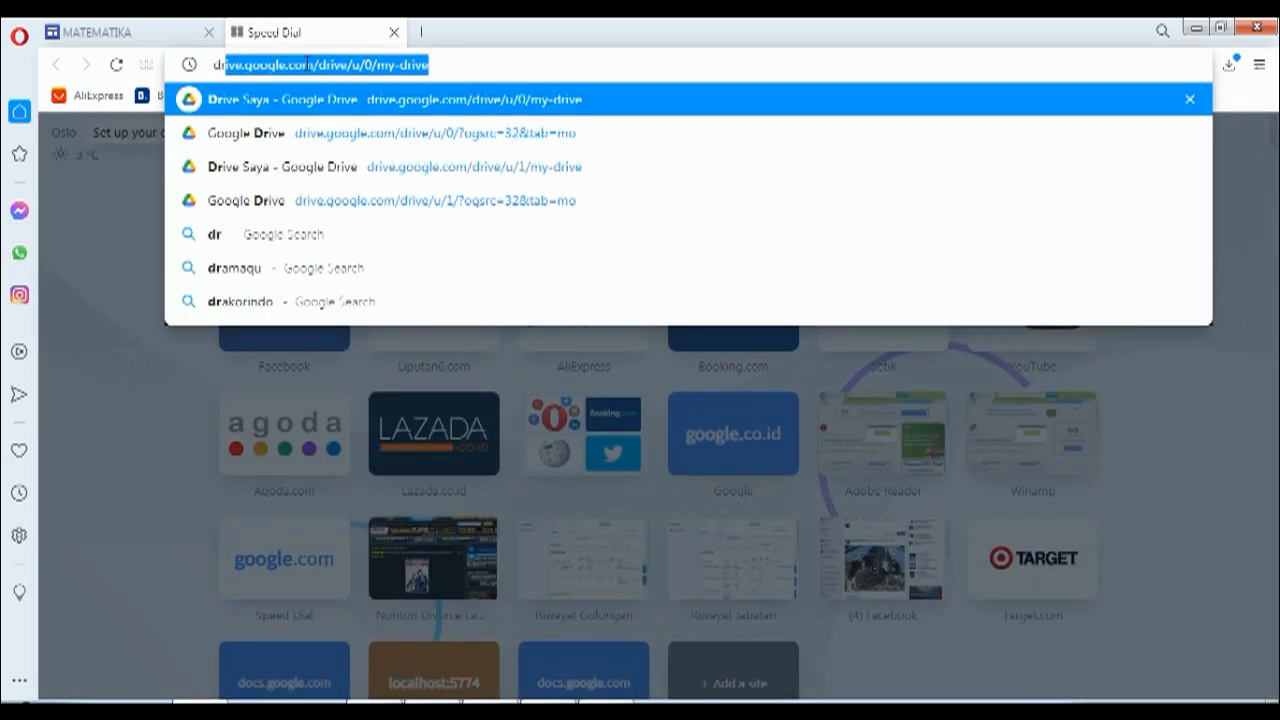
key(Return)
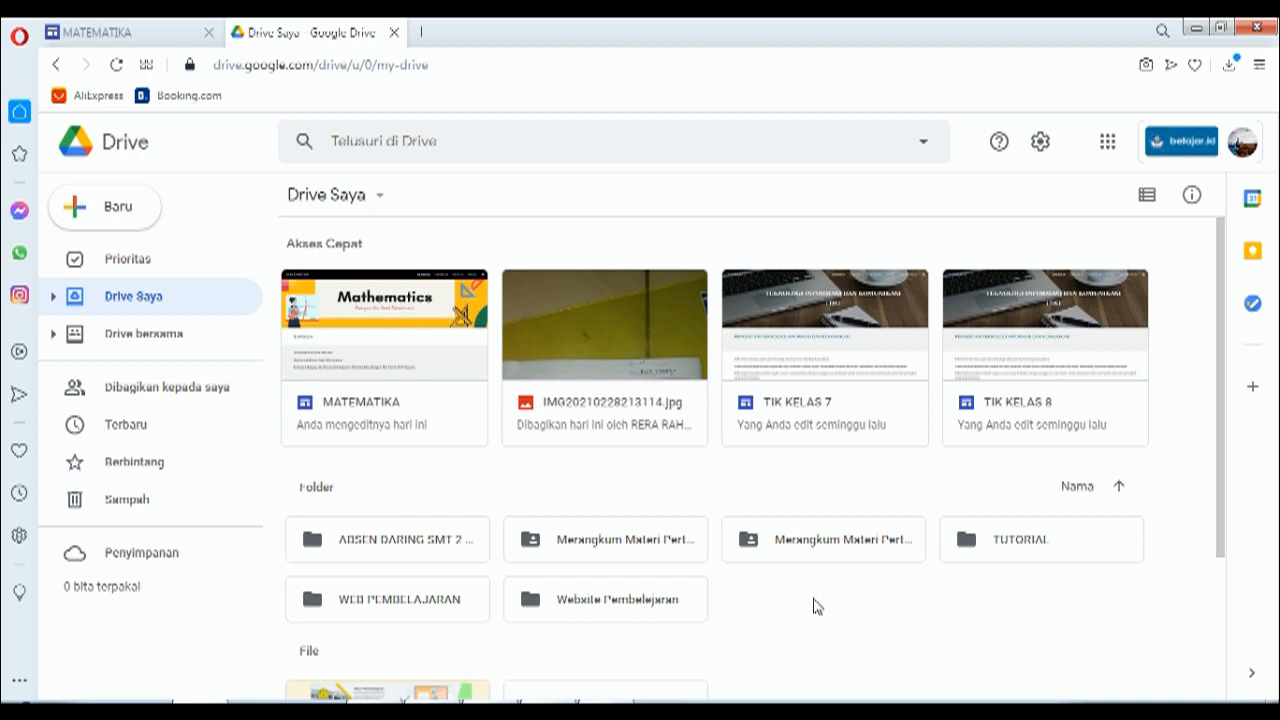
click(118, 210)
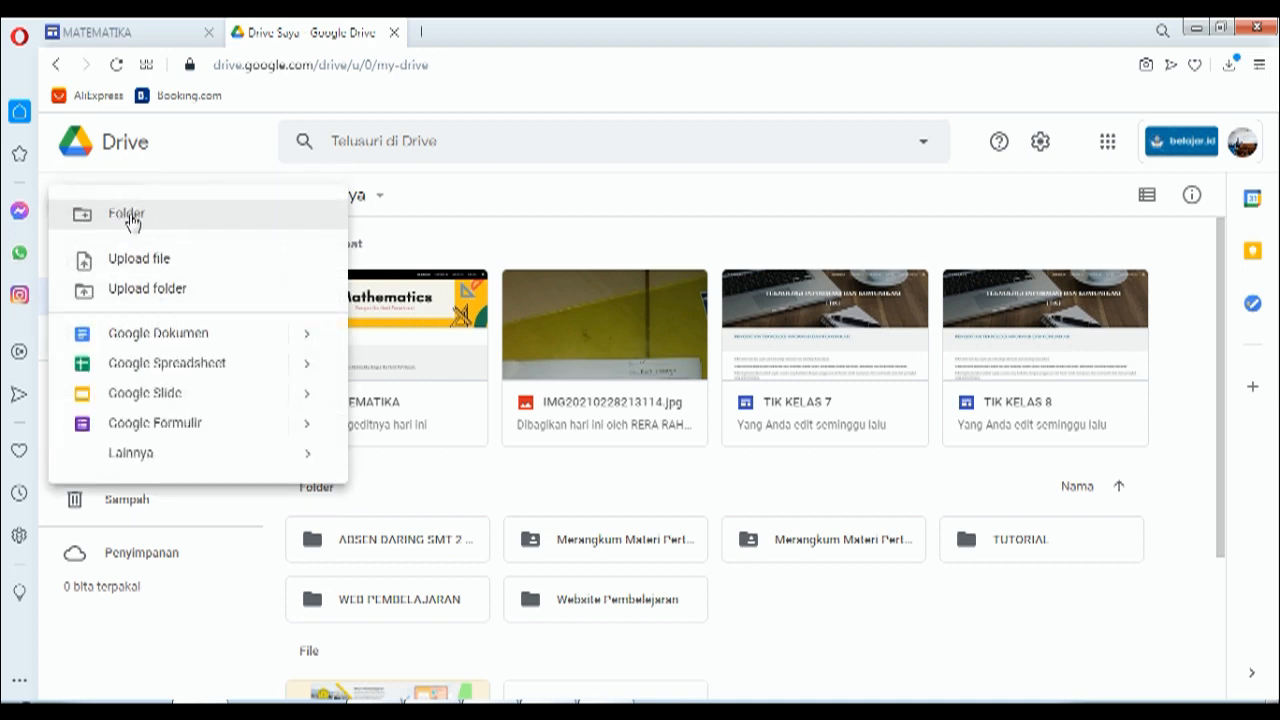
click(129, 216)
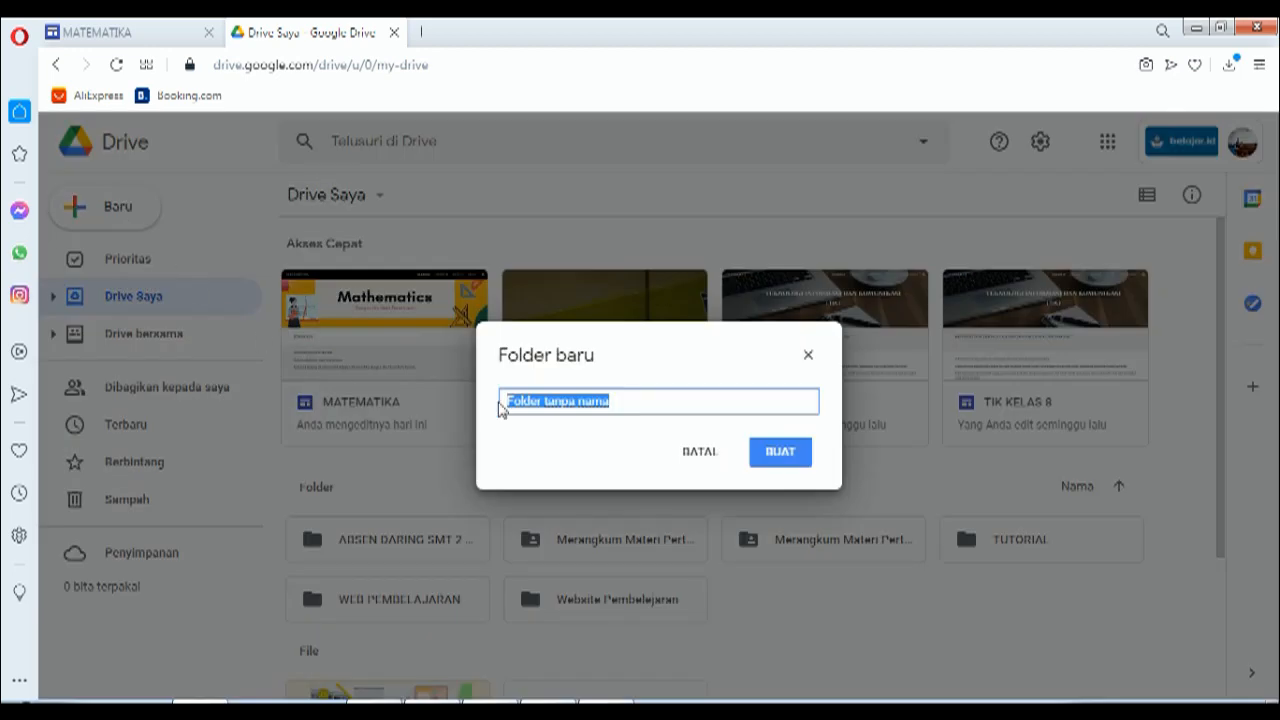
drag(624, 405, 497, 400)
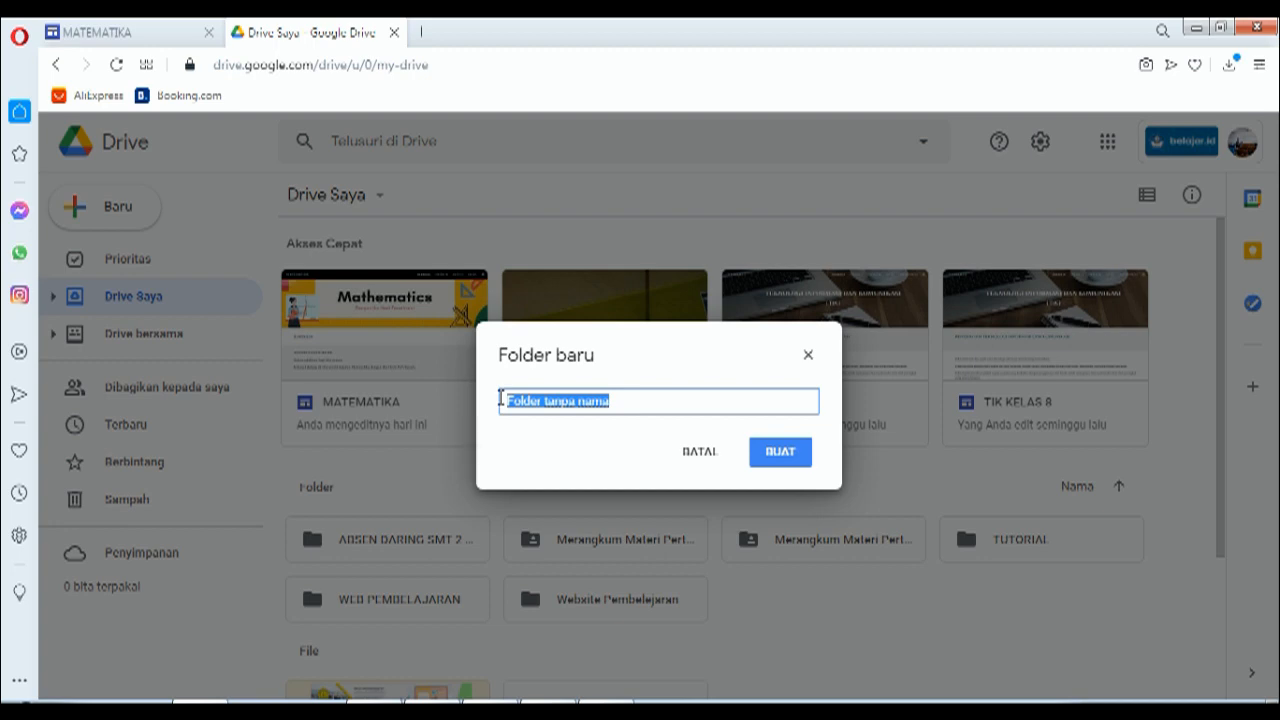
click(809, 357)
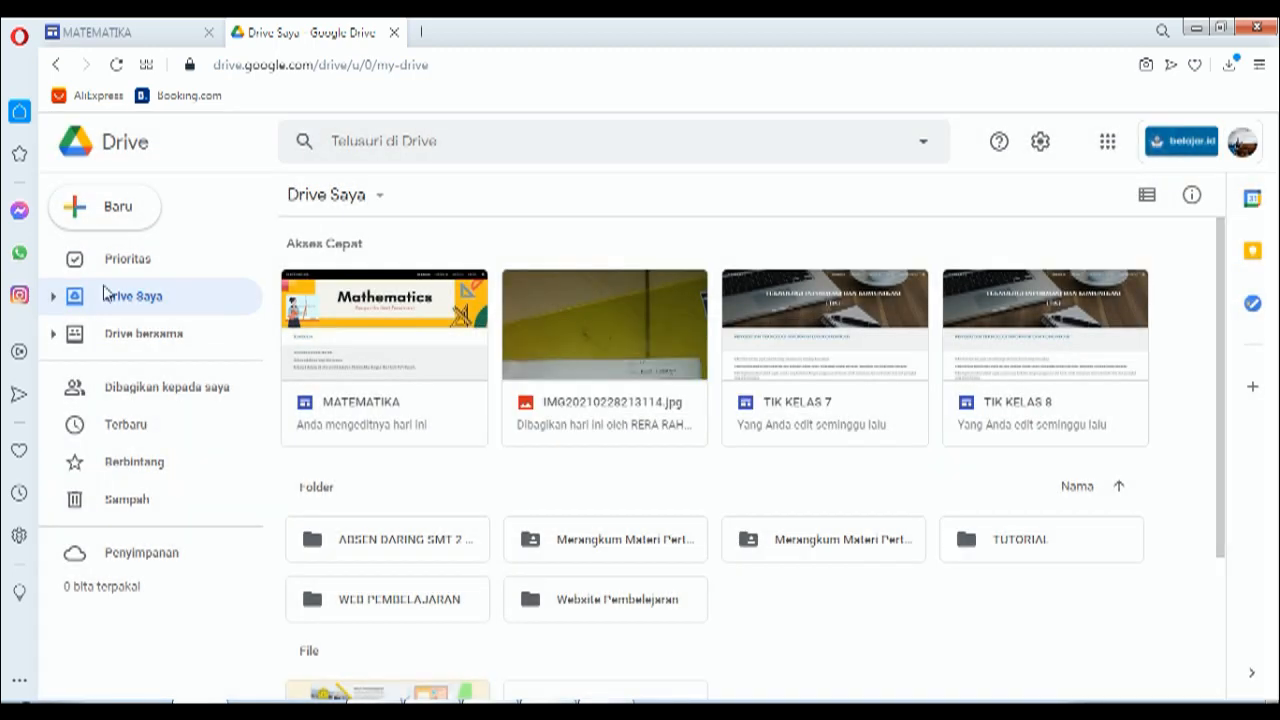
click(52, 297)
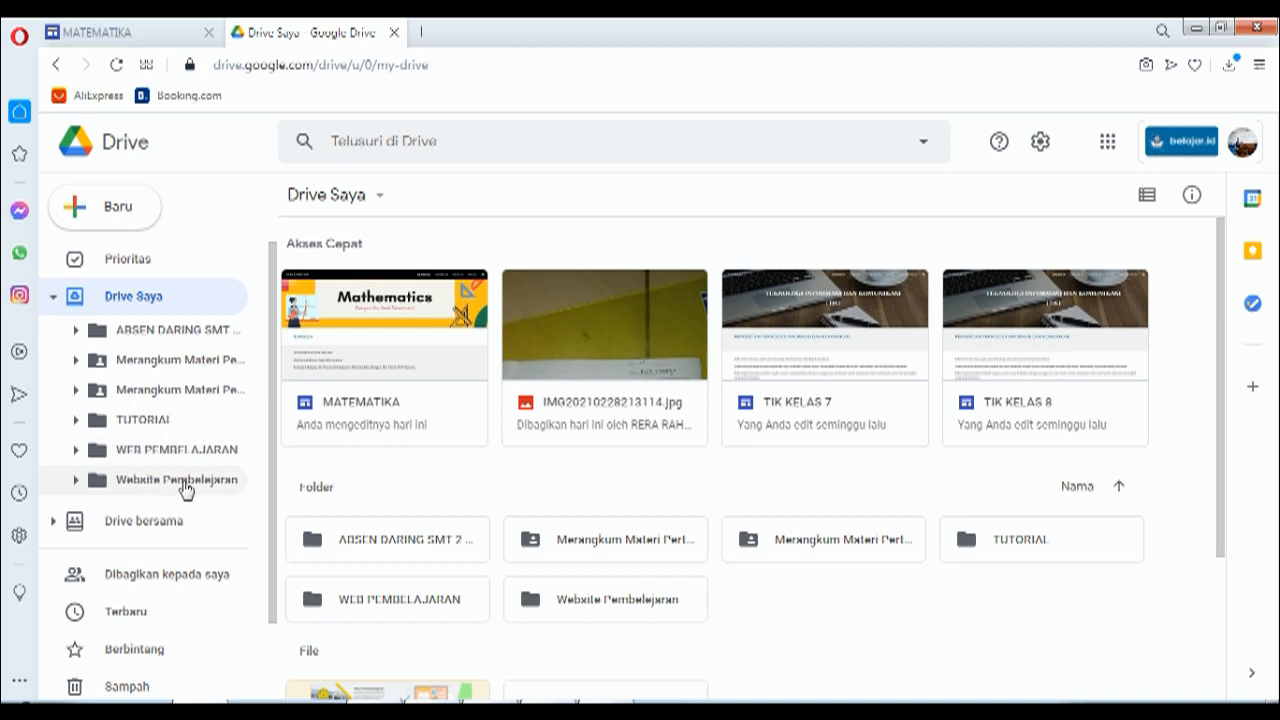
Step: Open the Website Pembelajaran folder from the Drive Saya sidebar tree
click(185, 484)
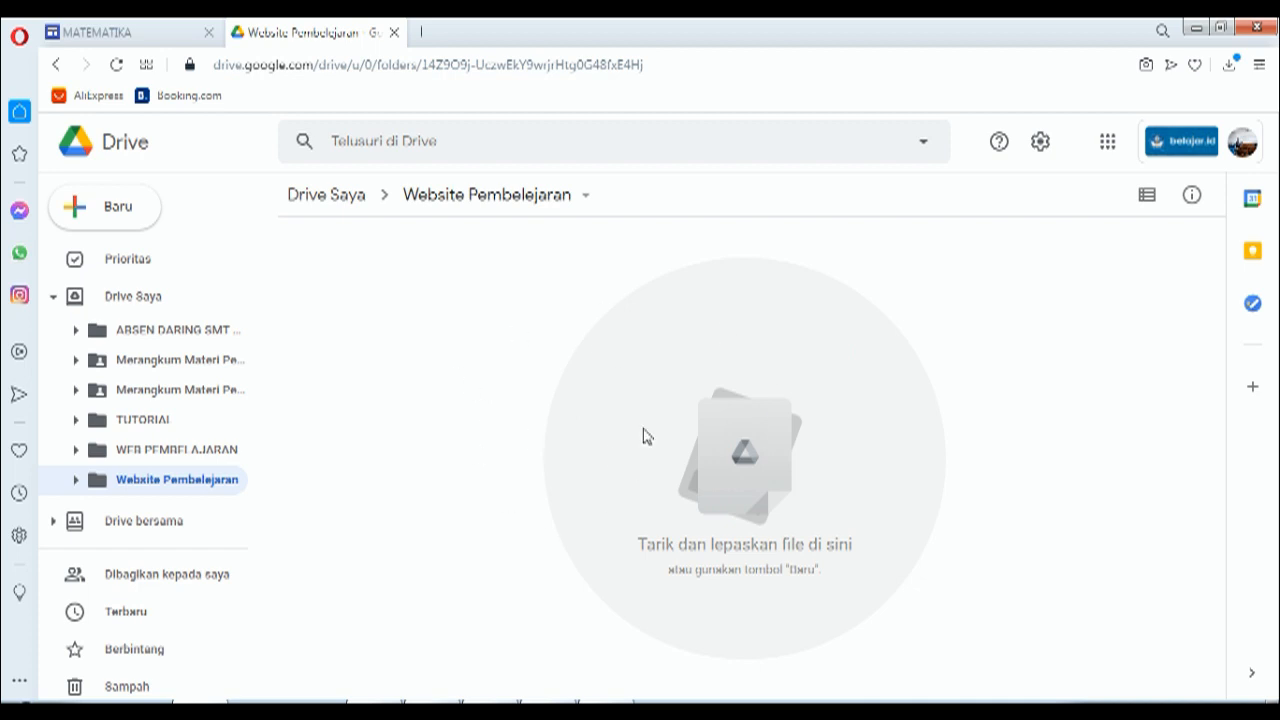
Step: Create a new Google Sites site in the folder via the right-click Lainnya submenu
right_click(502, 318)
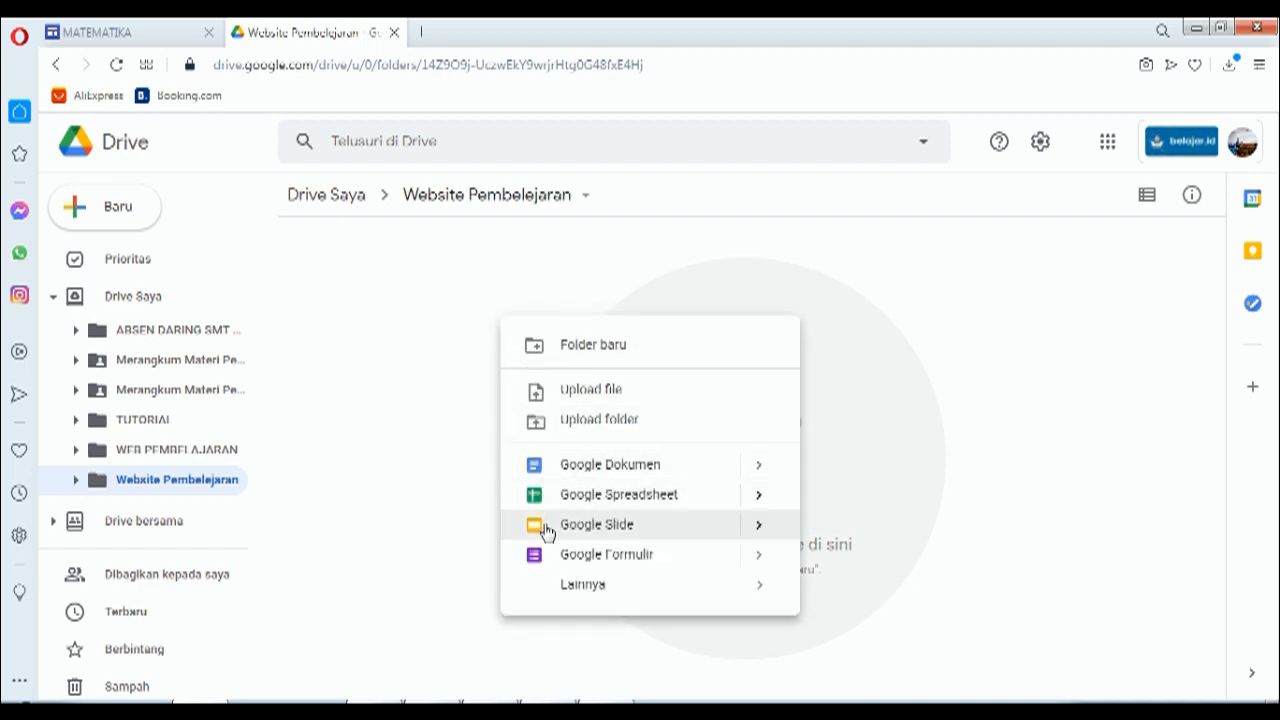
mouse_move(531, 594)
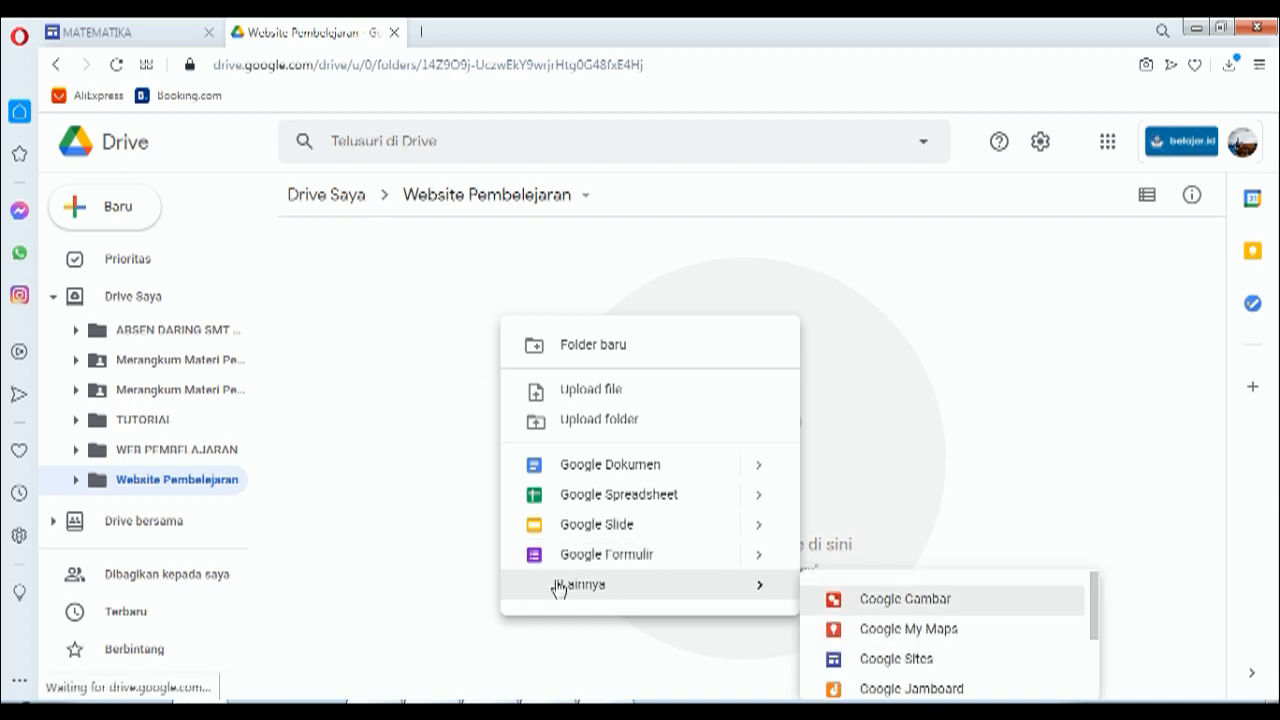
right_click(411, 302)
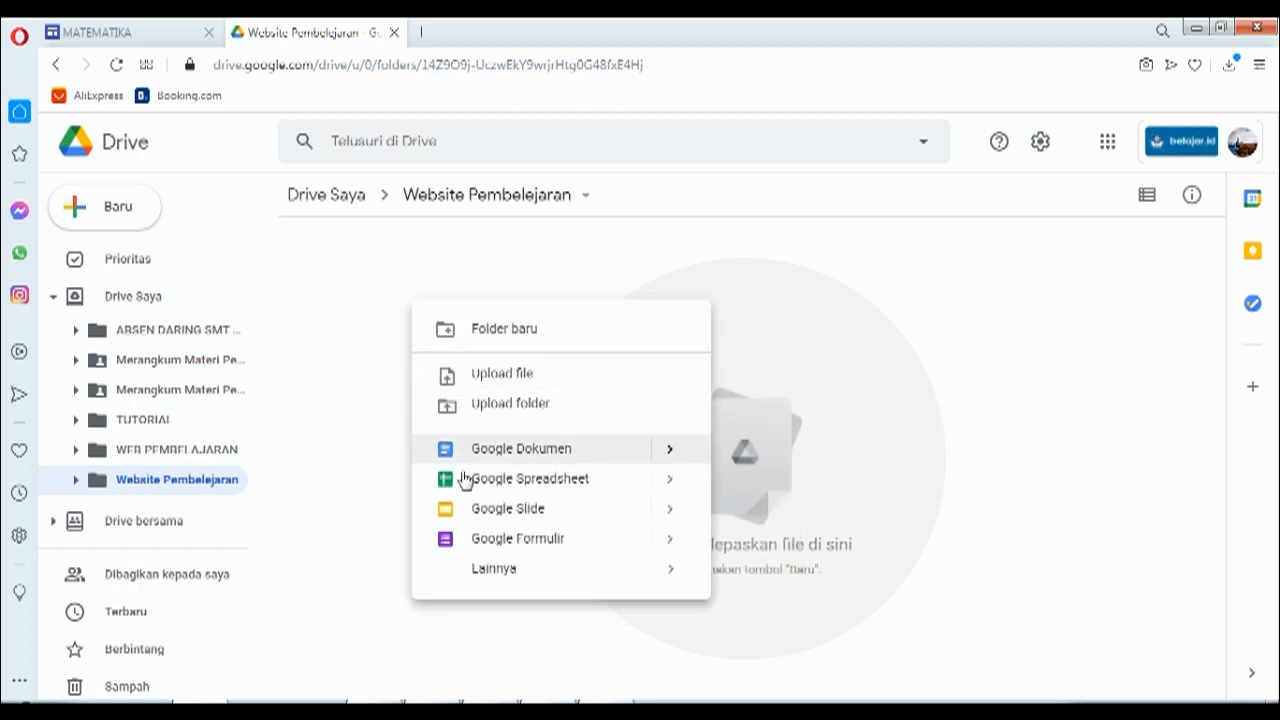
mouse_move(495, 578)
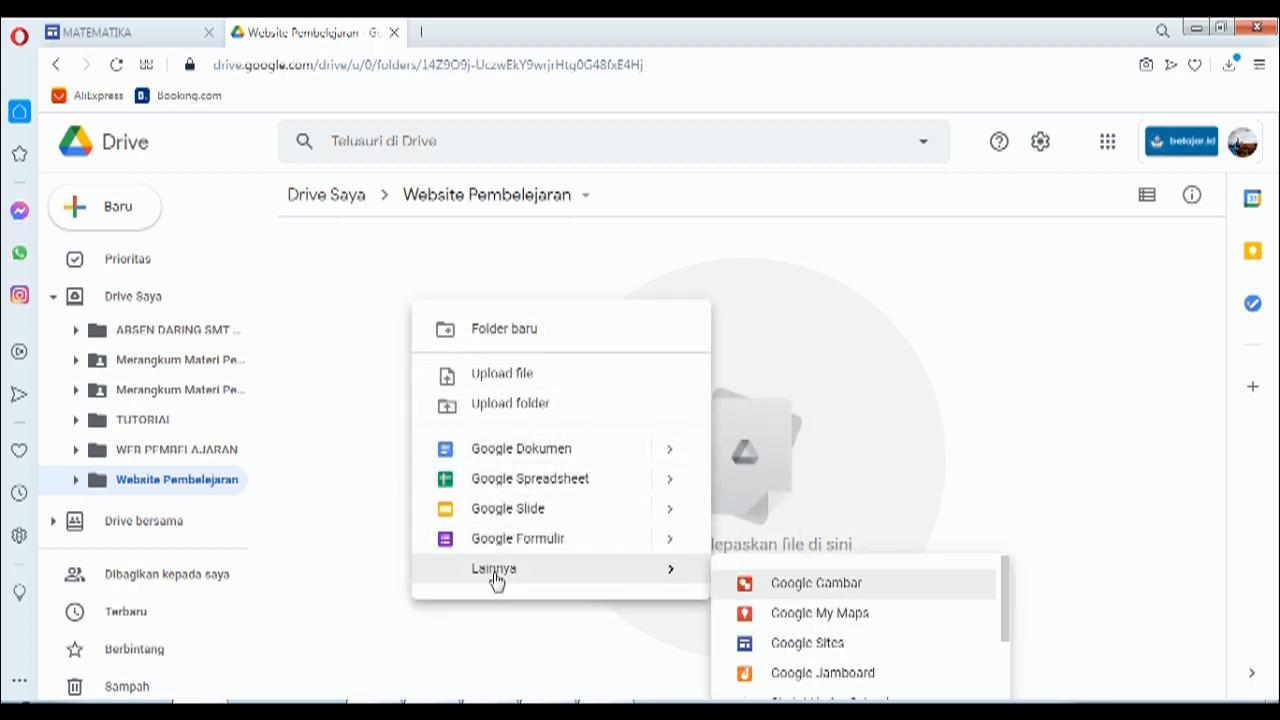
click(840, 650)
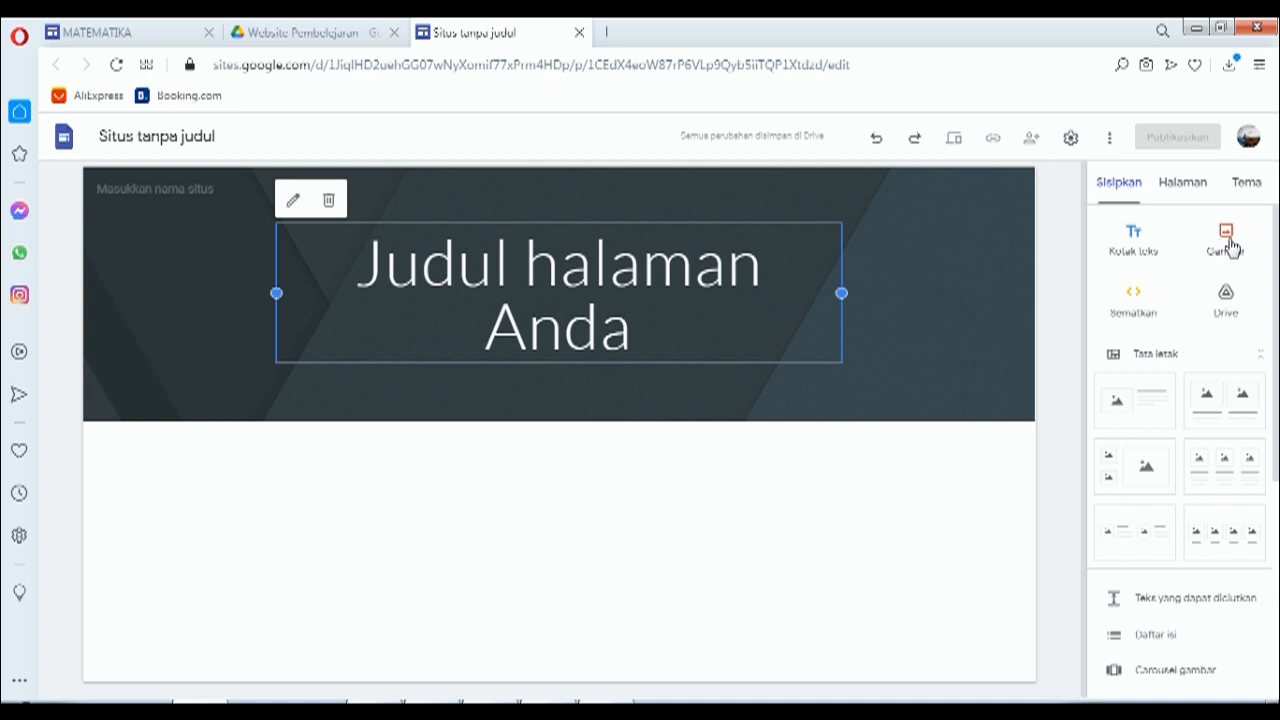
Step: Show the Halaman page list, containing only the Halaman Muka home page
scroll(1130, 515, down, 2)
scroll(1130, 526, down, 2)
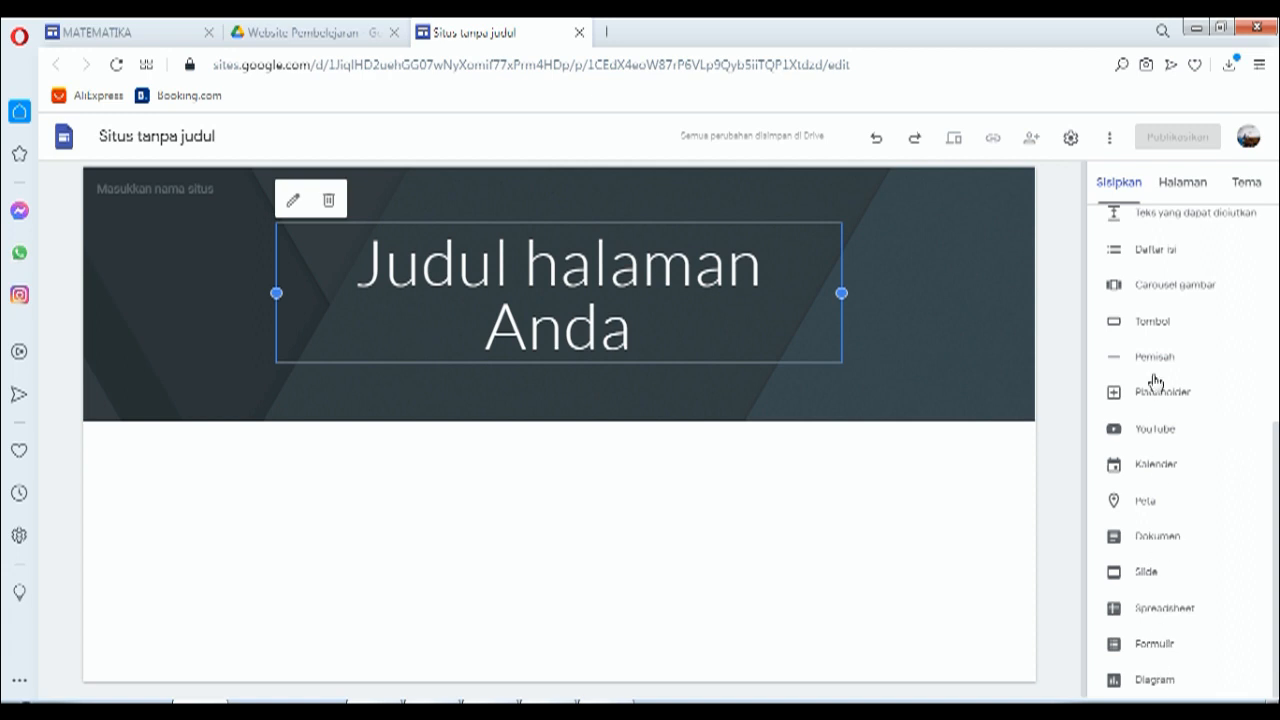
click(1192, 190)
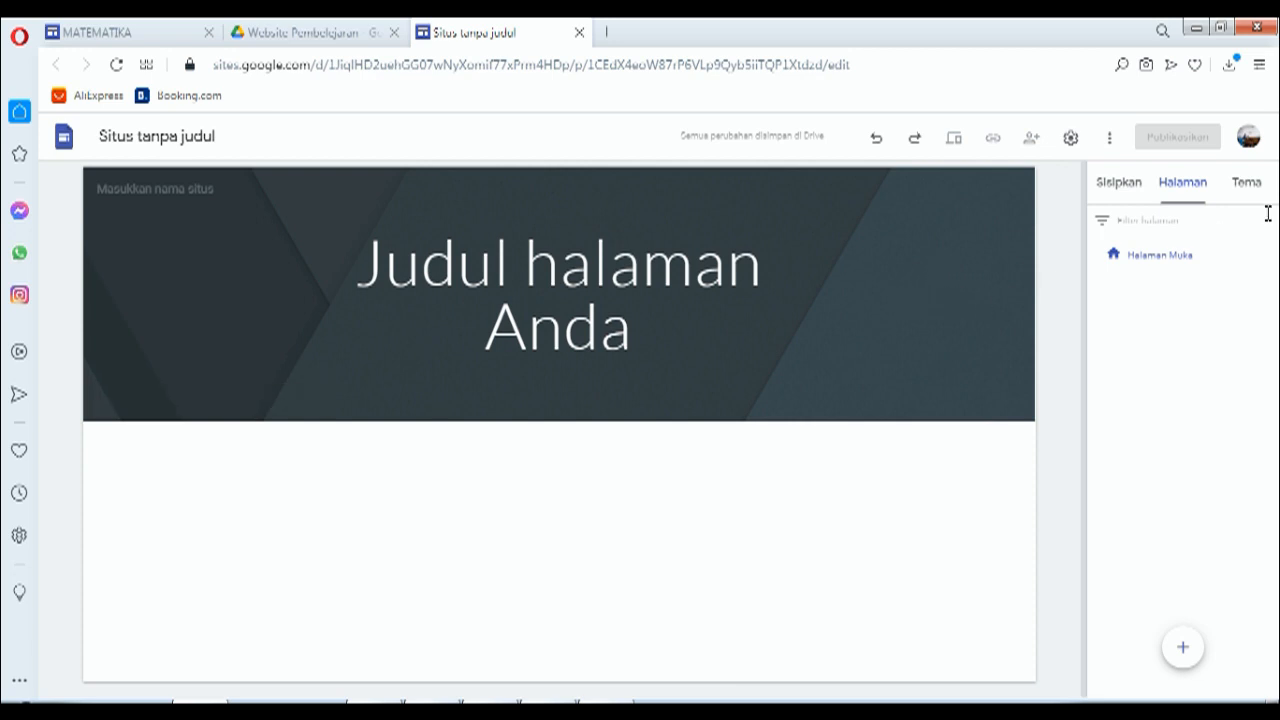
Step: Show the Tema panel, with Sederhana as the applied theme
click(1250, 185)
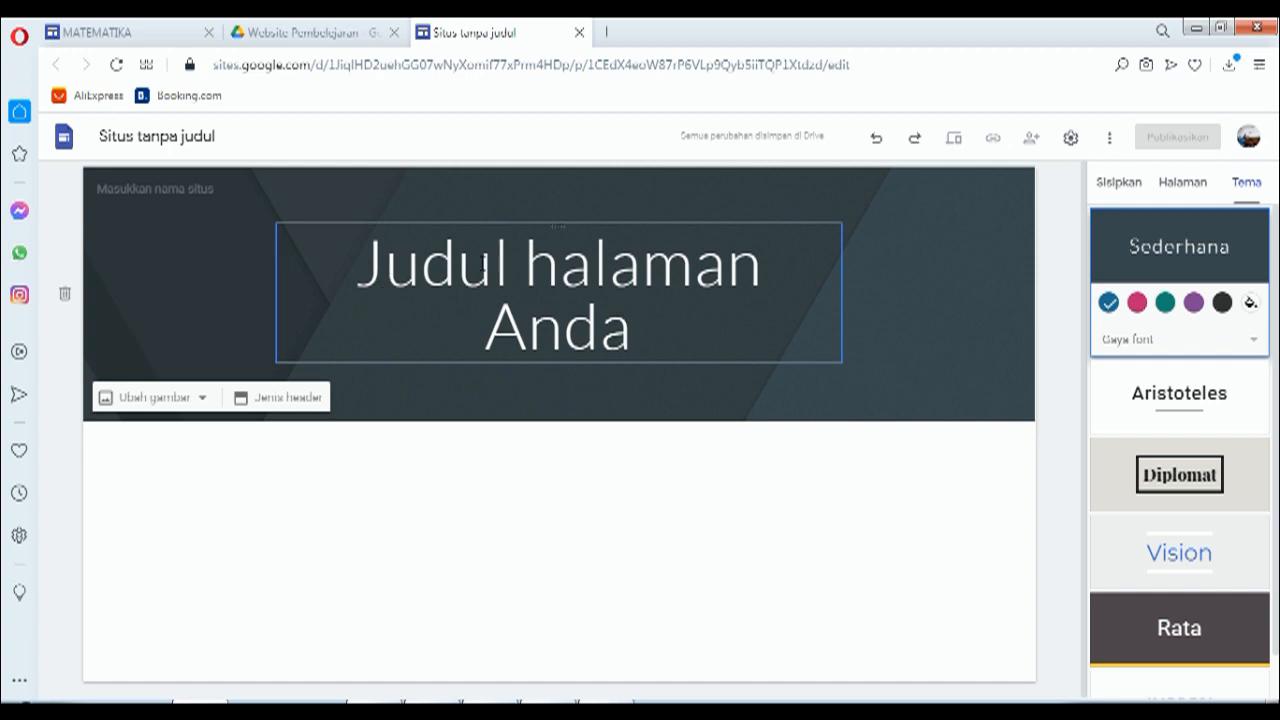
Step: Replace the 'Judul halaman Anda' header title with 'Mathematics'
click(362, 264)
drag(358, 264, 652, 303)
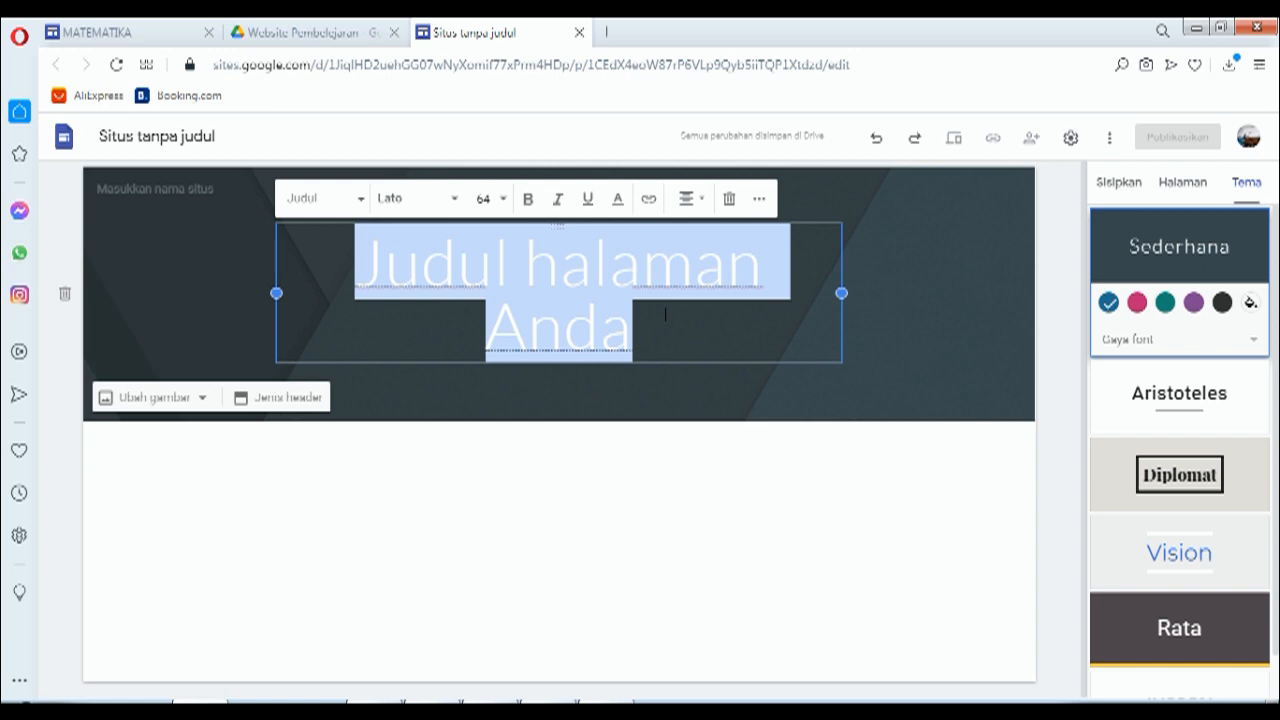
text(Mathematics)
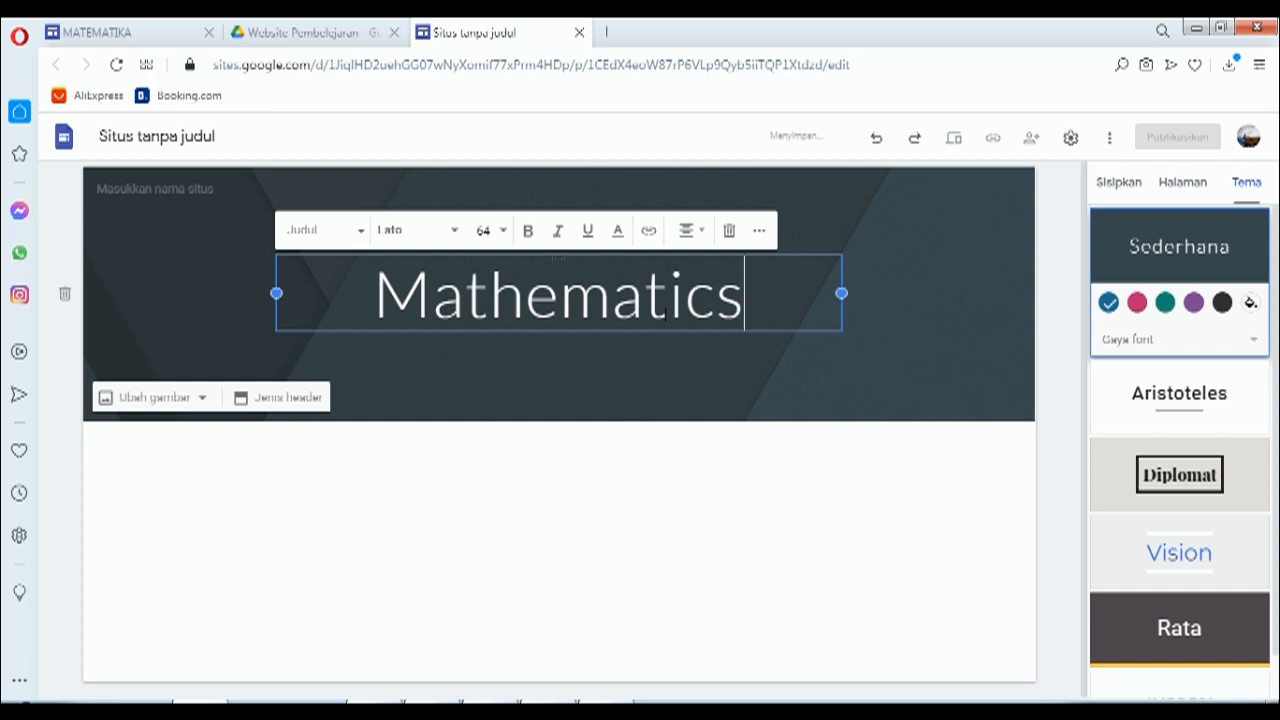
click(715, 380)
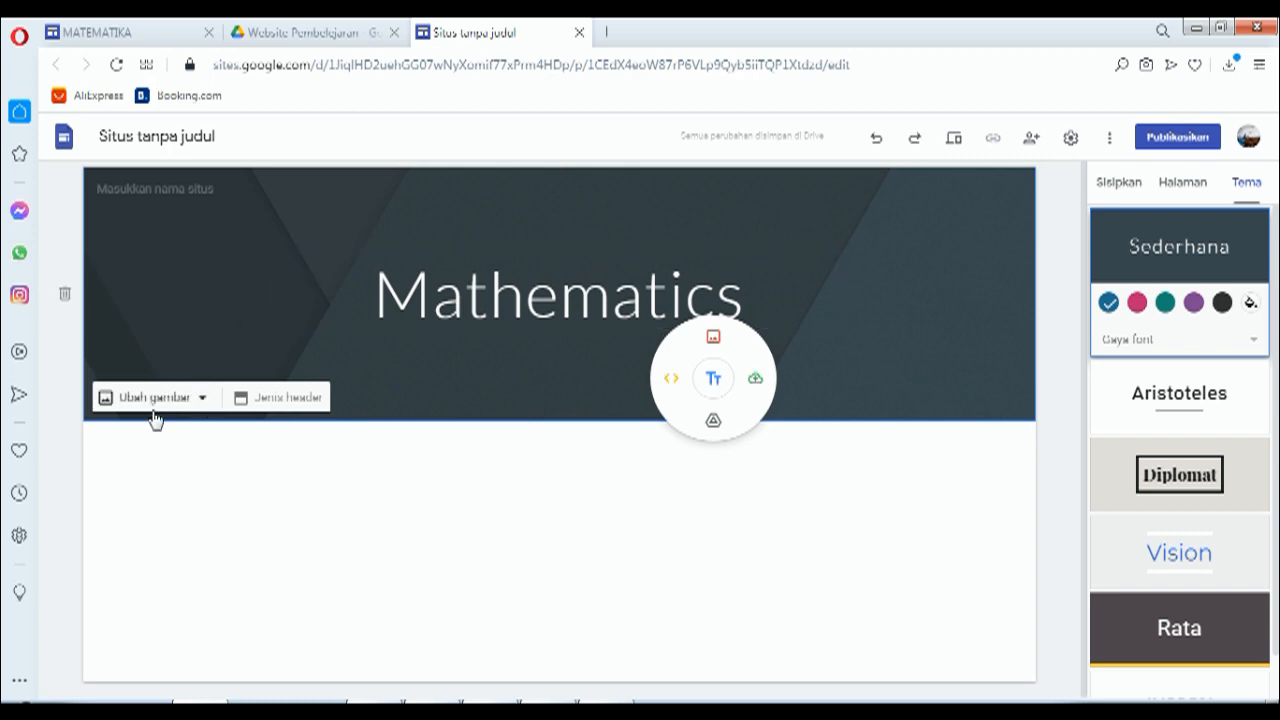
Step: Show the Ubah gambar choices, Upload and Pilih gambar, for the header image
click(204, 401)
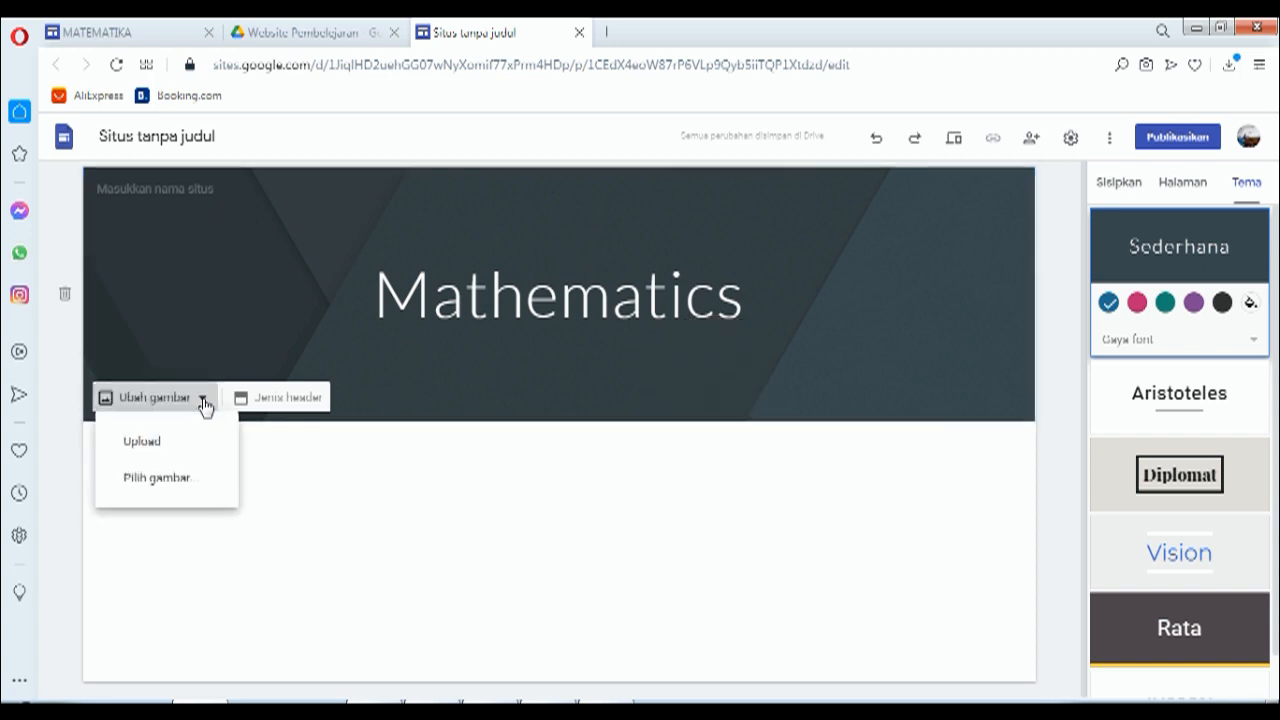
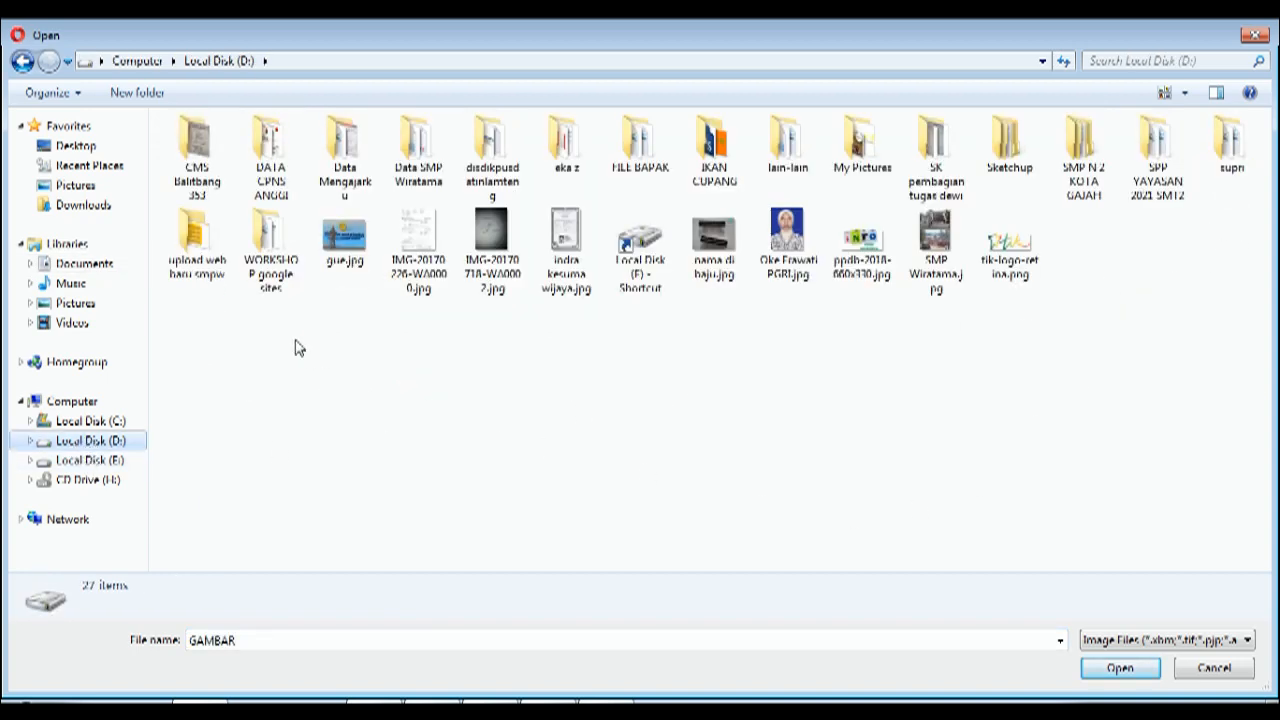
Step: Insert 'Colorful Geometric Google Classroom Header.png' from WORKSHOP google sites > GAMBAR as the header image
double_click(265, 268)
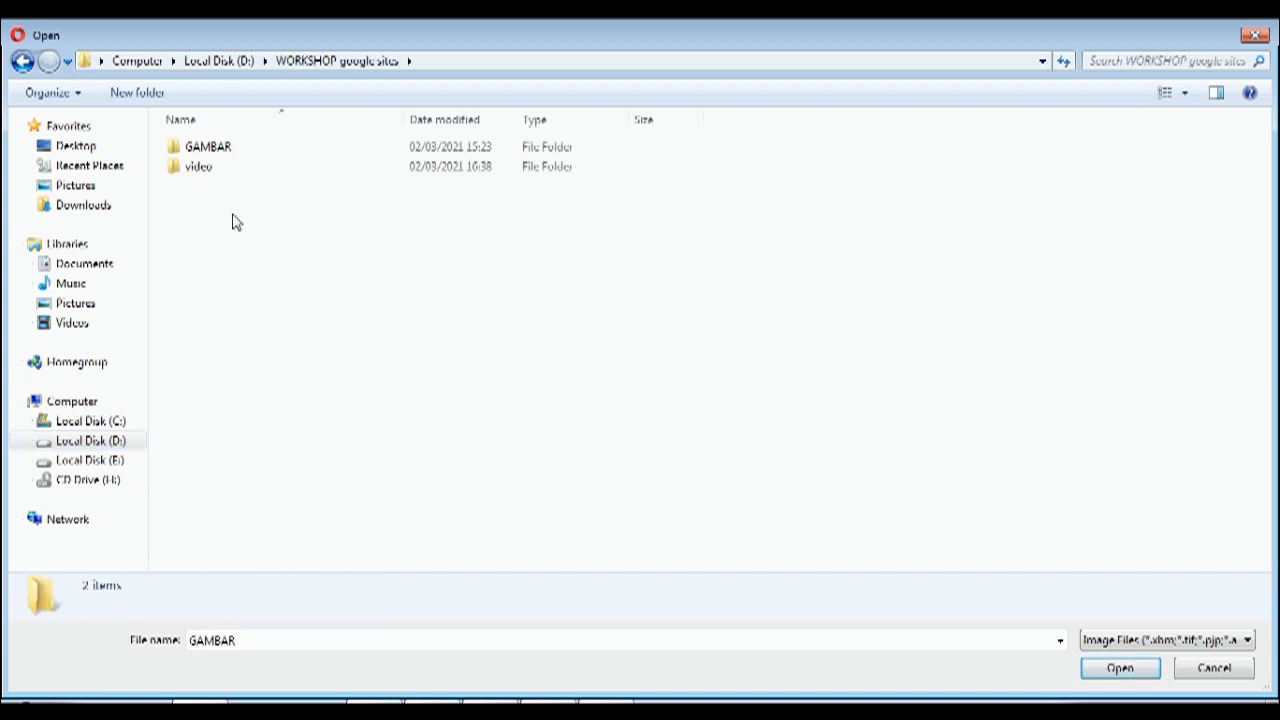
double_click(208, 150)
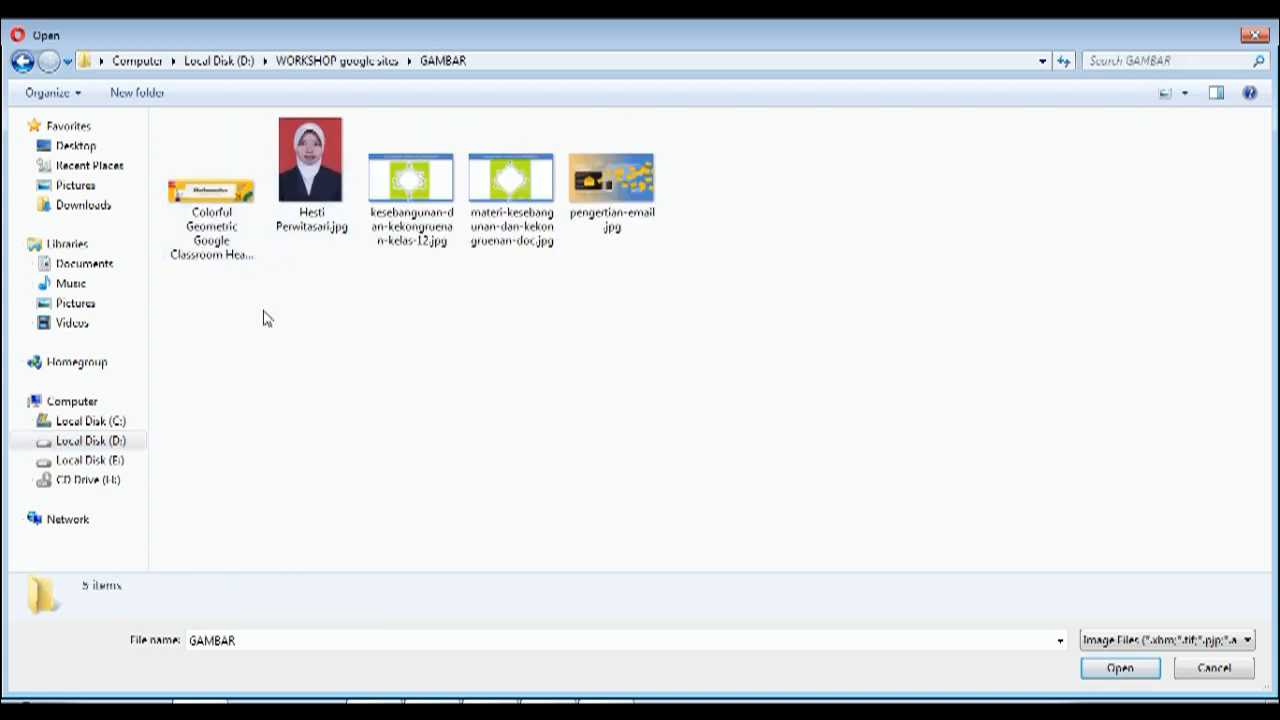
click(210, 222)
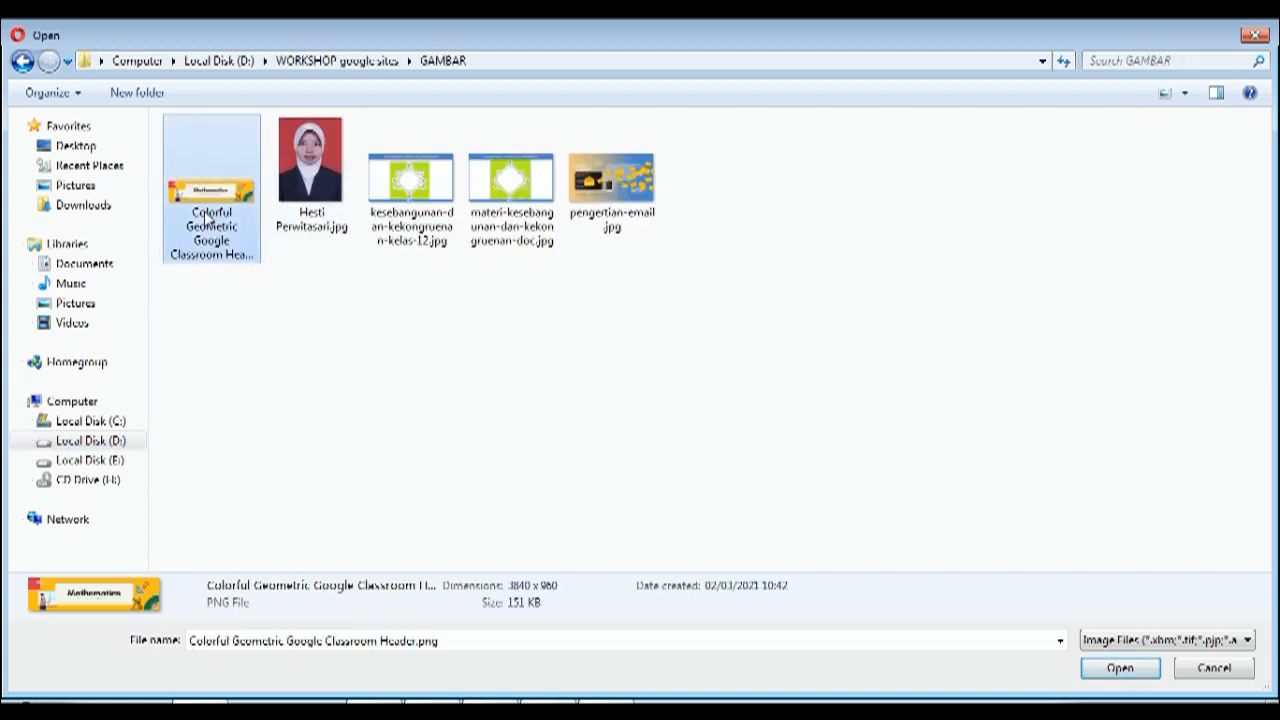
click(1120, 668)
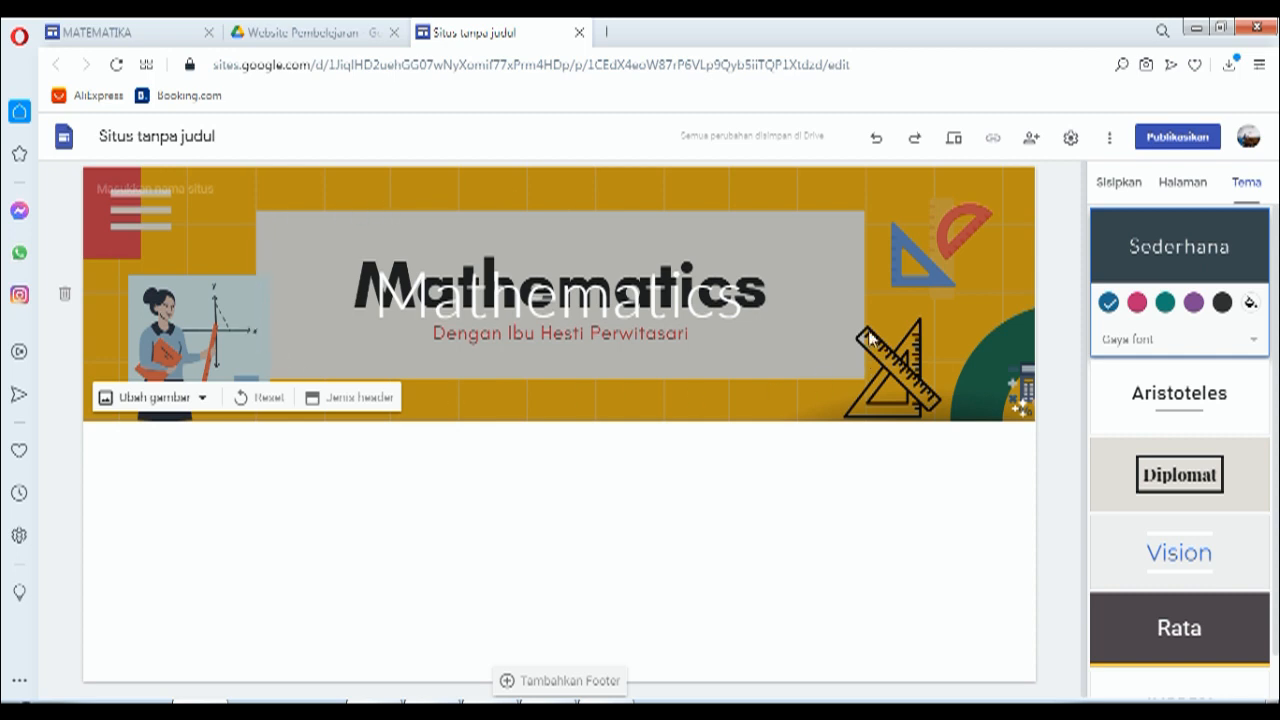
Step: Delete the overlaid 'Mathematics' title text box from the header banner
click(561, 311)
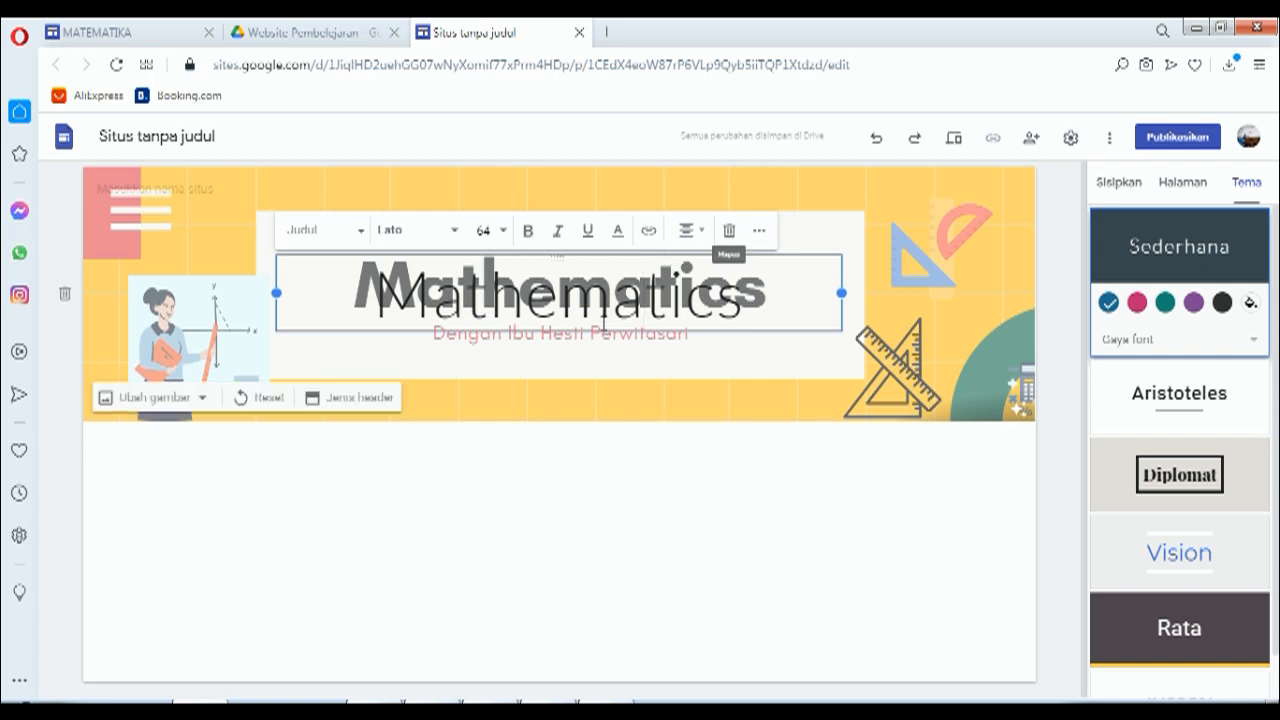
click(731, 232)
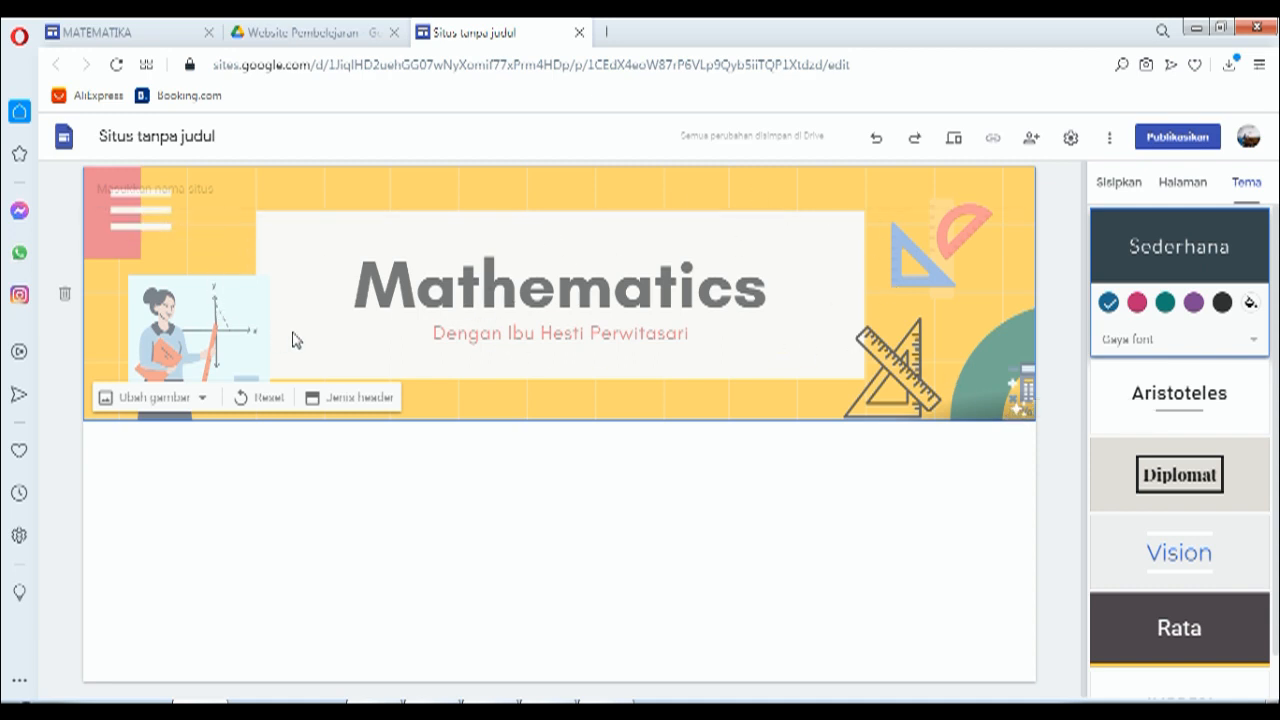
Step: Enter 'MATEMATIKA' in capitals as the site name at the top of the header
click(183, 190)
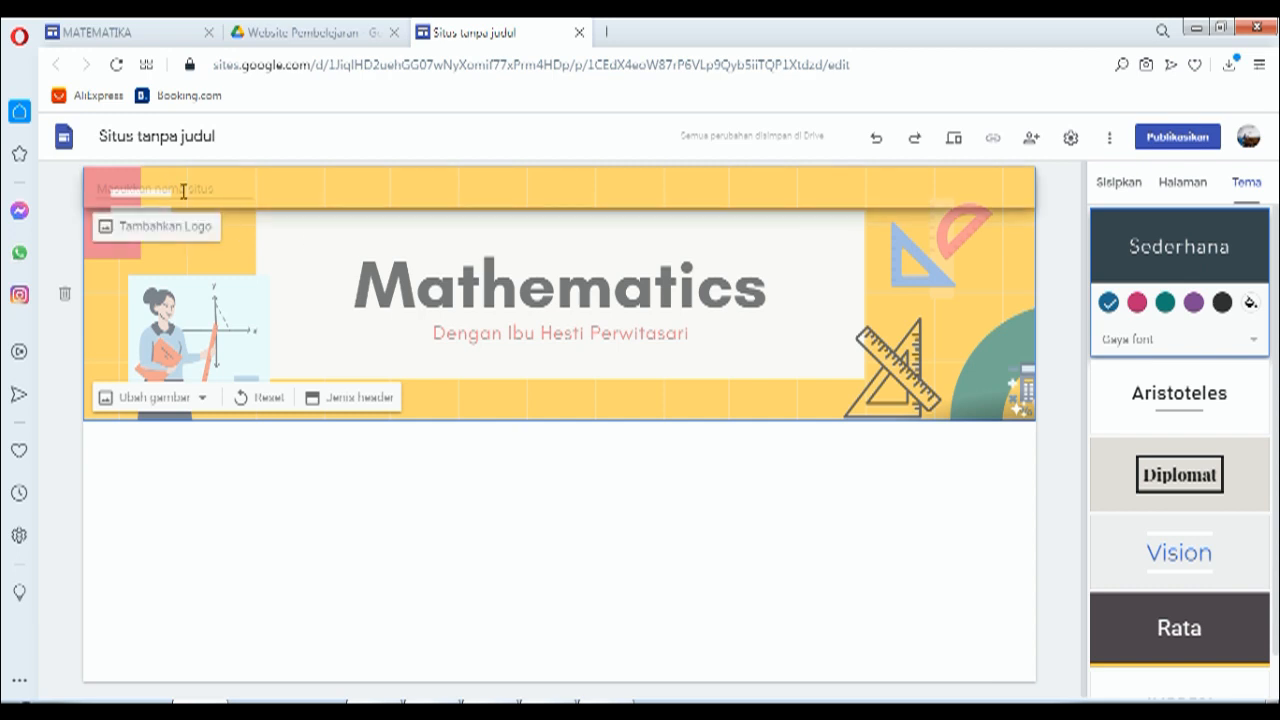
click(183, 190)
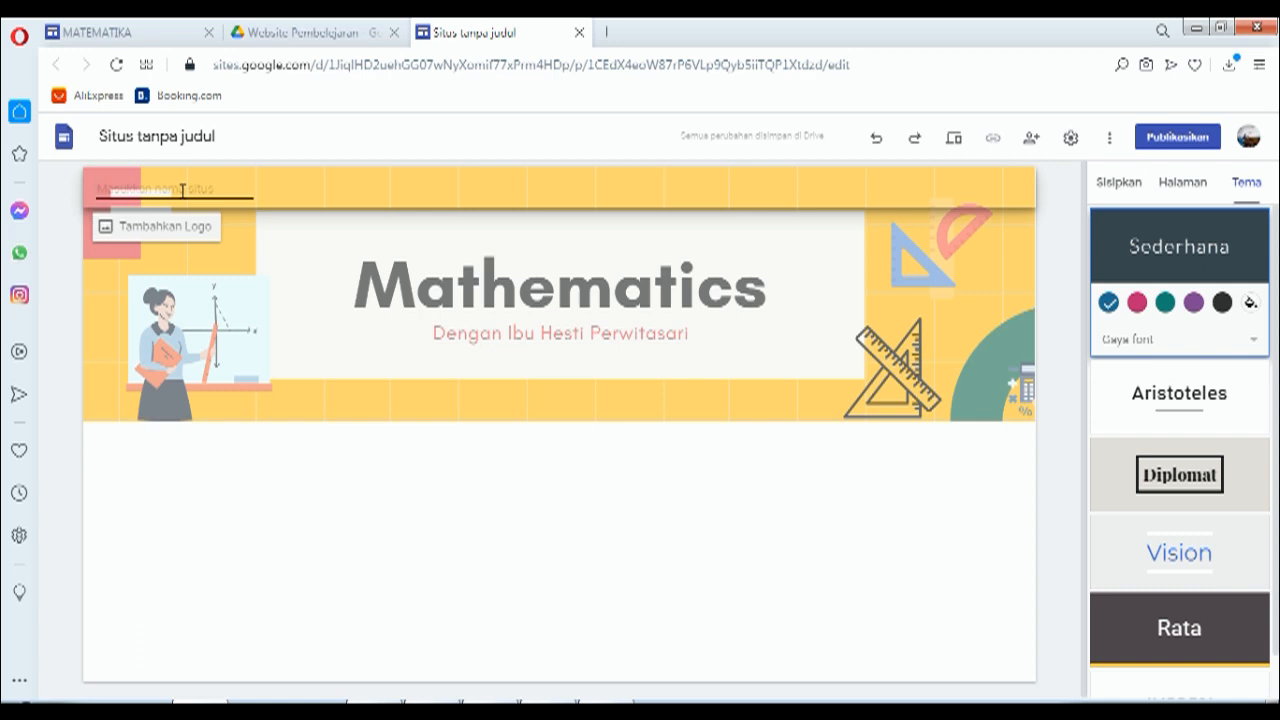
text(m)
key(BackSpace)
text(MATEMATIKA)
click(332, 259)
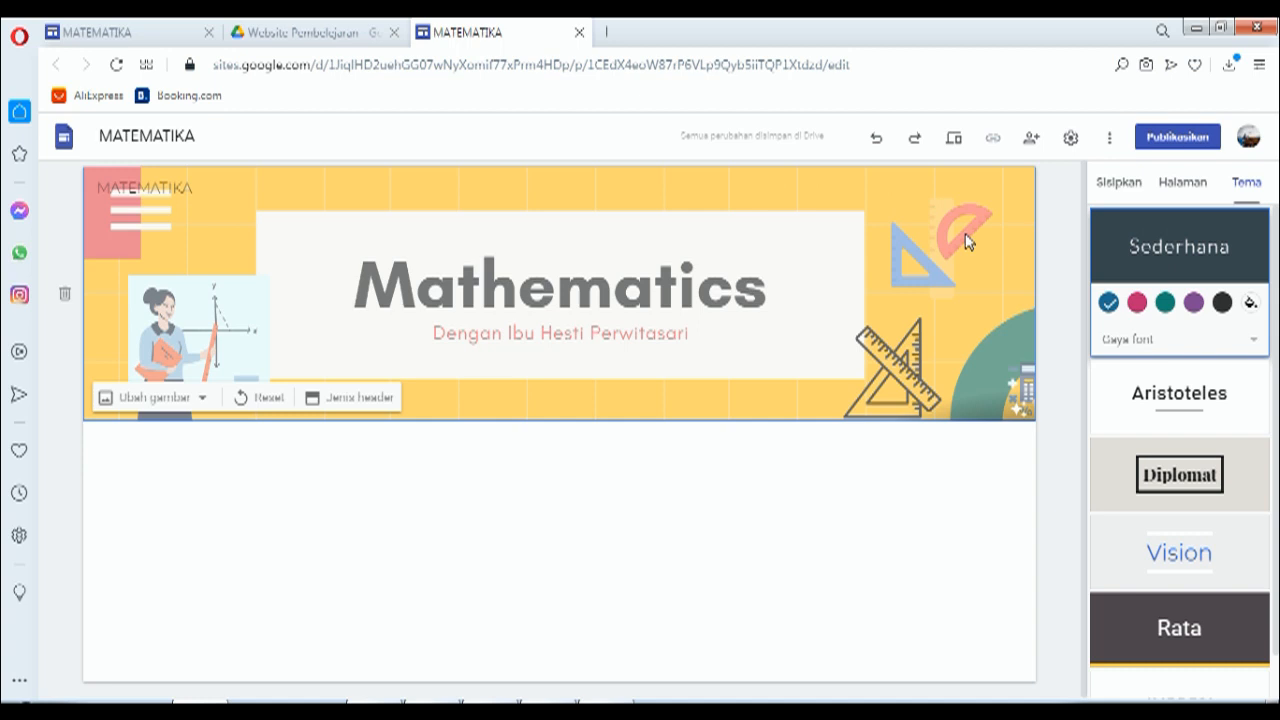
Step: Create a new page named 'MATERI', checking the published site's MATERI menu for reference
click(1180, 190)
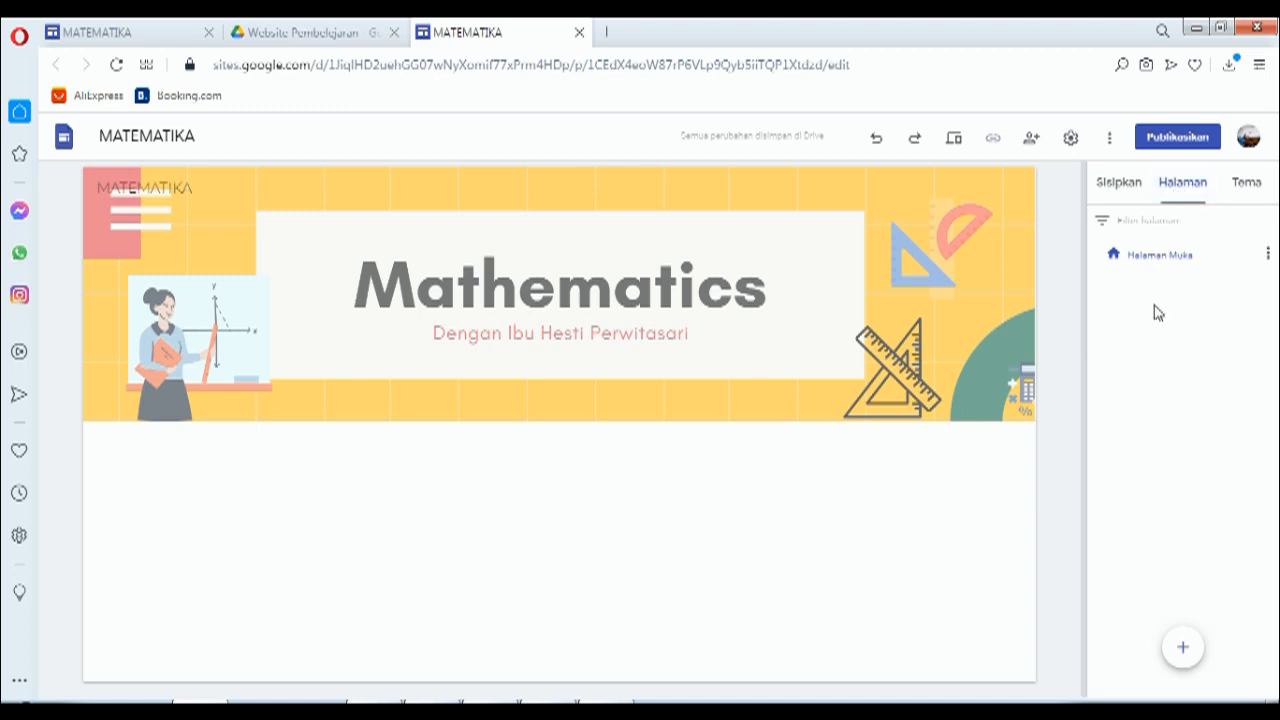
mouse_move(1185, 655)
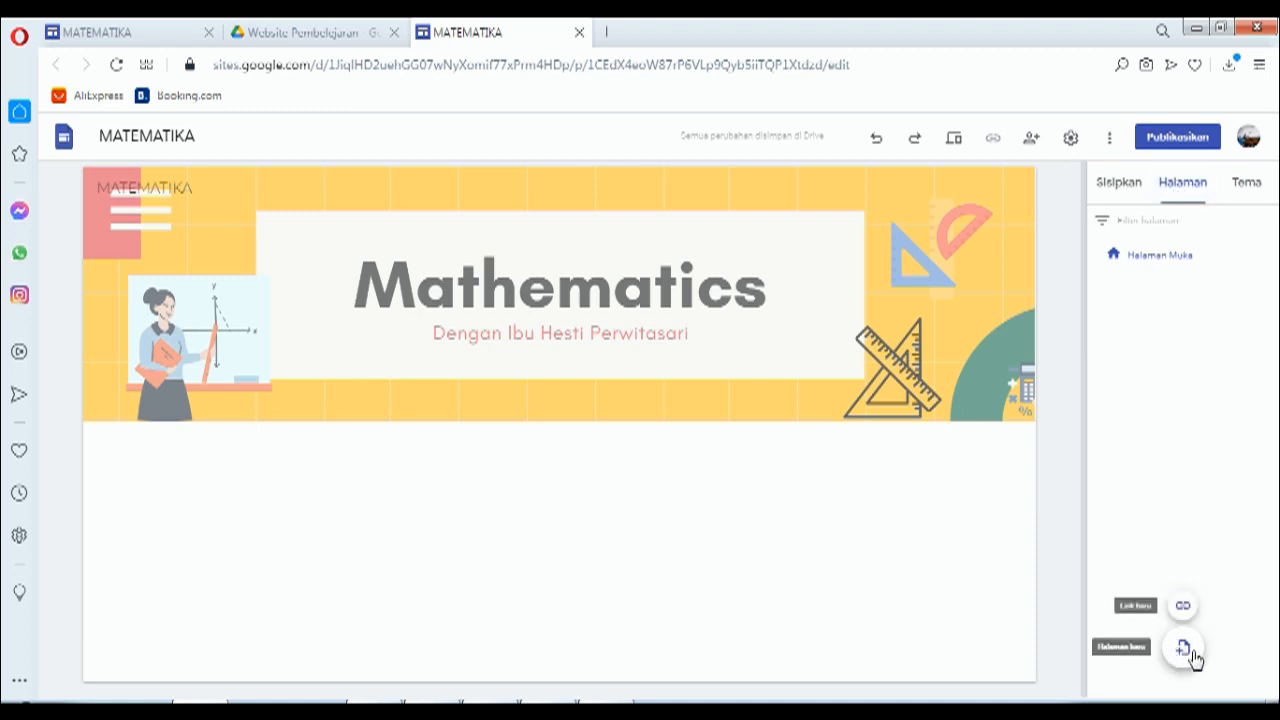
click(1183, 650)
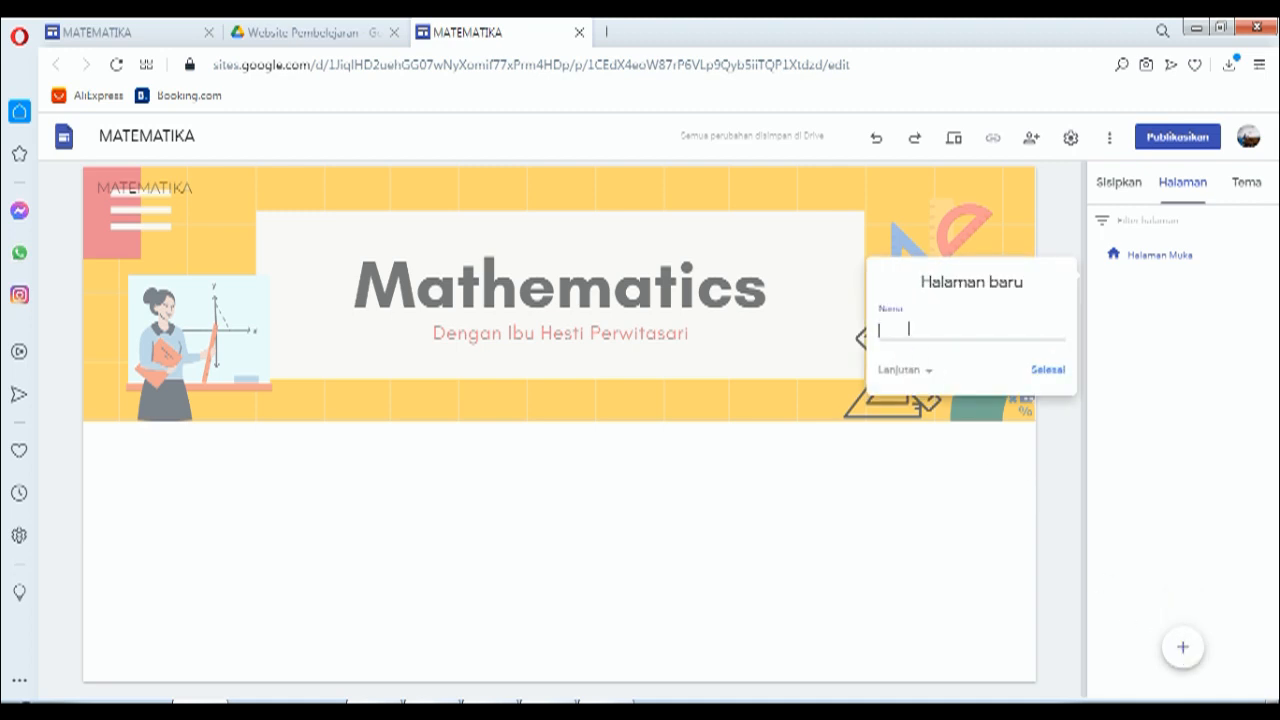
click(117, 34)
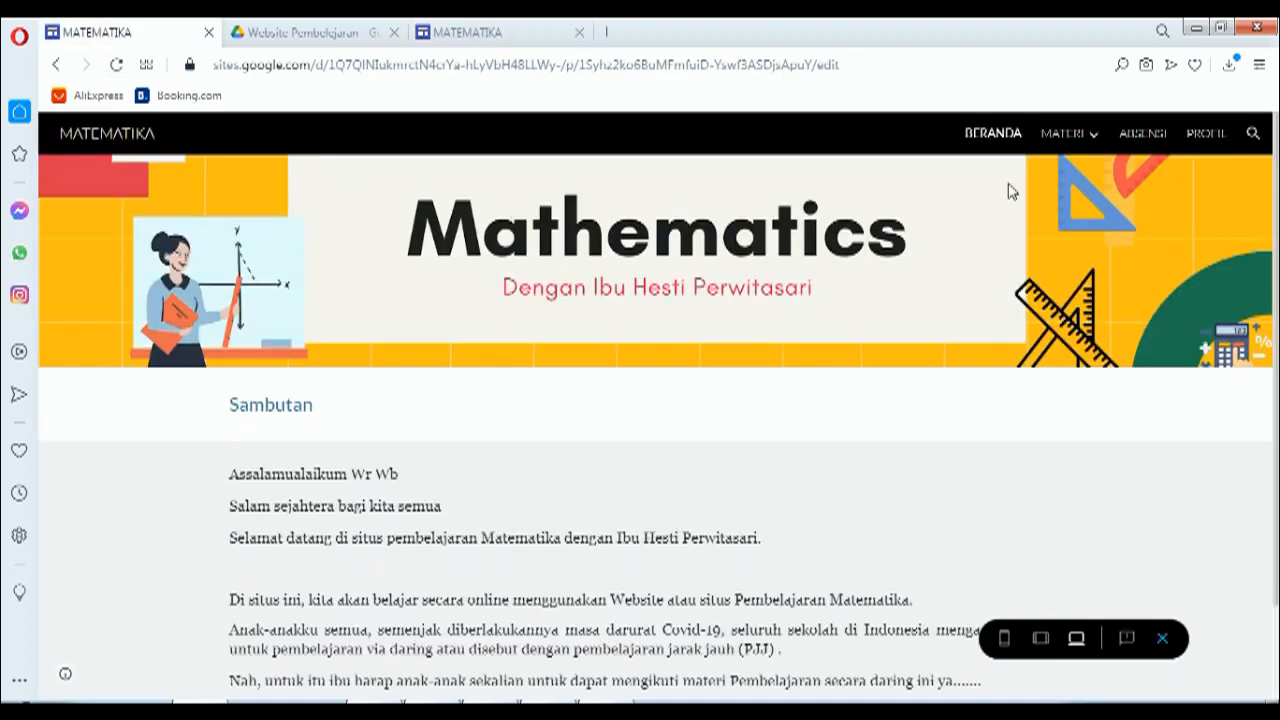
click(1065, 134)
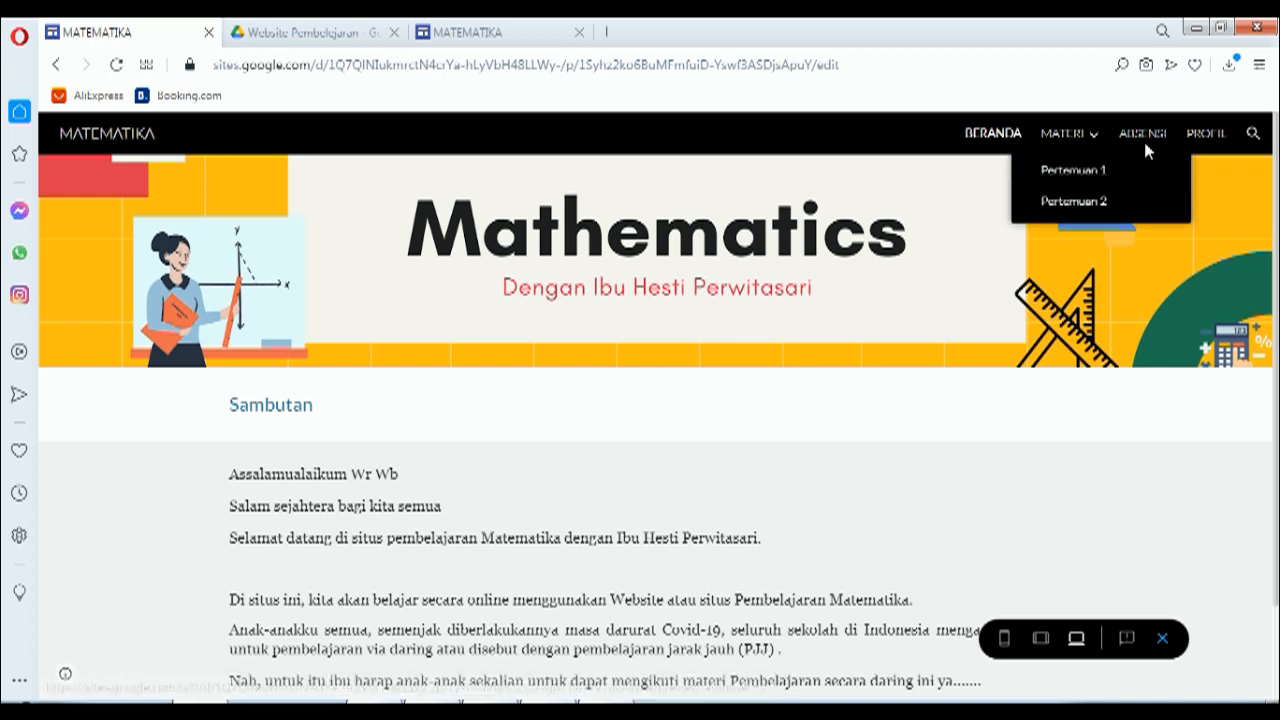
click(476, 35)
text(MATER)
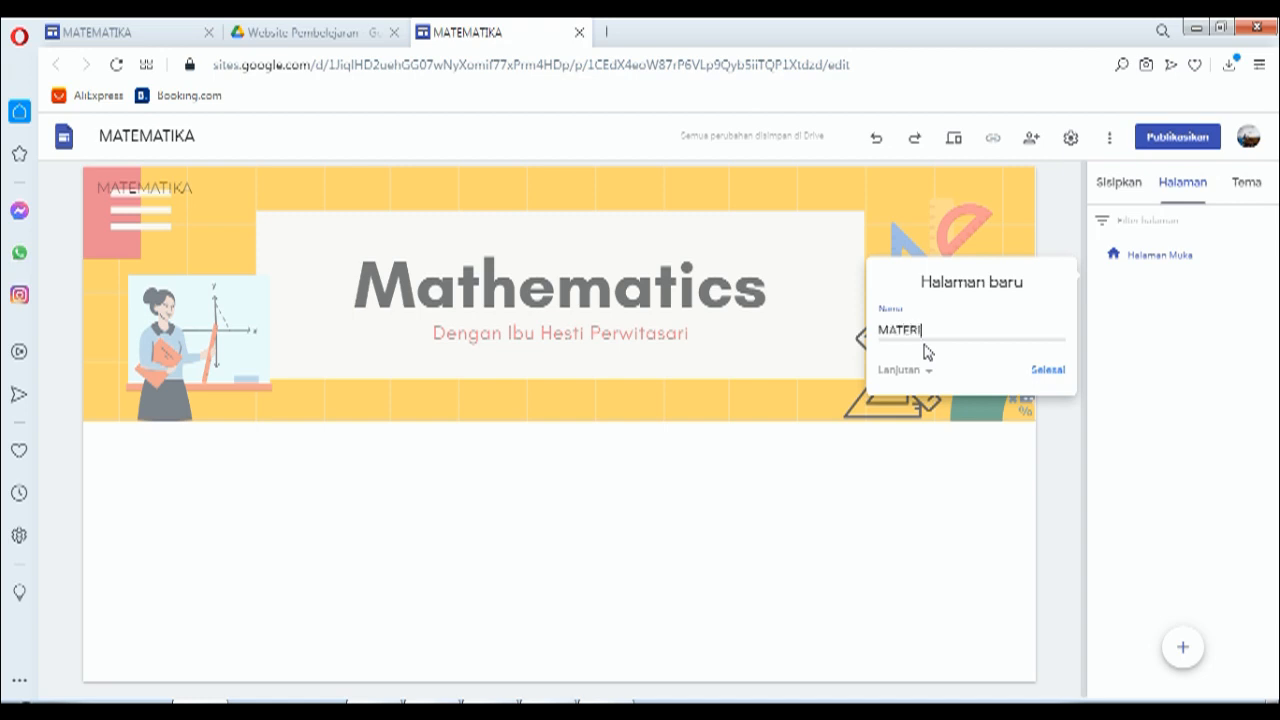
text(I)
click(1046, 383)
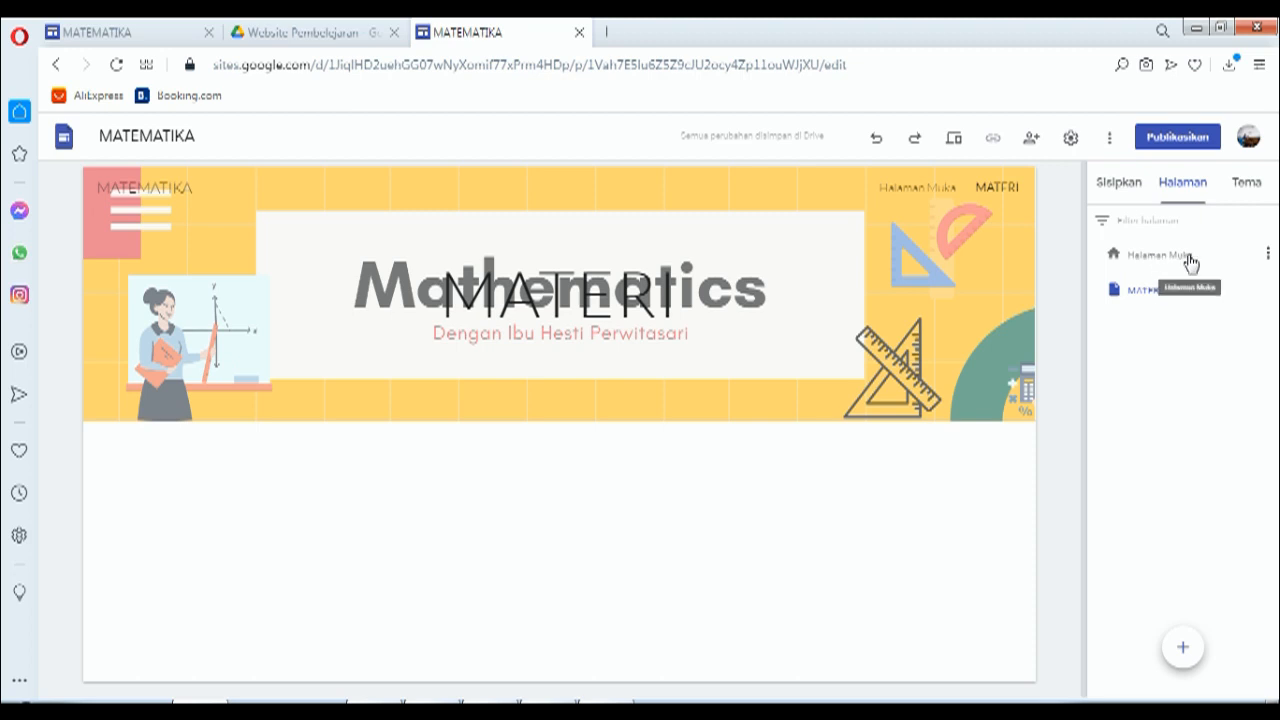
Step: Rename the Halaman Muka page to 'BERANDA' in its Properti dialog
click(1268, 256)
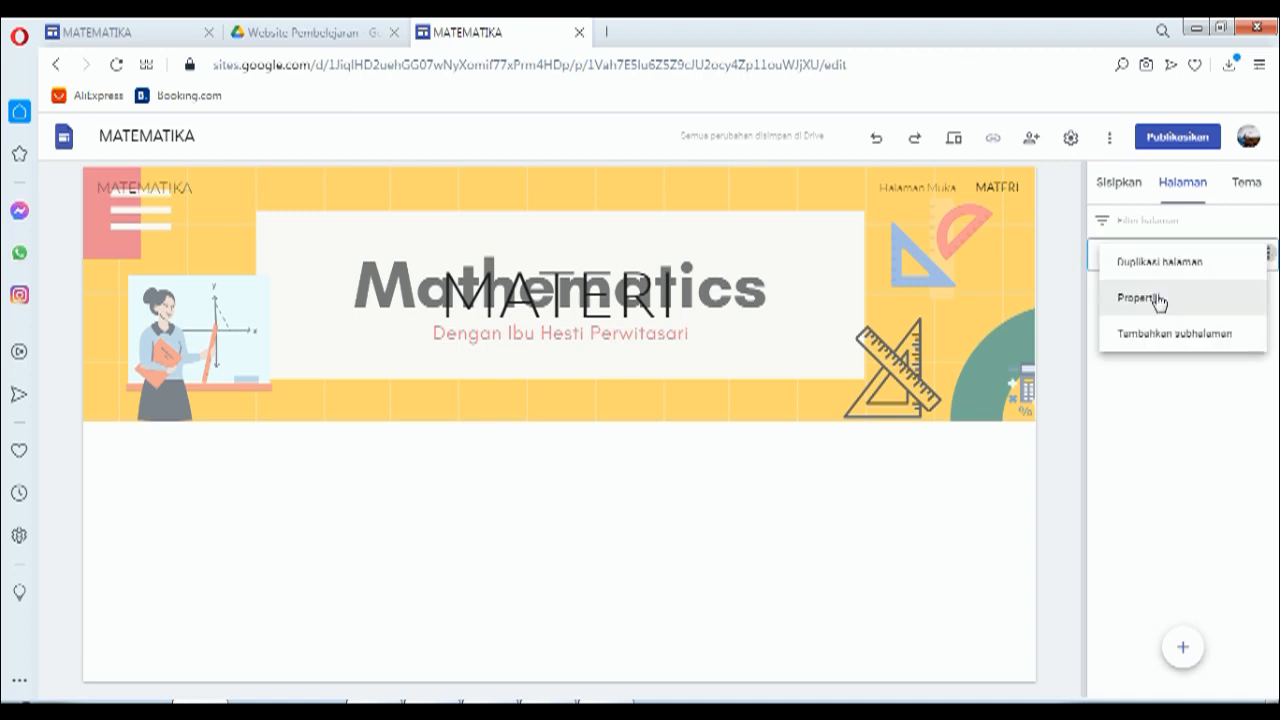
click(1150, 299)
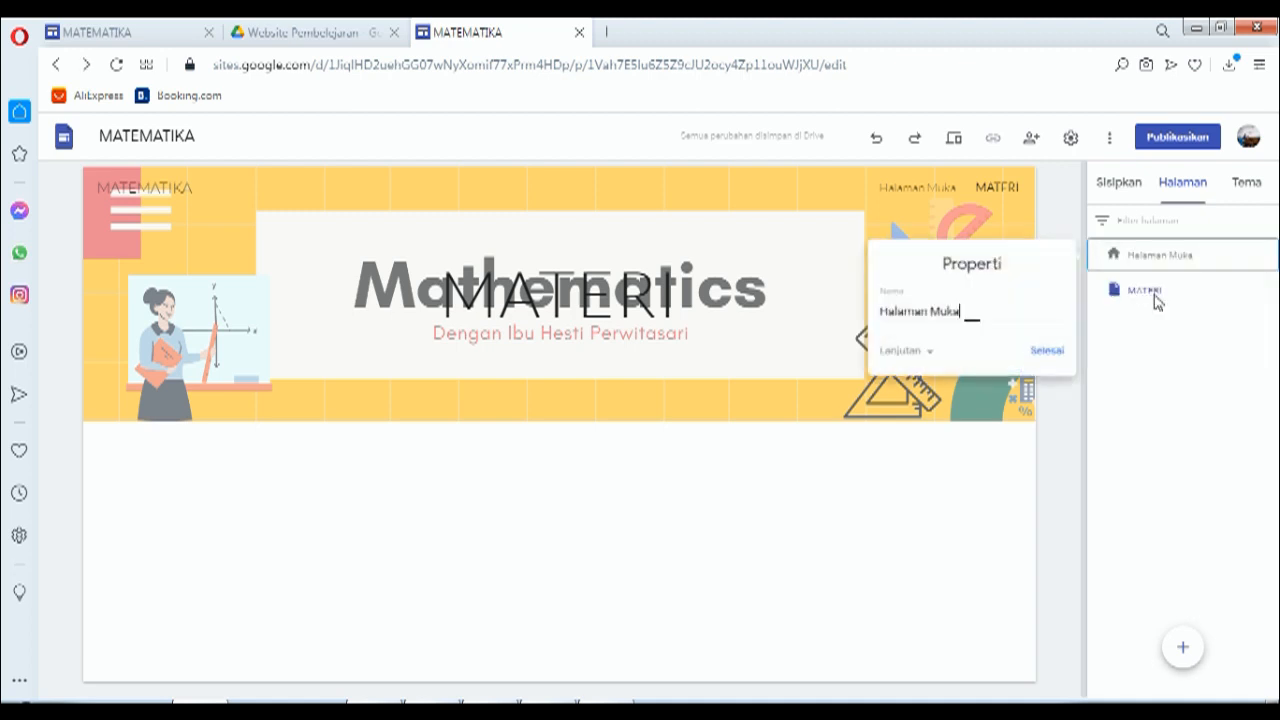
drag(975, 312, 869, 313)
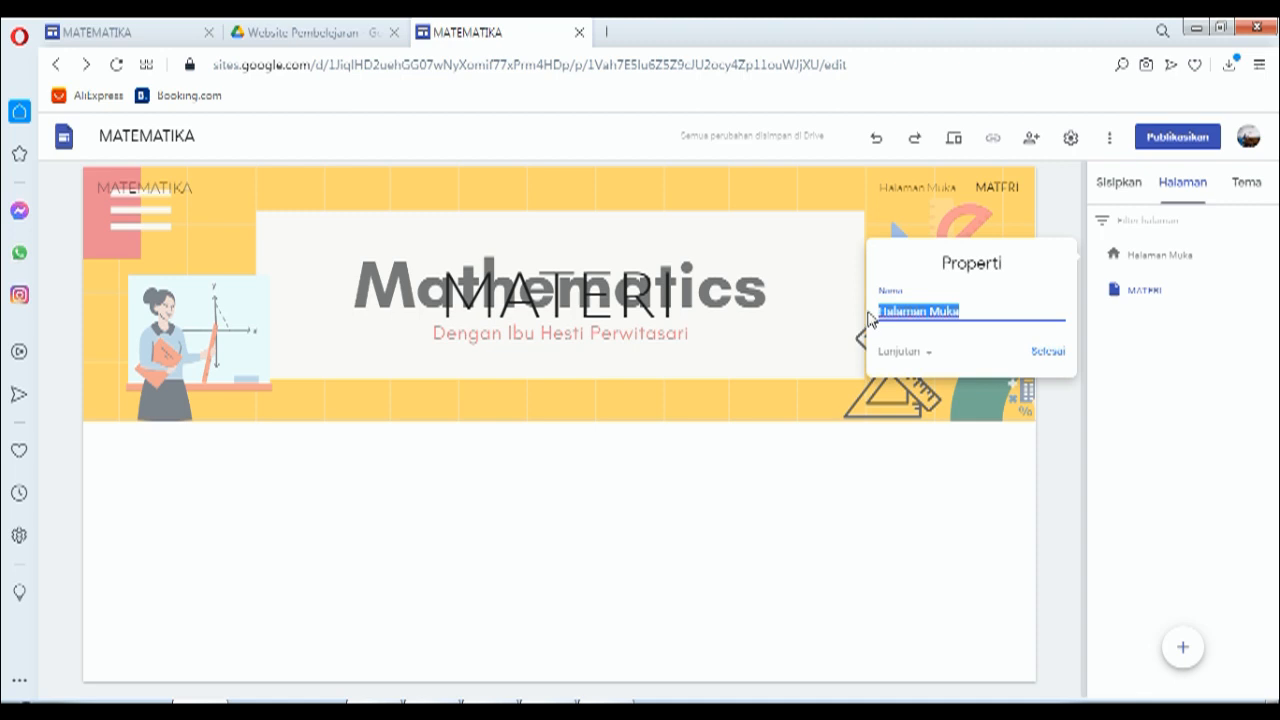
text(BERANDA)
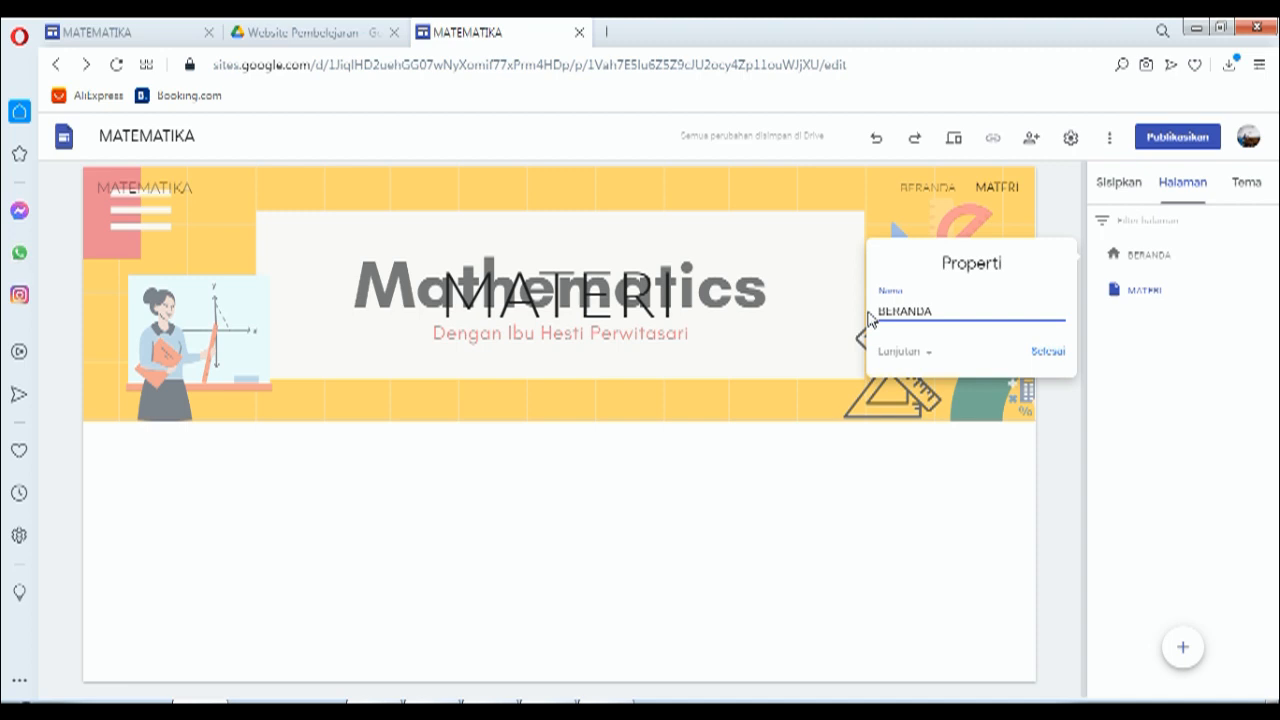
click(1050, 353)
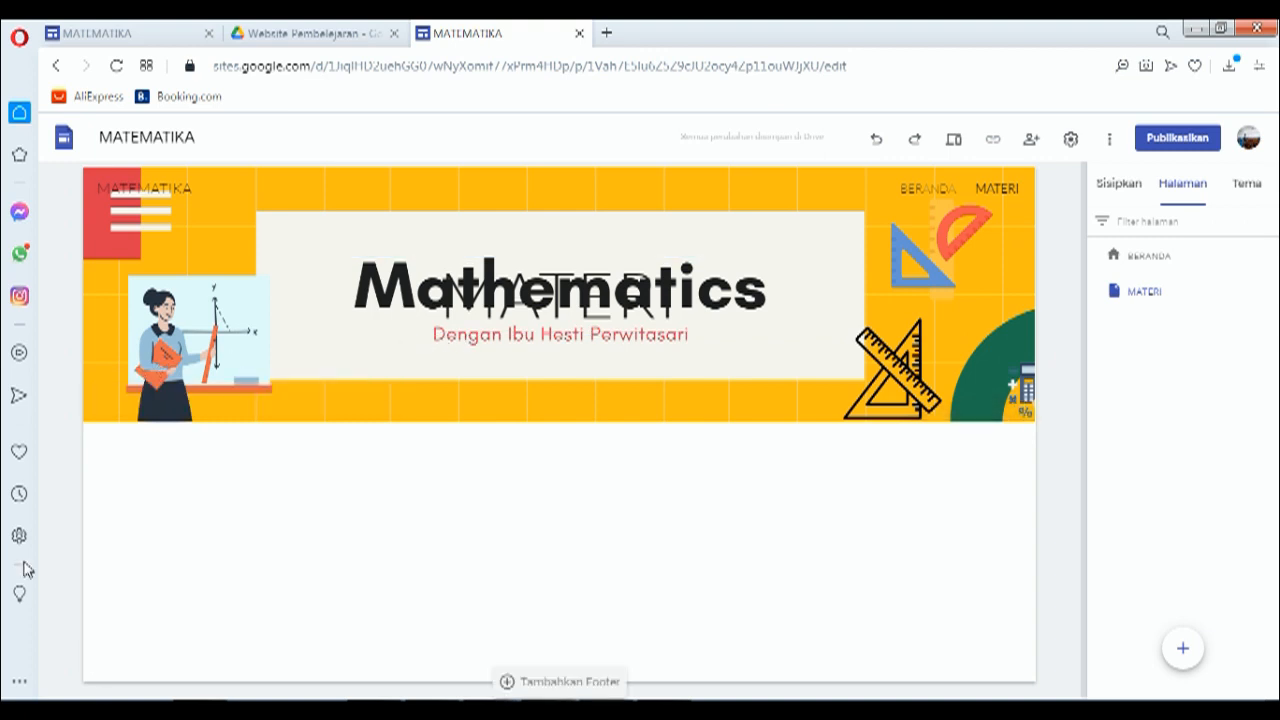
Step: Set the MATERI header background to the purple pattern from the Pilih gambar gallery
click(201, 403)
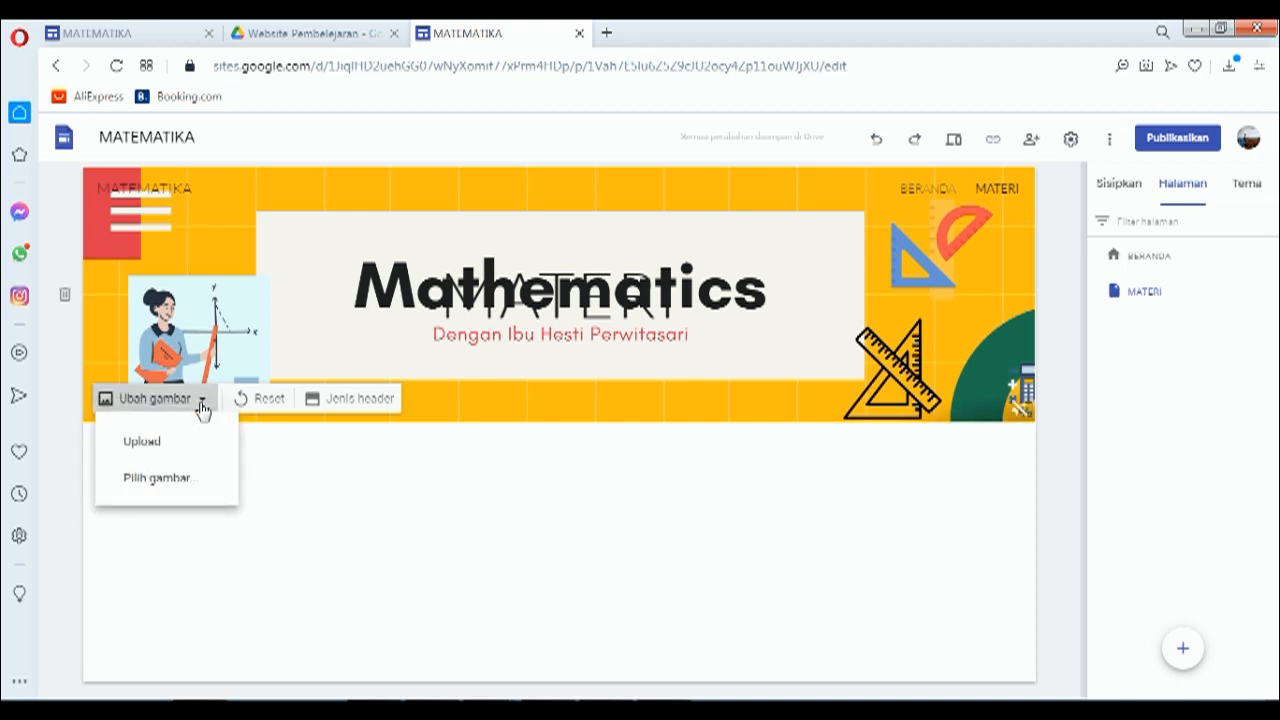
click(170, 490)
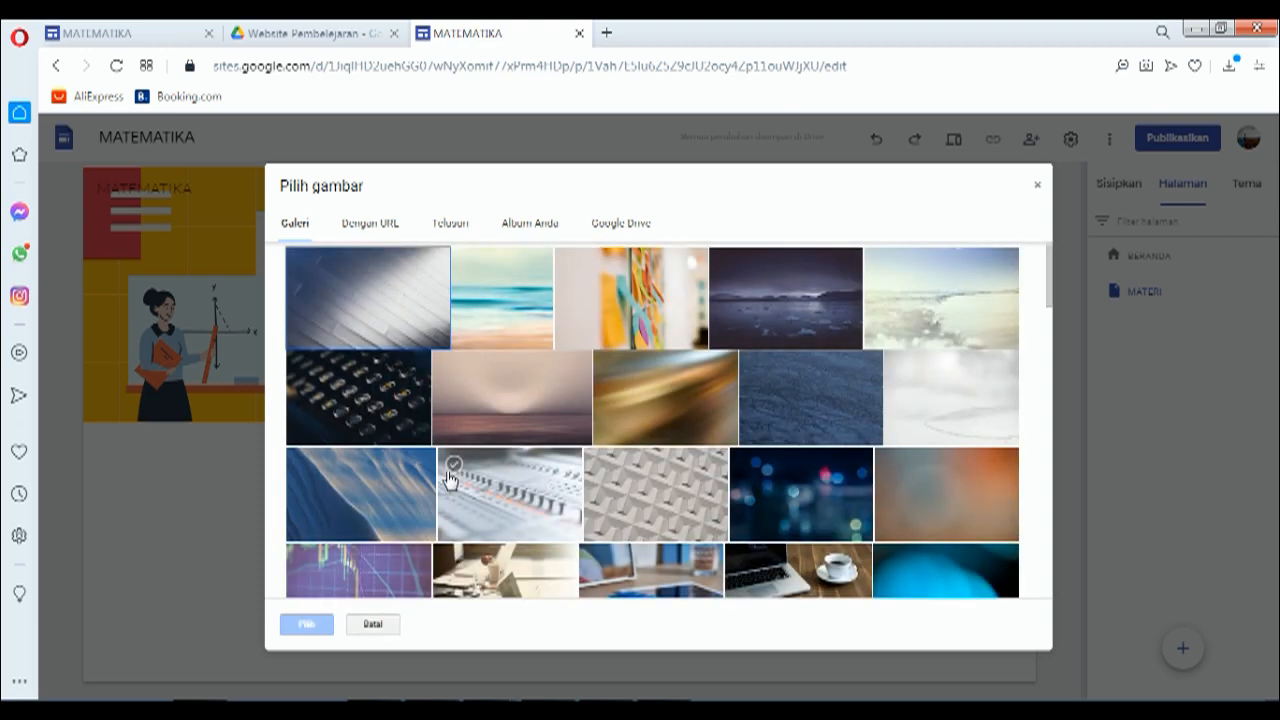
scroll(603, 481, down, 2)
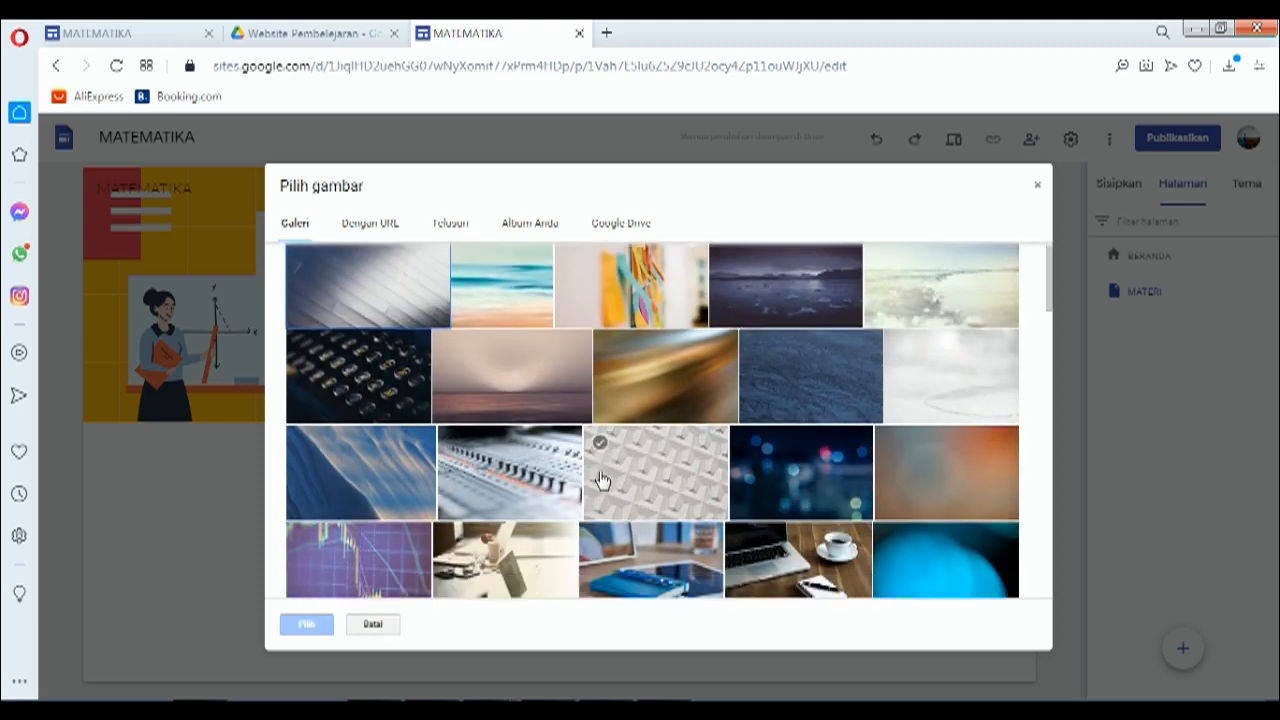
scroll(603, 481, down, 3)
click(549, 451)
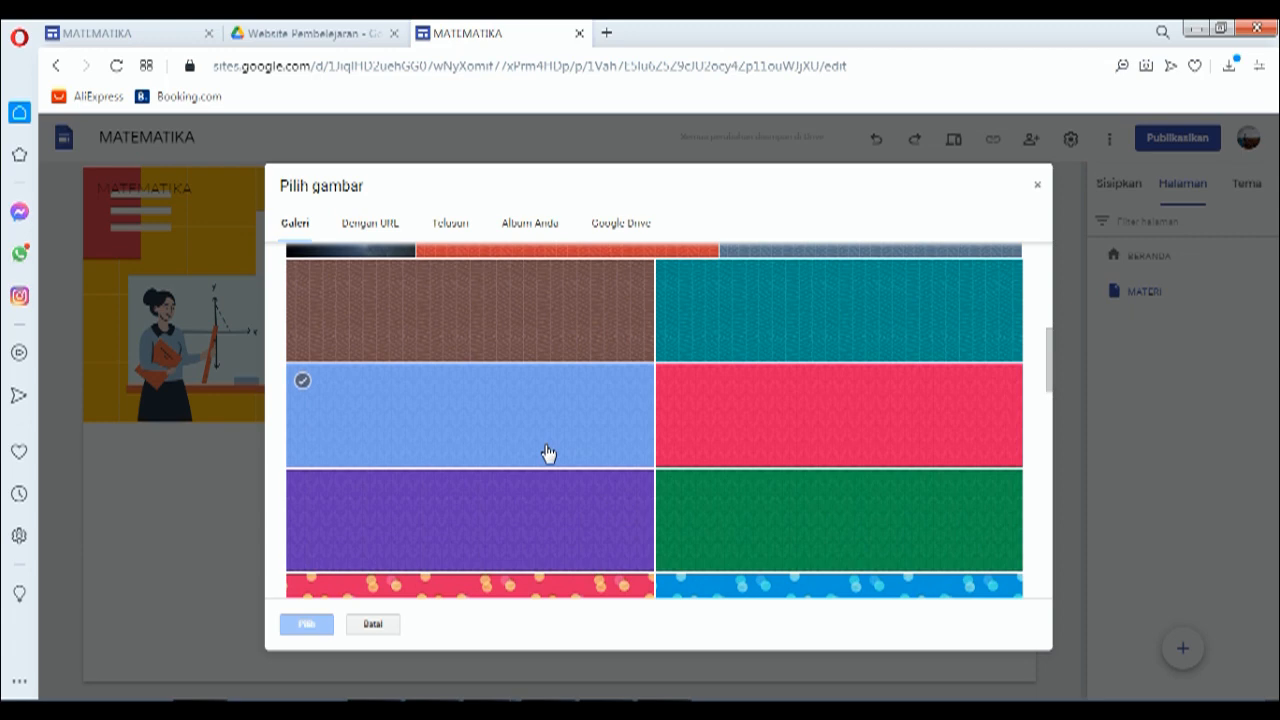
click(530, 517)
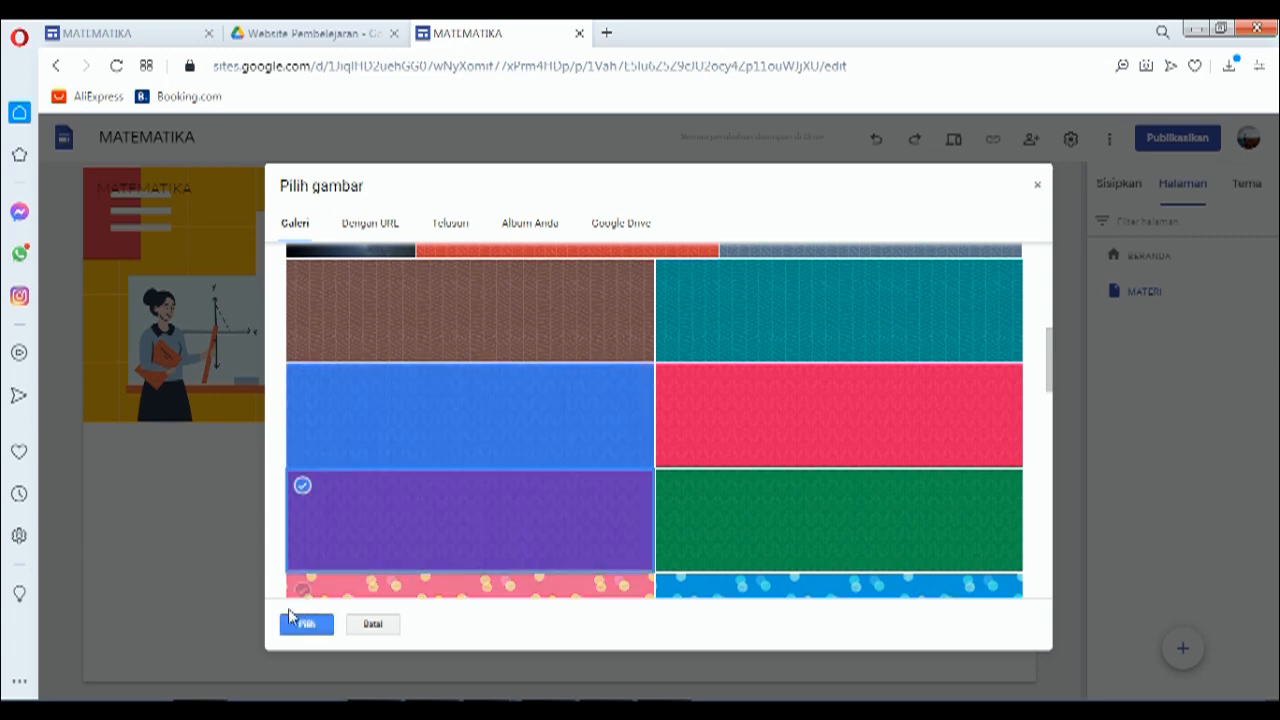
click(306, 625)
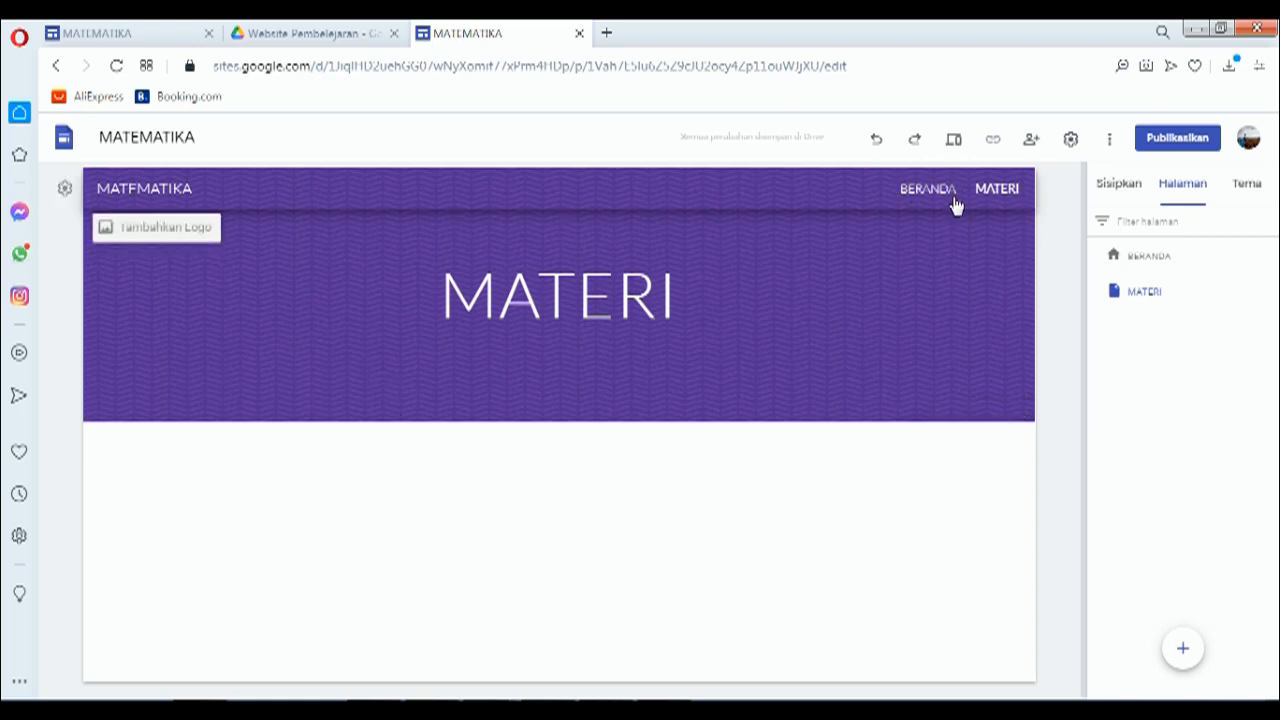
Step: Create two new pages named 'ABSENSI' and 'PROFIL'
click(1182, 652)
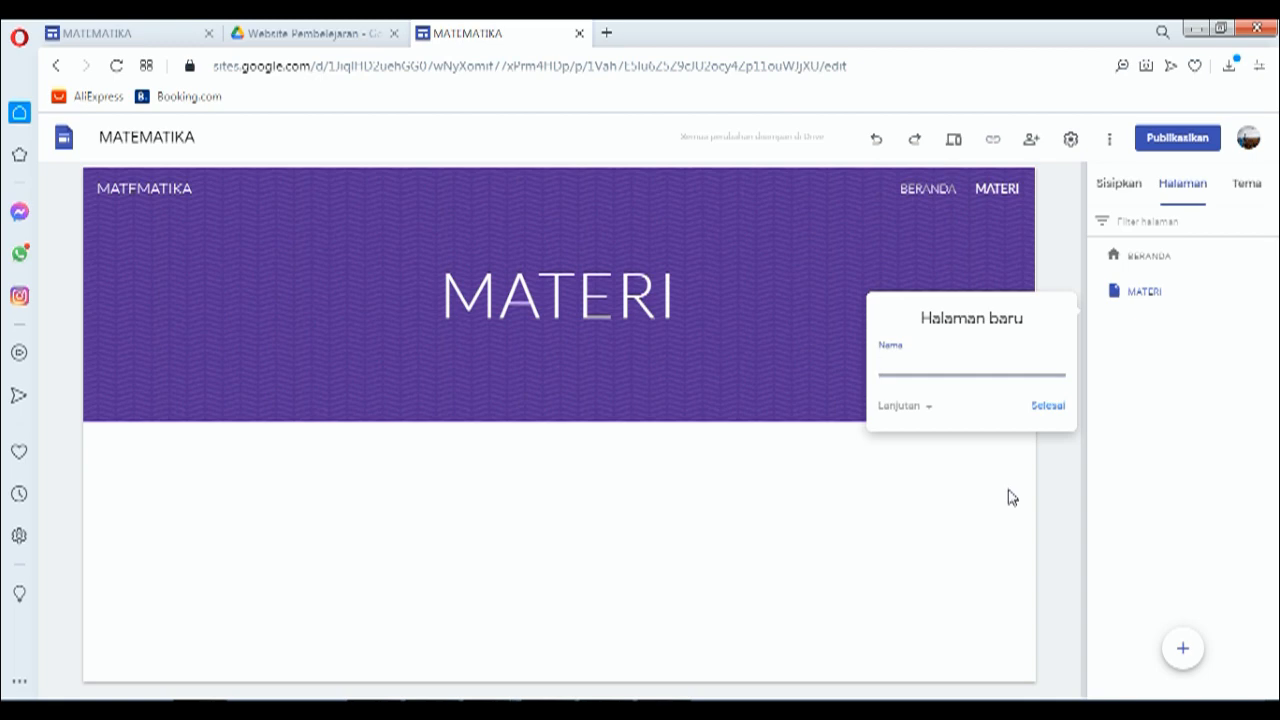
text(BSENSI)
click(1048, 410)
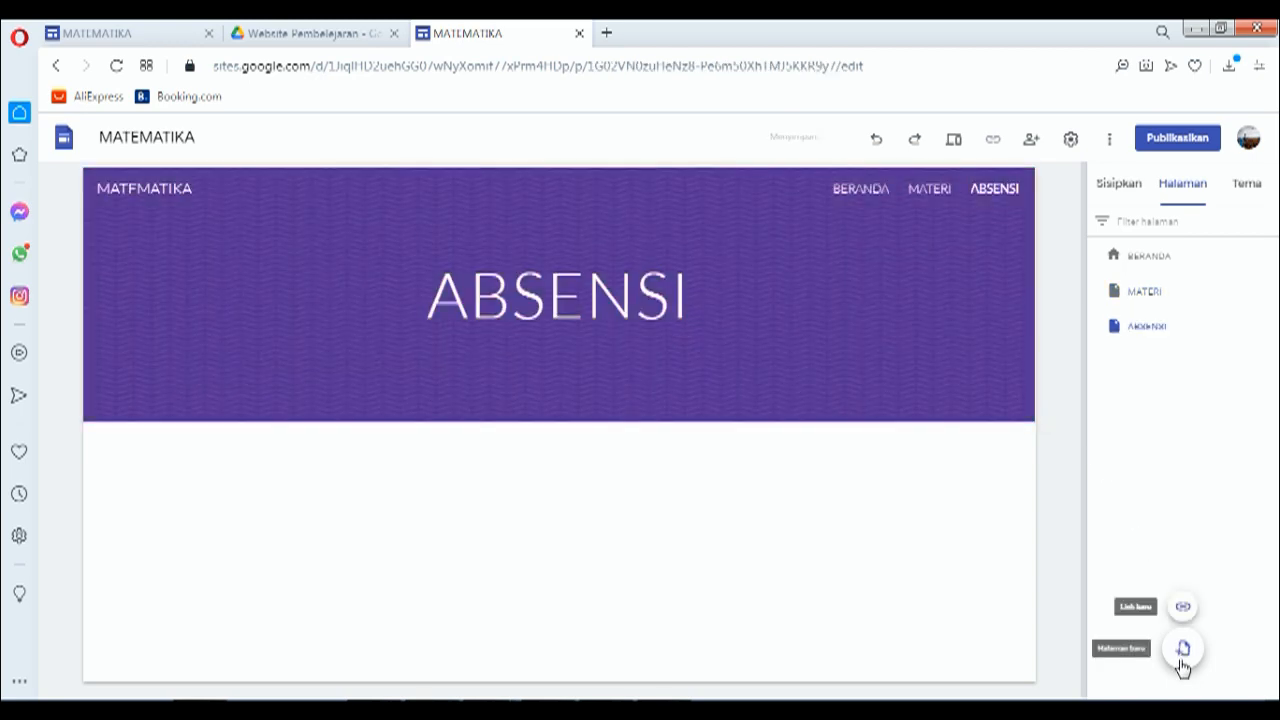
click(1182, 652)
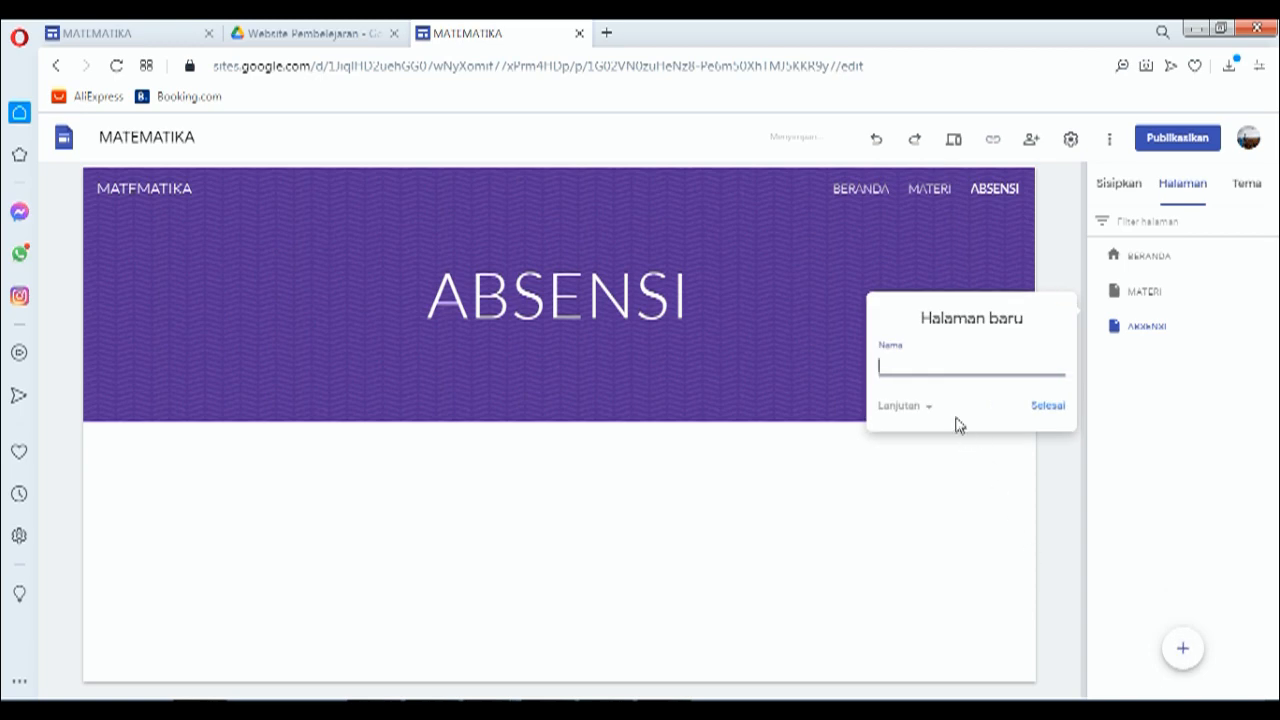
text(m)
click(1054, 414)
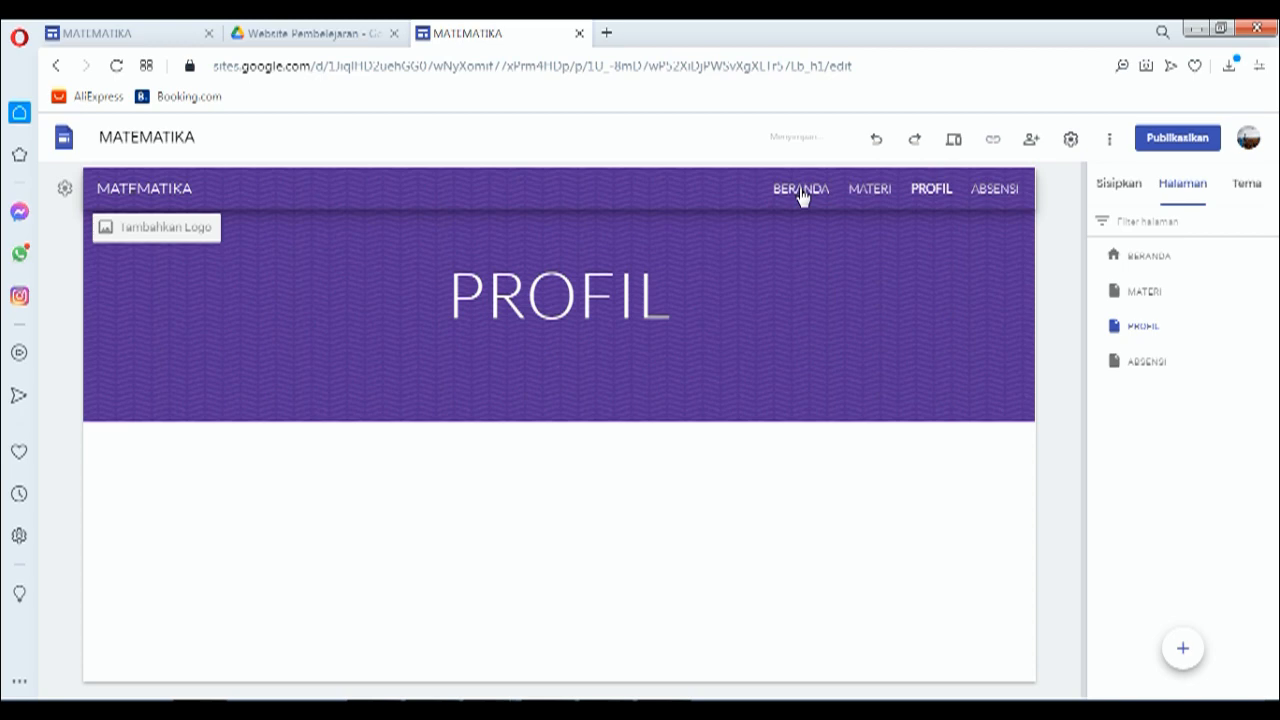
Step: Visit BERANDA, MATERI, PROFIL and ABSENSI from the header navigation to check each page
click(801, 192)
click(870, 190)
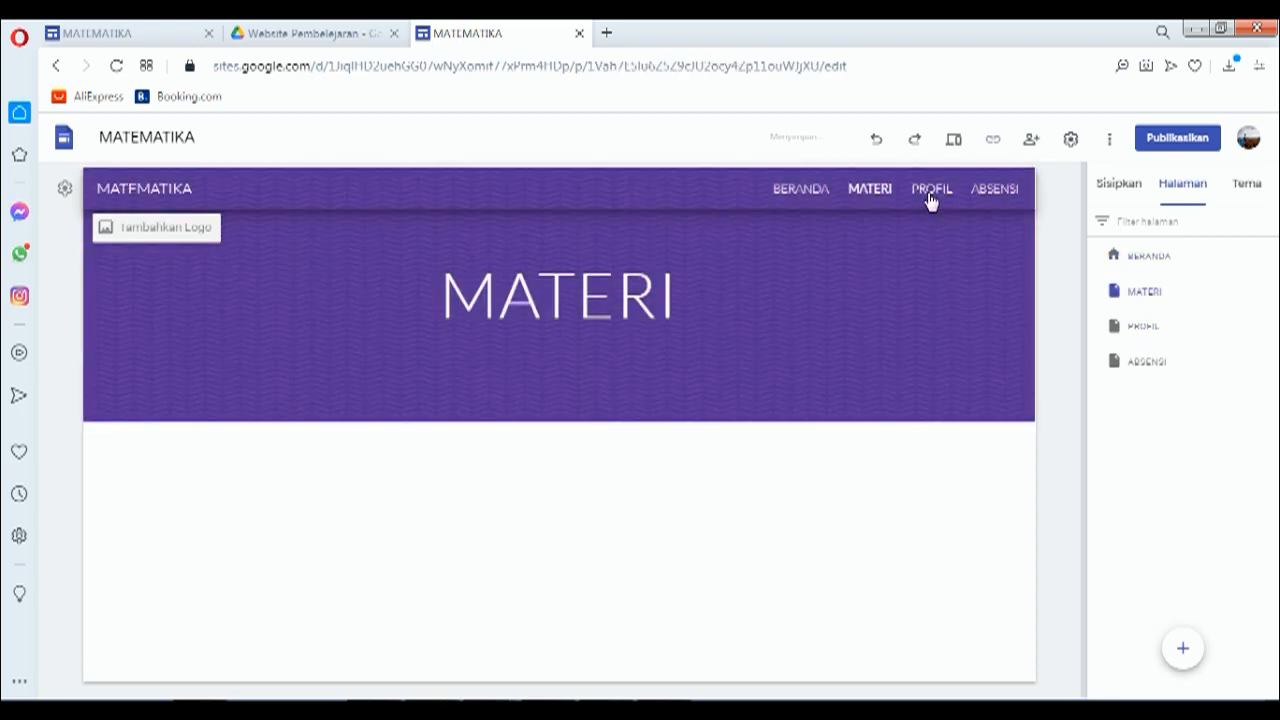
click(930, 195)
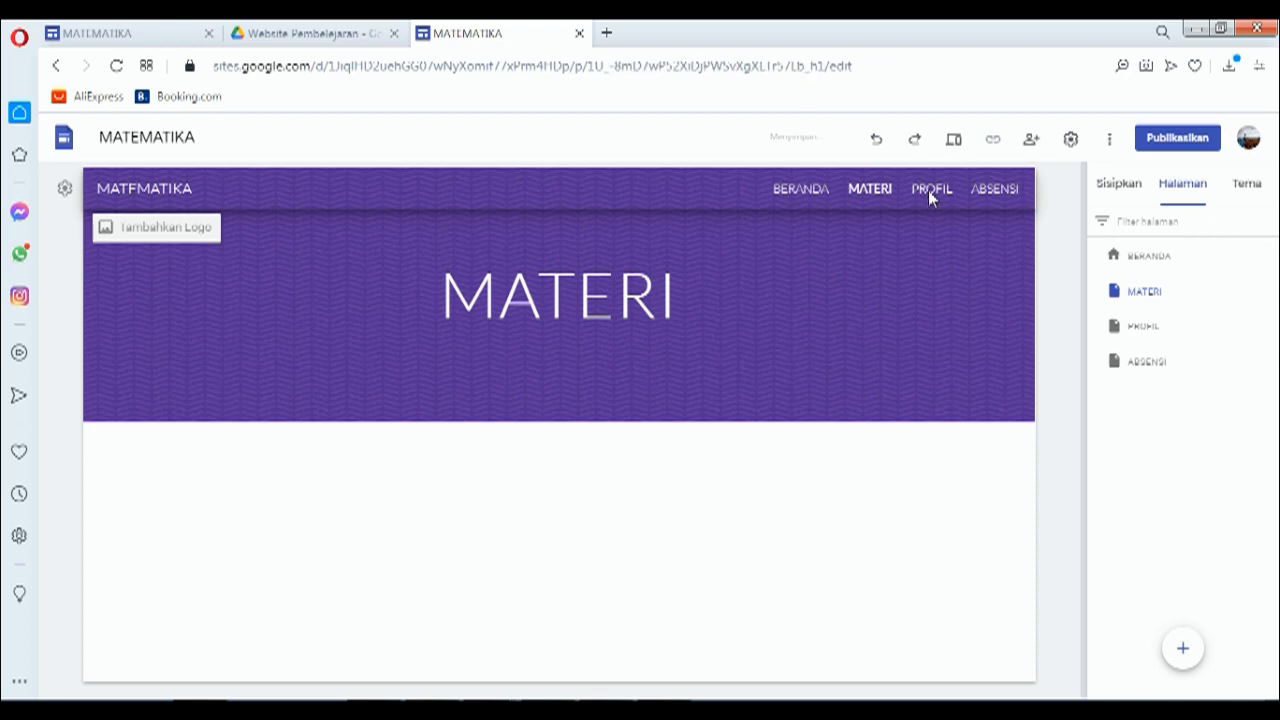
click(998, 195)
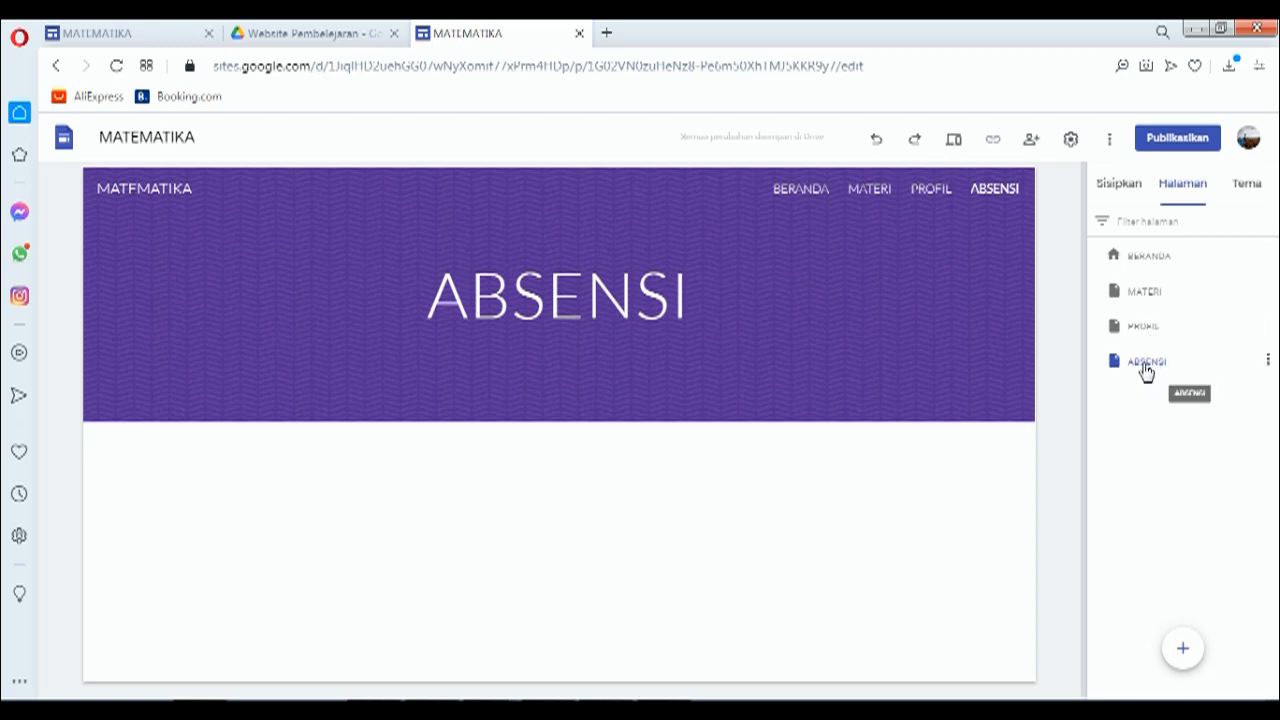
Step: Drag the ABSENSI and PROFIL rows so ABSENSI comes first, then open BERANDA from the header
drag(1140, 356, 1140, 332)
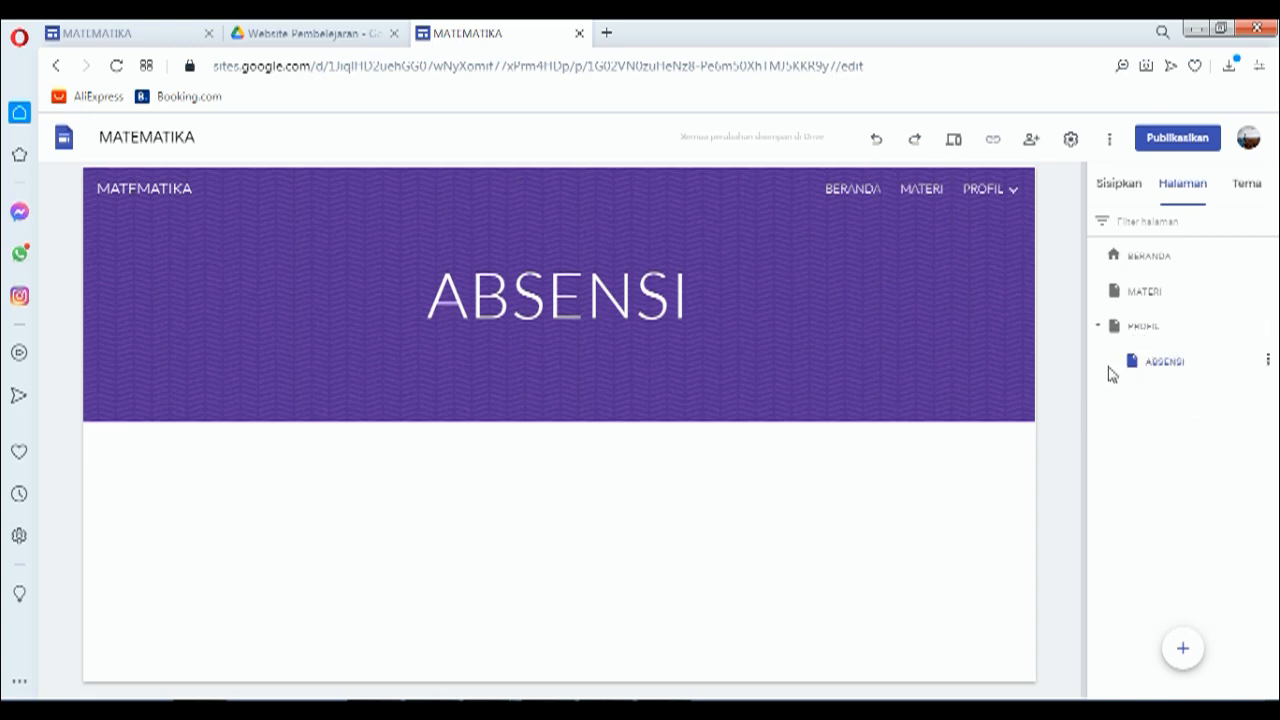
drag(1152, 332, 1123, 314)
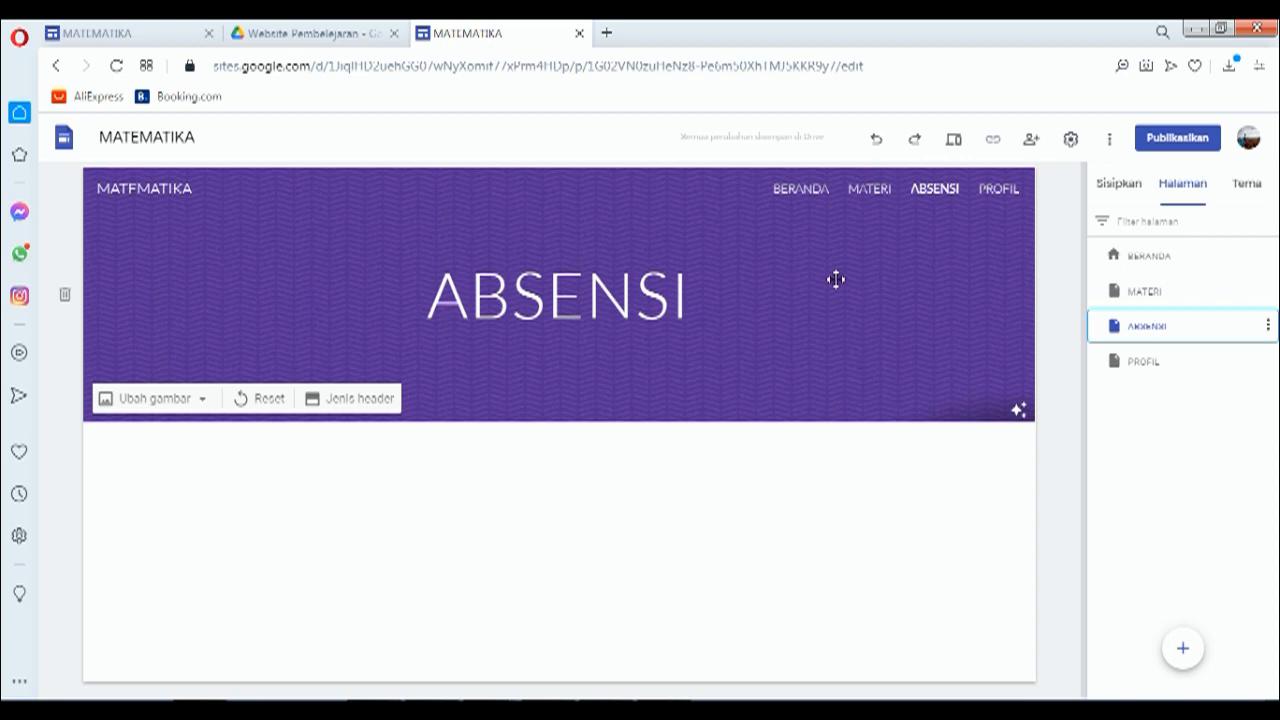
click(810, 190)
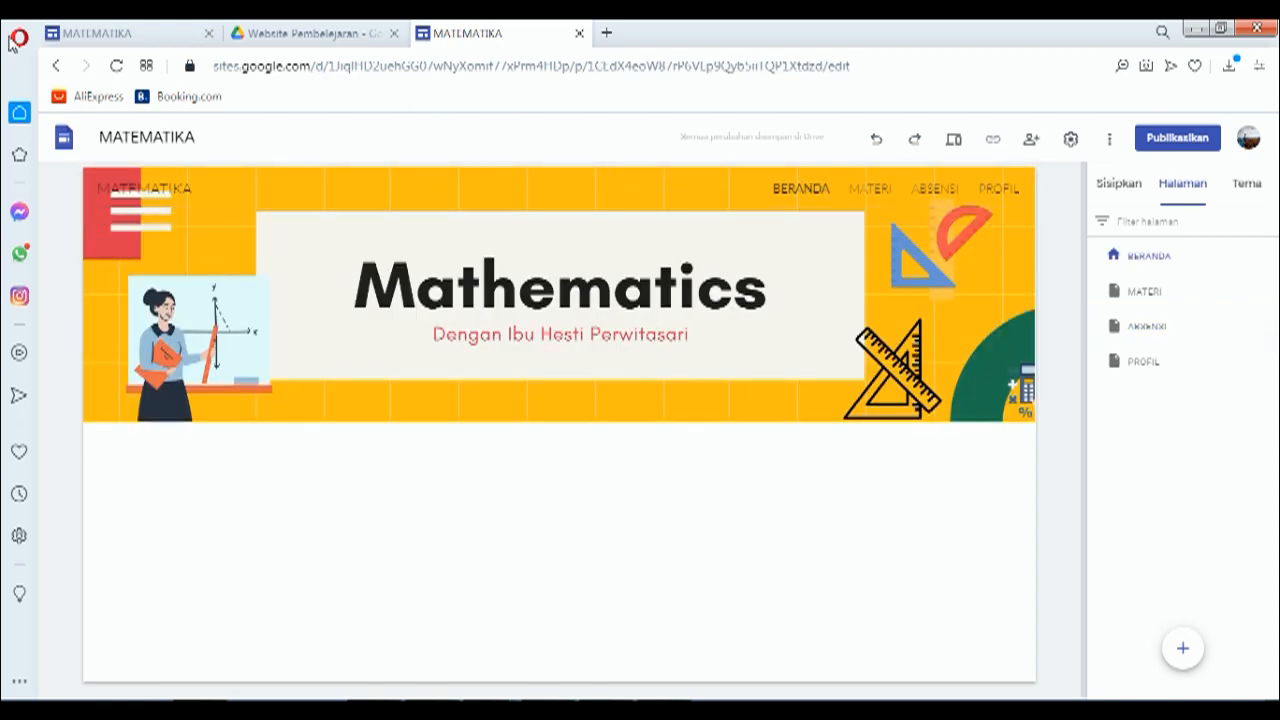
click(105, 36)
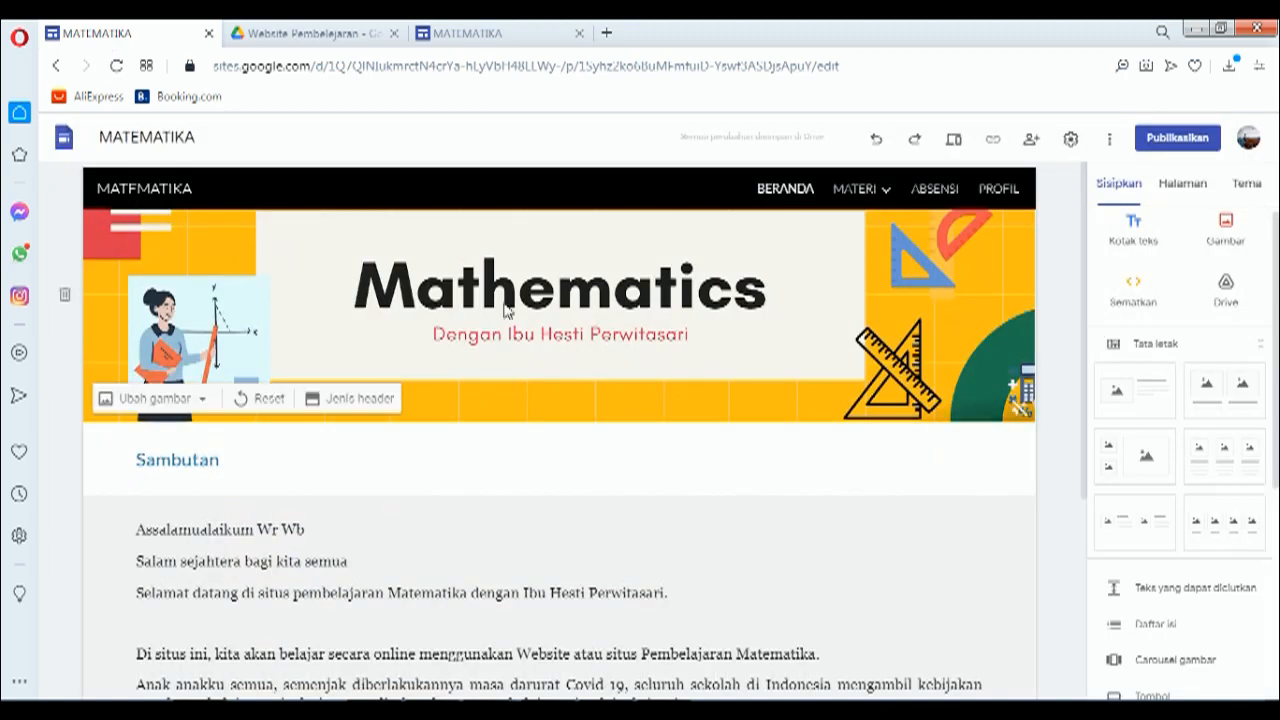
click(300, 491)
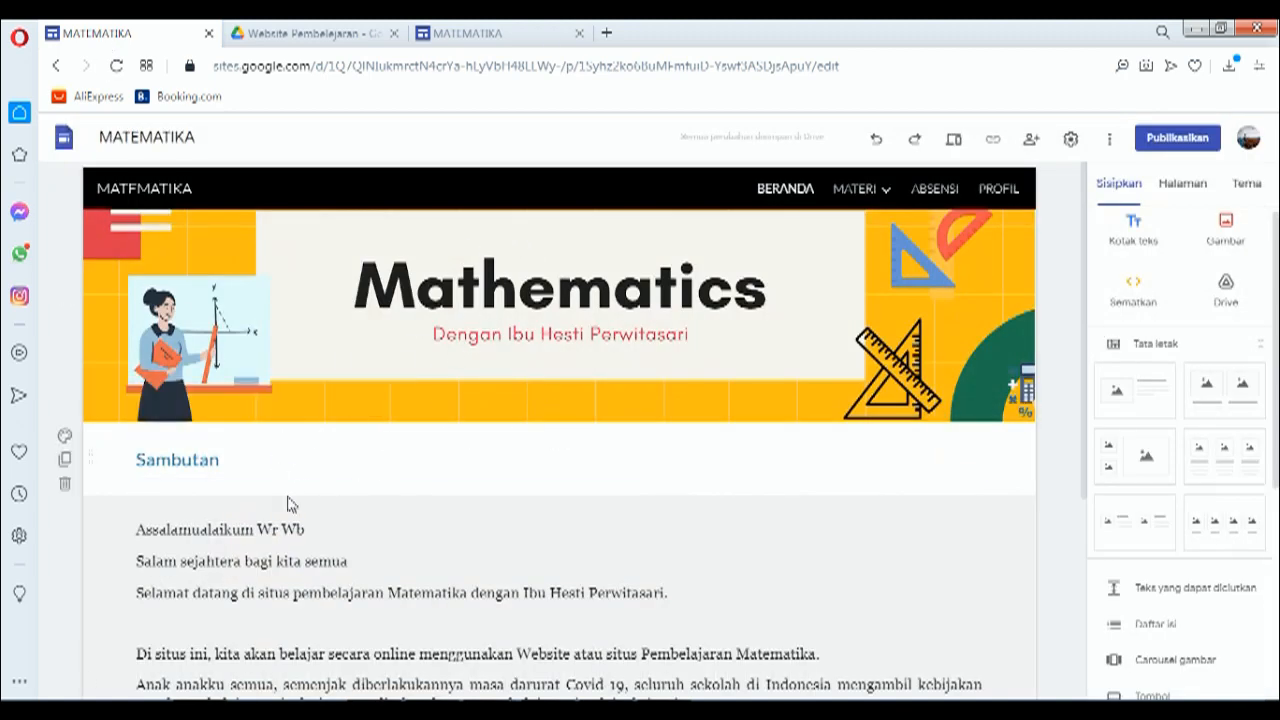
click(288, 530)
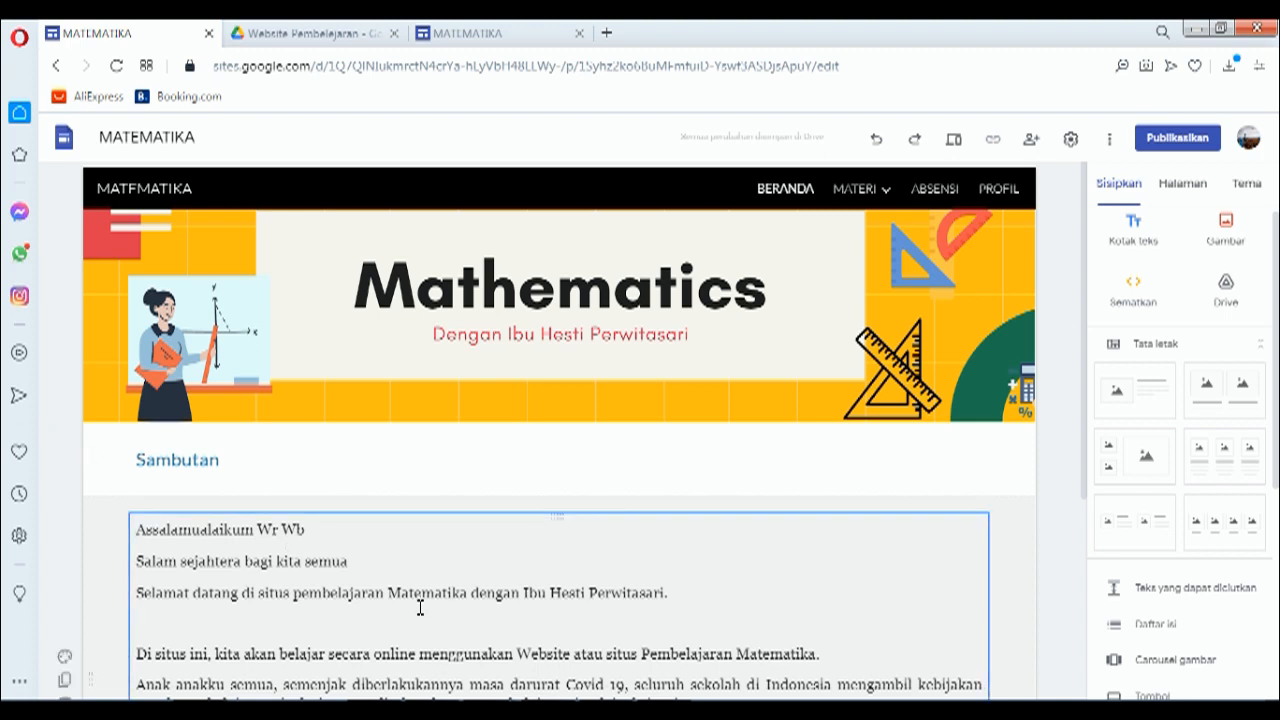
click(478, 34)
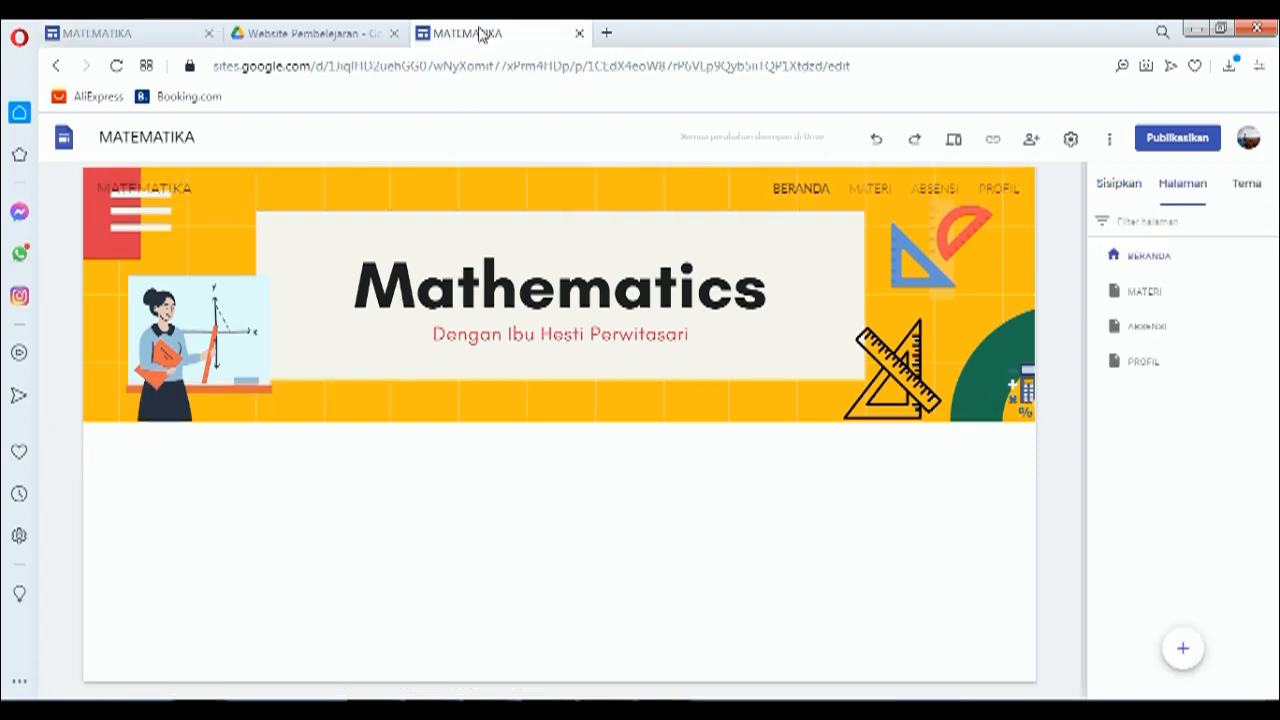
Step: Insert an empty Kotak teks on the home page and switch to the older MATEMATIKA site's tab
click(1118, 183)
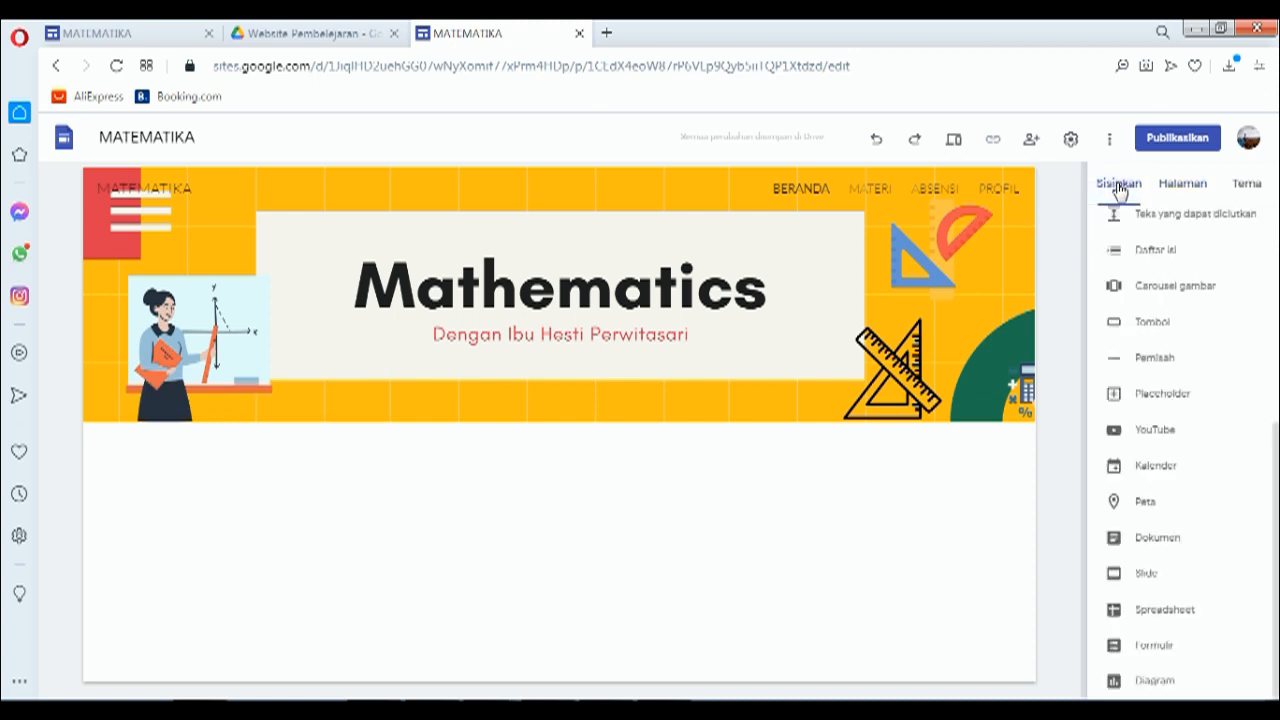
scroll(1185, 270, up, 4)
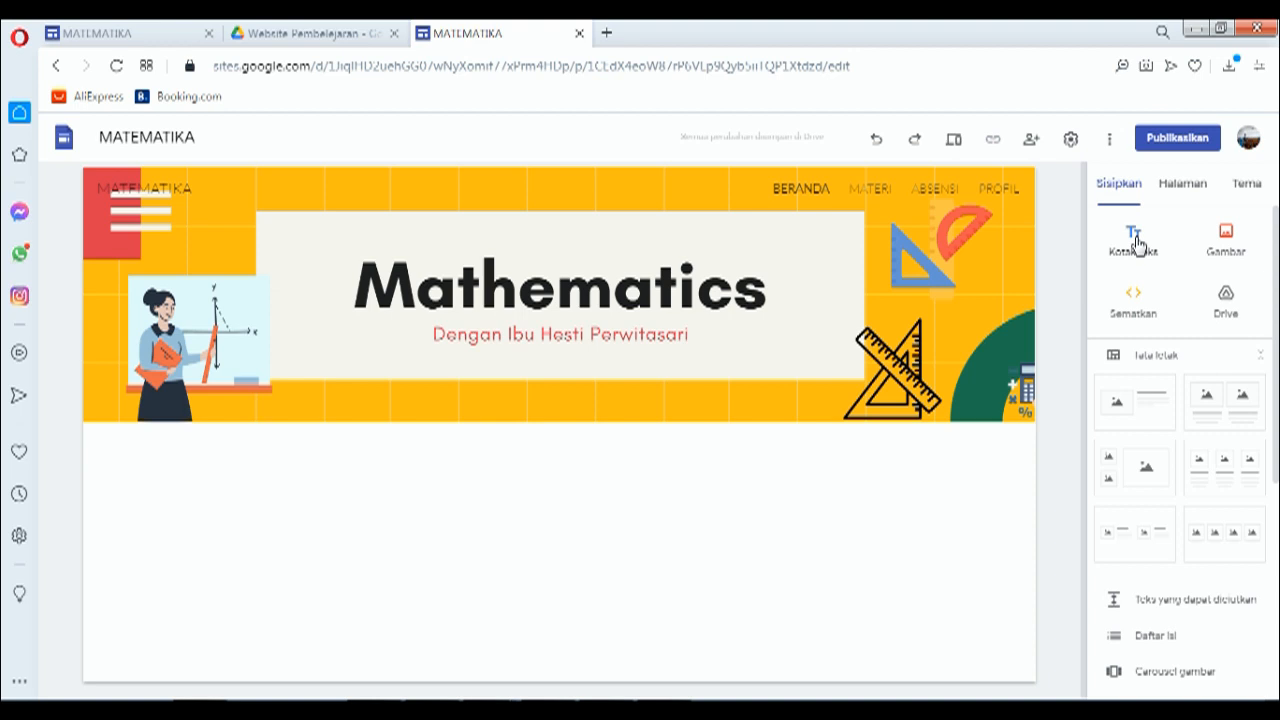
click(1149, 254)
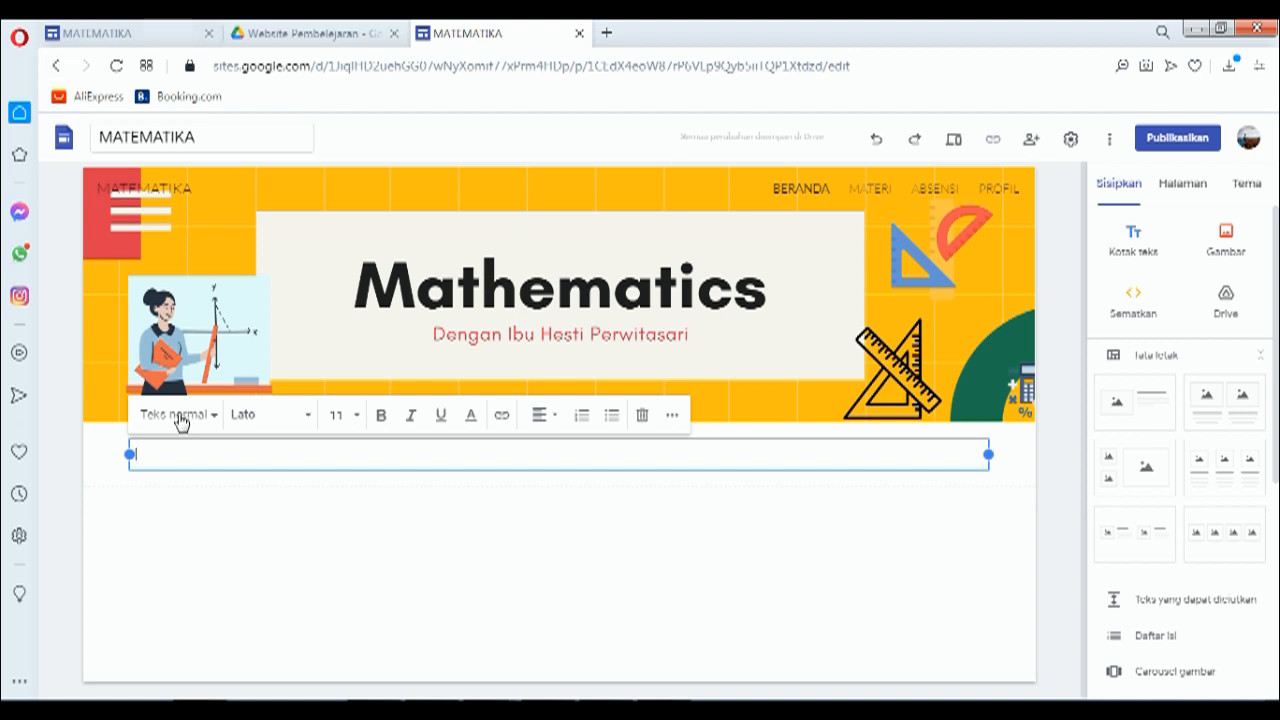
click(80, 32)
Step: Copy the 'Sambutan' heading from the older site and paste it into the new text box
click(179, 459)
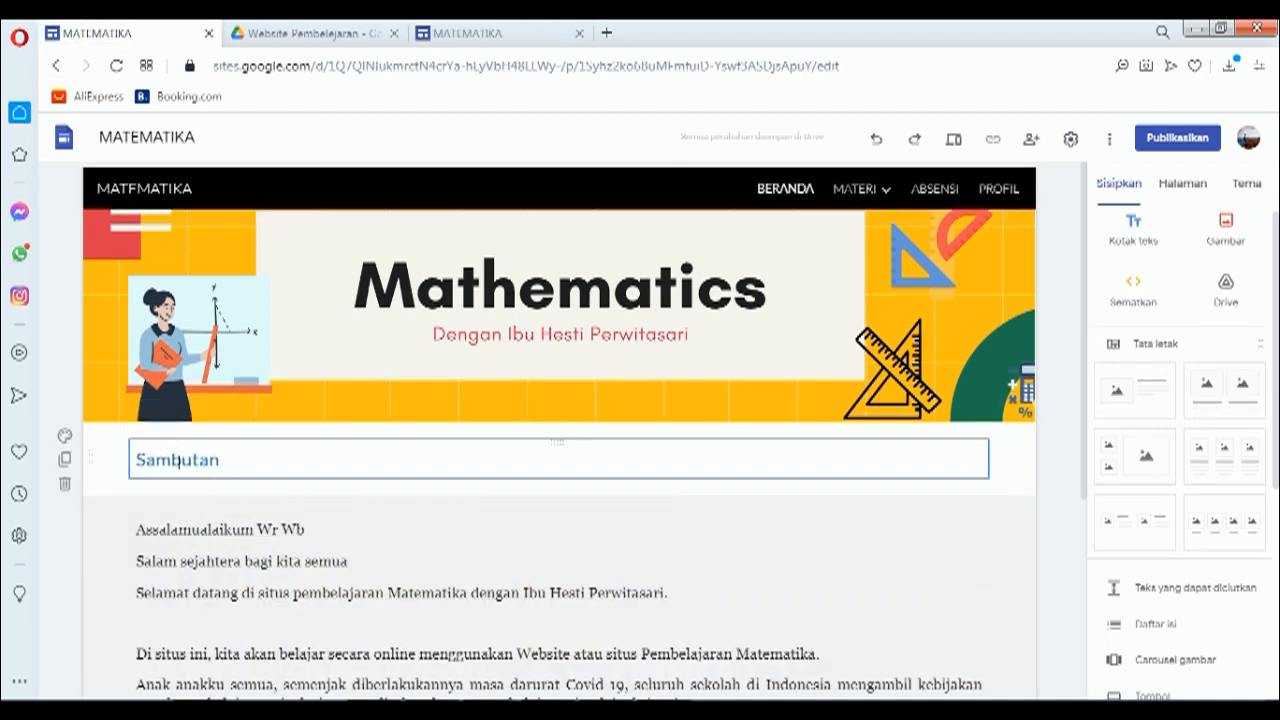
drag(234, 457, 116, 460)
key(ctrl+c)
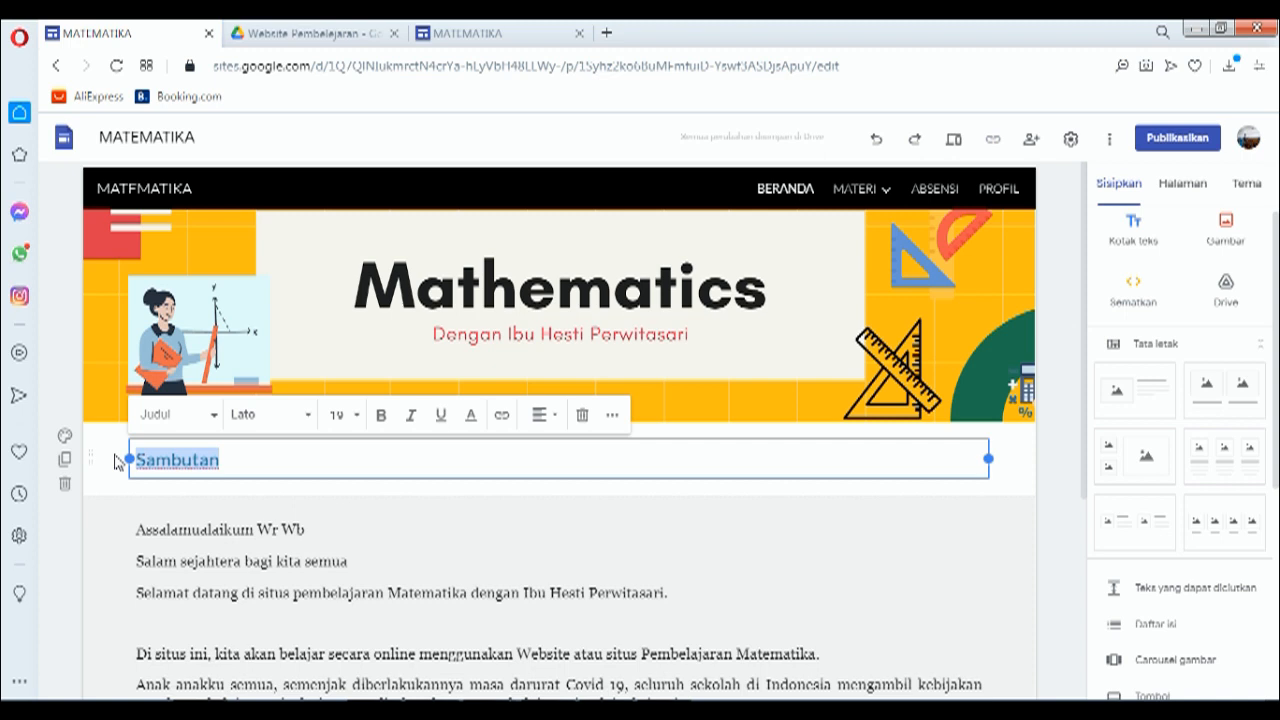
click(523, 38)
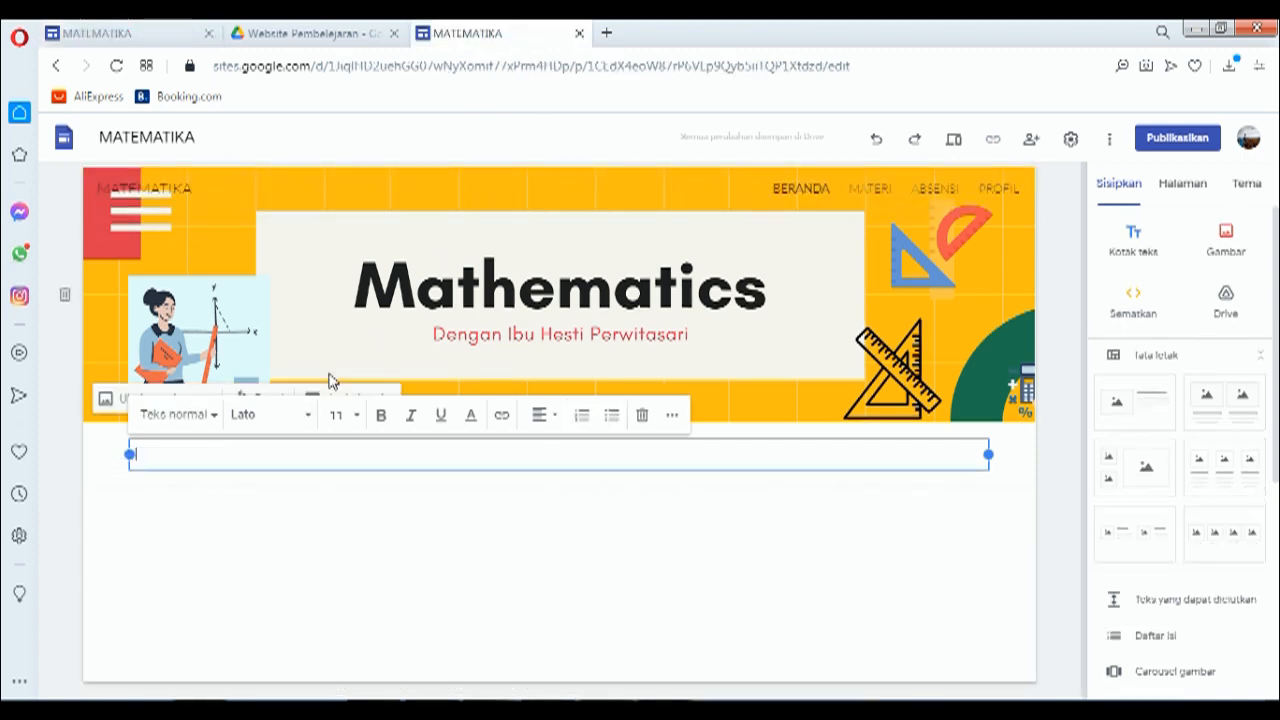
right_click(242, 454)
click(309, 295)
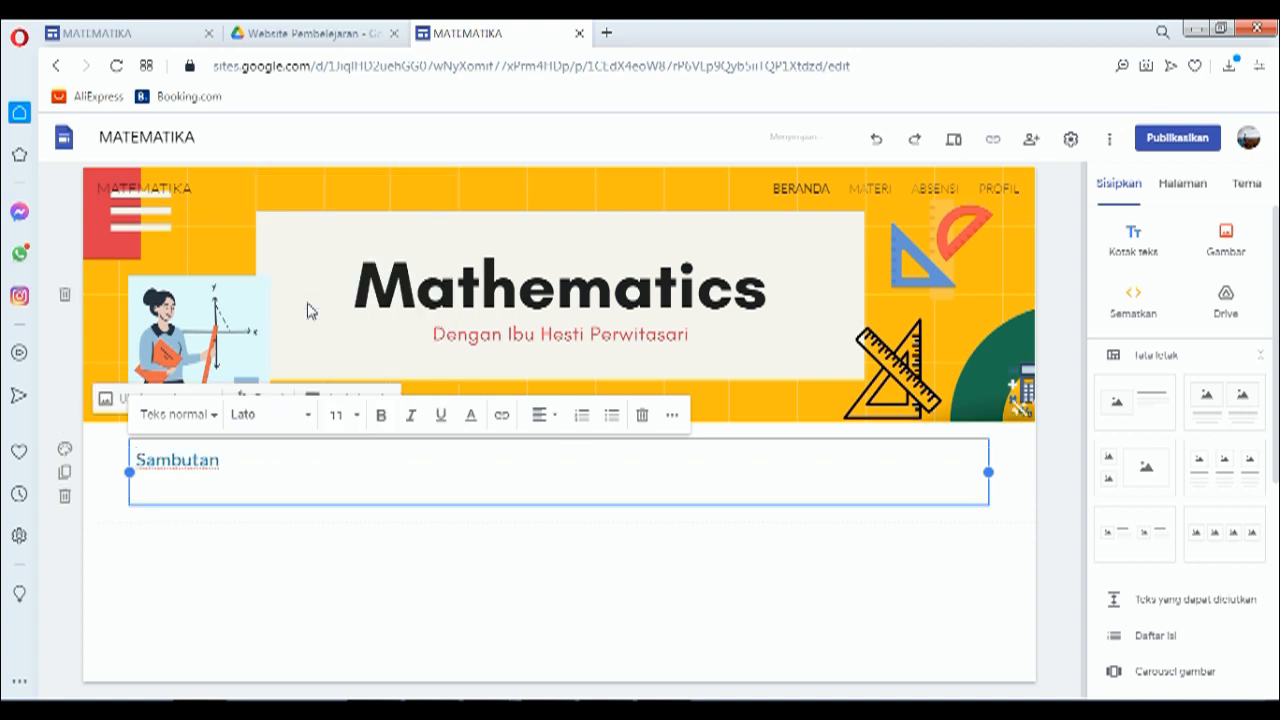
Step: Select all of the older site's greeting text, then return to the new home page
click(118, 38)
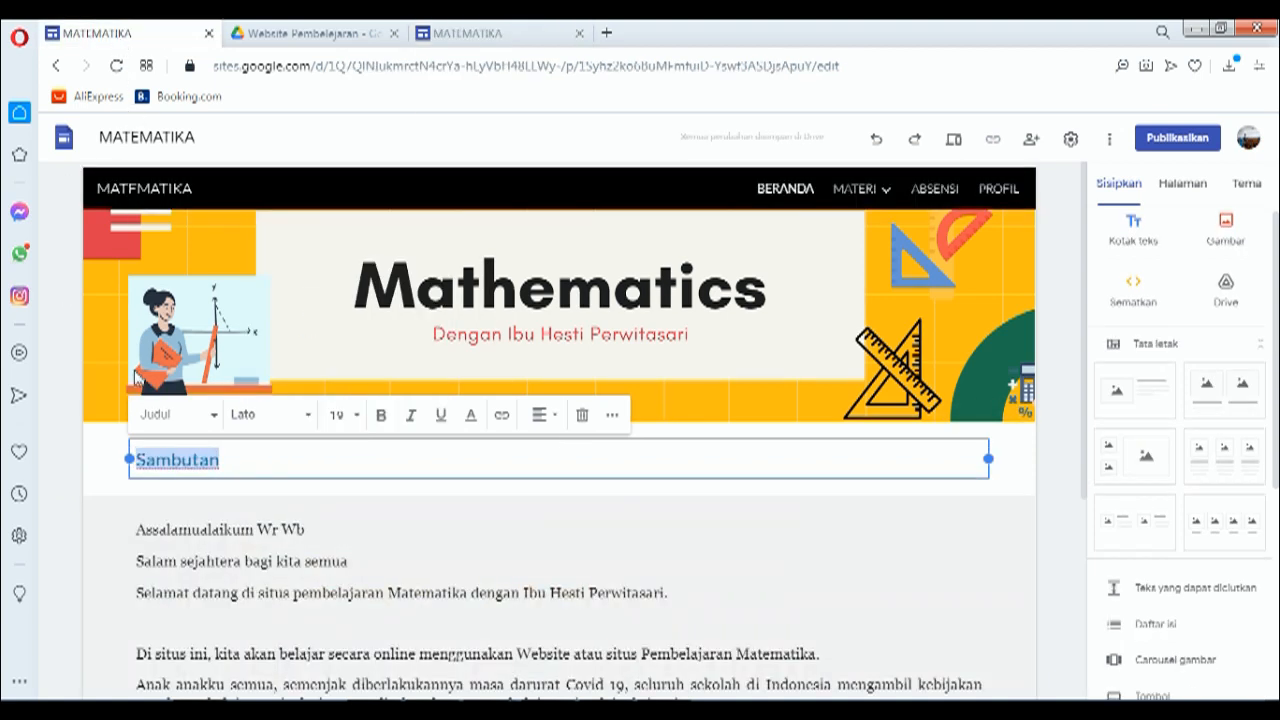
click(207, 532)
scroll(210, 545, down, 3)
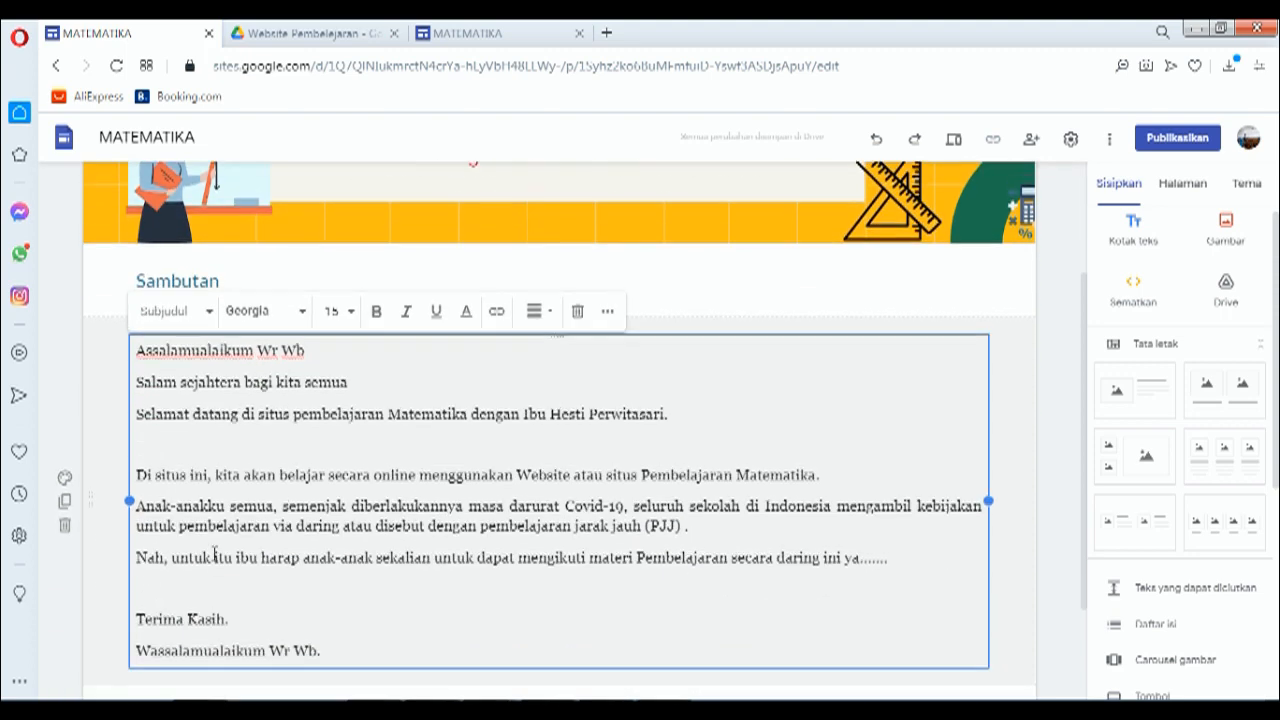
key(ctrl+a)
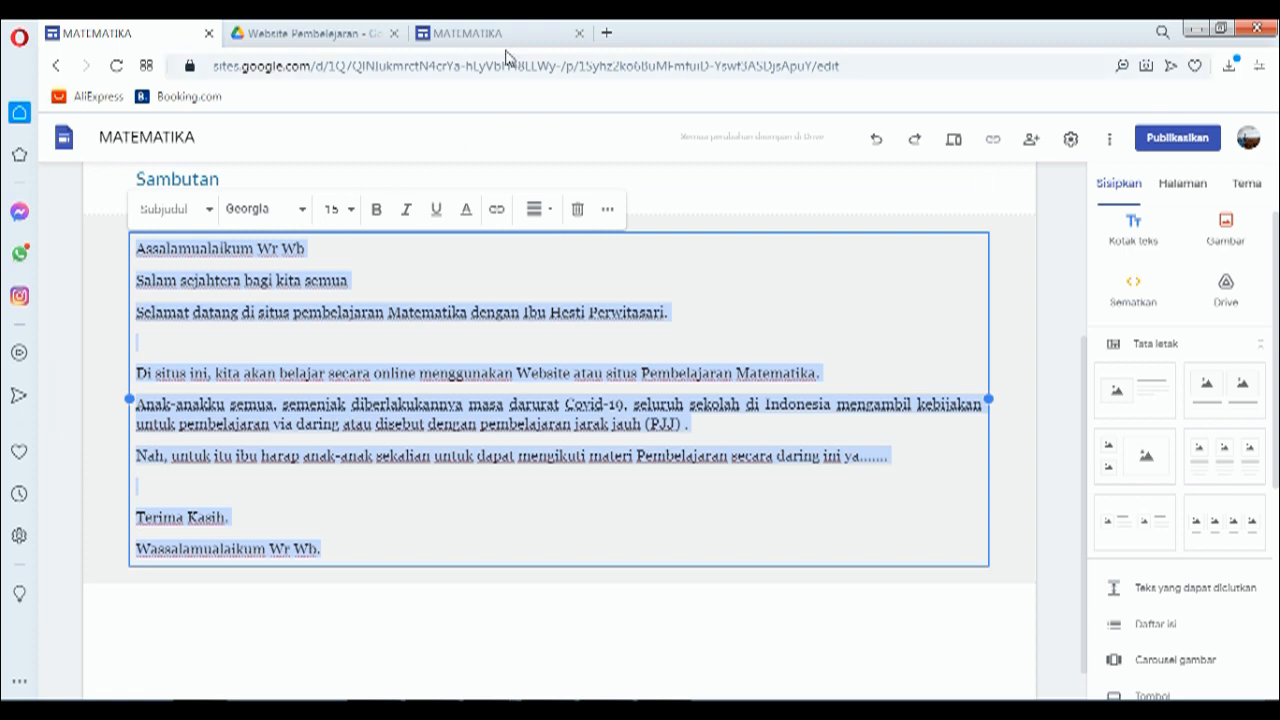
click(500, 36)
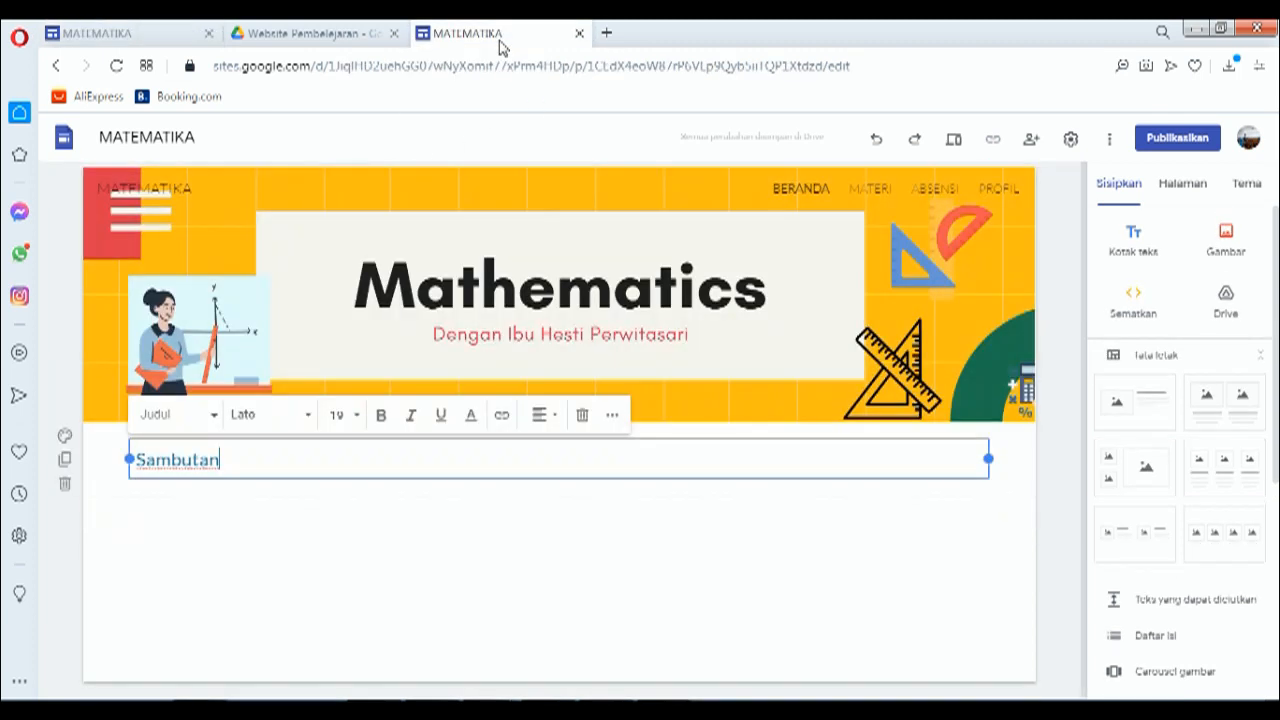
click(214, 522)
click(1134, 242)
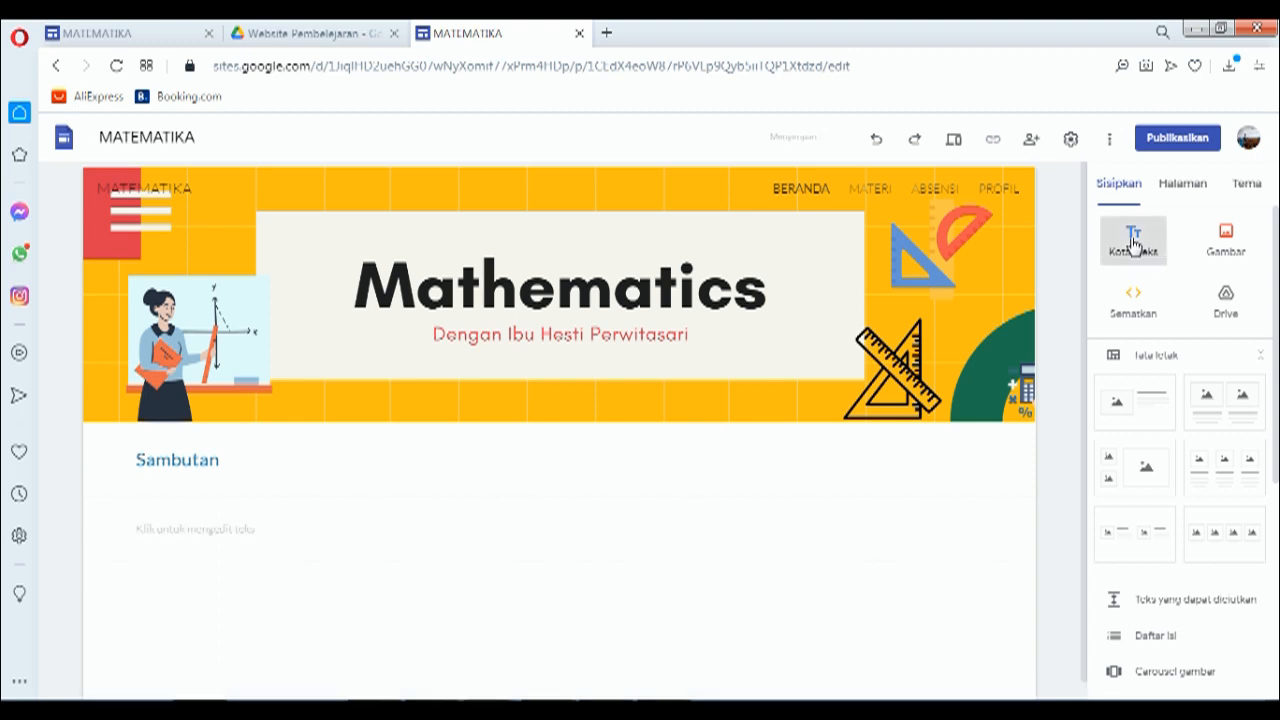
right_click(223, 510)
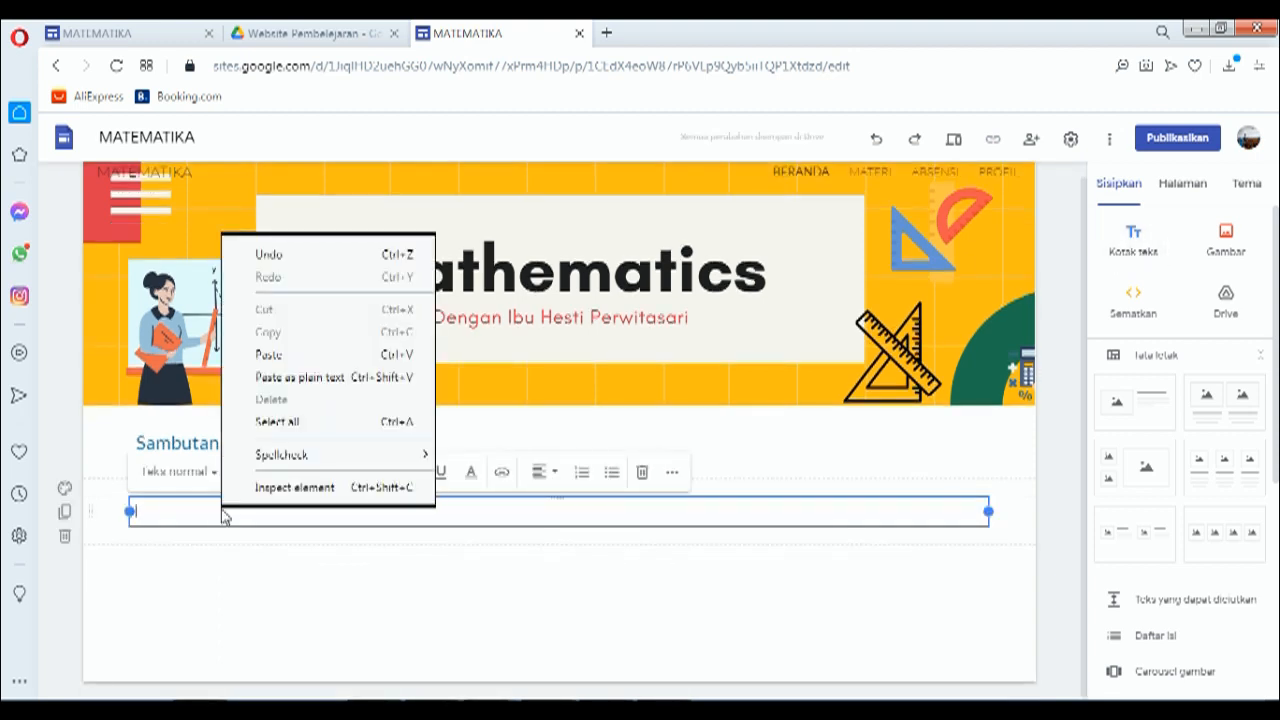
click(268, 358)
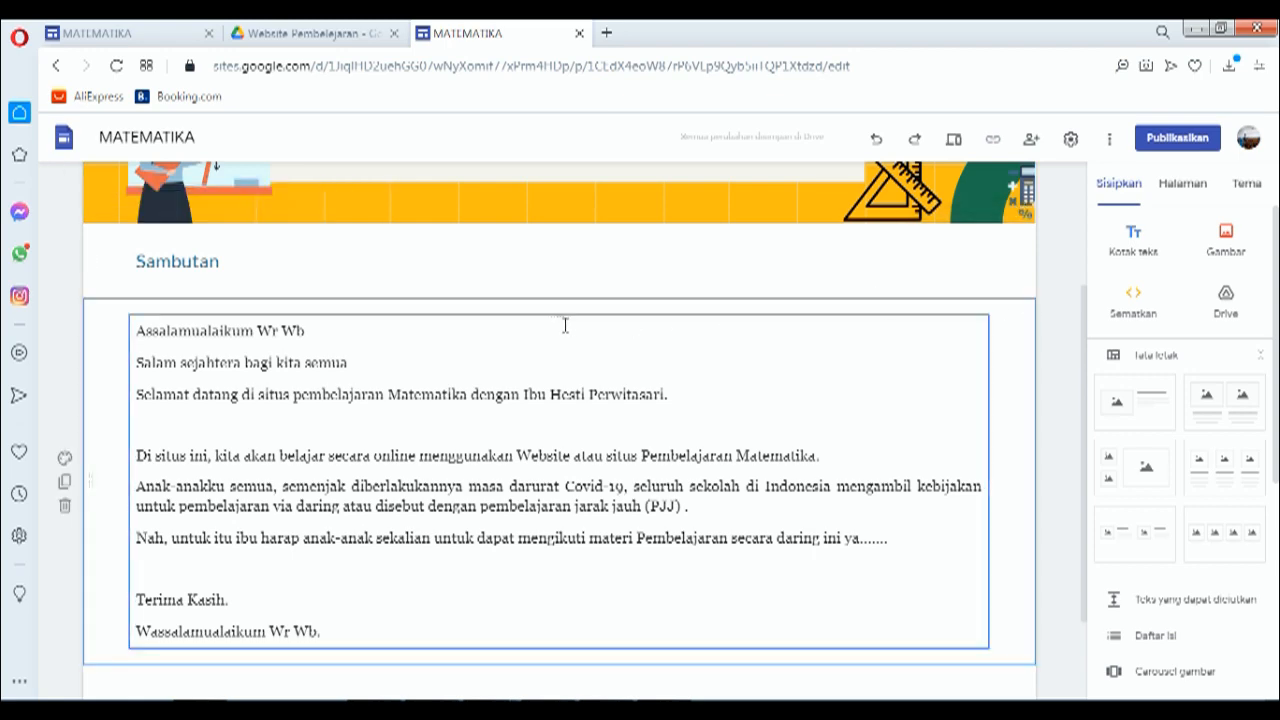
scroll(212, 457, up, 2)
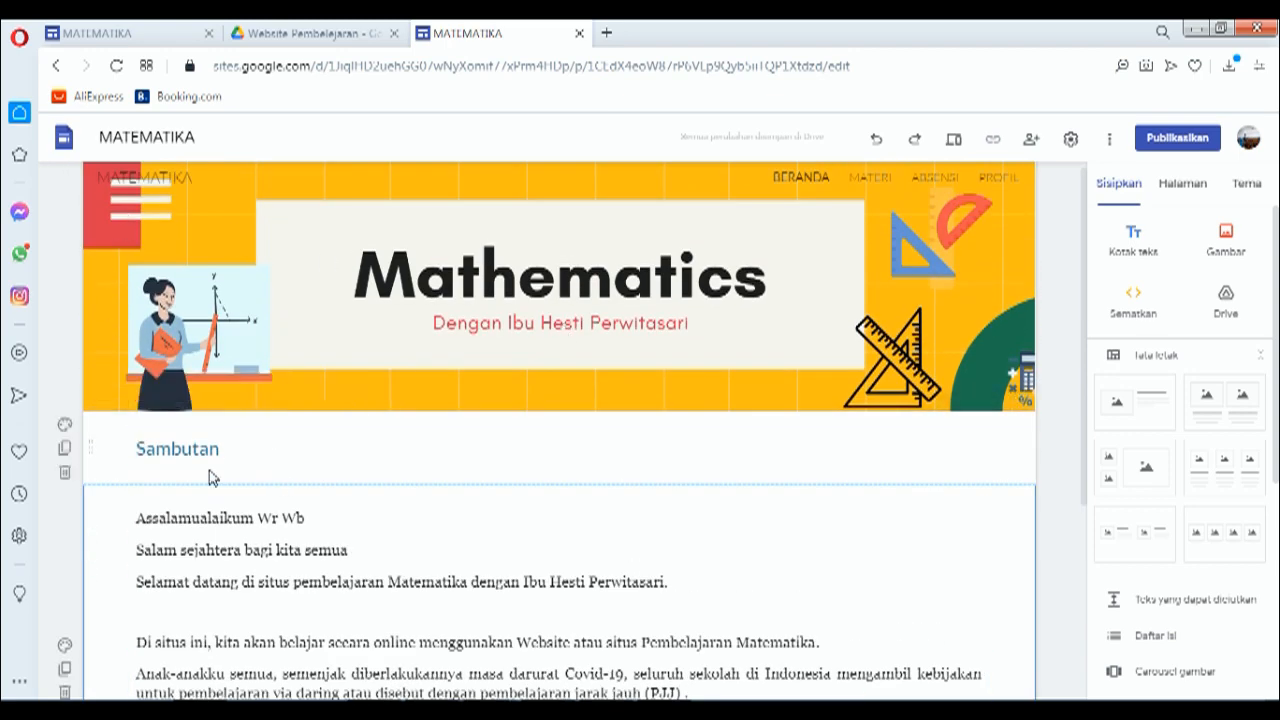
click(230, 517)
scroll(230, 517, down, 1)
scroll(230, 517, down, 1)
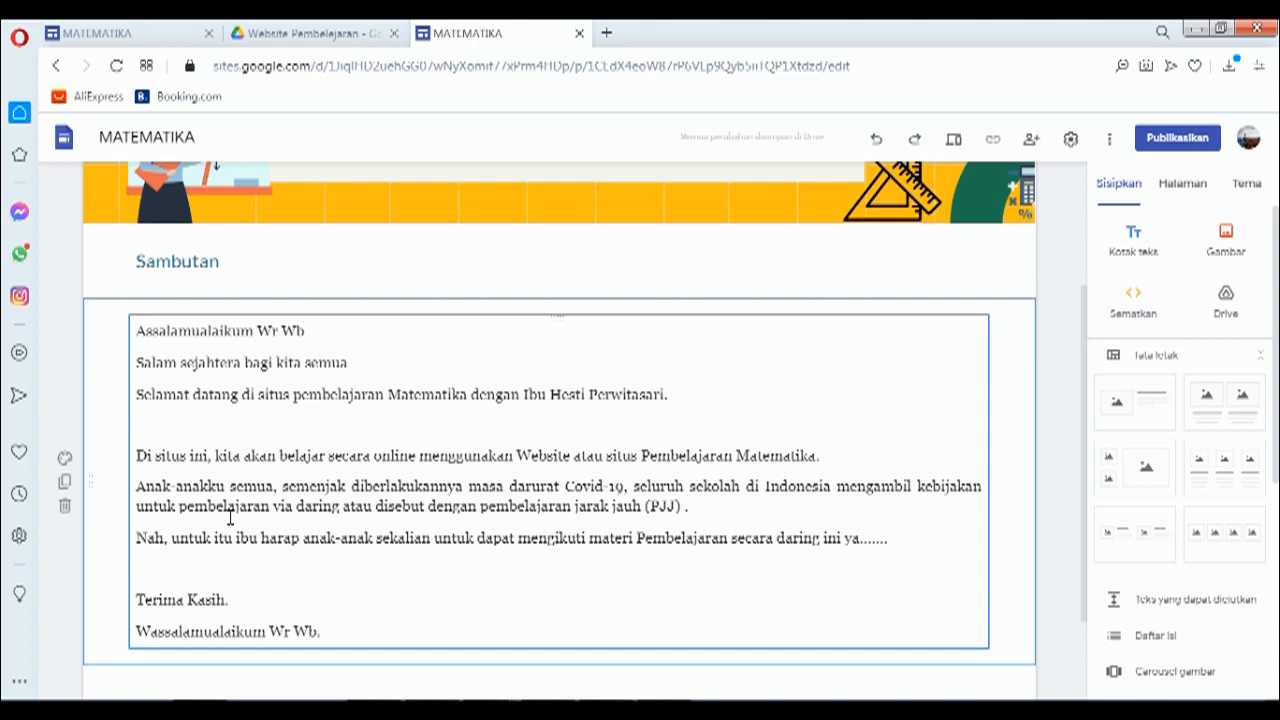
scroll(230, 517, up, 2)
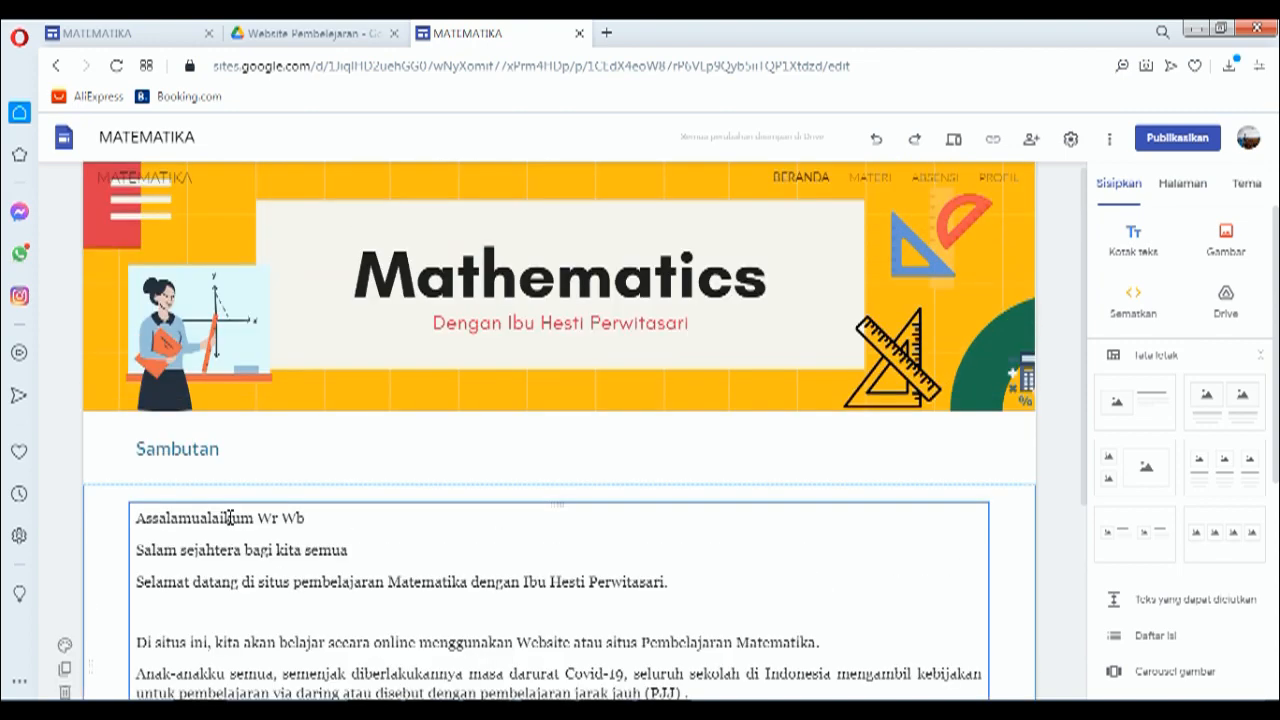
Step: Create a PERTEMUAN 1 subpage under MATERI from the site's pages list
click(869, 178)
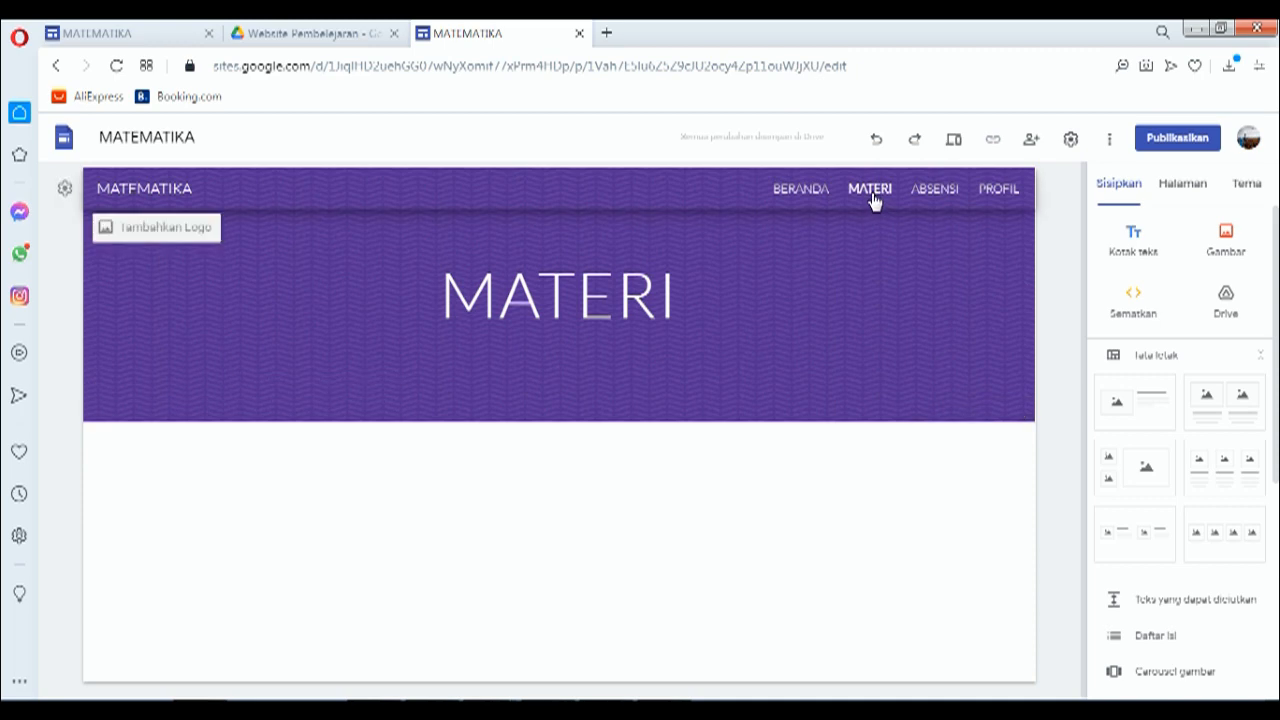
click(1188, 185)
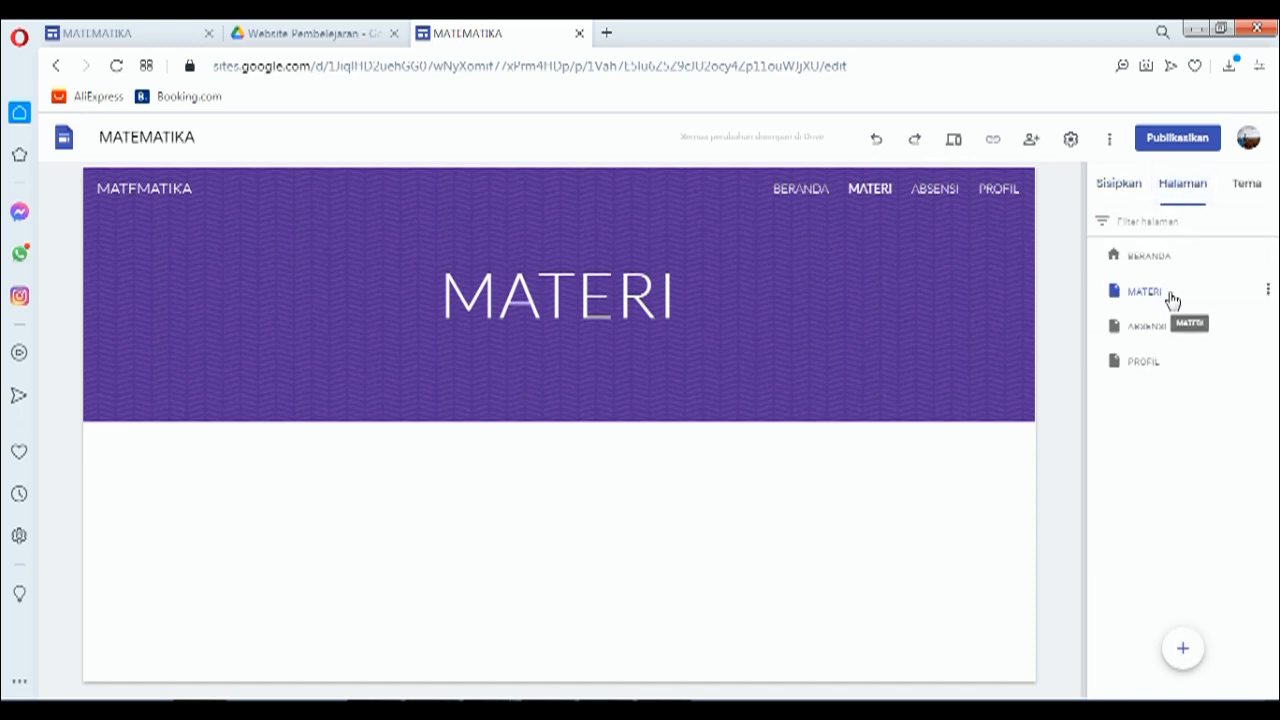
click(1268, 291)
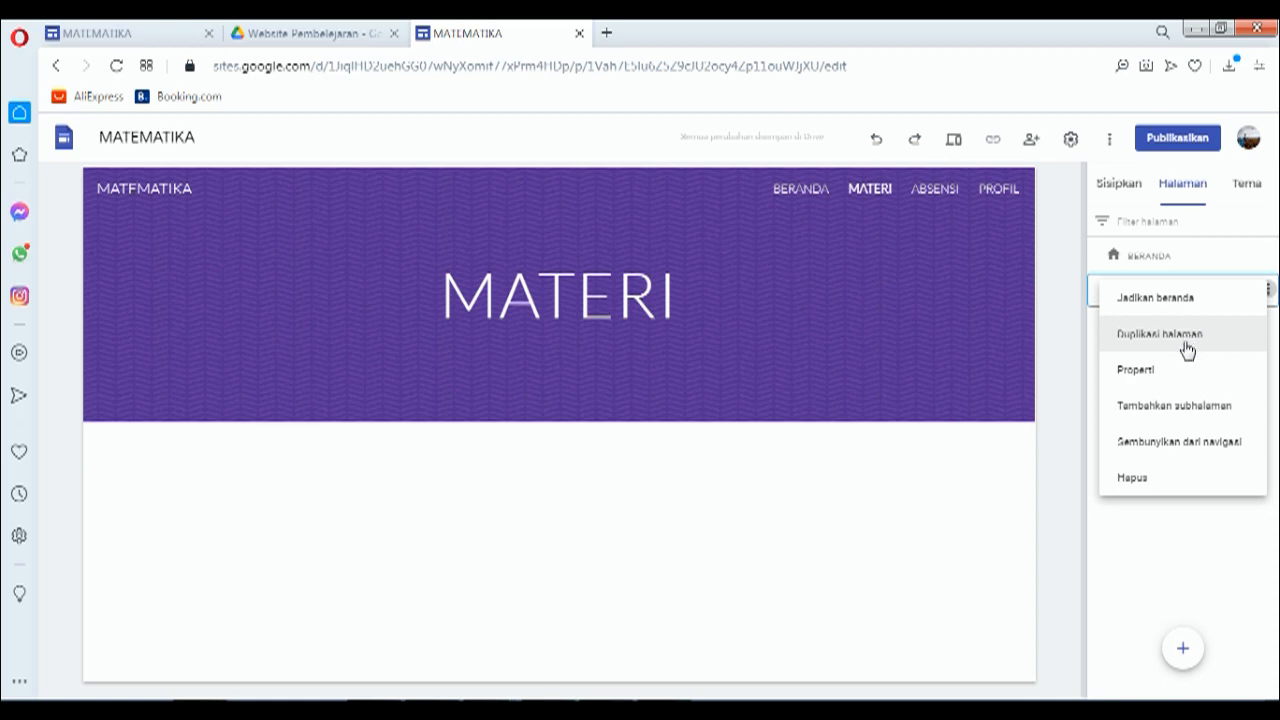
click(1178, 409)
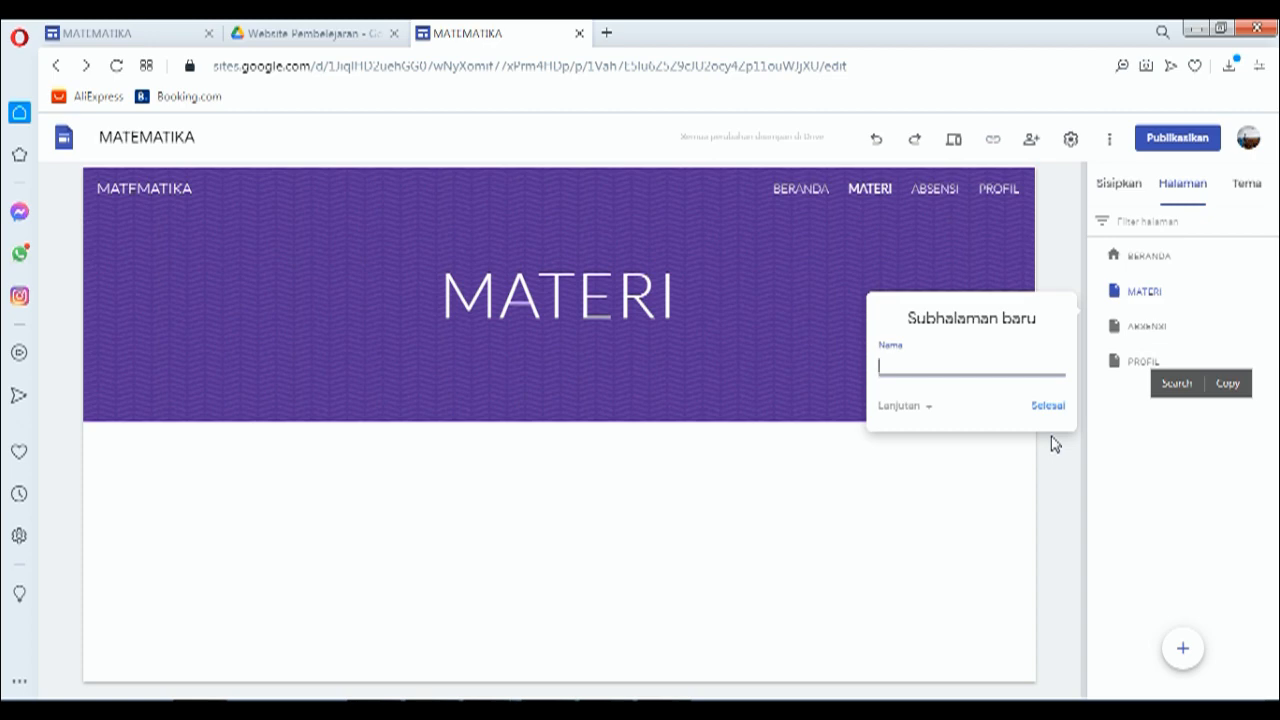
text(n)
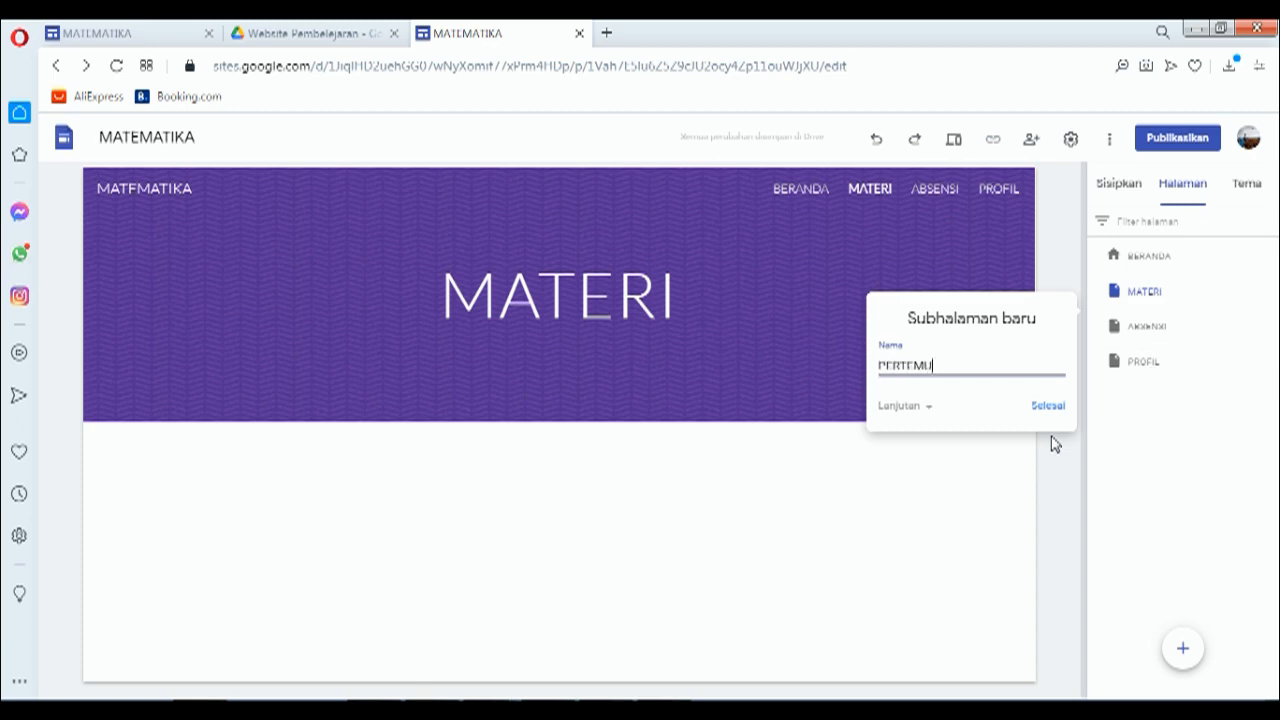
text(ERTEMUAN 1)
click(1050, 406)
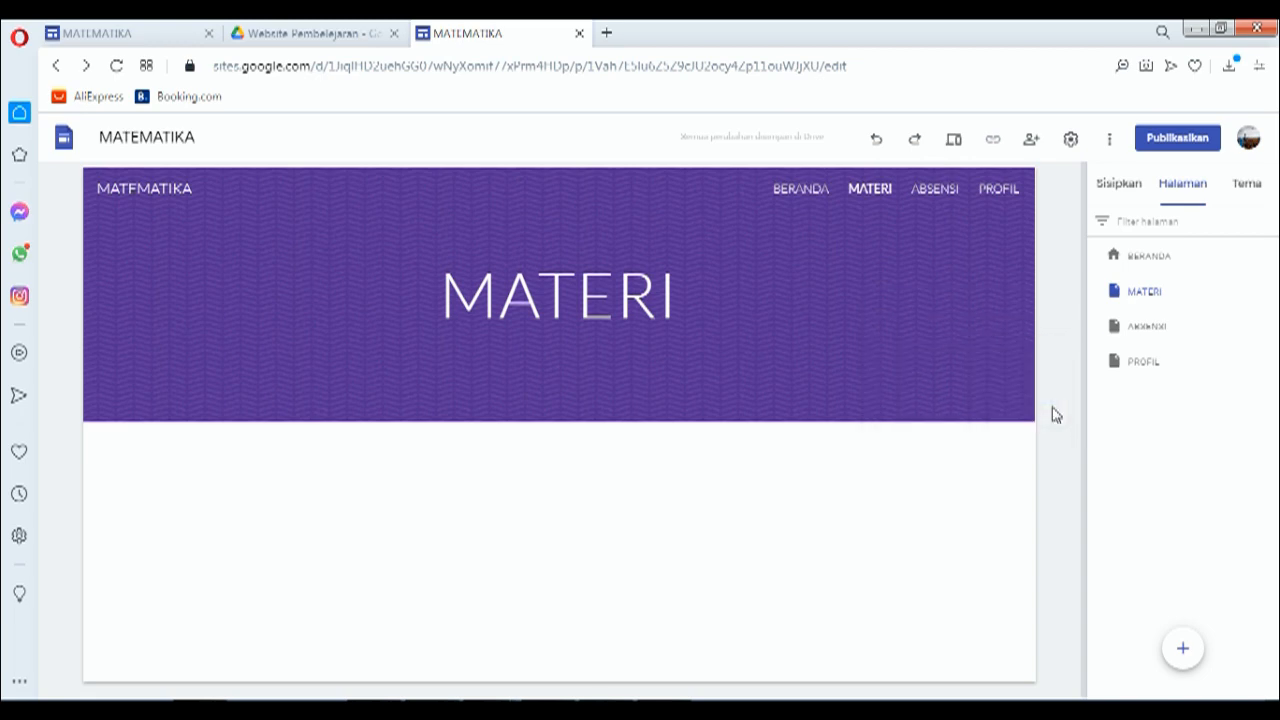
Step: Select MATERI in the pages list and reopen its options menu
mouse_move(1165, 294)
click(1160, 292)
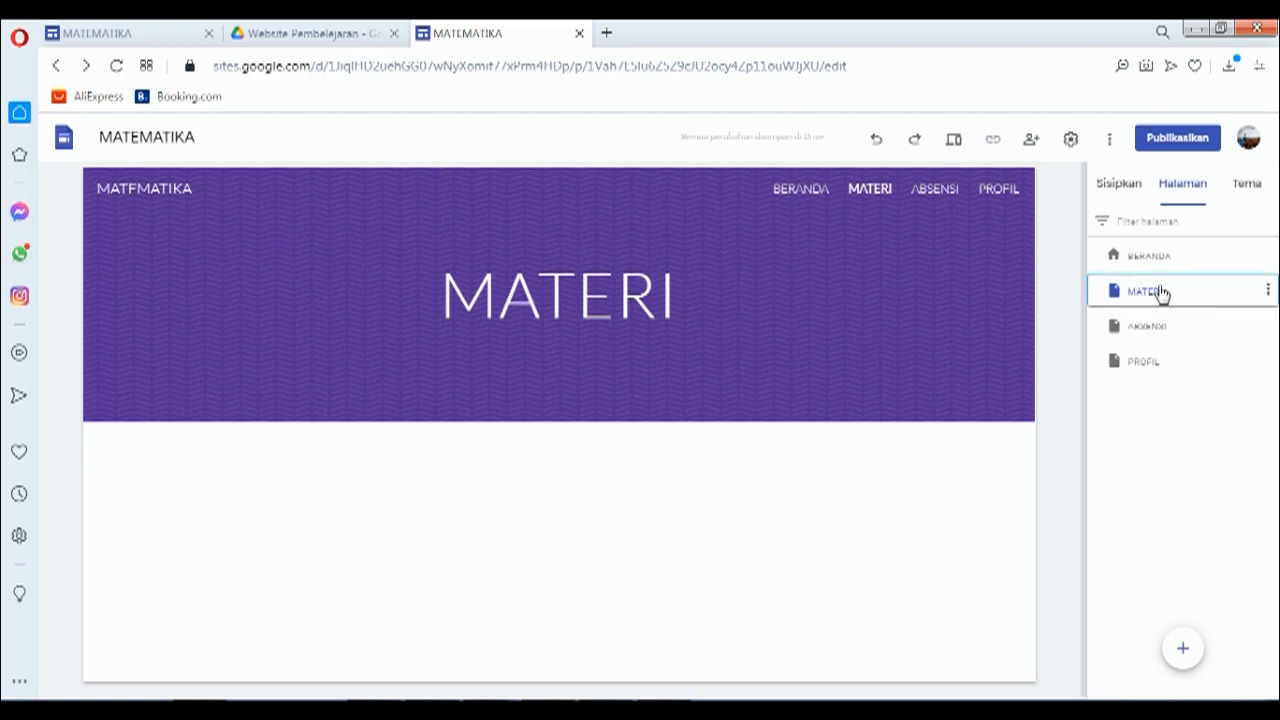
click(1268, 291)
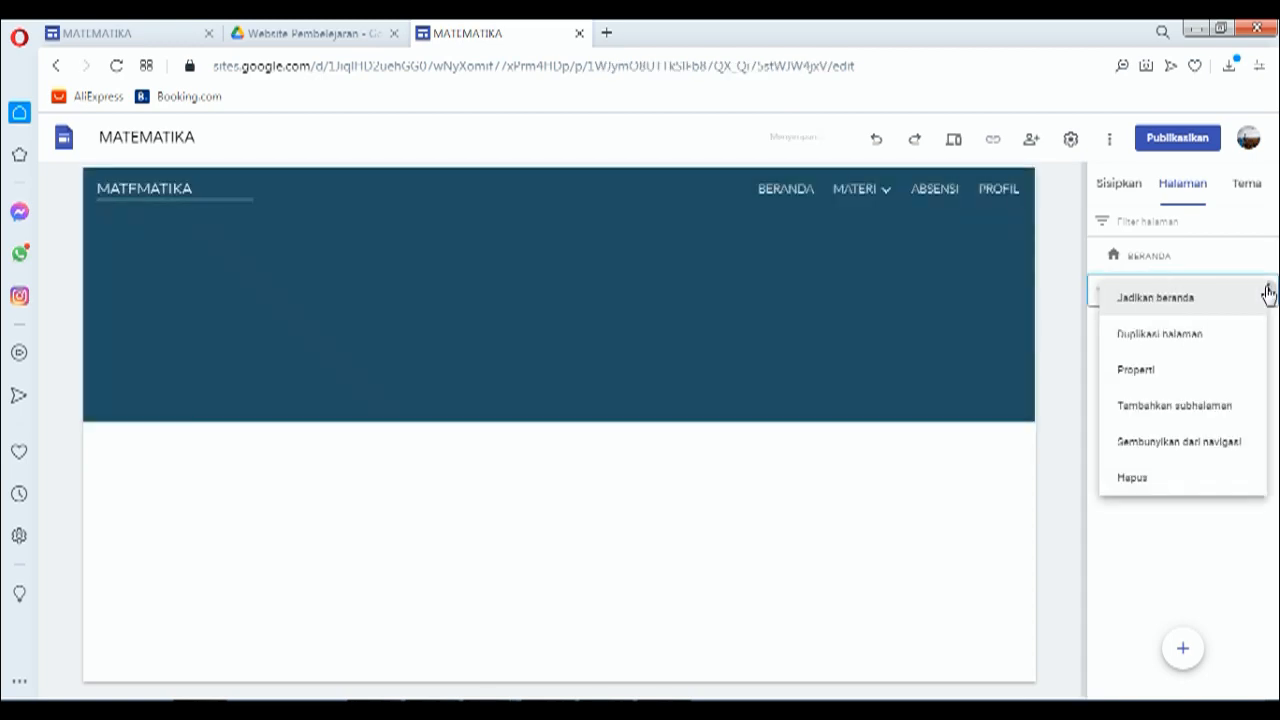
Step: Add a second subpage named PERTEMUAN 2 under MATERI
click(1175, 407)
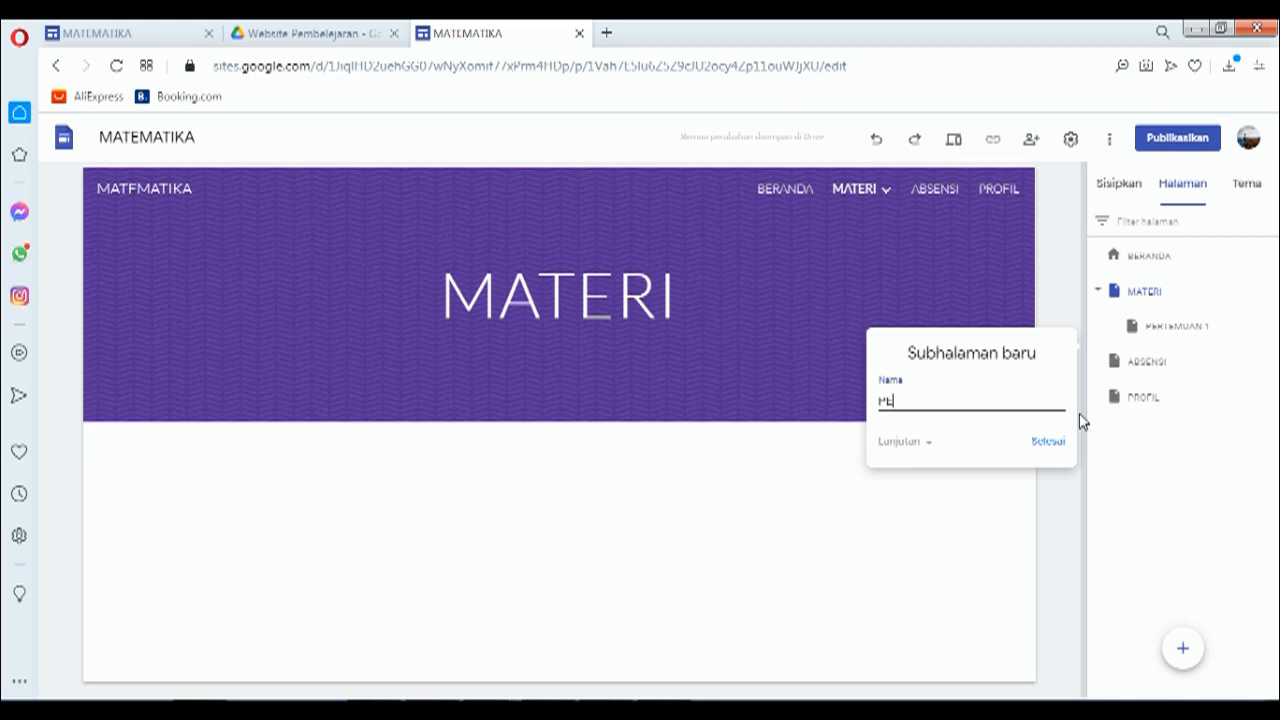
text(PERTEMUAN 2)
click(1044, 445)
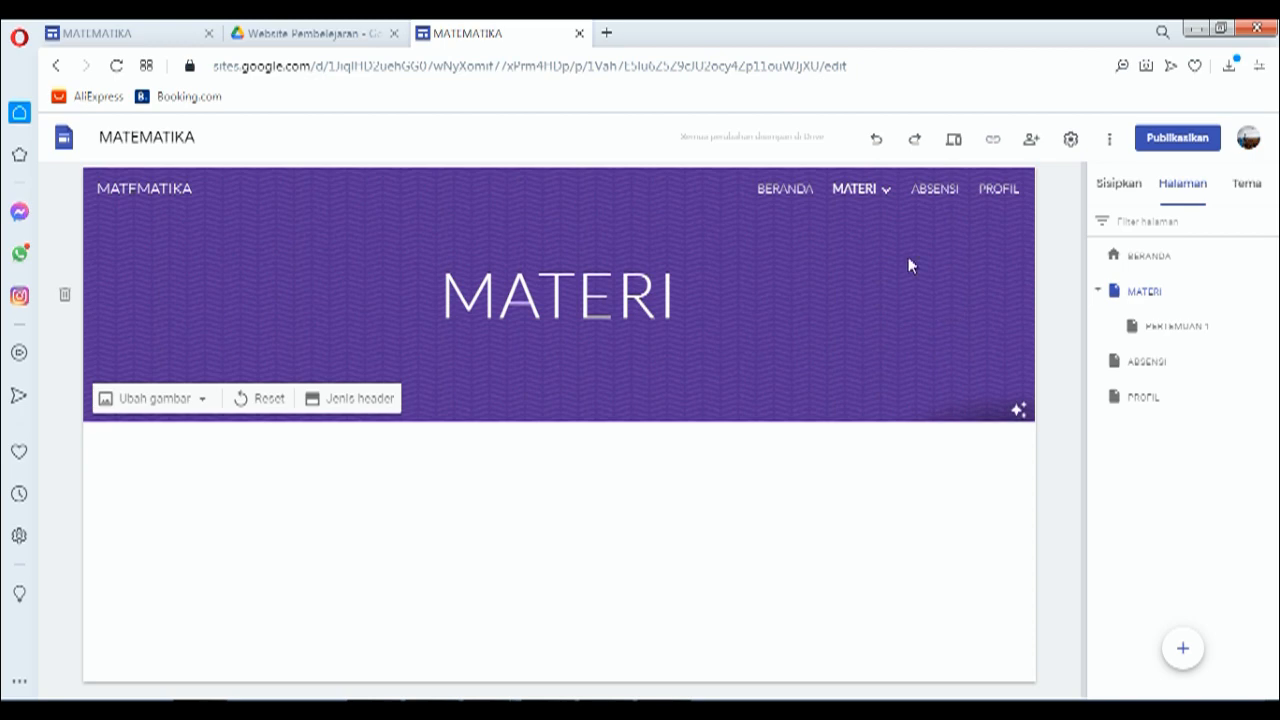
Step: Check the MATERI submenu in the navigation, then return to the MATERI page
mouse_move(863, 198)
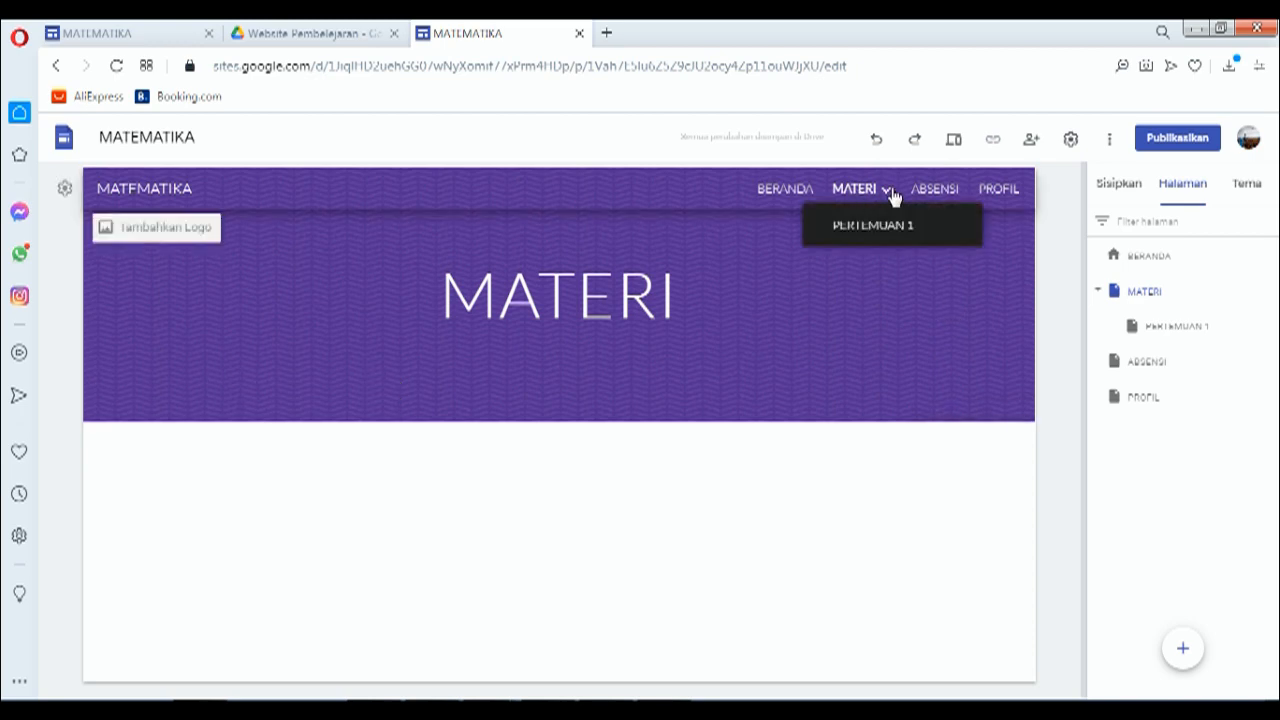
click(890, 192)
mouse_move(891, 195)
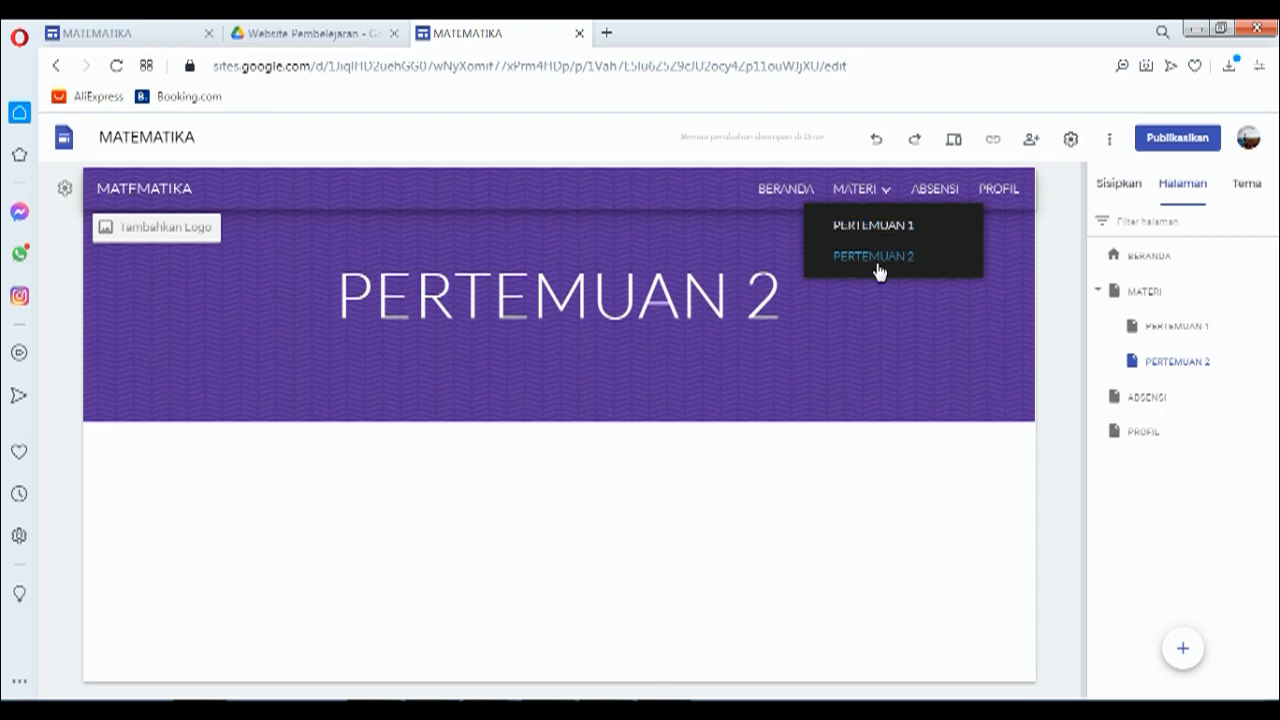
click(858, 192)
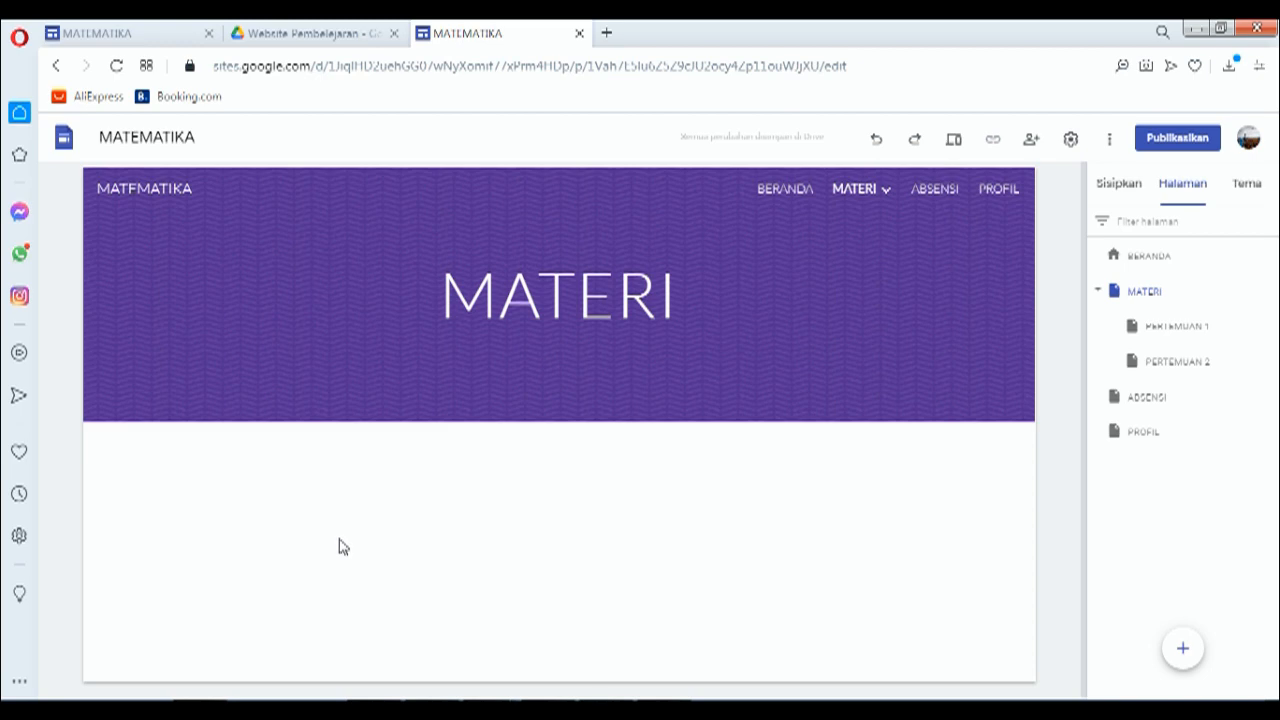
Step: Add an empty text box below the MATERI header and open the reference site's MATERI page
click(1120, 186)
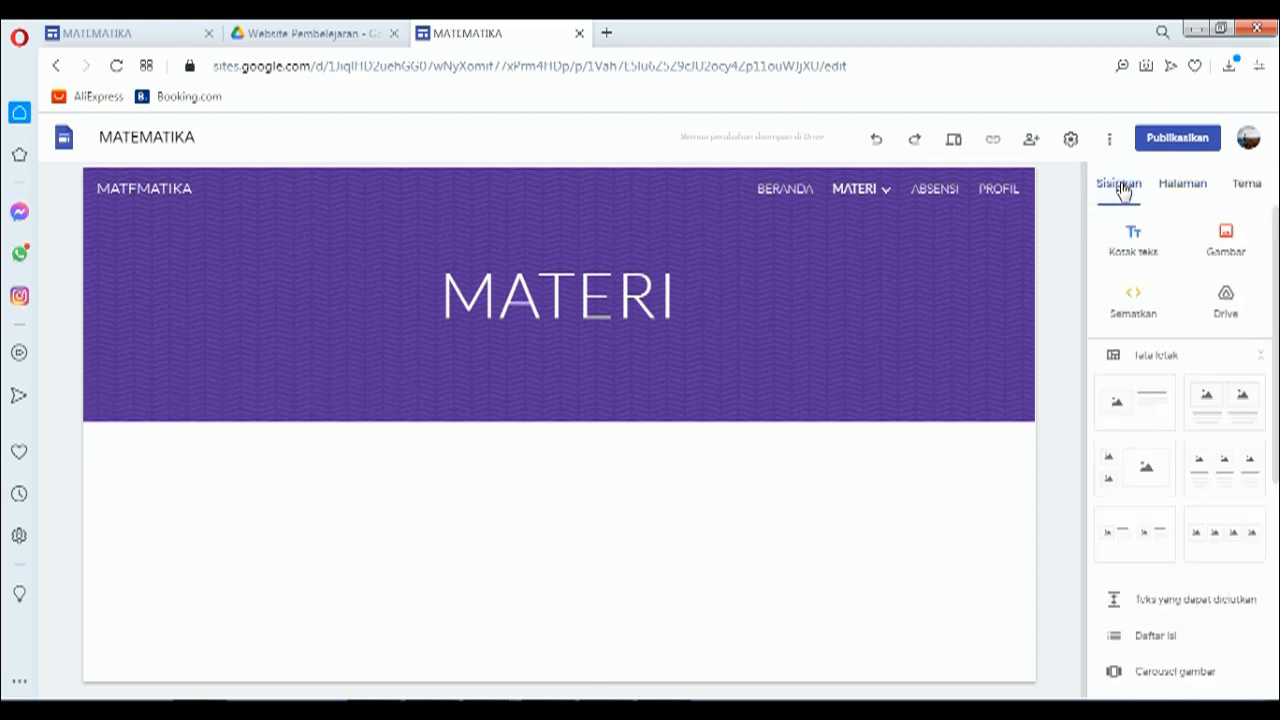
click(1135, 240)
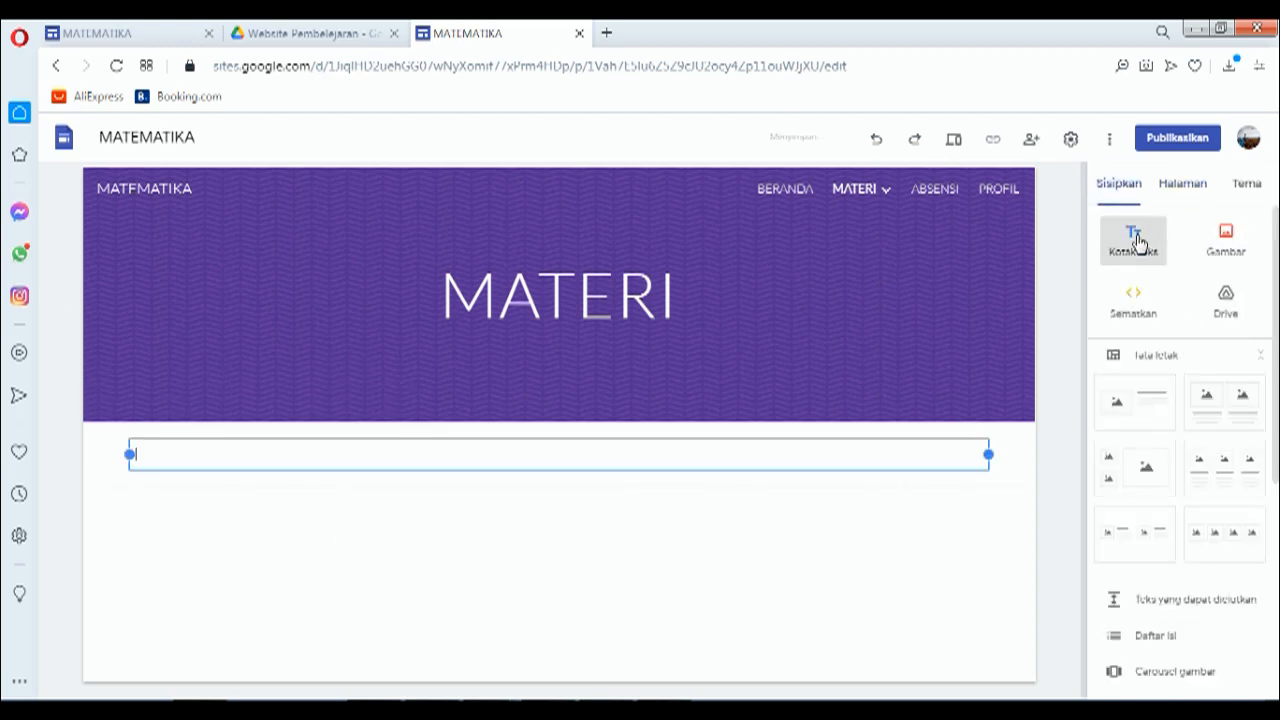
click(97, 42)
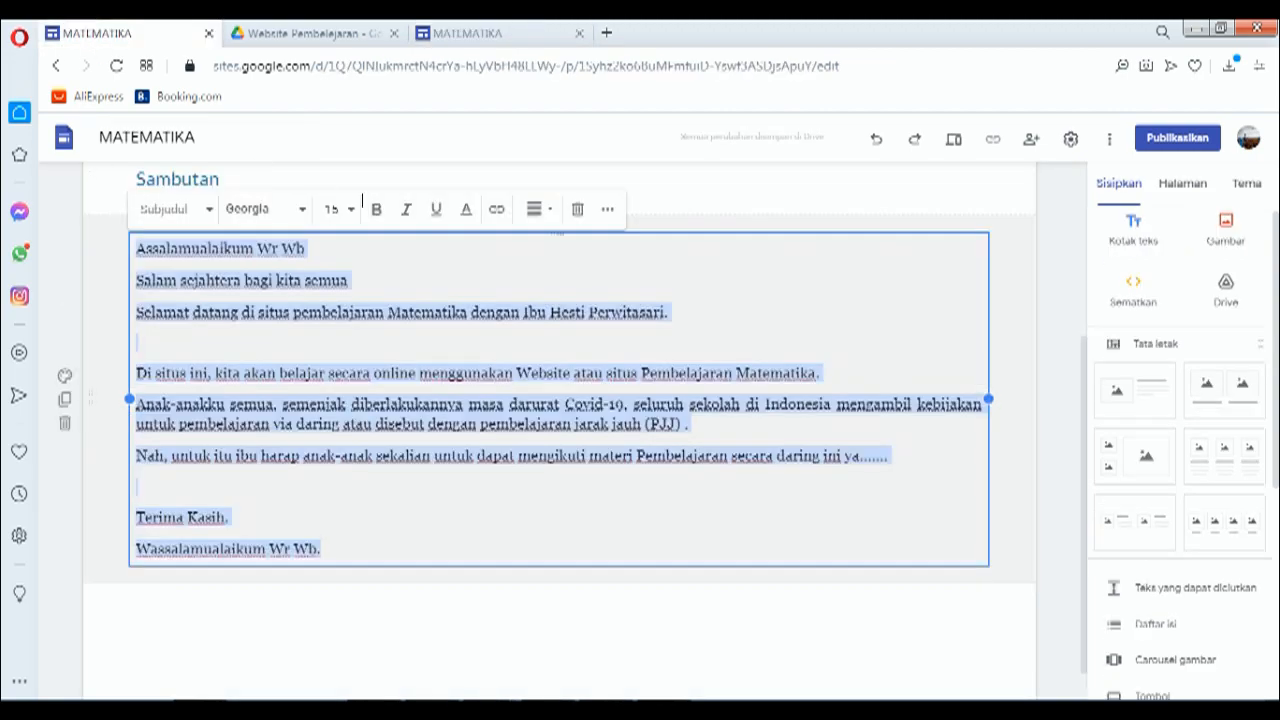
scroll(855, 185, up, 3)
mouse_move(860, 190)
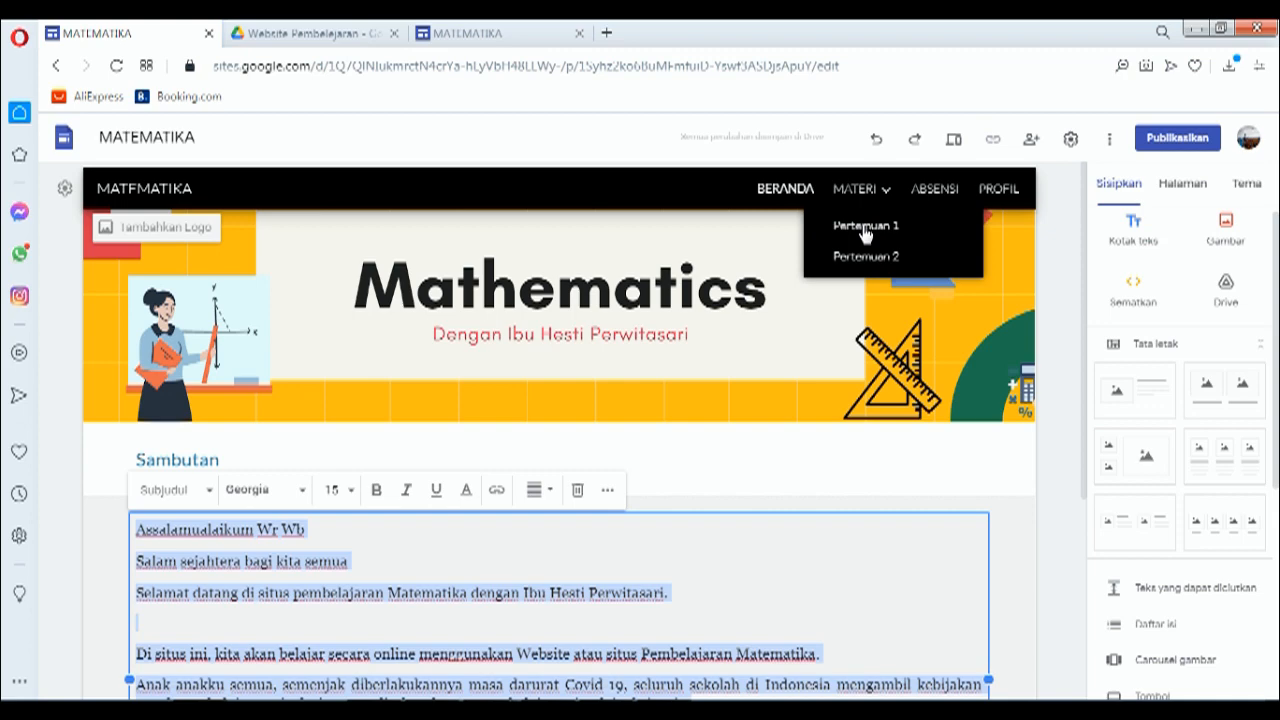
click(850, 190)
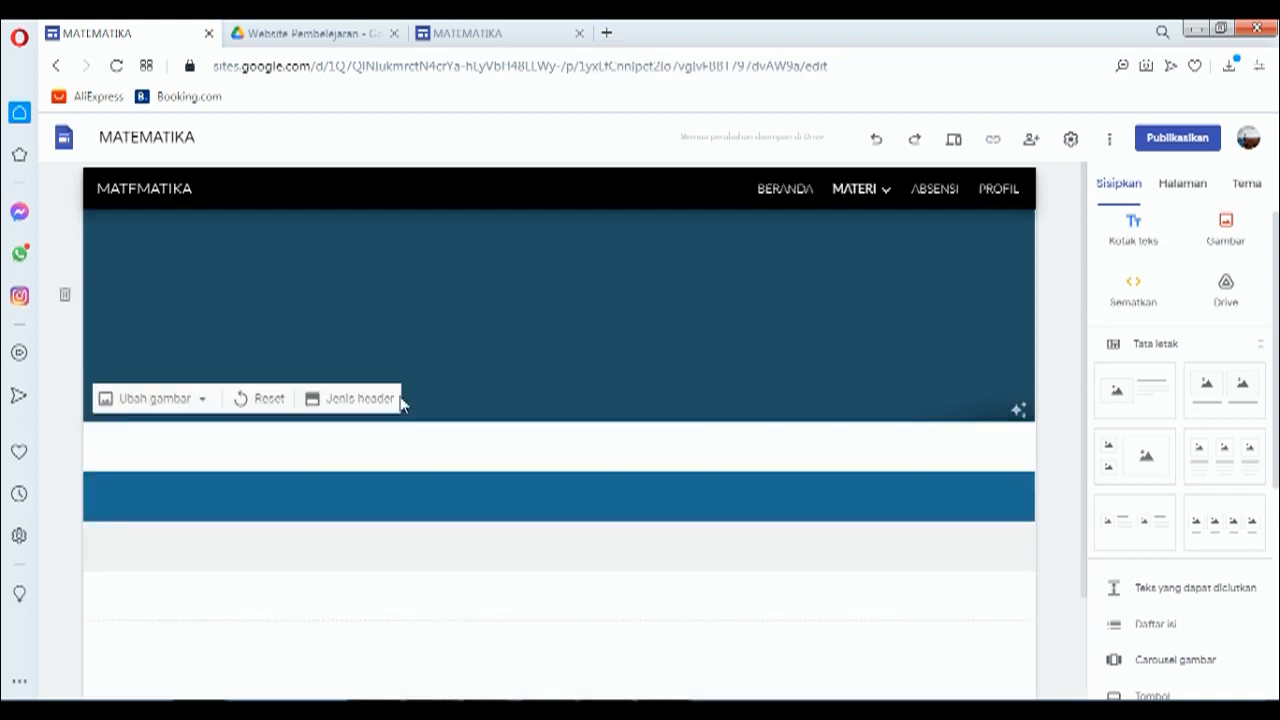
Step: Copy the DAFTAR ISI MATERI heading into the new box and give its section the Penekanan 2 background
click(258, 528)
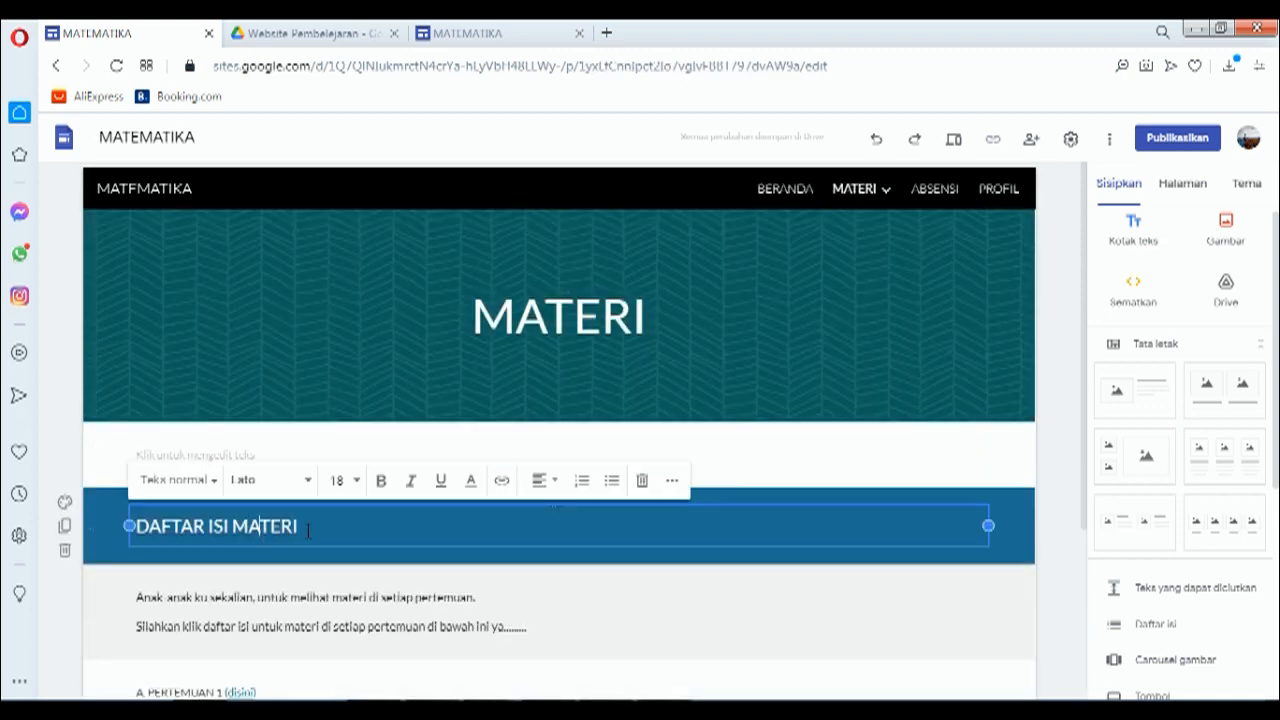
triple_click(315, 531)
key(ctrl+c)
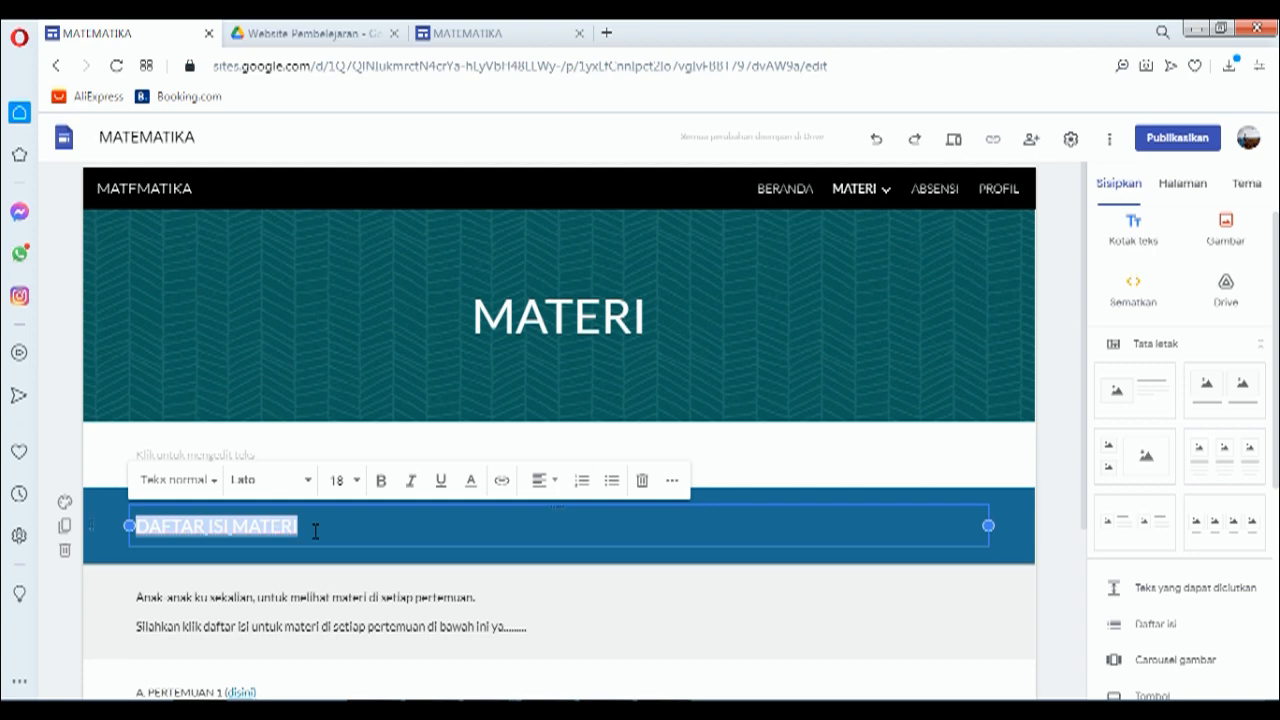
click(495, 33)
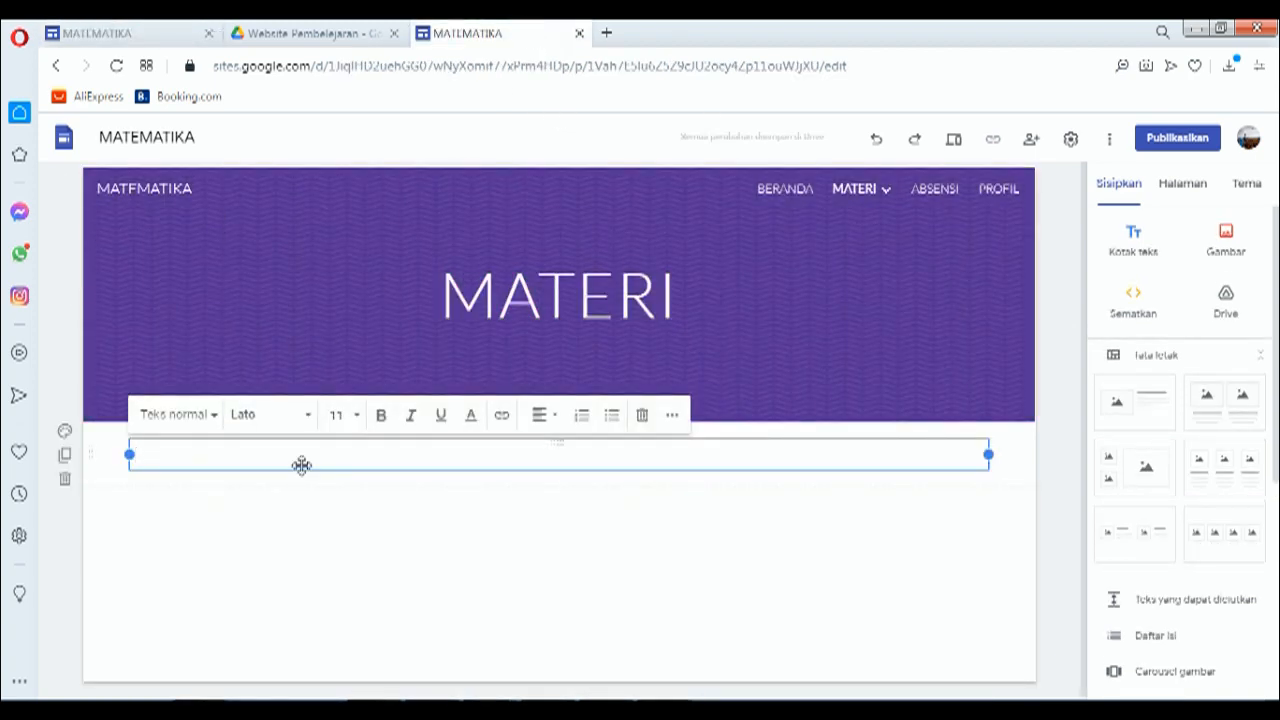
key(ctrl+v)
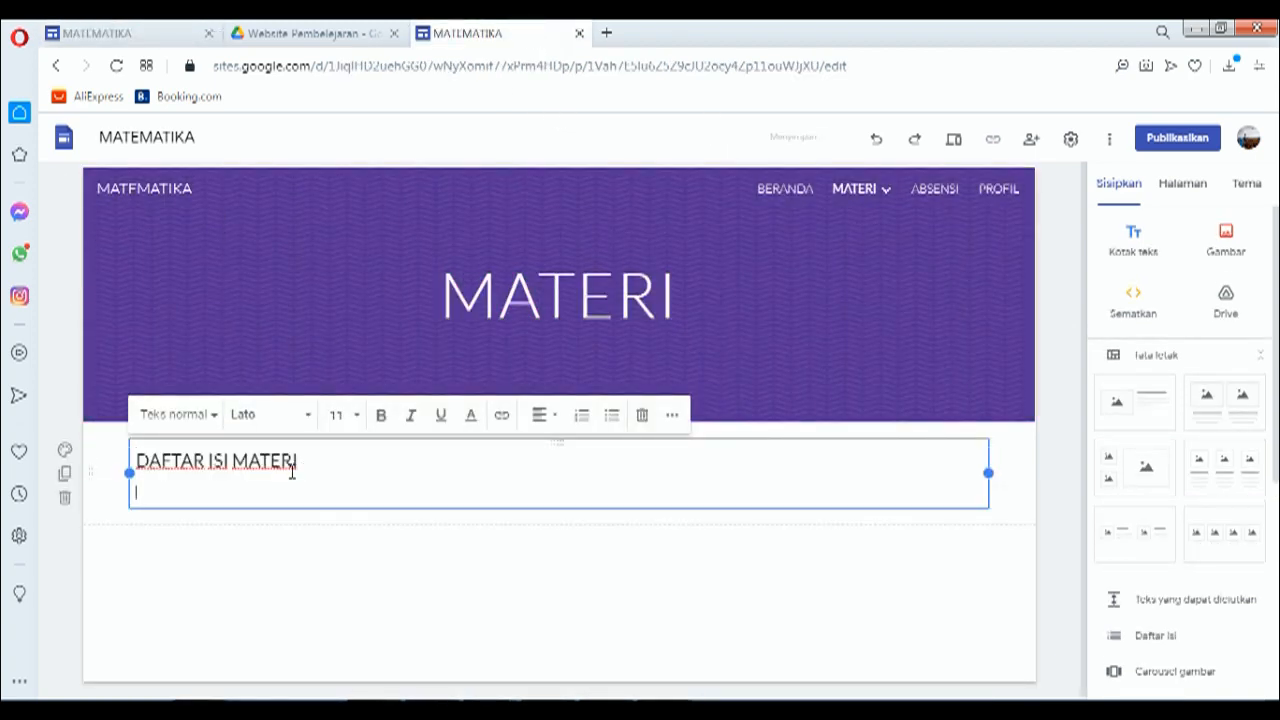
key(BackSpace)
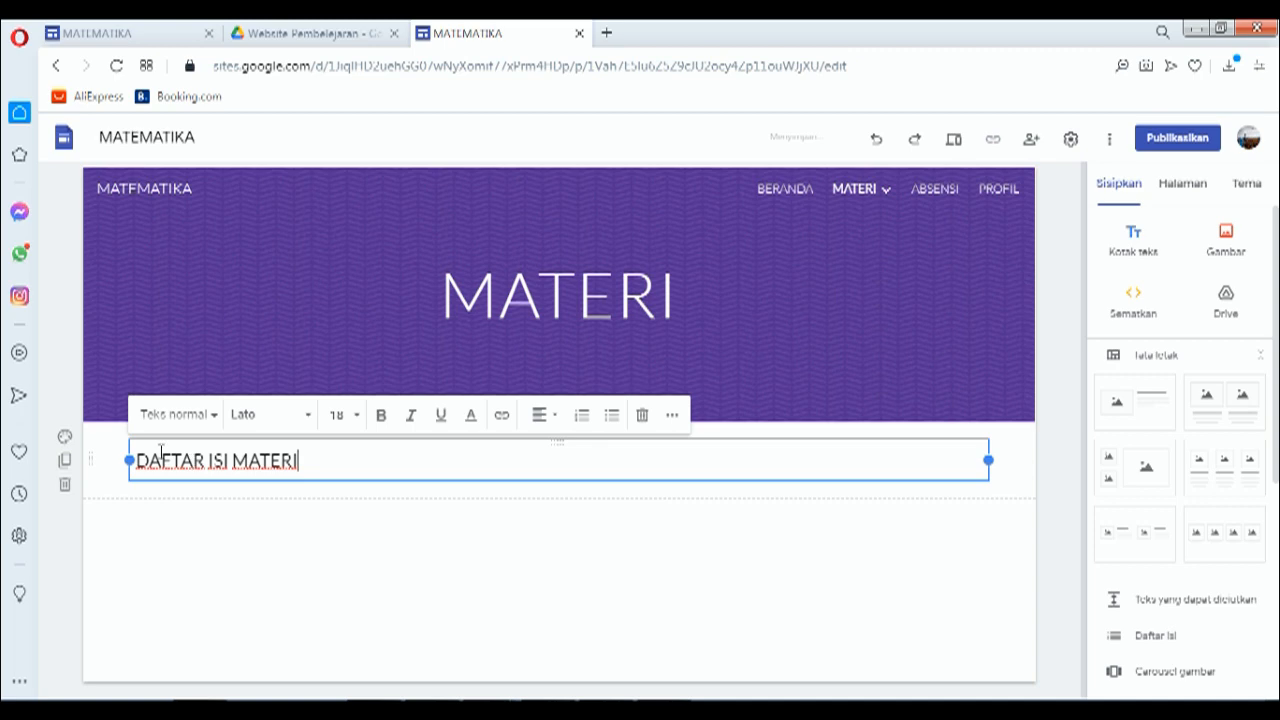
click(64, 440)
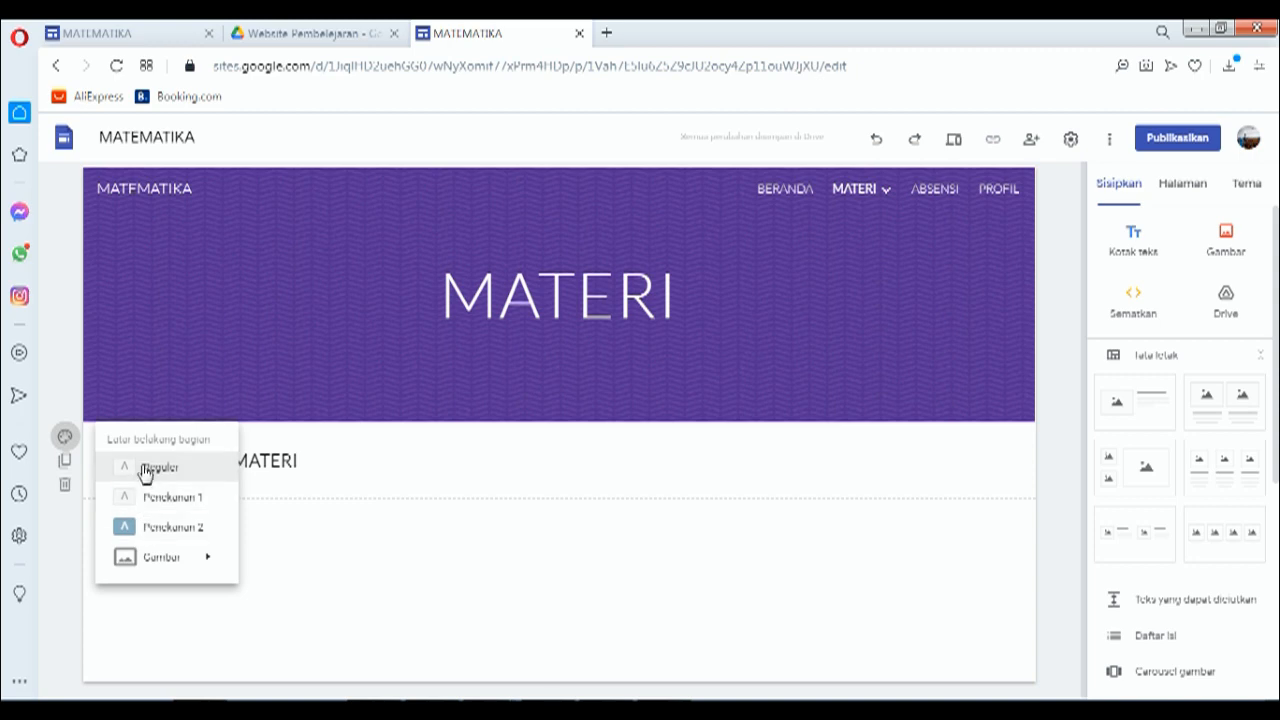
click(172, 528)
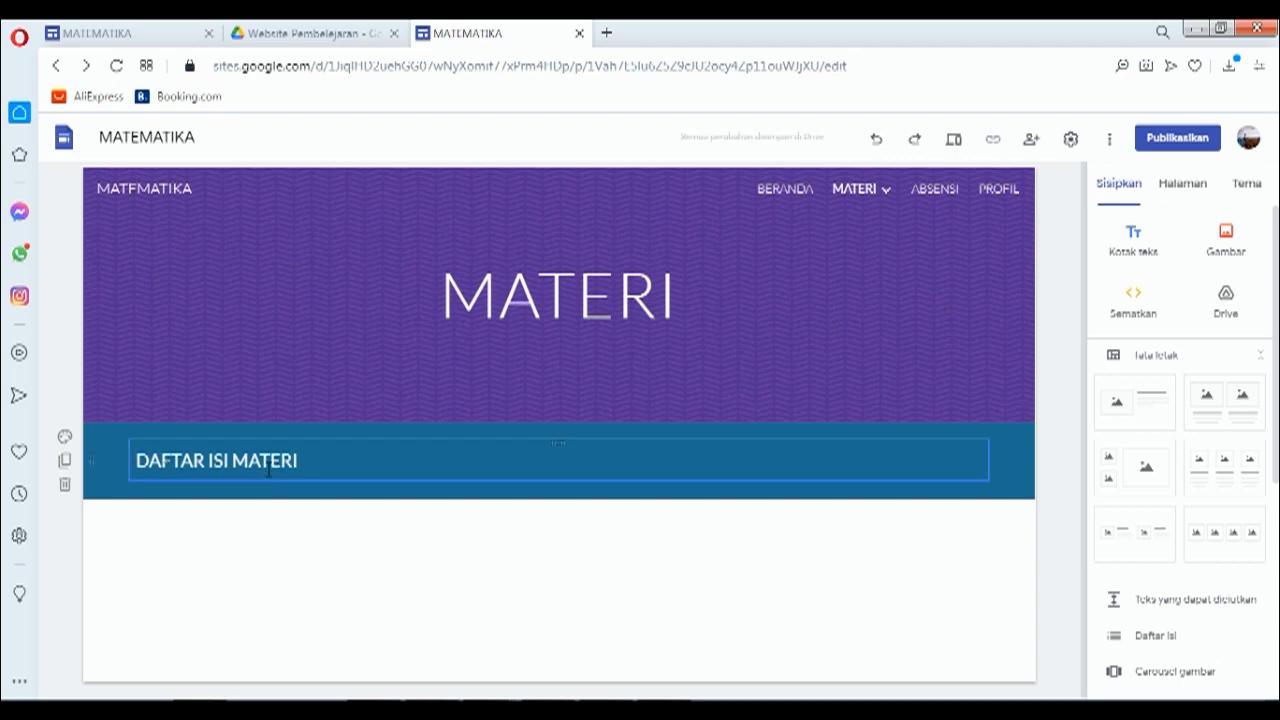
Step: Paste the two-line introduction from the reference site into a new text box under the heading
click(1131, 245)
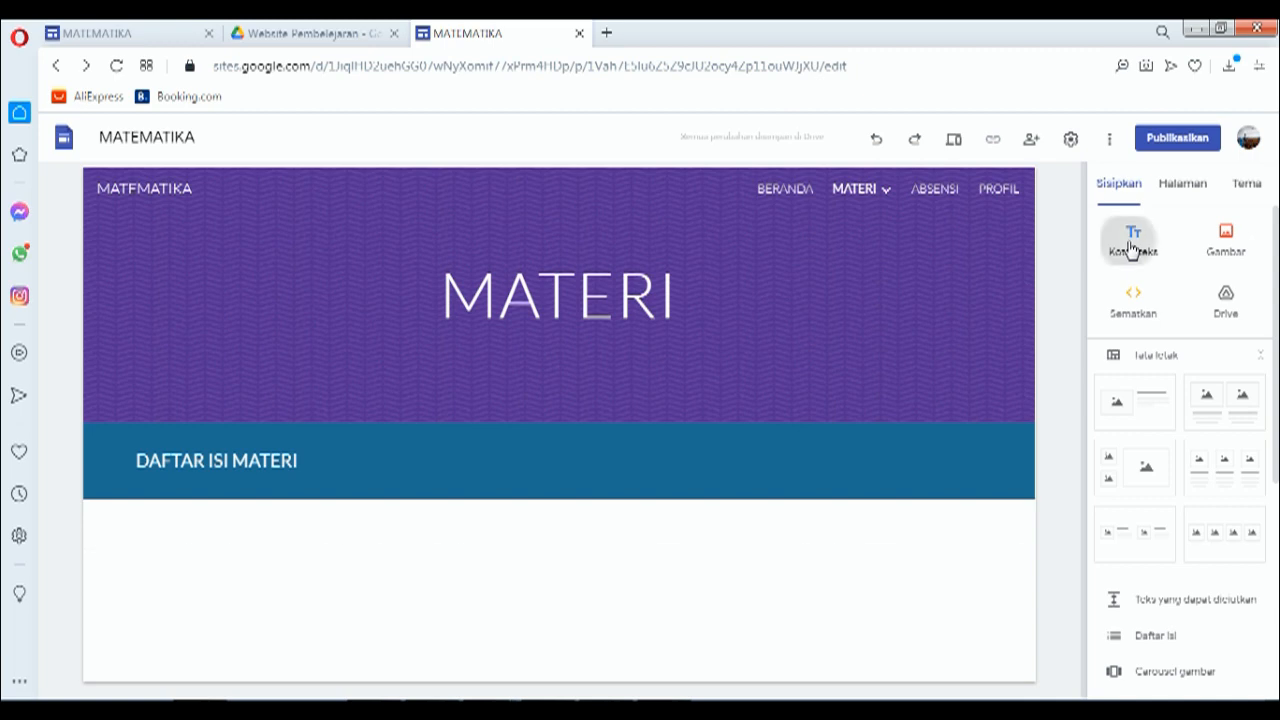
click(152, 34)
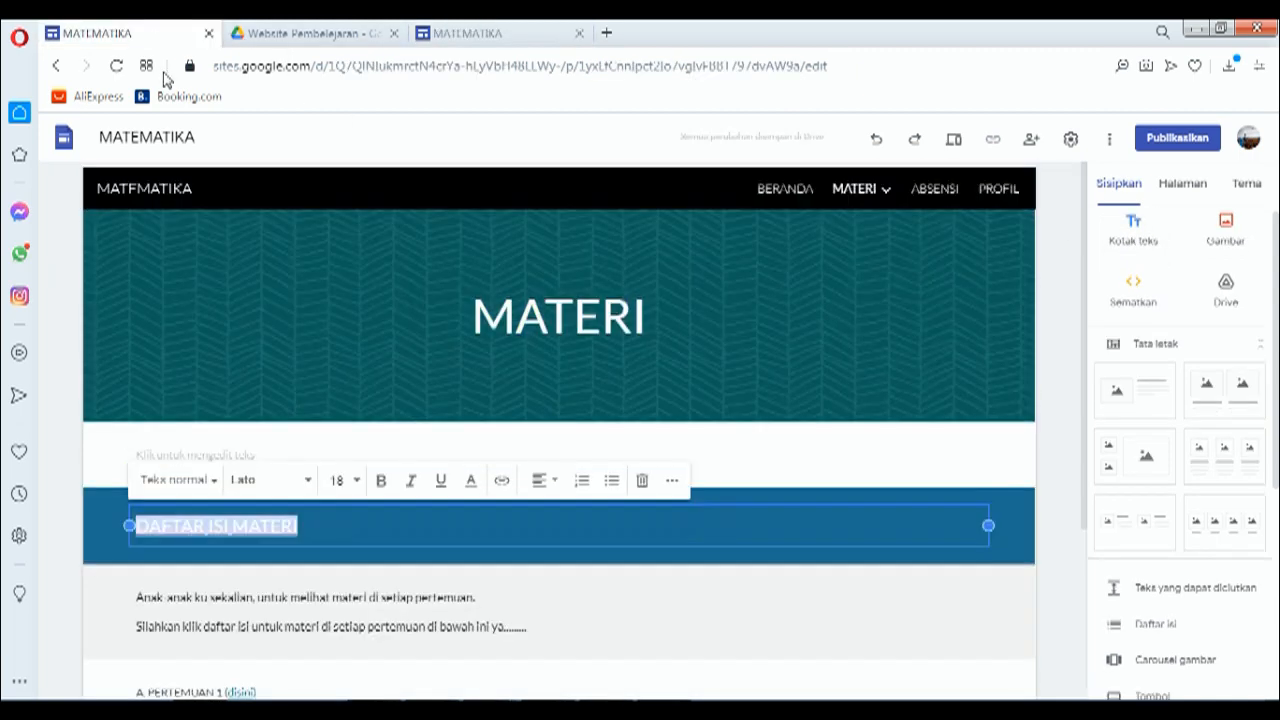
scroll(318, 568, down, 3)
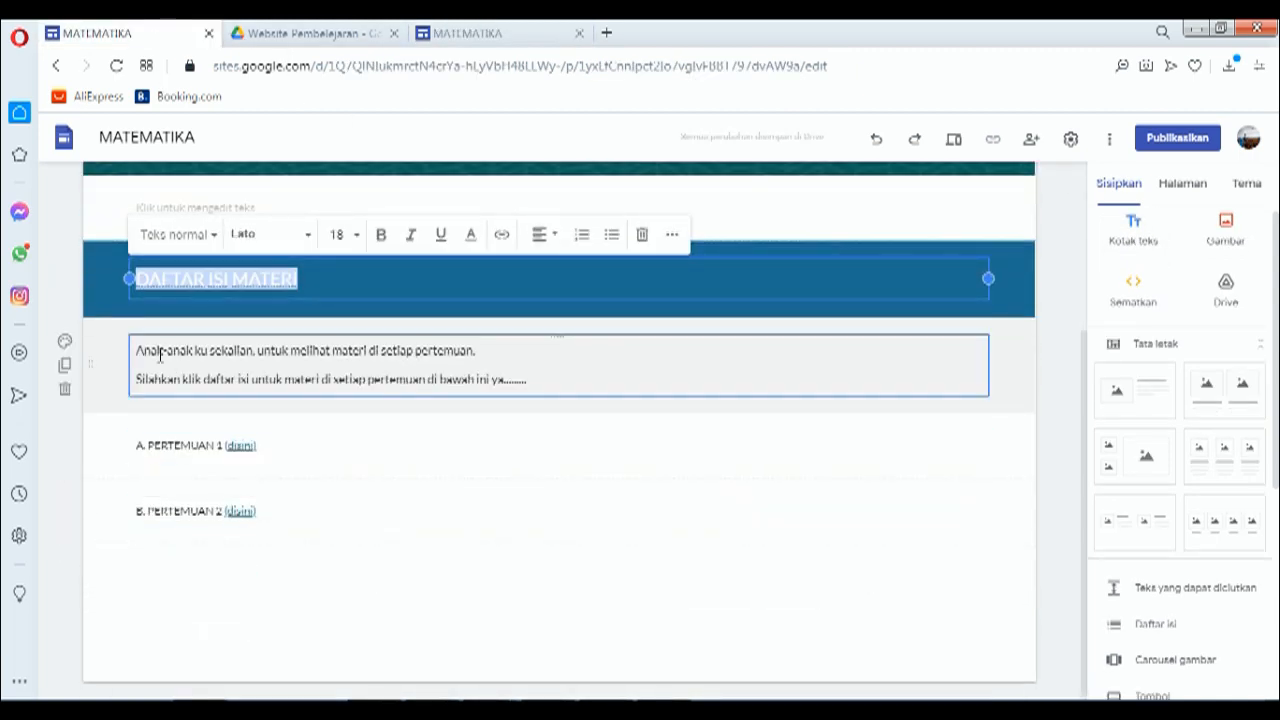
drag(134, 350, 535, 378)
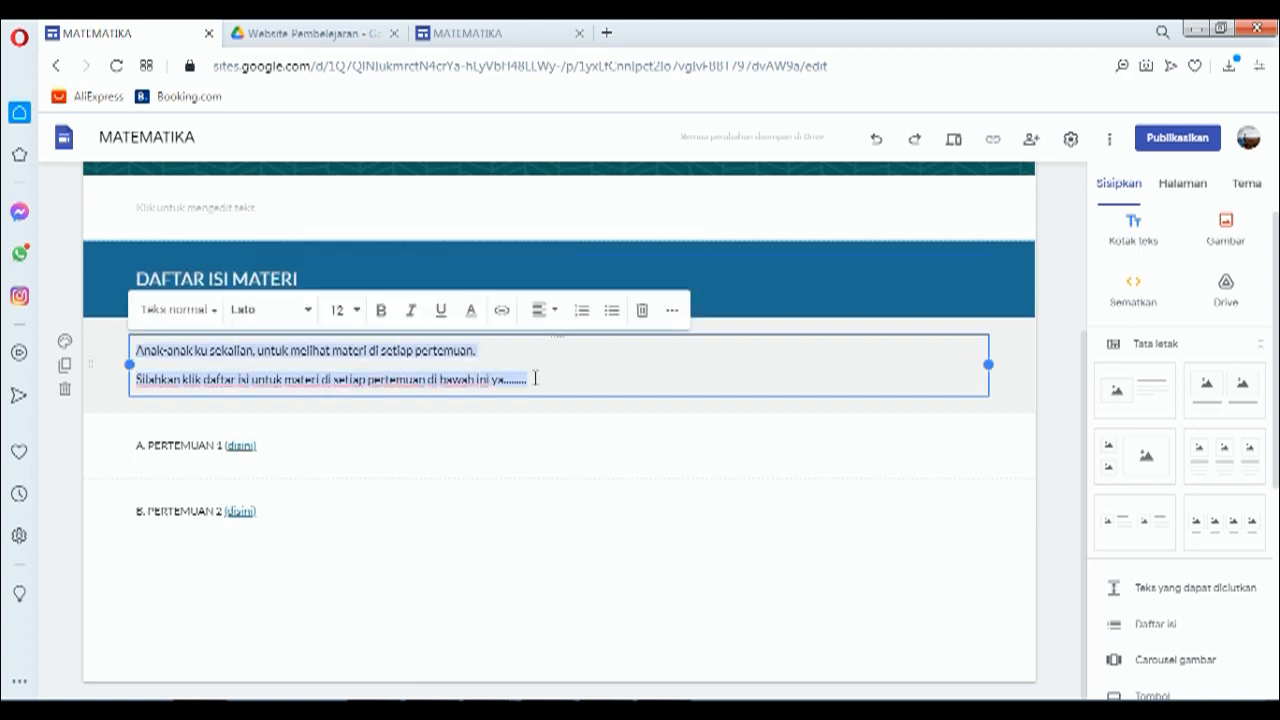
click(464, 36)
right_click(253, 511)
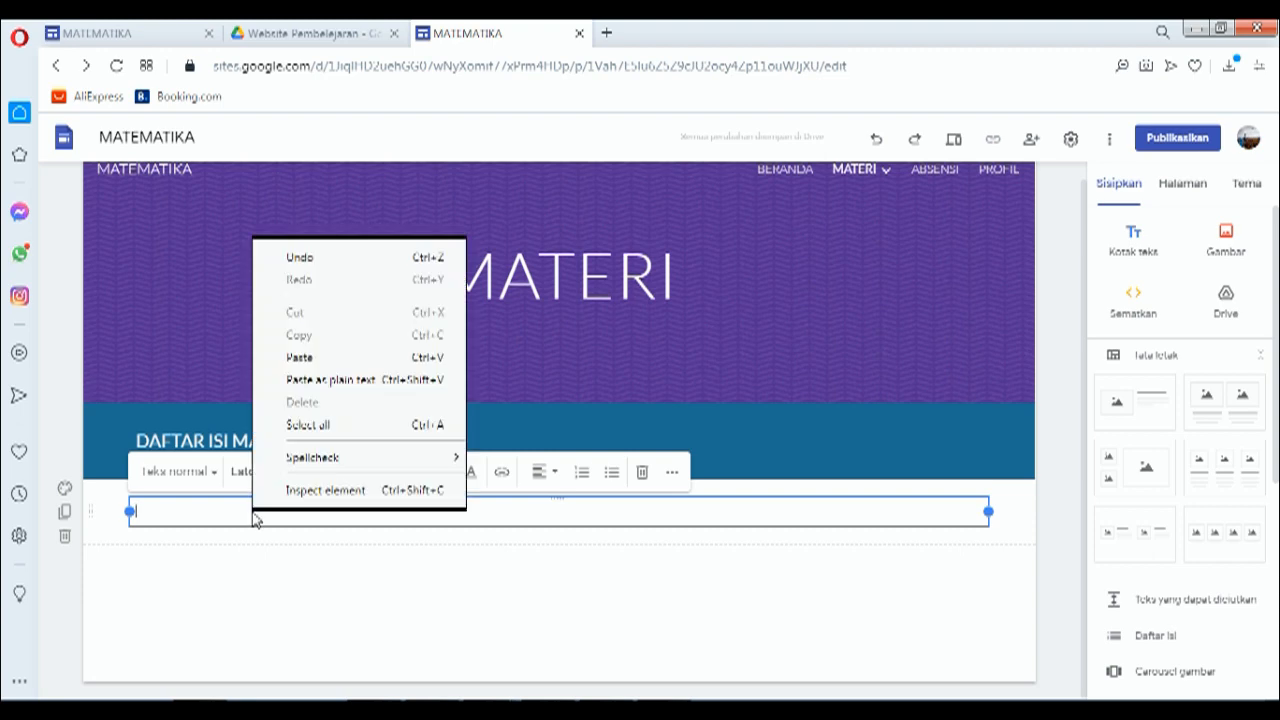
click(287, 356)
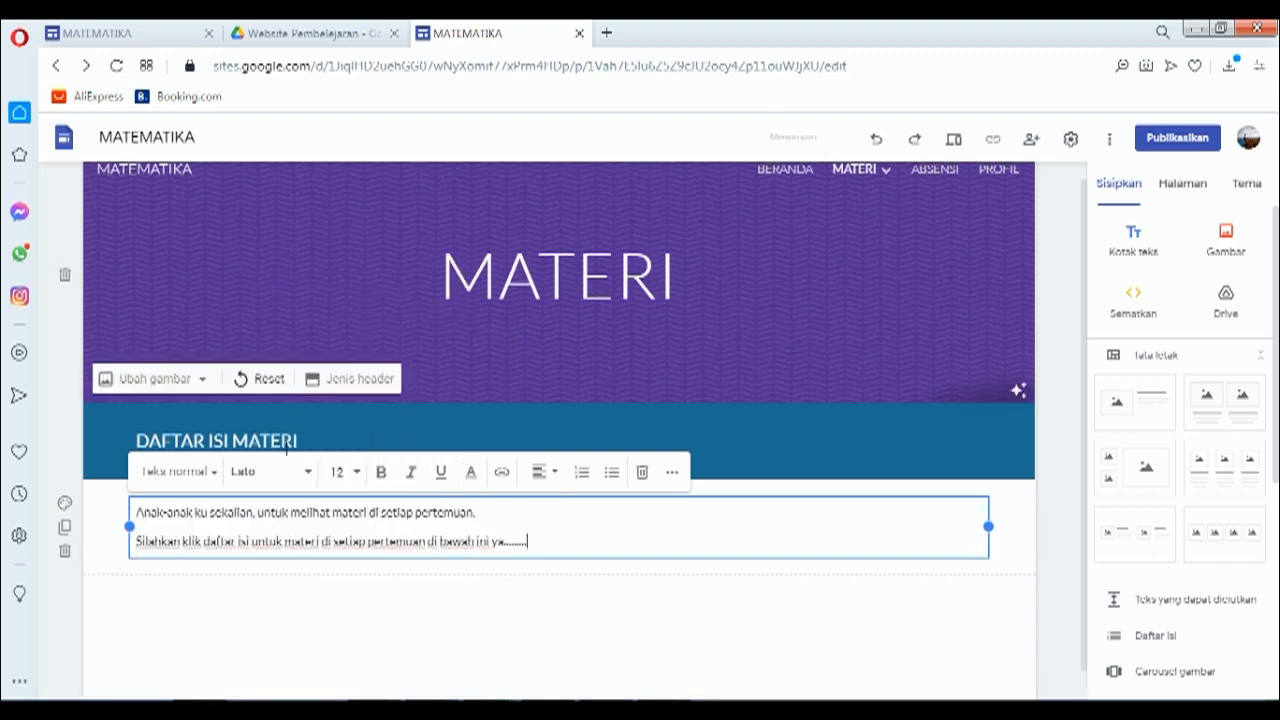
click(371, 590)
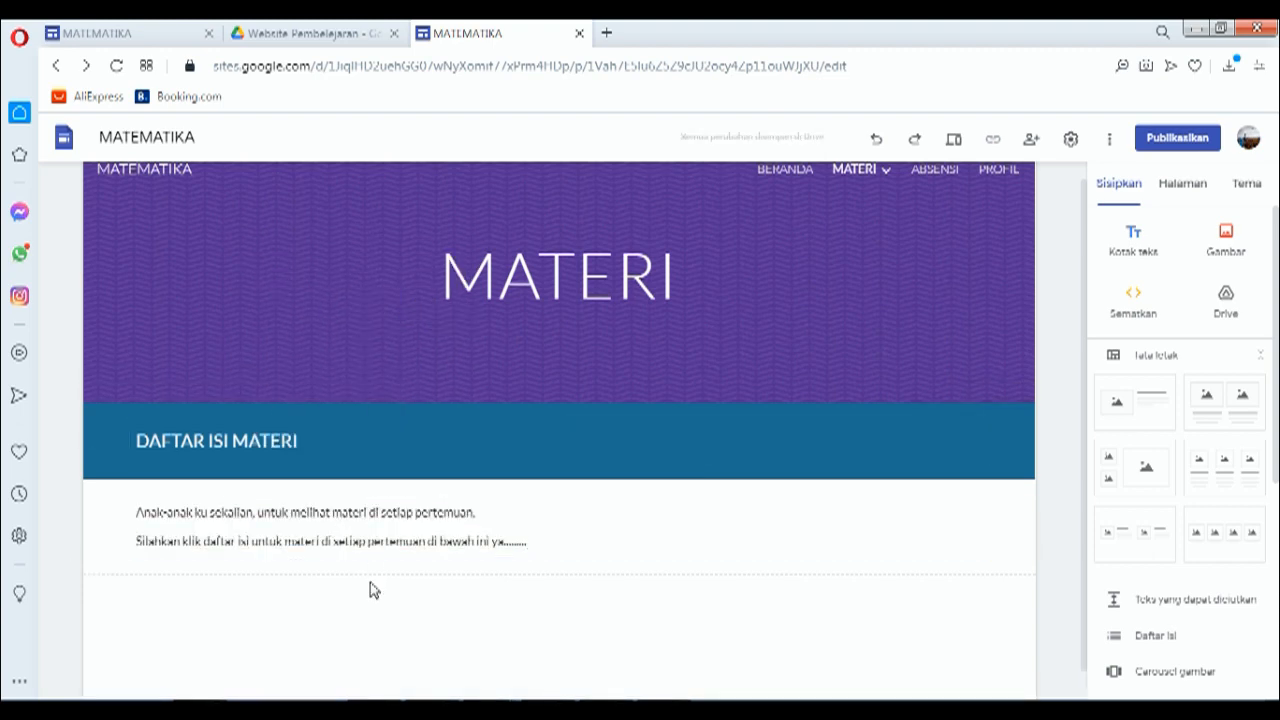
Step: Copy the 'A. PERTEMUAN 1 (disini)' line into another new text box below the introduction
click(1133, 241)
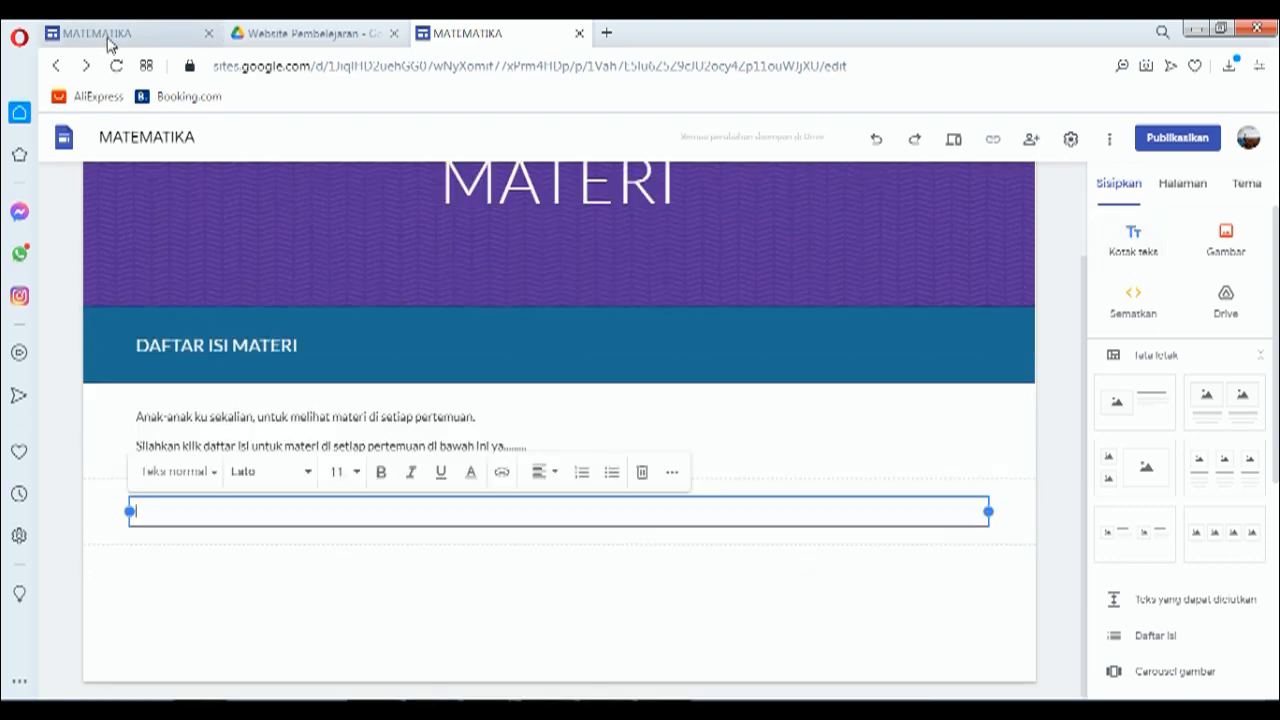
click(105, 36)
click(182, 444)
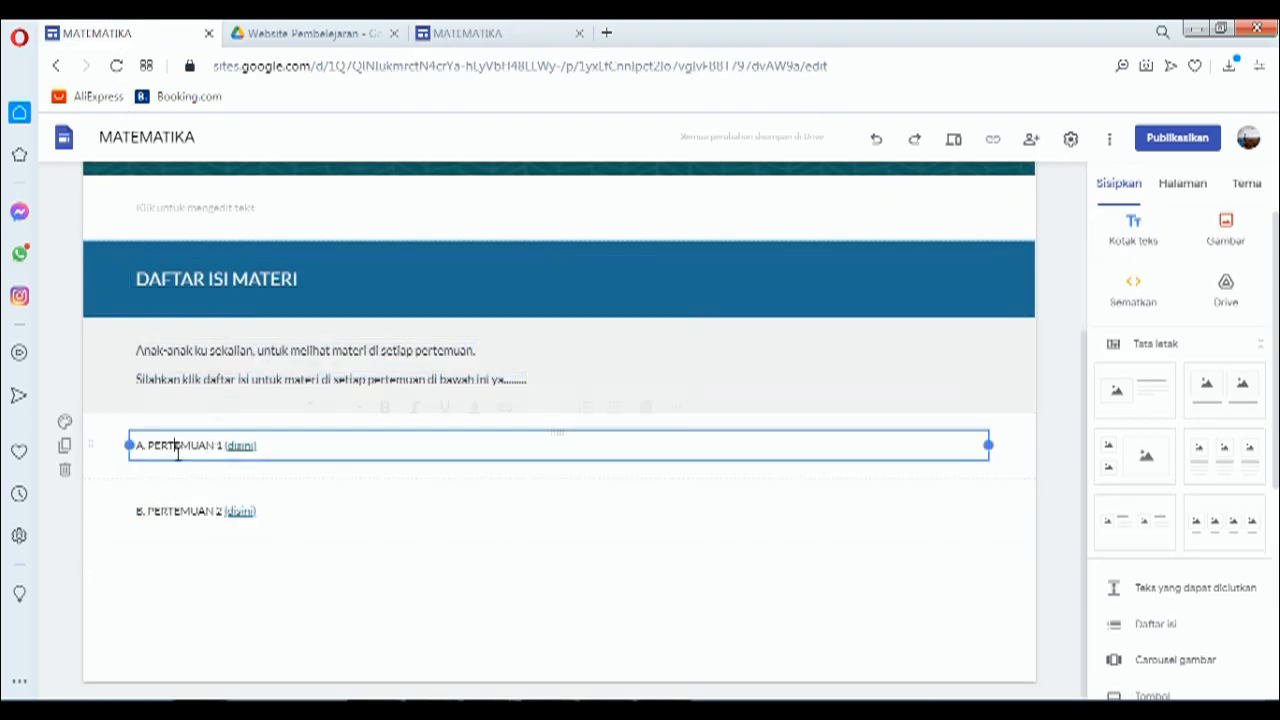
triple_click(182, 444)
key(ctrl+c)
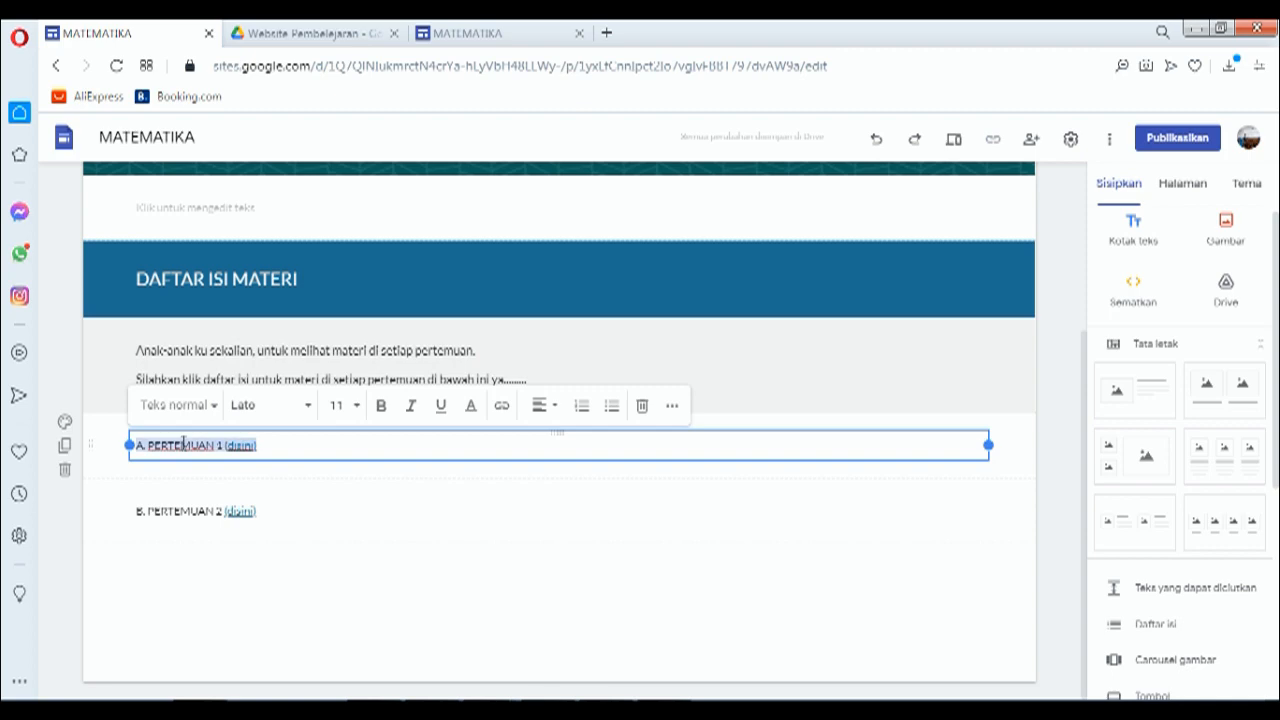
click(455, 33)
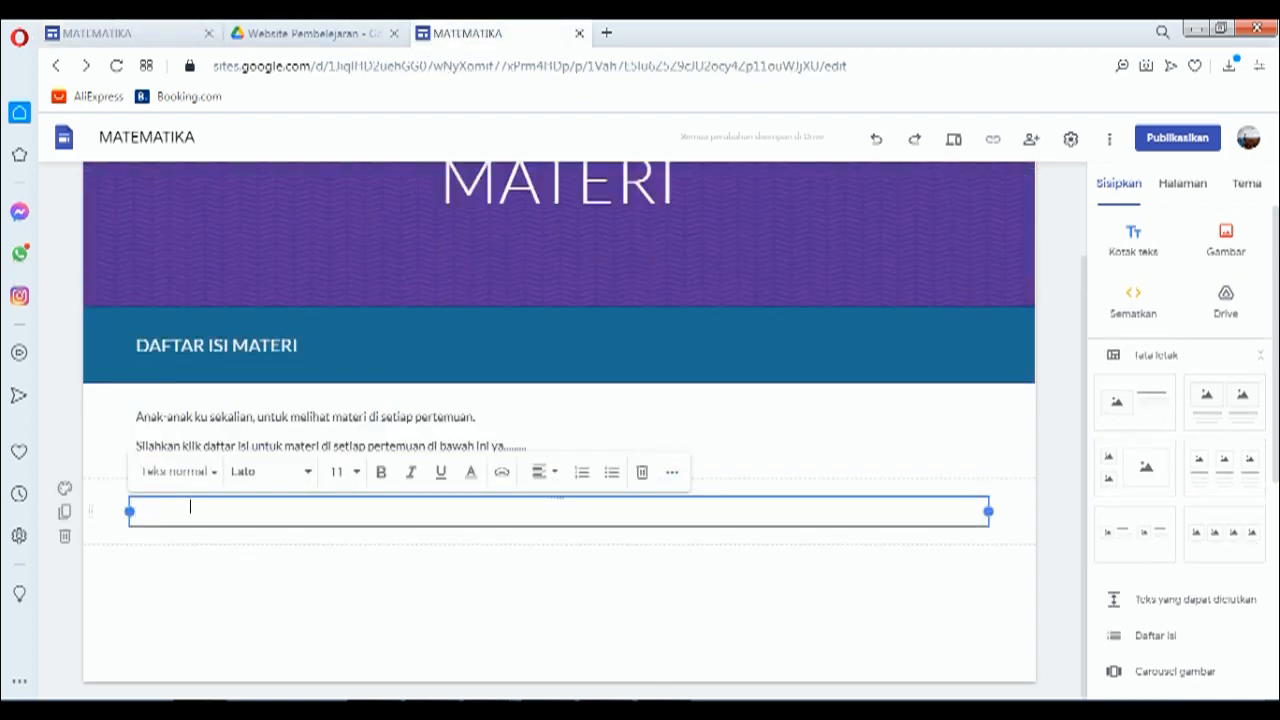
key(ctrl+v)
key(BackSpace)
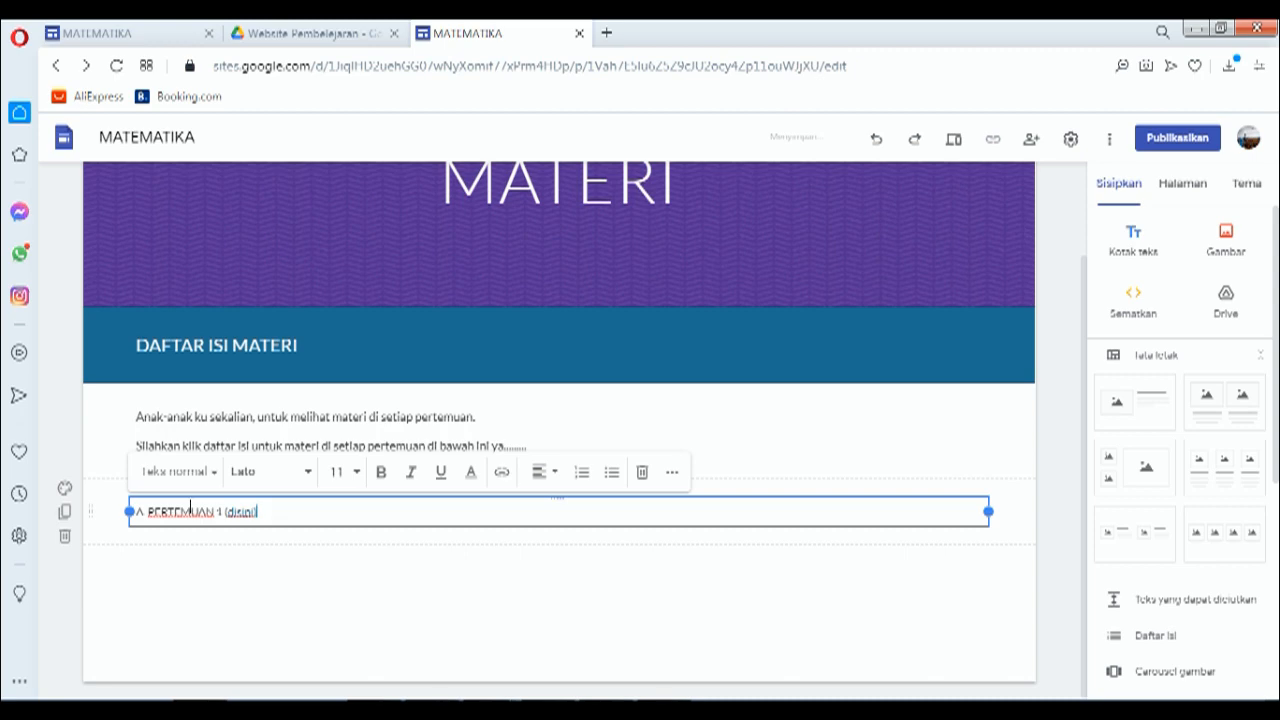
Step: Copy the 'B. PERTEMUAN 2 (disini)' line into a new text box below the A line
click(137, 38)
click(195, 512)
key(ctrl+a)
key(ctrl+c)
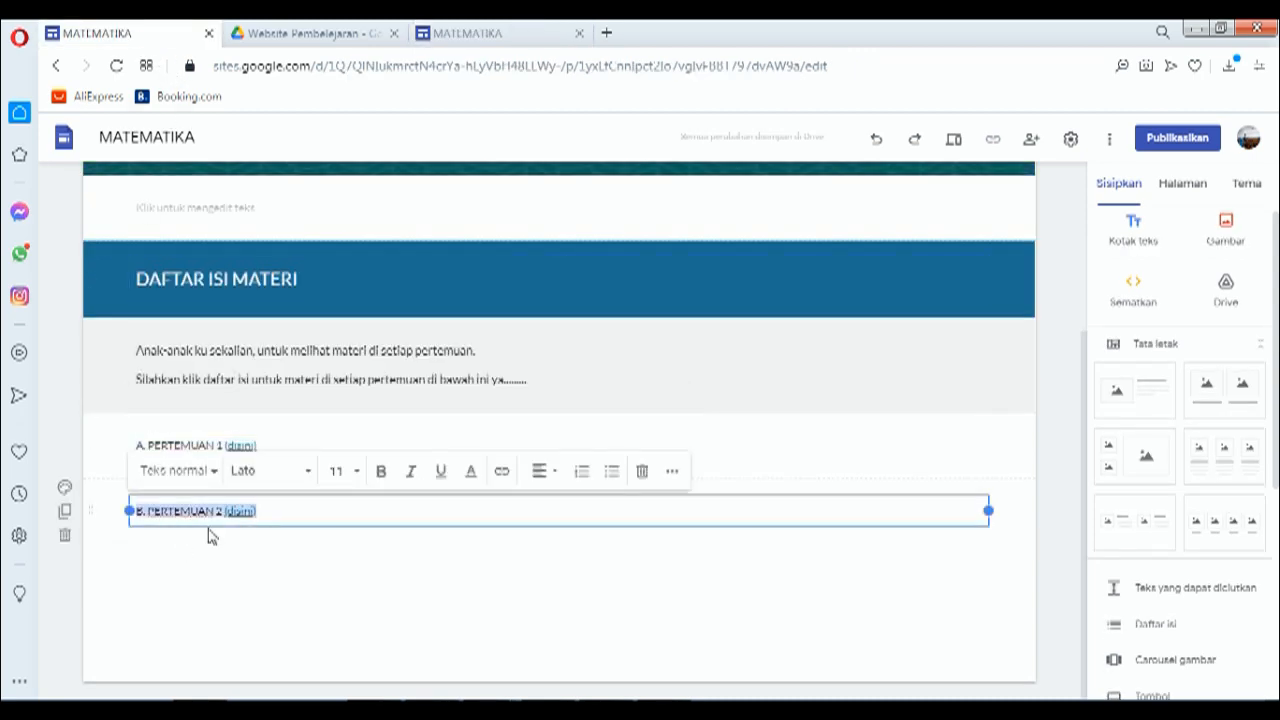
click(491, 40)
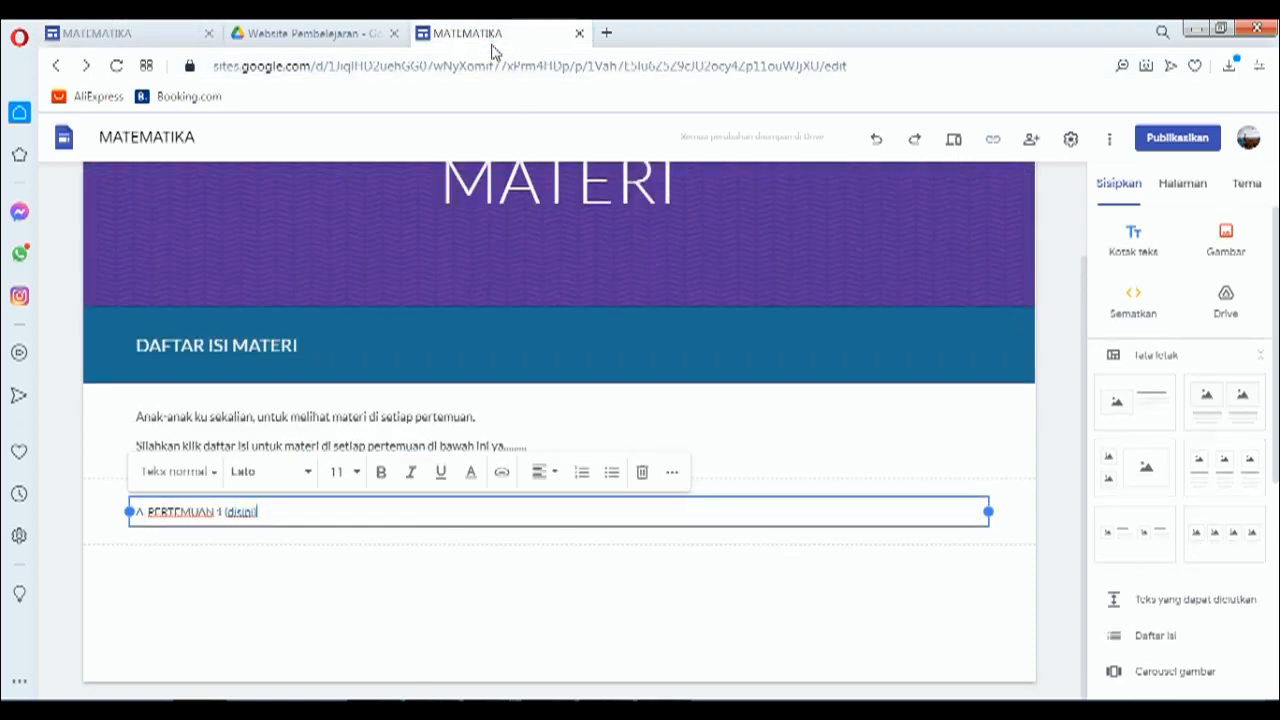
click(1128, 250)
key(ctrl+v)
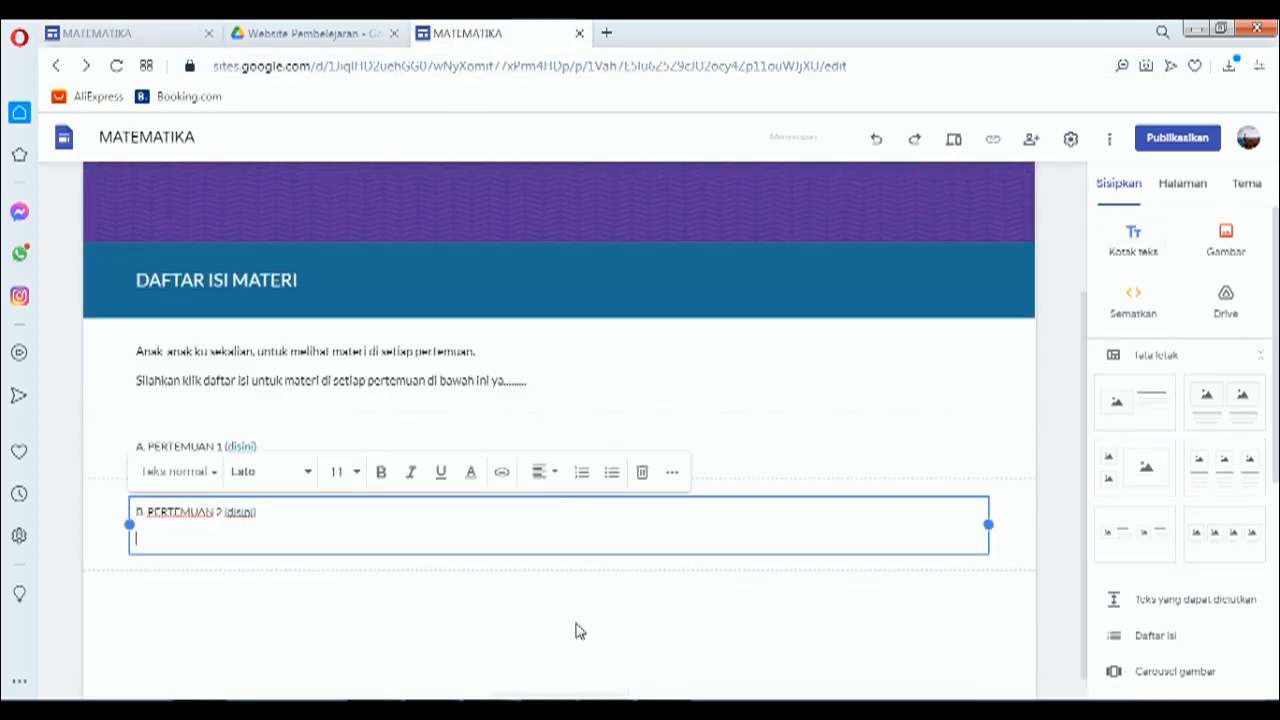
key(BackSpace)
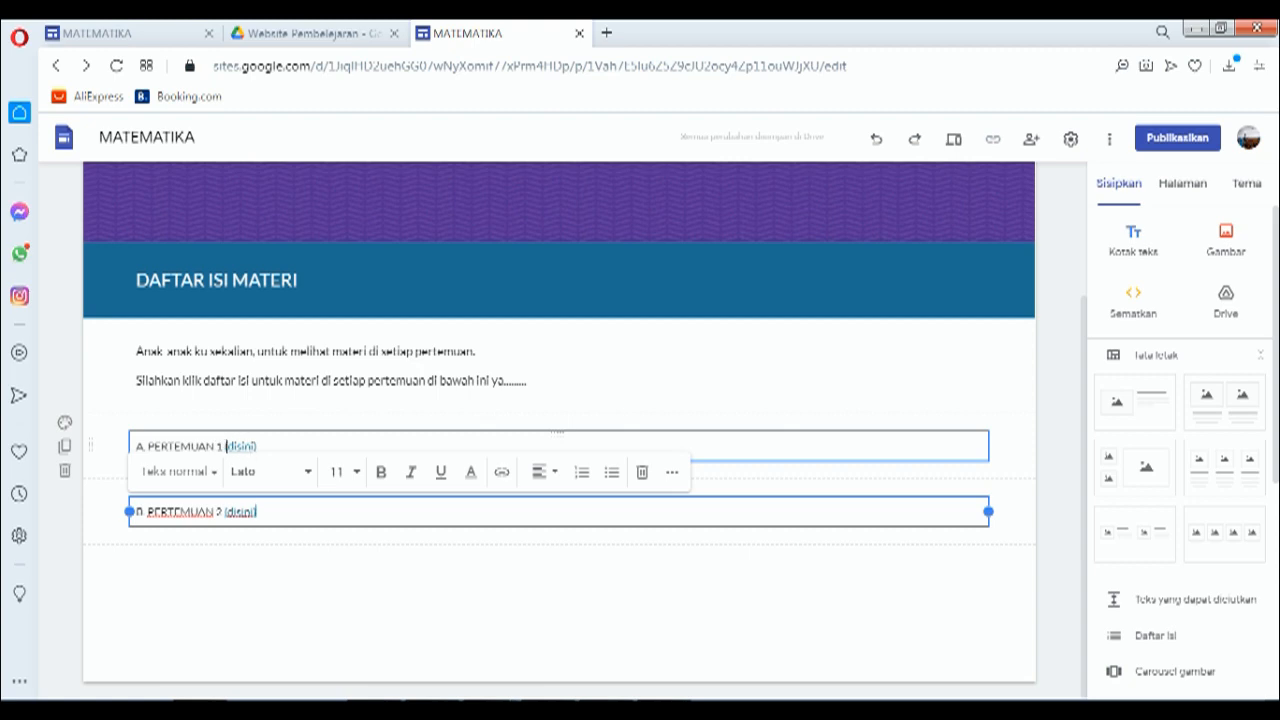
drag(226, 446, 250, 446)
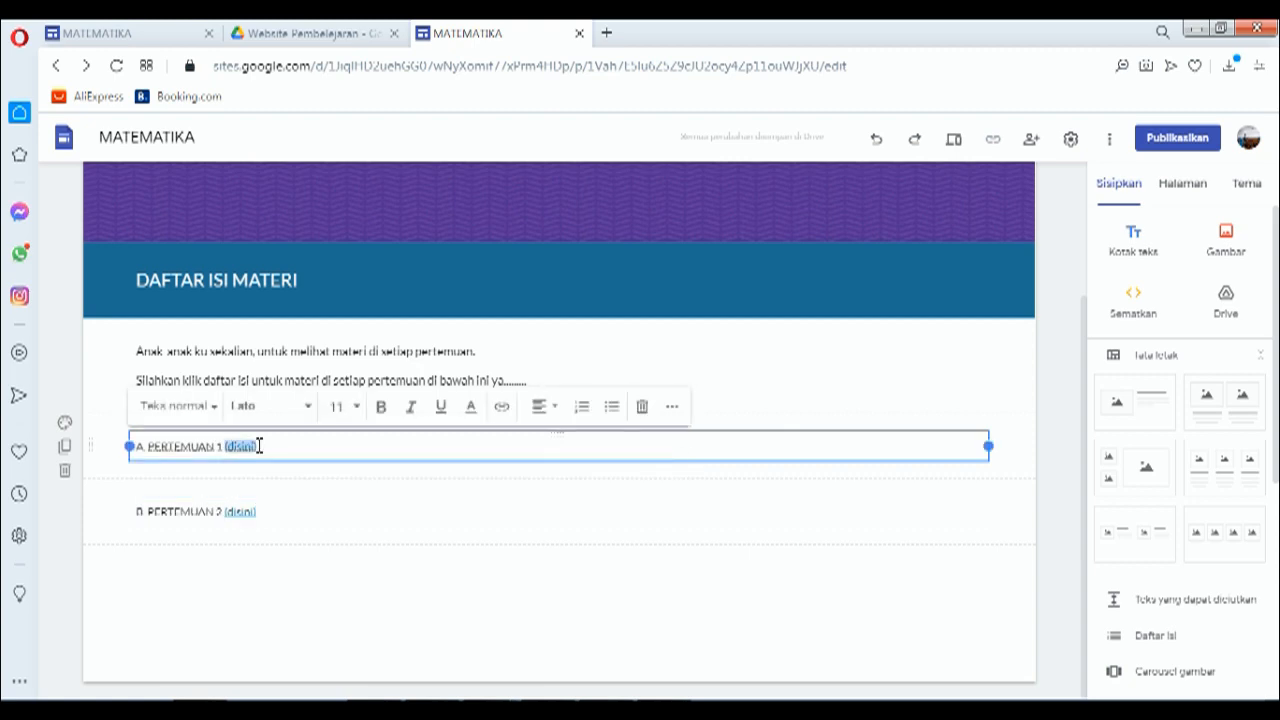
Step: Replace the A line's (disini) link address with a link to the PERTEMUAN 1 page
click(503, 408)
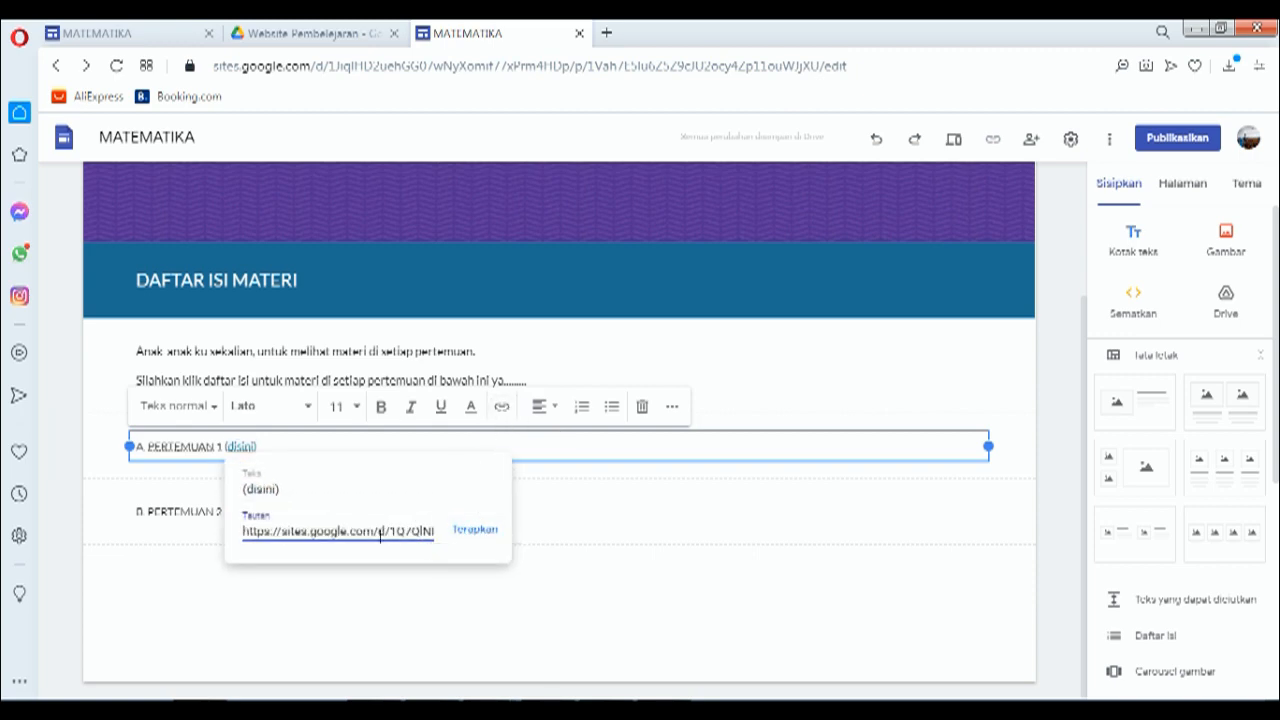
double_click(402, 531)
key(ctrl+v)
key(BackSpace)
key(BackSpace)
key(BackSpace)
key(BackSpace)
key(BackSpace)
key(BackSpace)
key(BackSpace)
key(BackSpace)
key(BackSpace)
key(BackSpace)
key(BackSpace)
key(BackSpace)
key(BackSpace)
key(BackSpace)
key(BackSpace)
key(BackSpace)
key(BackSpace)
key(BackSpace)
key(BackSpace)
key(BackSpace)
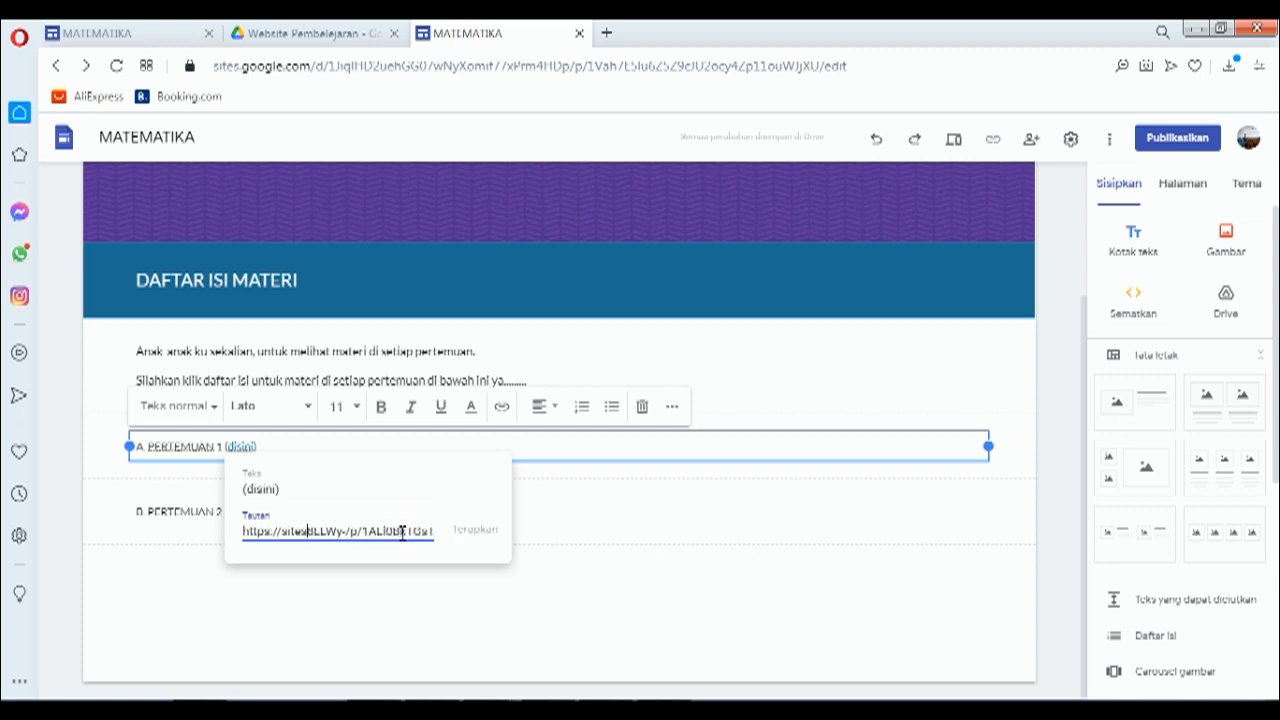
key(BackSpace)
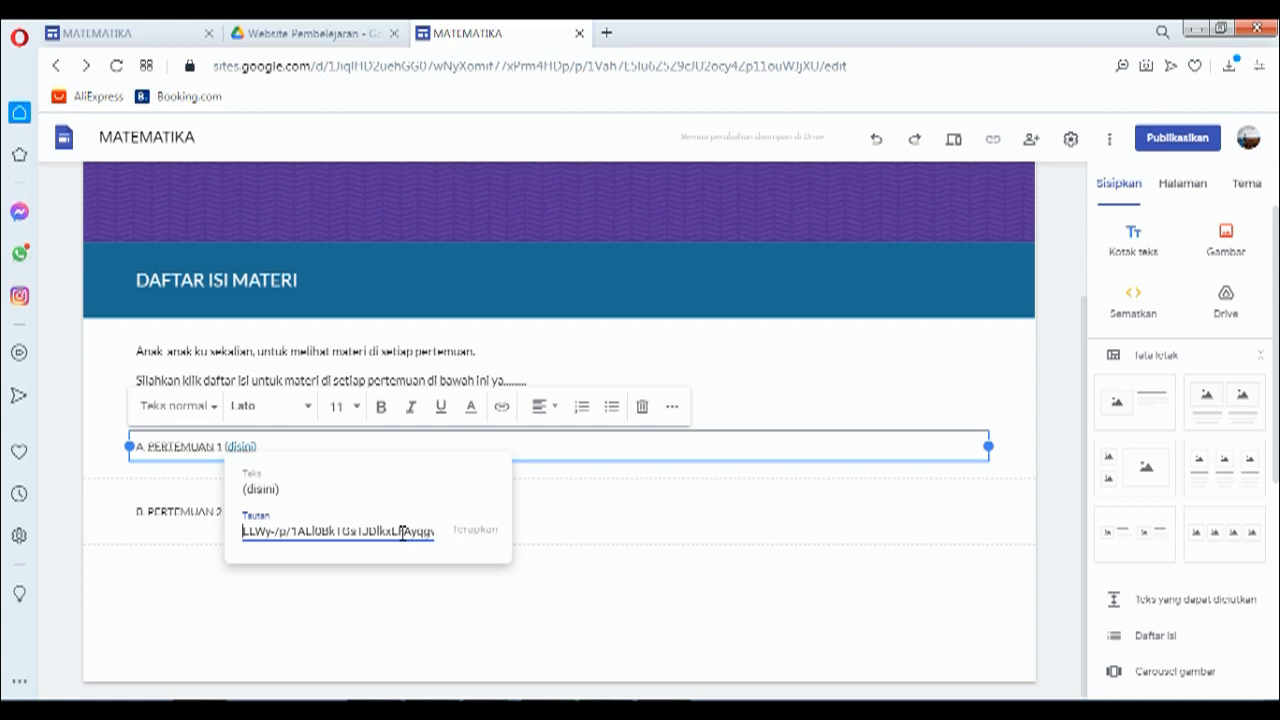
key(ctrl+a)
key(BackSpace)
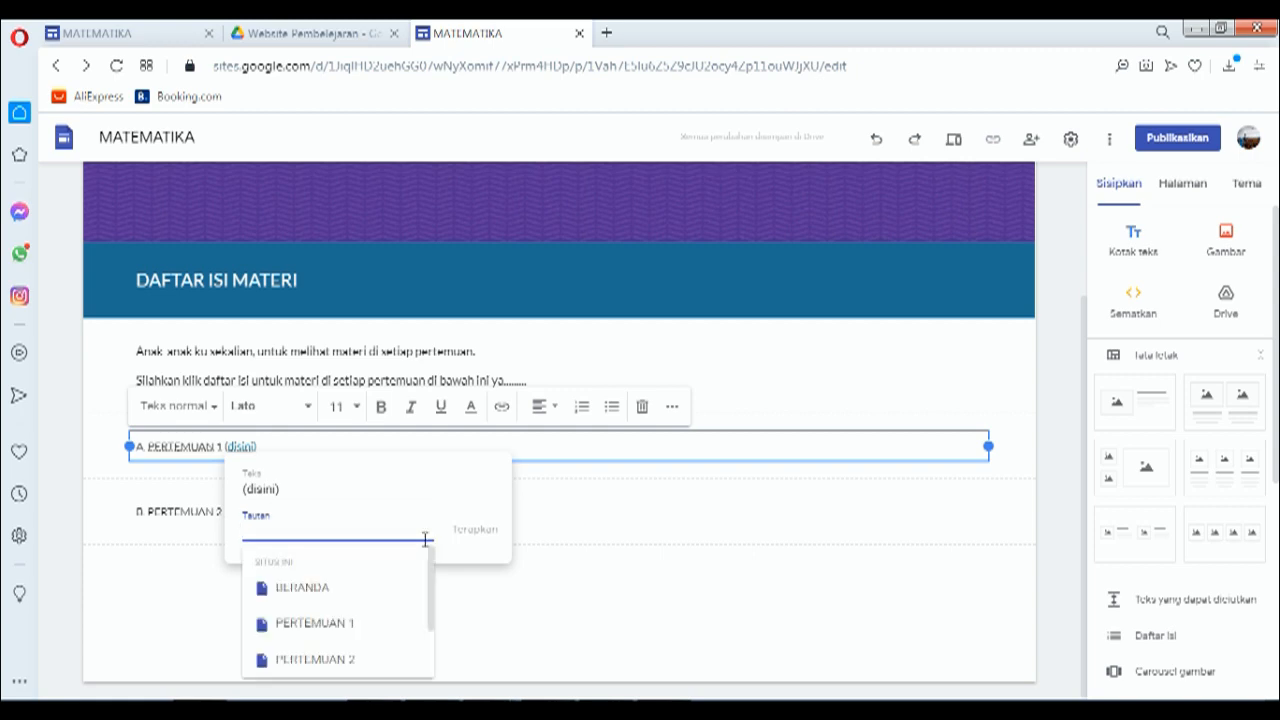
click(314, 624)
click(476, 533)
Step: Remove the old link on the B line's (disini) and link it to PERTEMUAN 2 instead
click(280, 508)
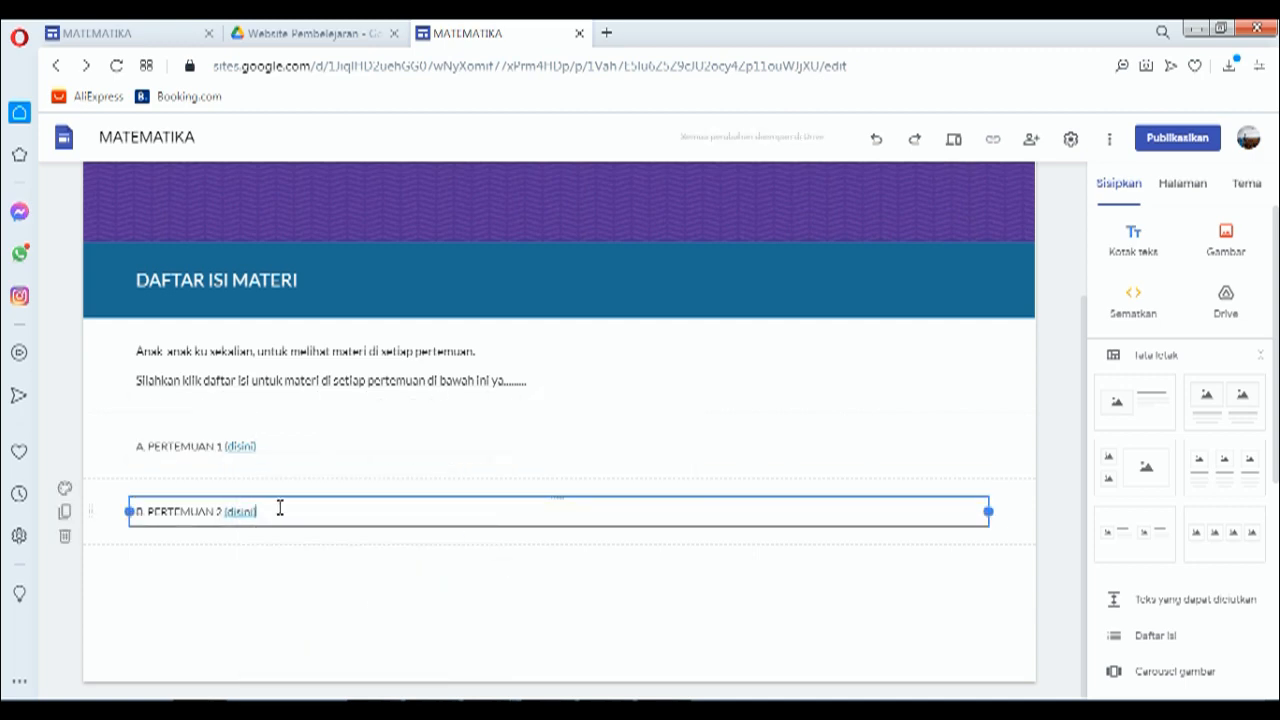
click(237, 511)
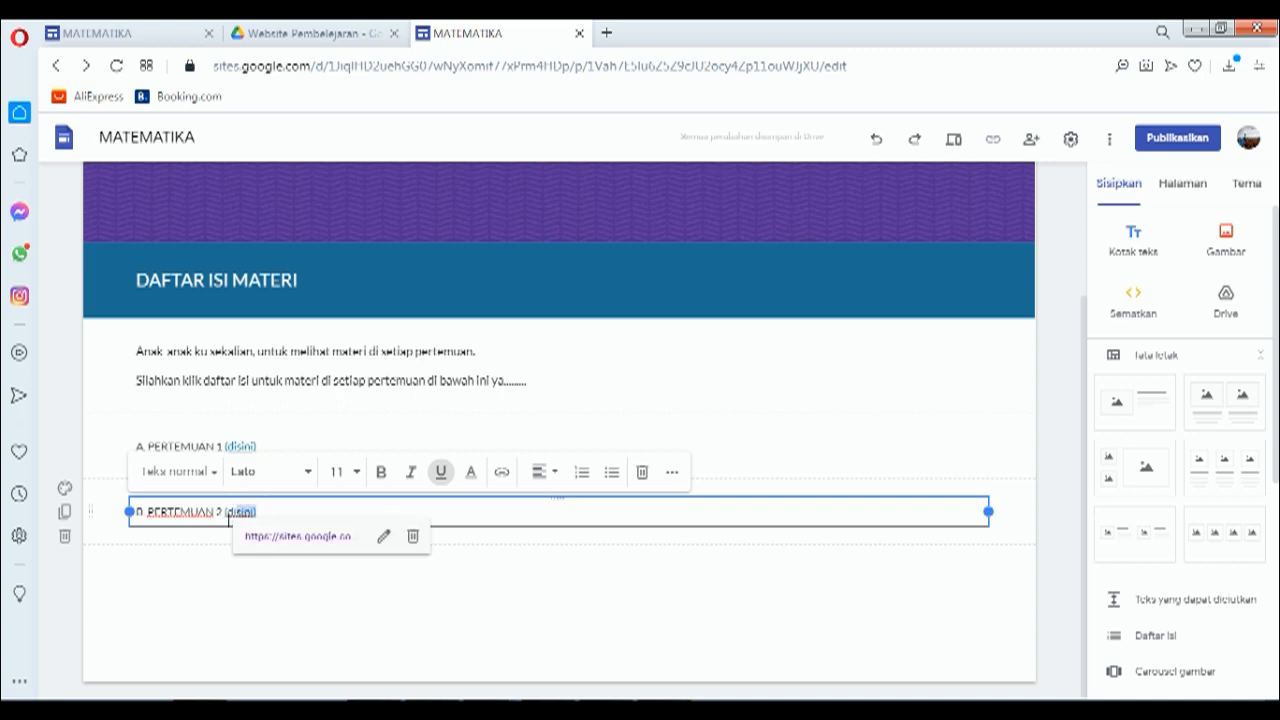
drag(224, 512, 260, 512)
click(410, 540)
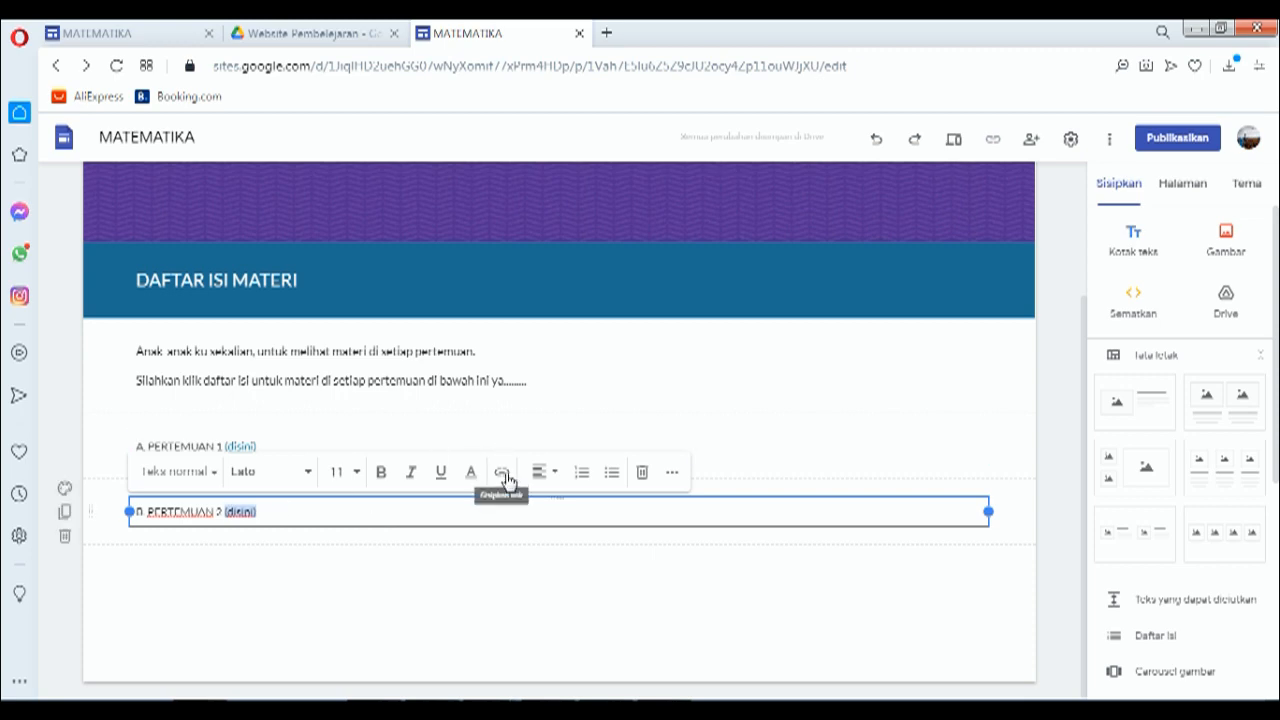
click(503, 474)
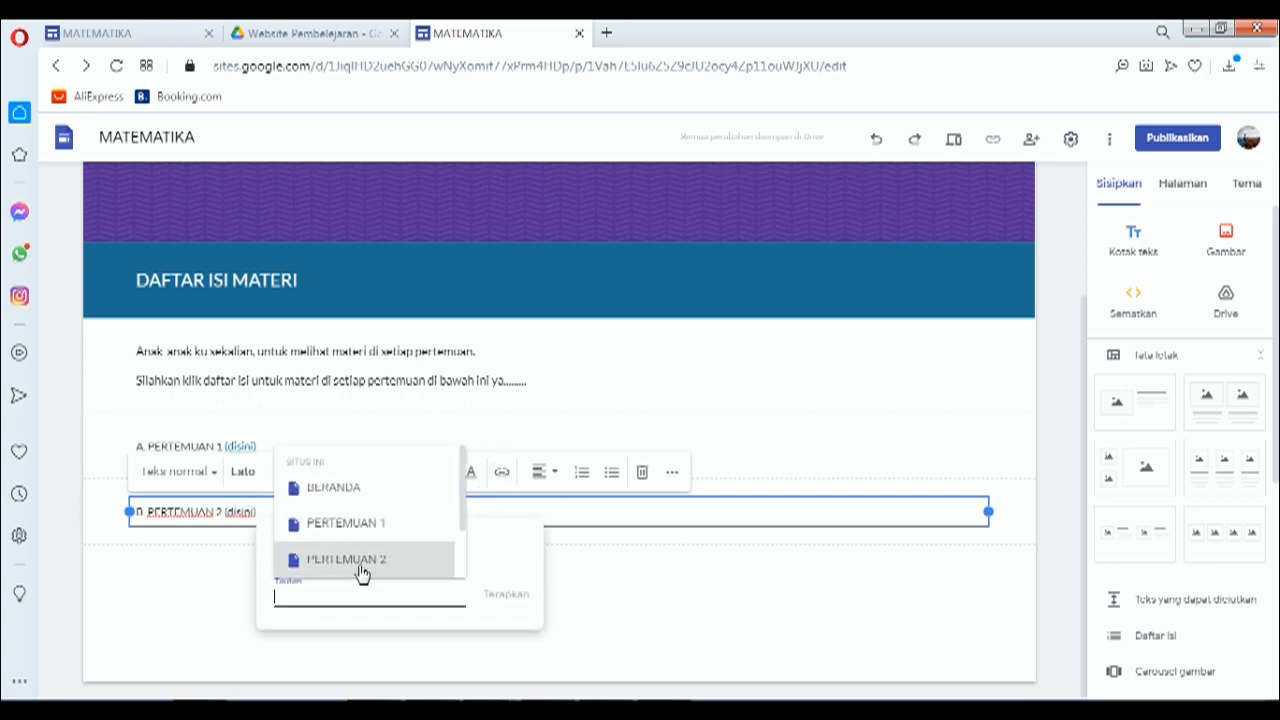
click(354, 562)
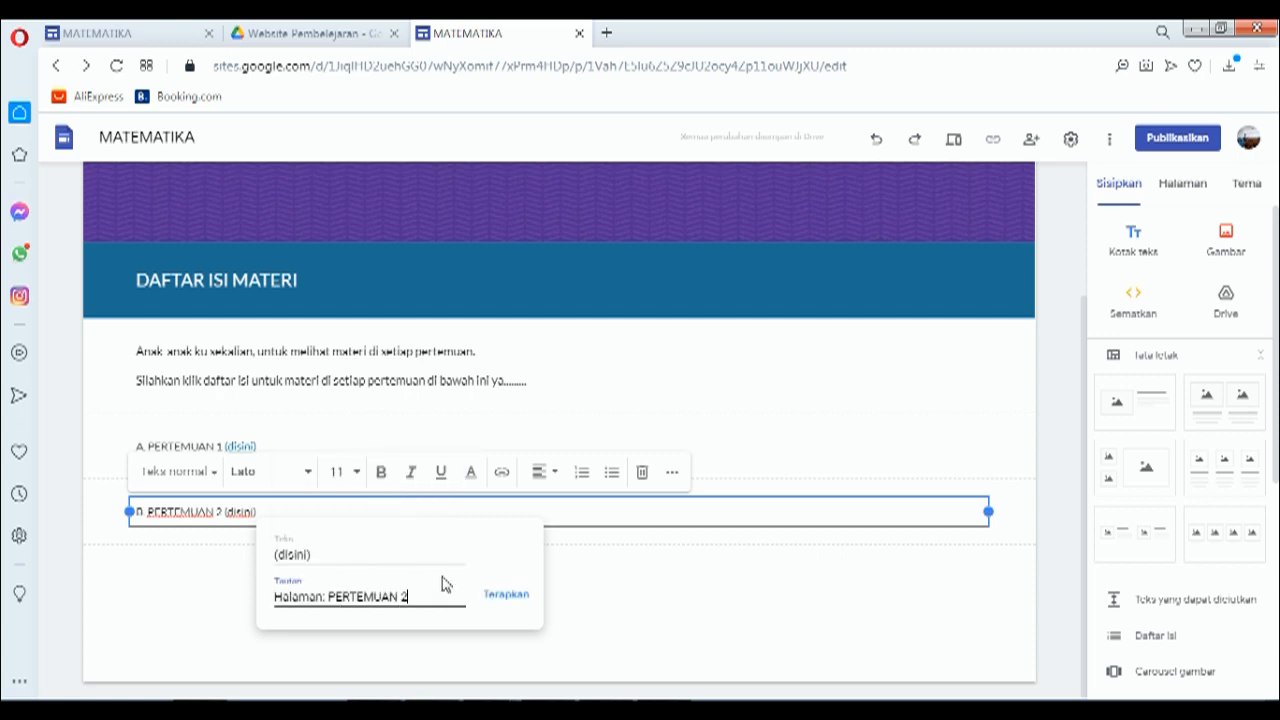
click(495, 596)
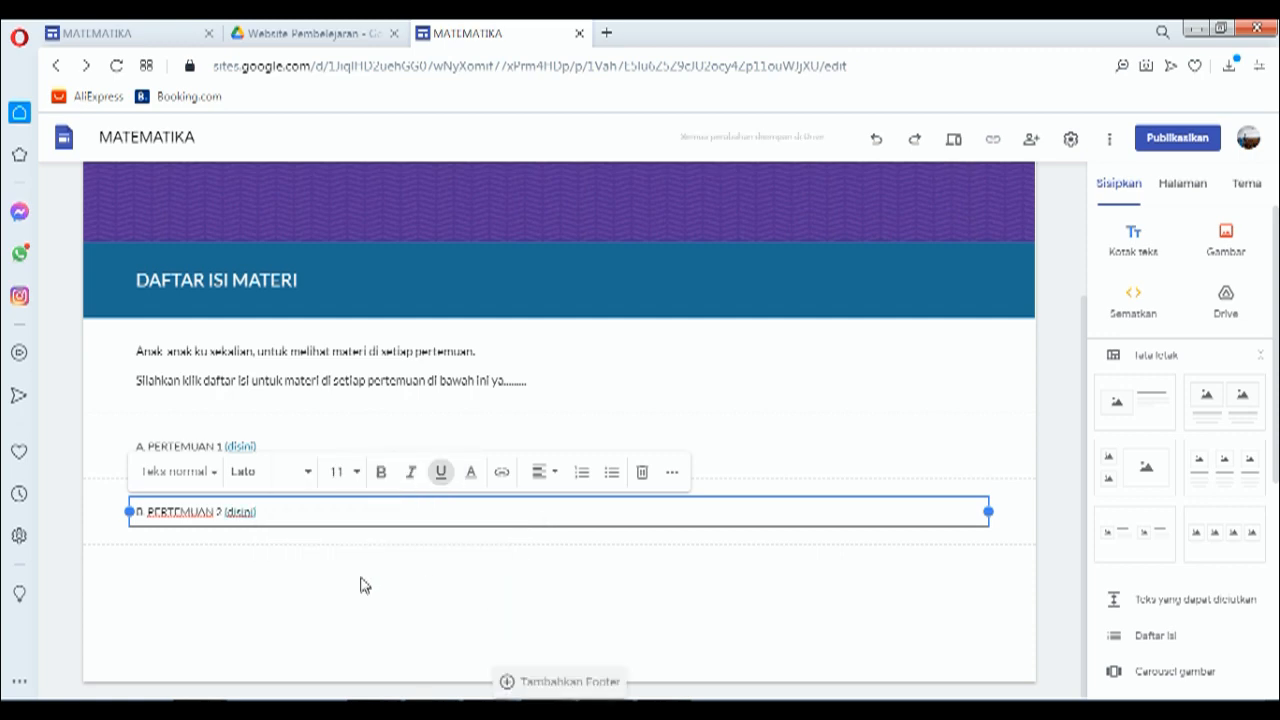
click(309, 574)
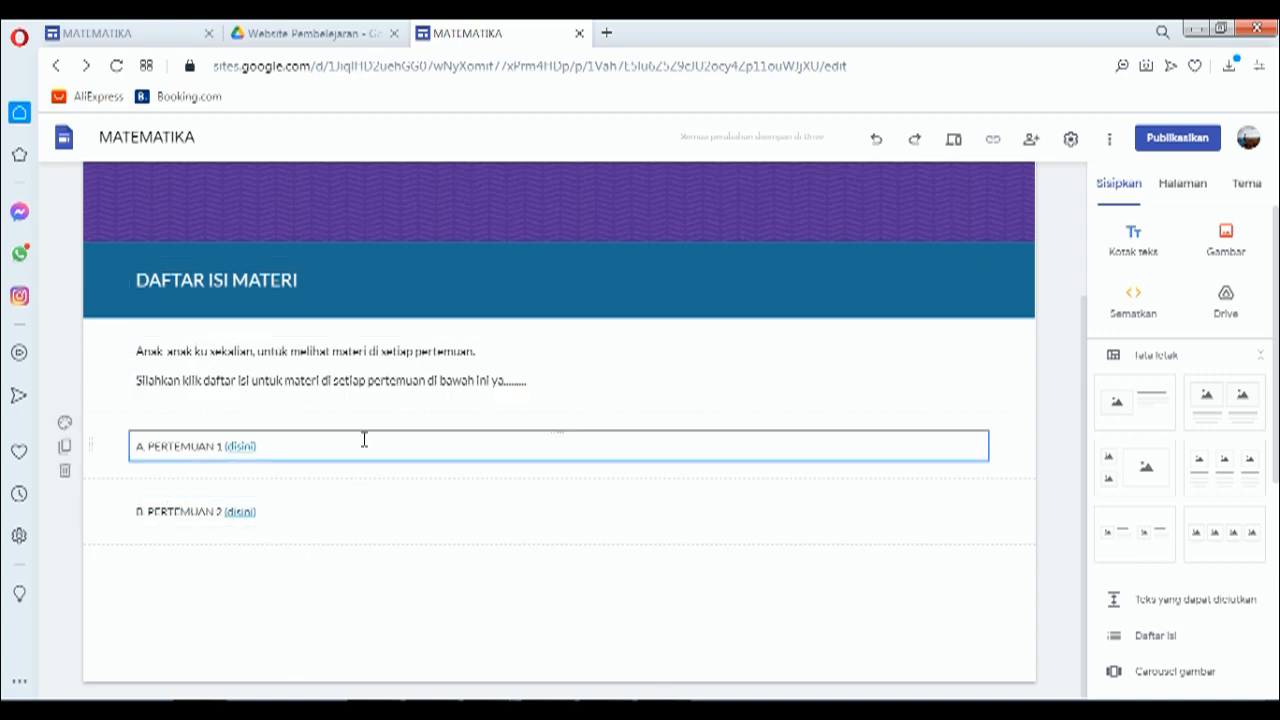
Step: Preview the site, test the PERTEMUAN 1 link, MATERI dropdown and Pertemuan 2 link, then exit preview
scroll(215, 452, up, 1)
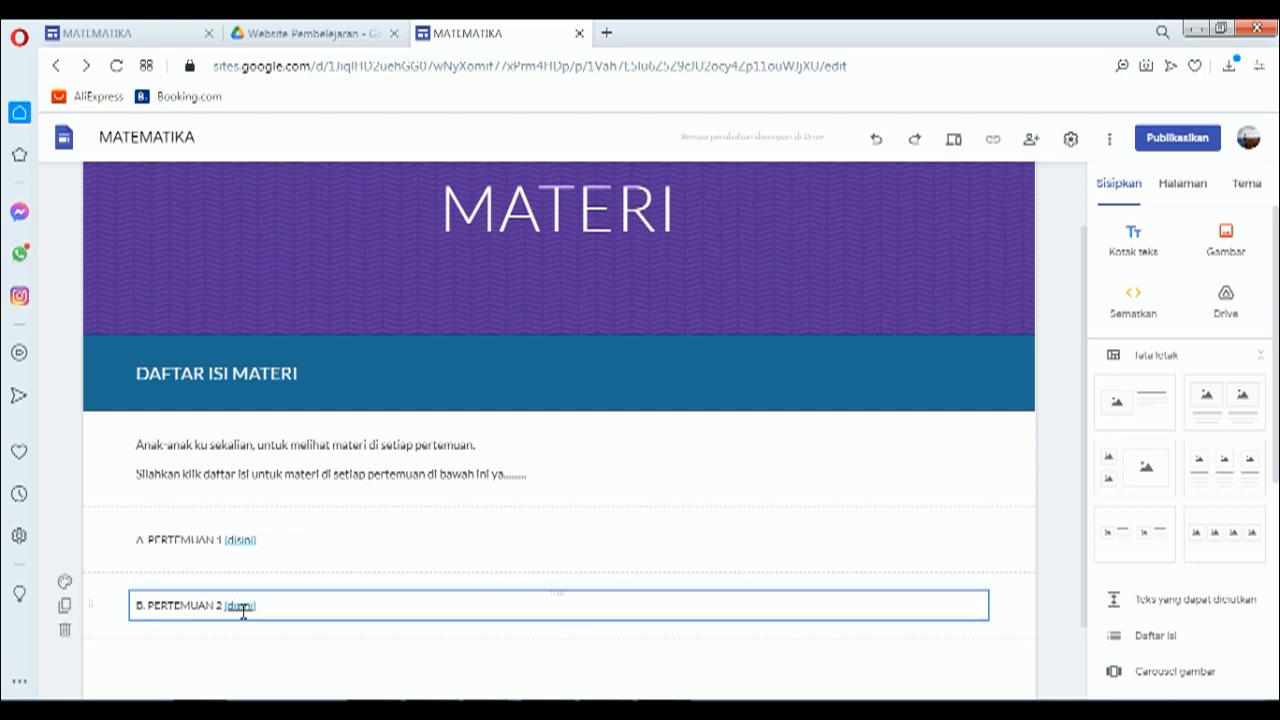
click(952, 145)
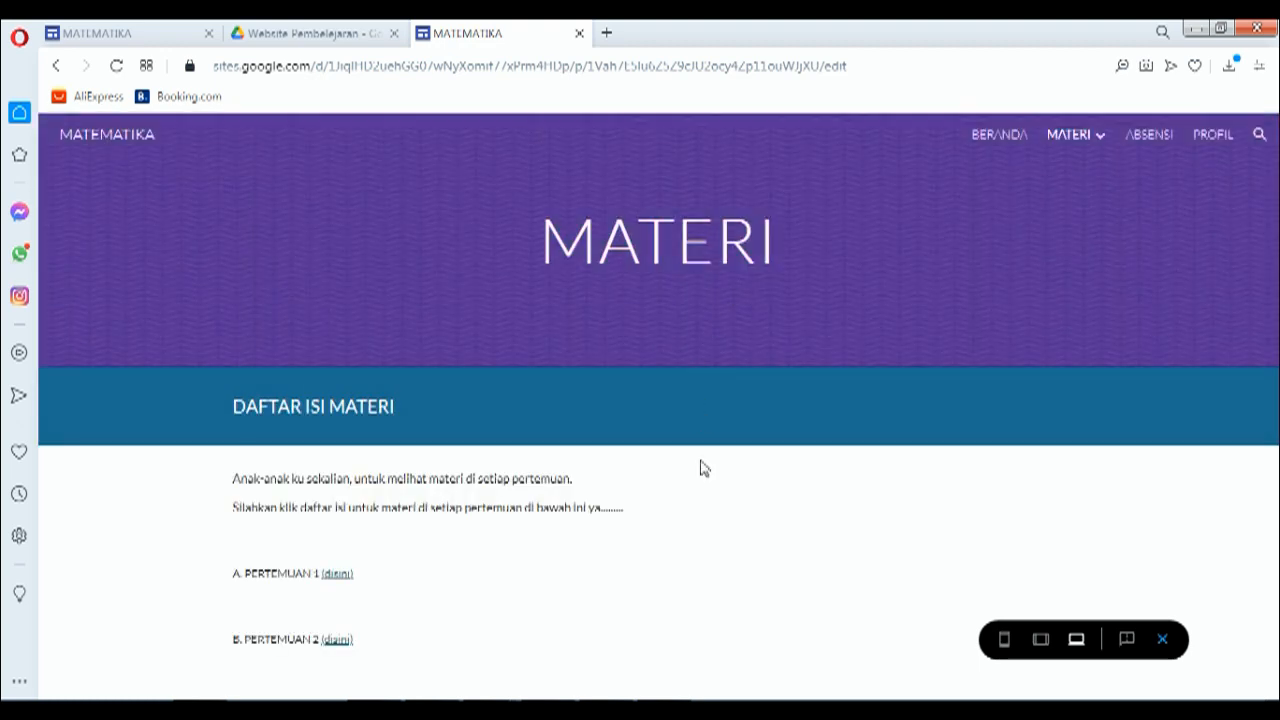
click(334, 580)
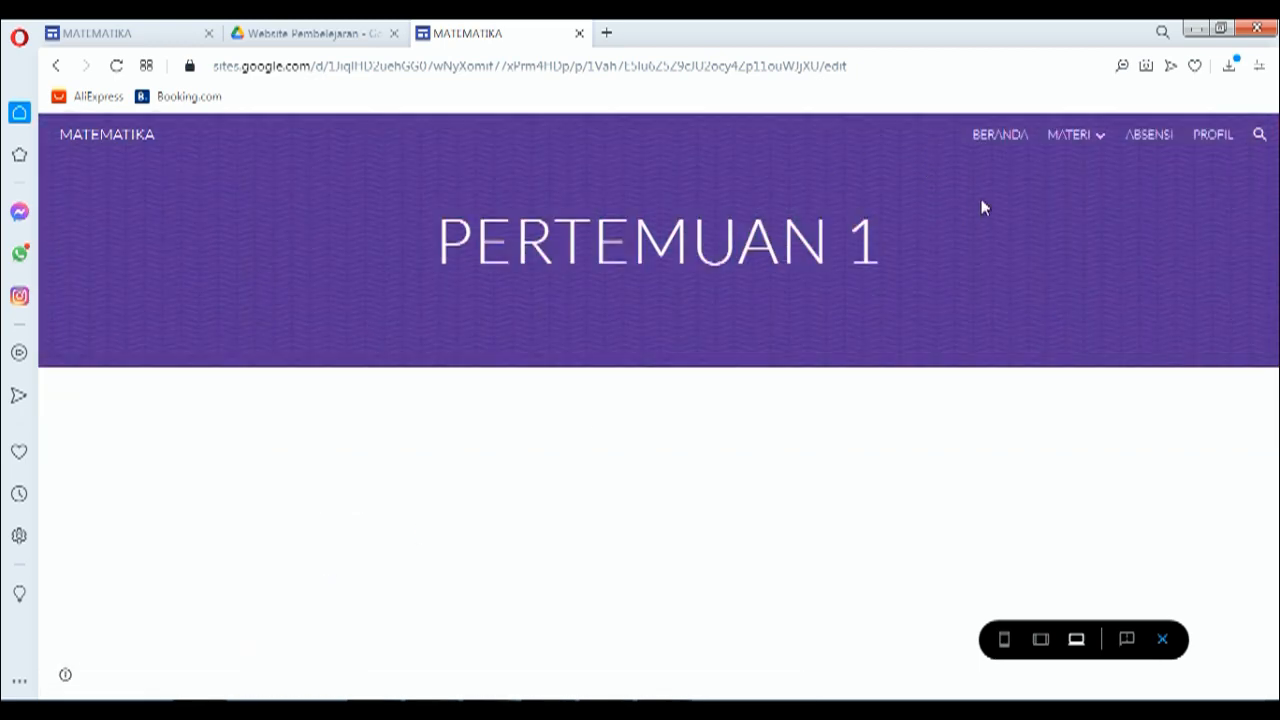
mouse_move(1070, 134)
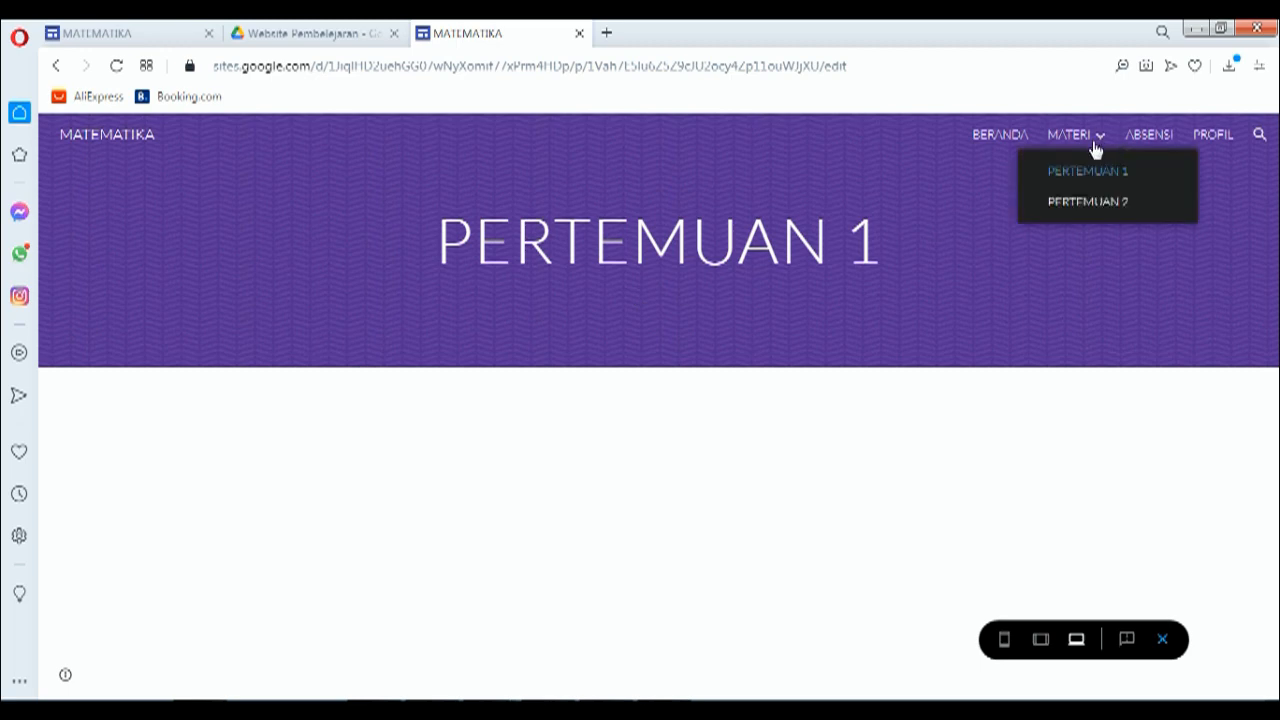
click(1090, 202)
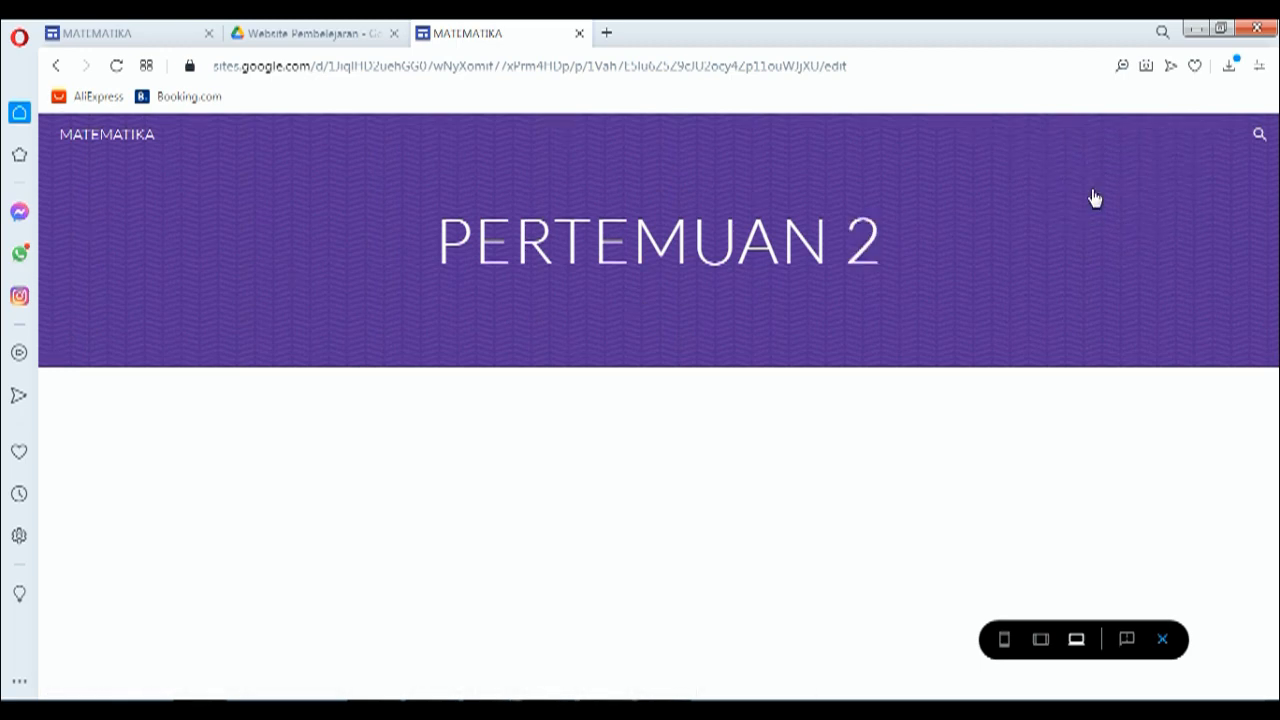
mouse_move(1078, 138)
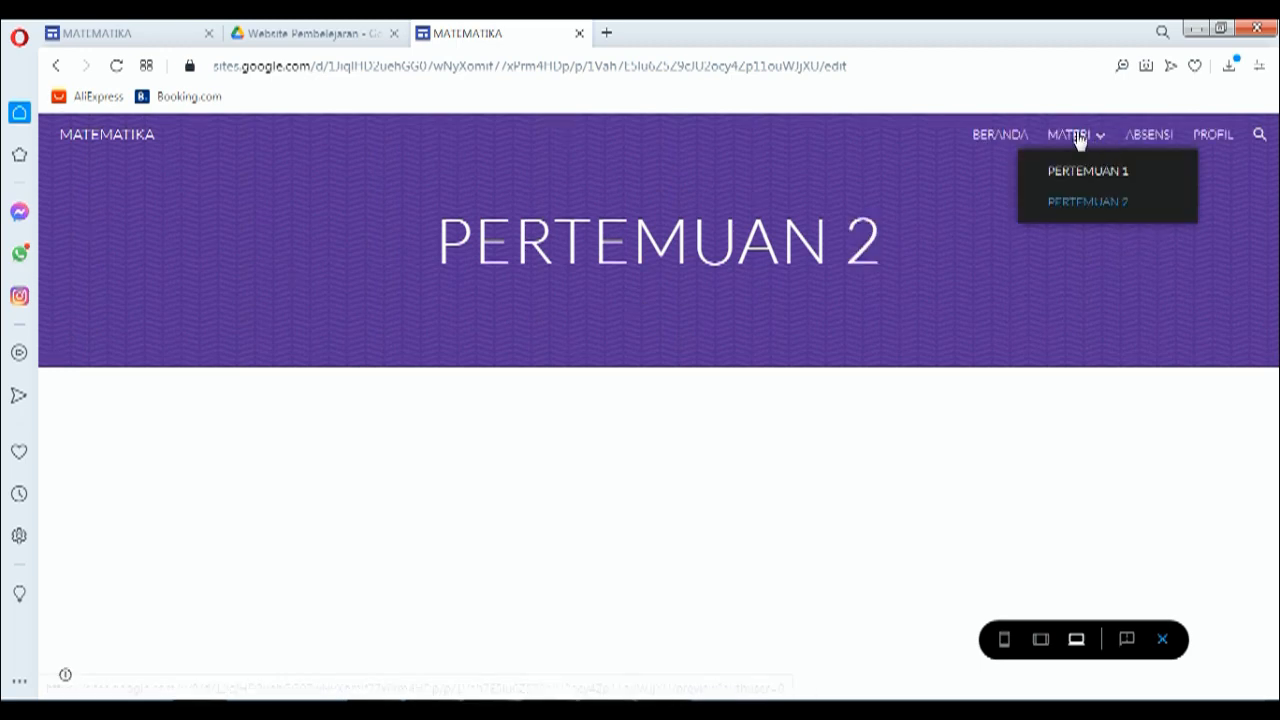
click(1070, 136)
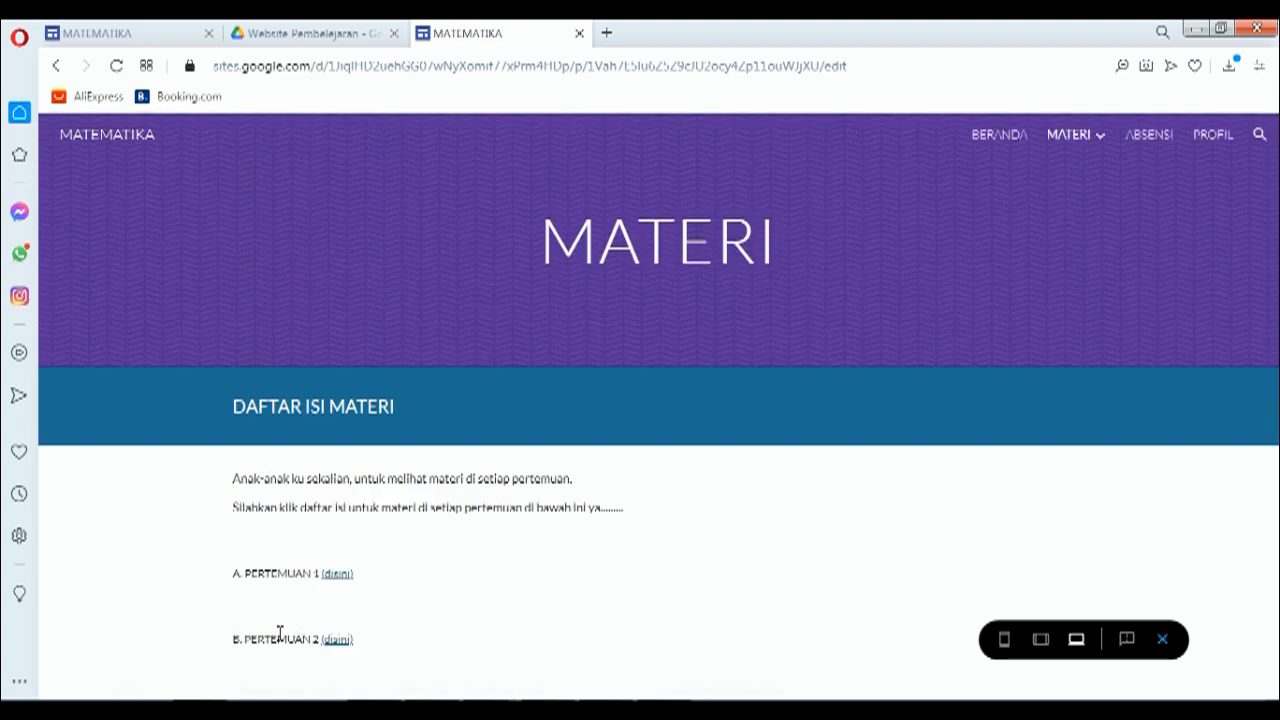
click(337, 642)
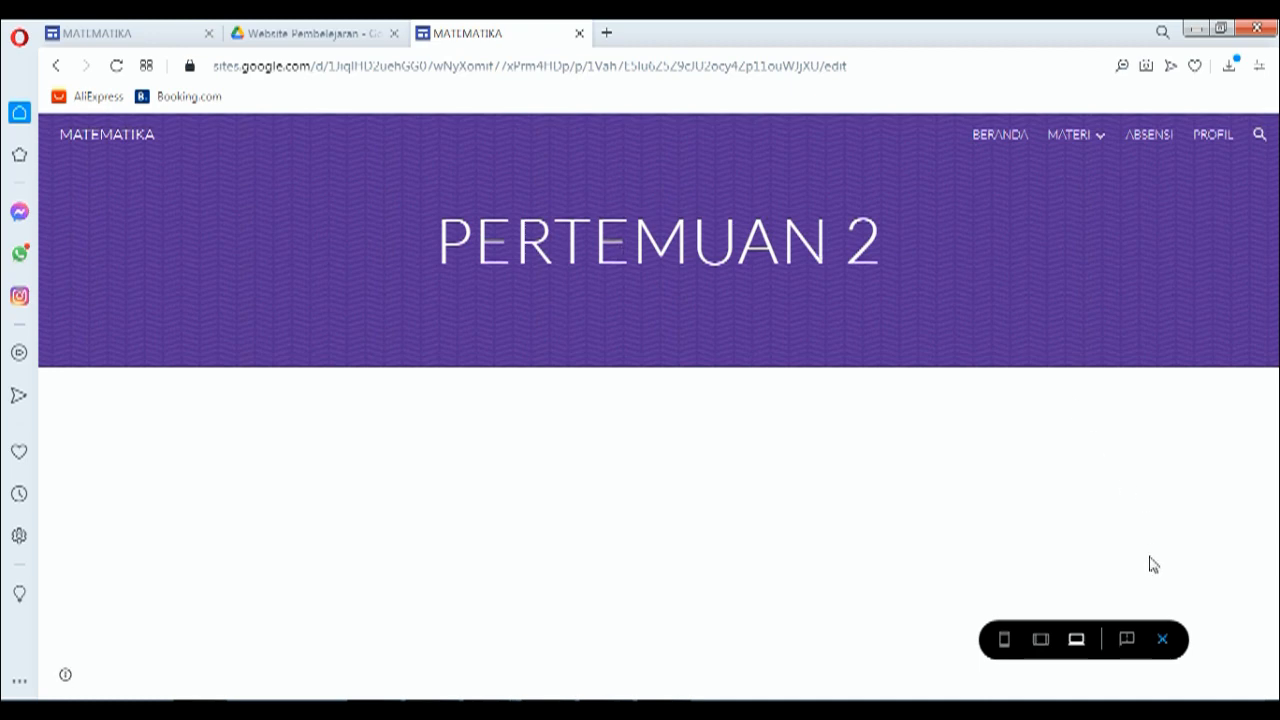
click(1163, 641)
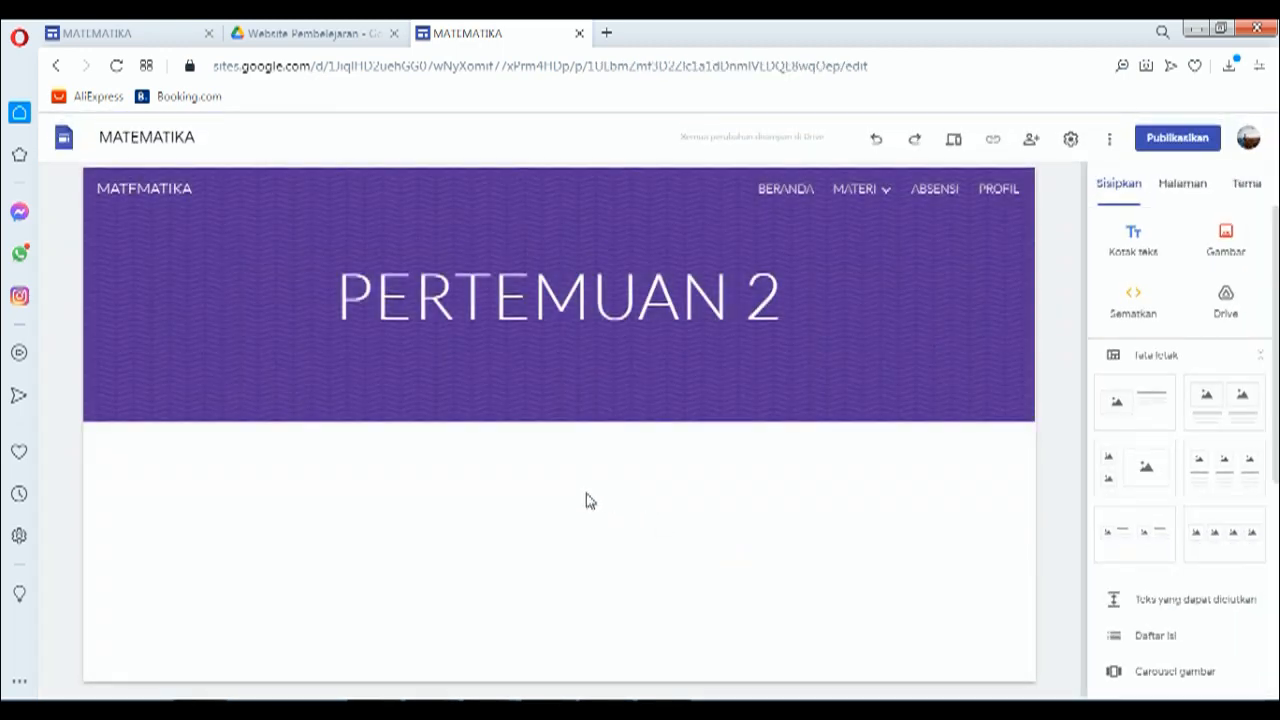
Step: Open the new PERTEMUAN 1 page, then the older reference site's Pertemuan 1 page
mouse_move(893, 204)
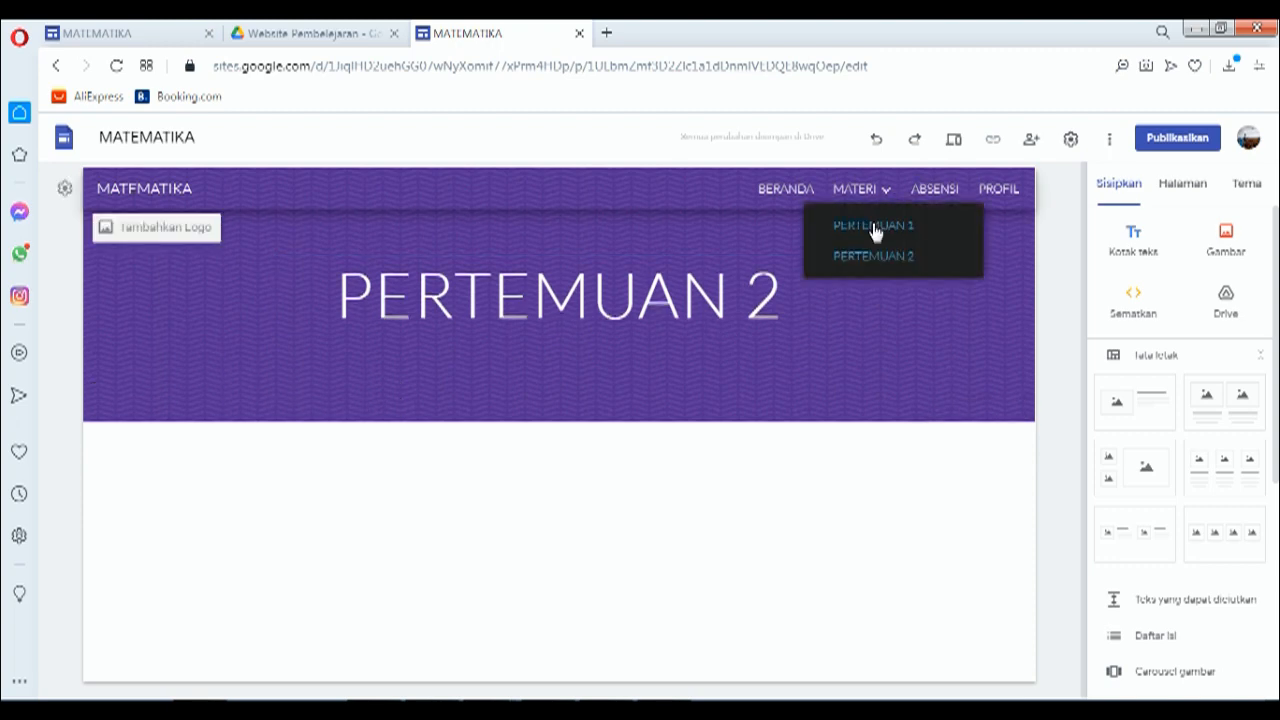
click(873, 226)
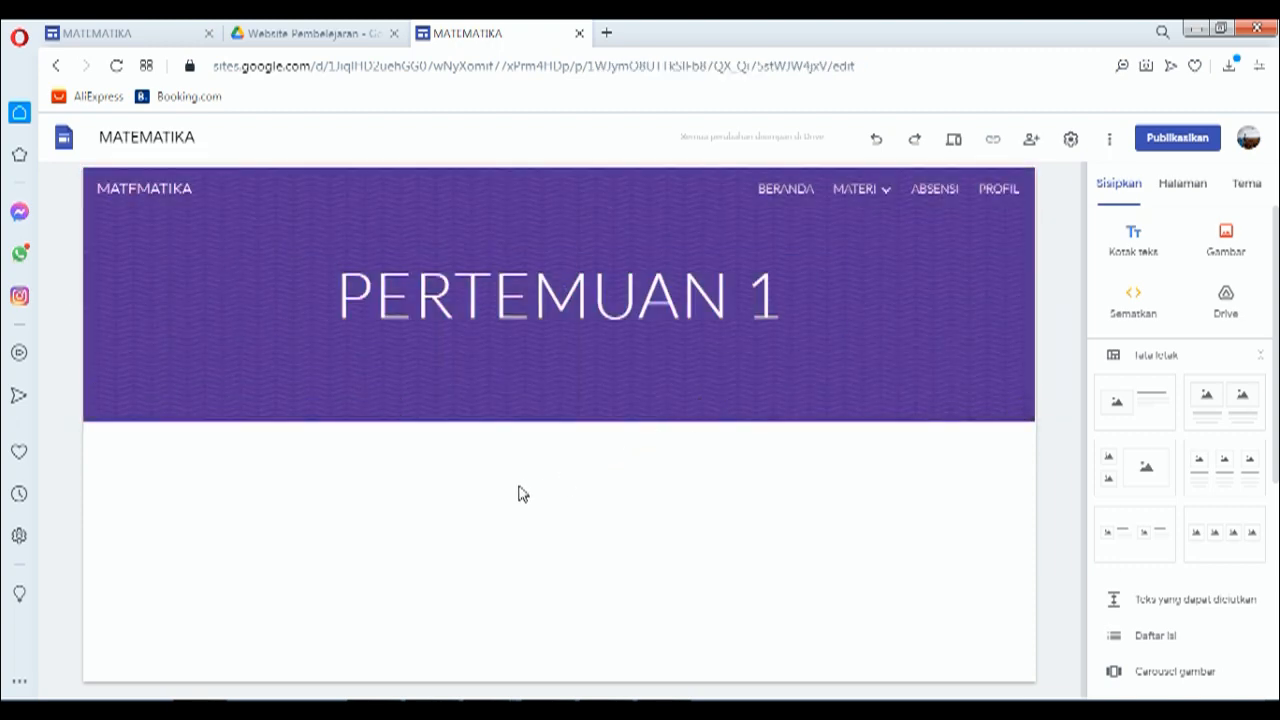
click(145, 37)
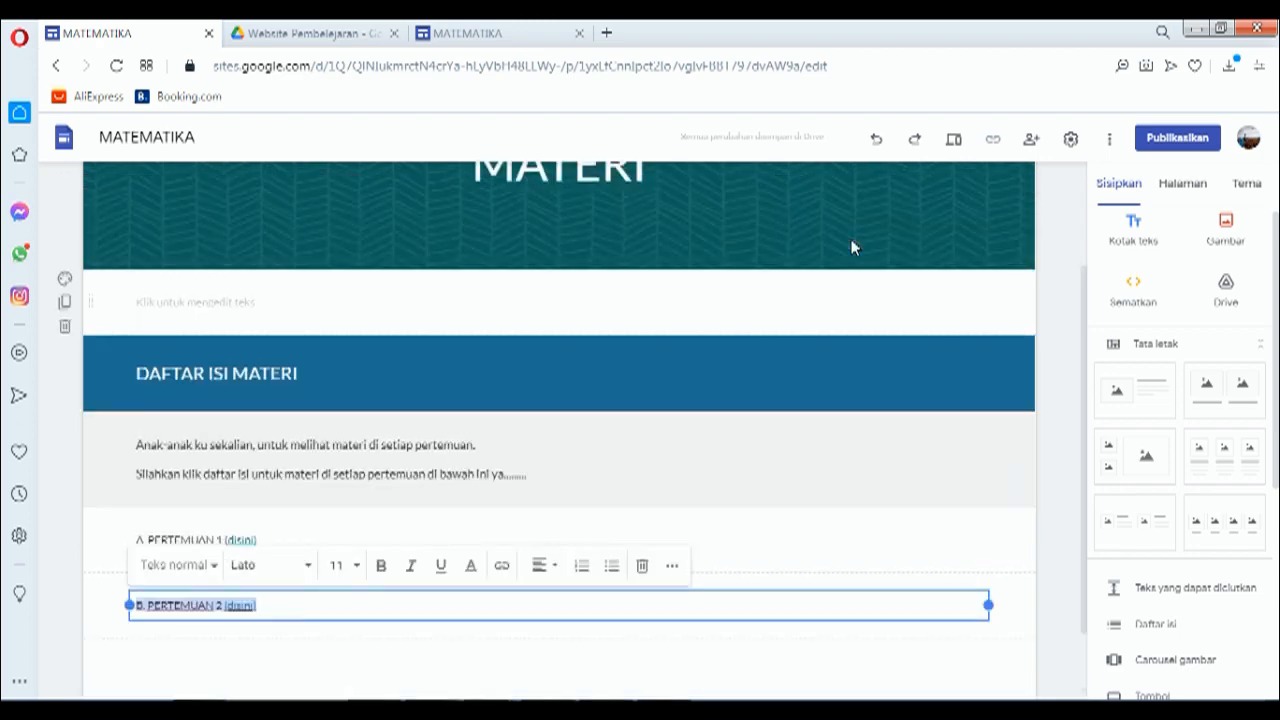
scroll(851, 248, up, 2)
mouse_move(866, 196)
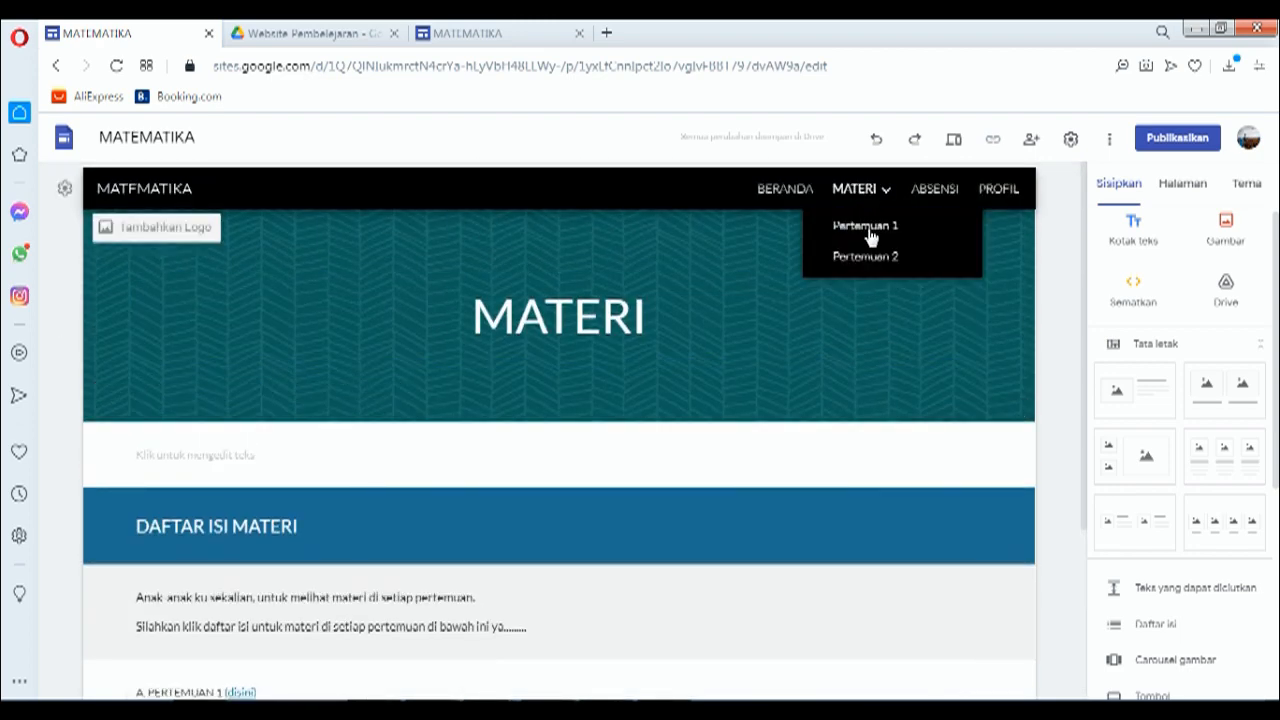
click(866, 227)
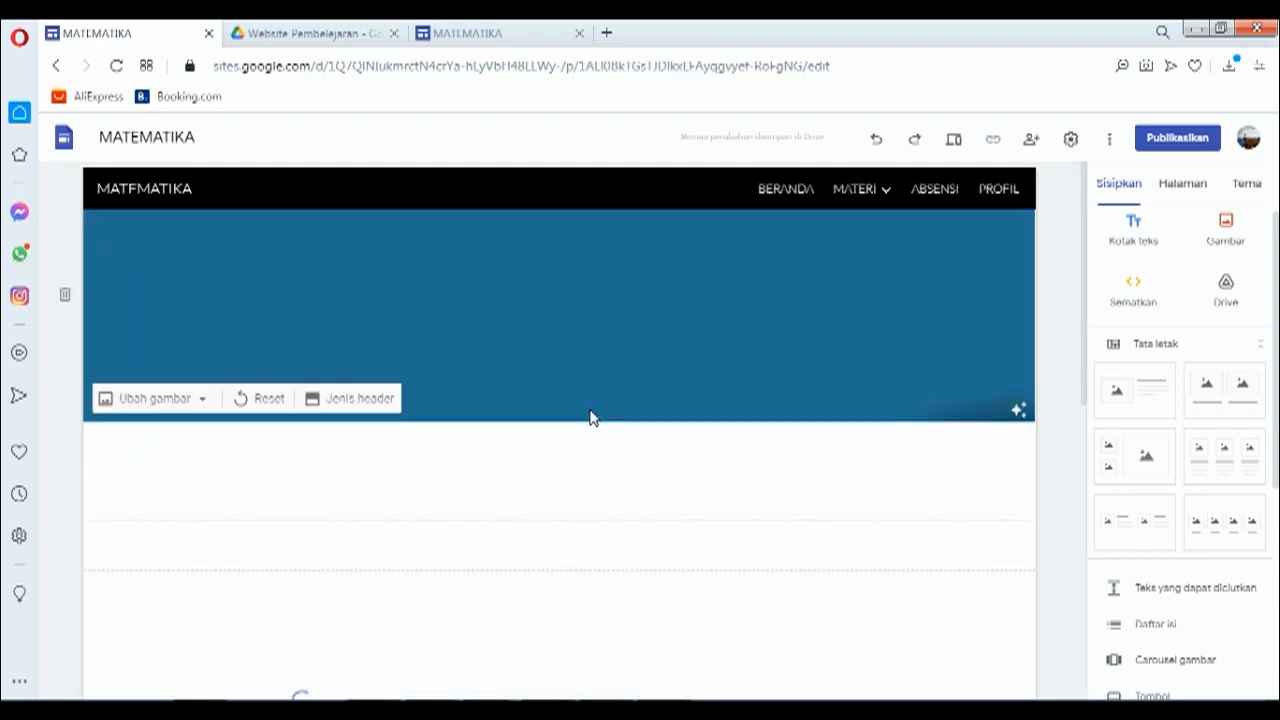
Step: Look over the reference lesson and select its 'A. KONGRUEN' heading text
scroll(523, 477, down, 1)
click(340, 504)
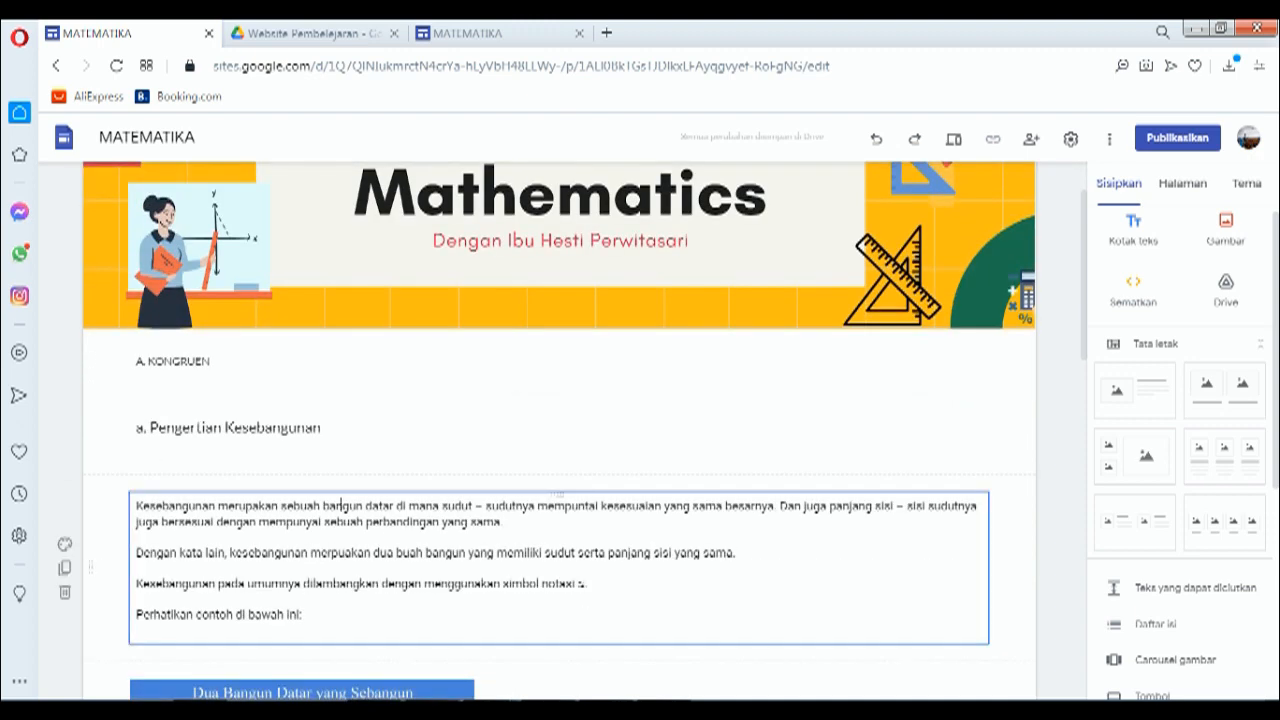
scroll(340, 504, down, 1)
scroll(340, 504, down, 1)
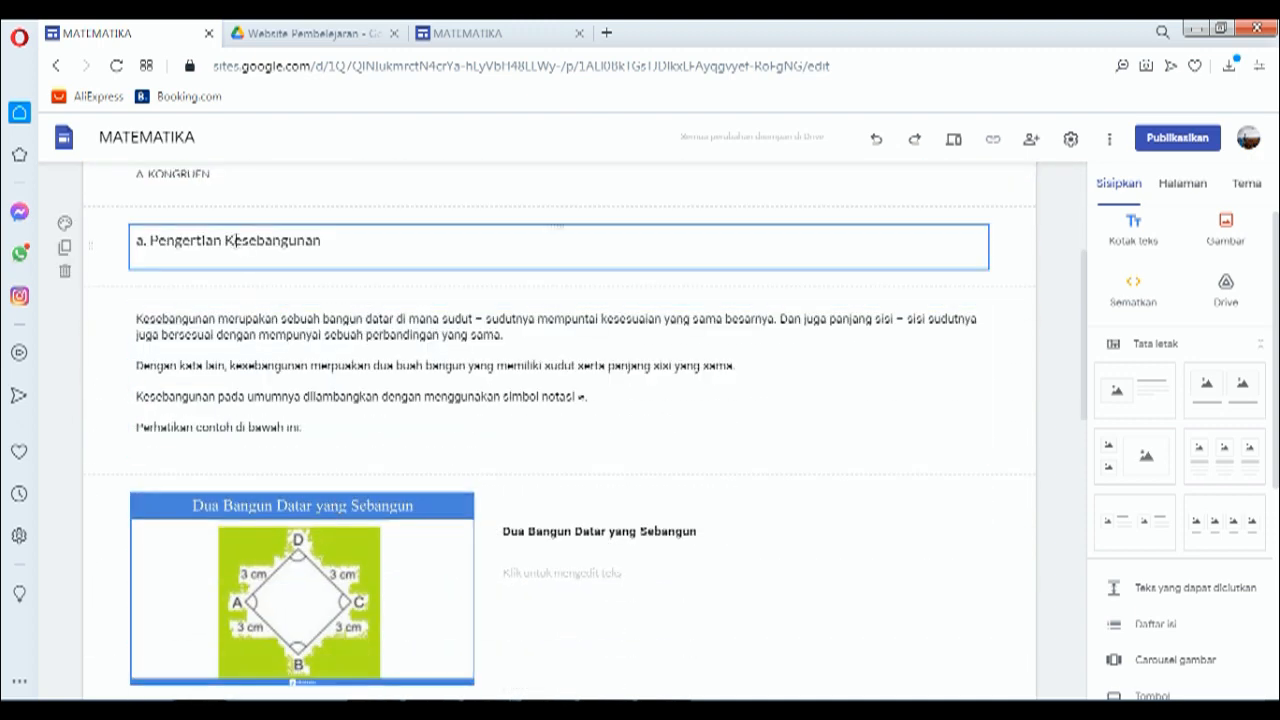
scroll(234, 240, up, 1)
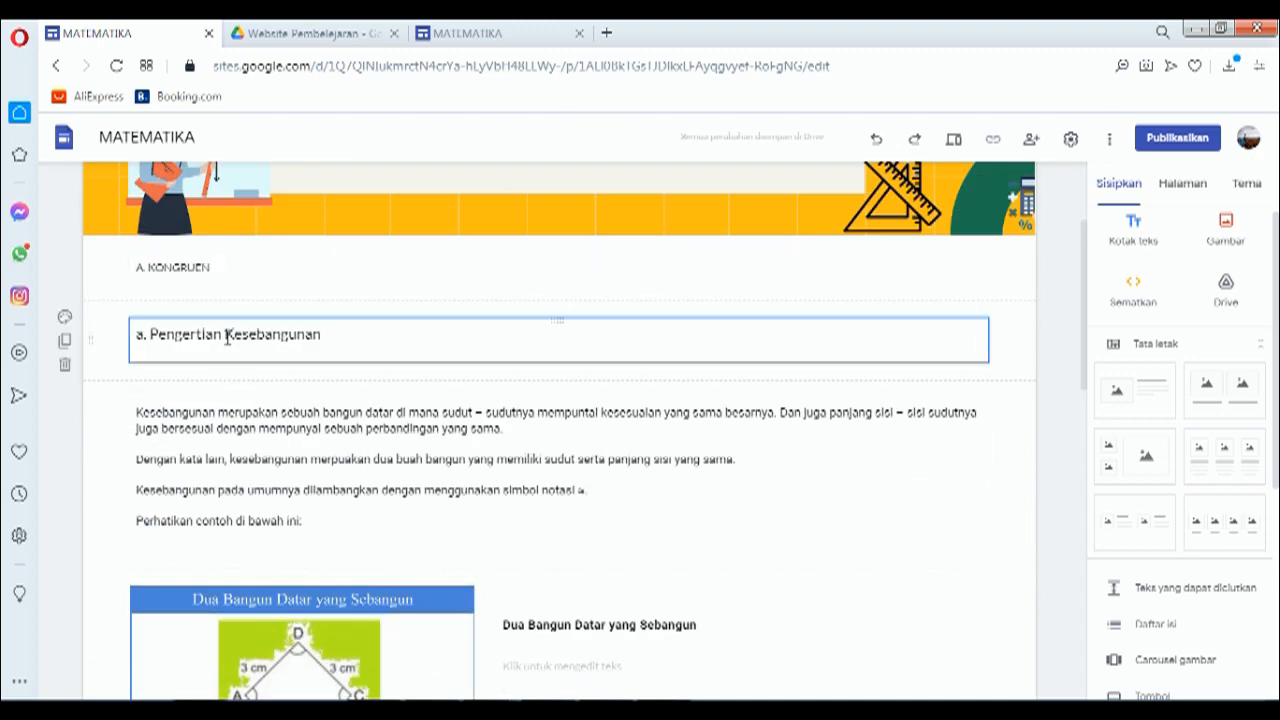
scroll(389, 560, down, 2)
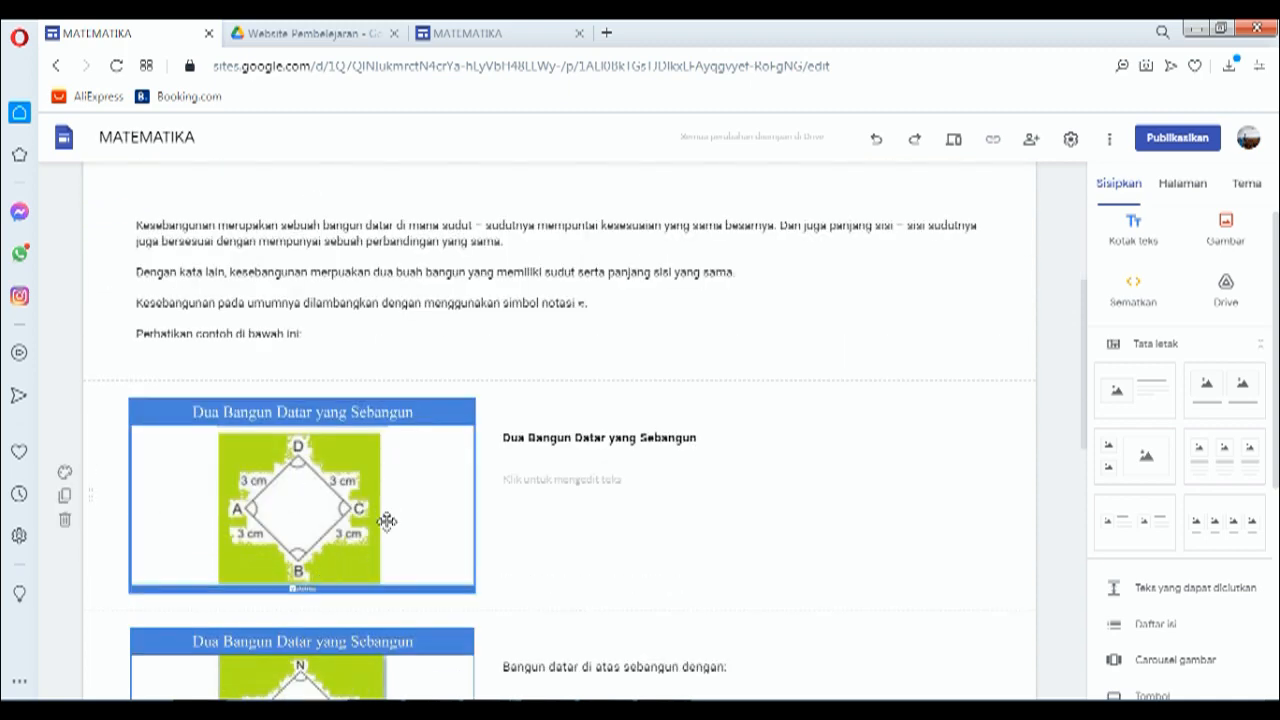
scroll(271, 286, up, 3)
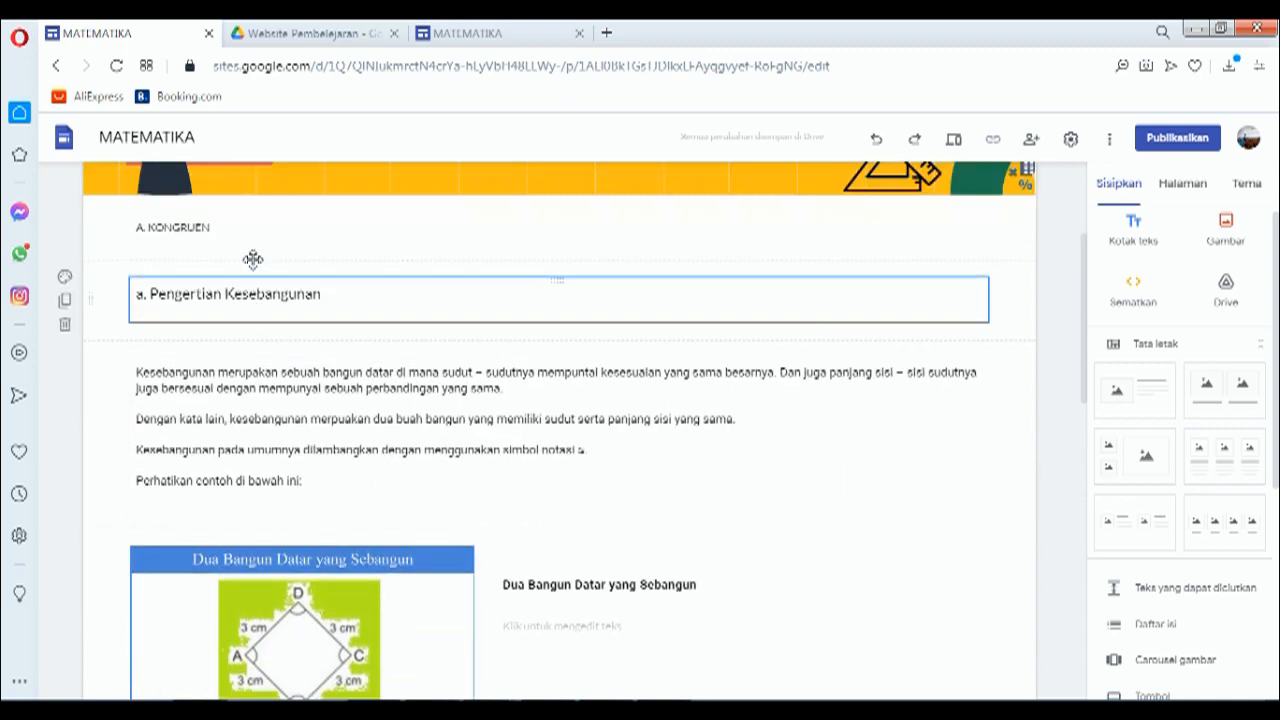
drag(225, 363, 109, 366)
key(ctrl+c)
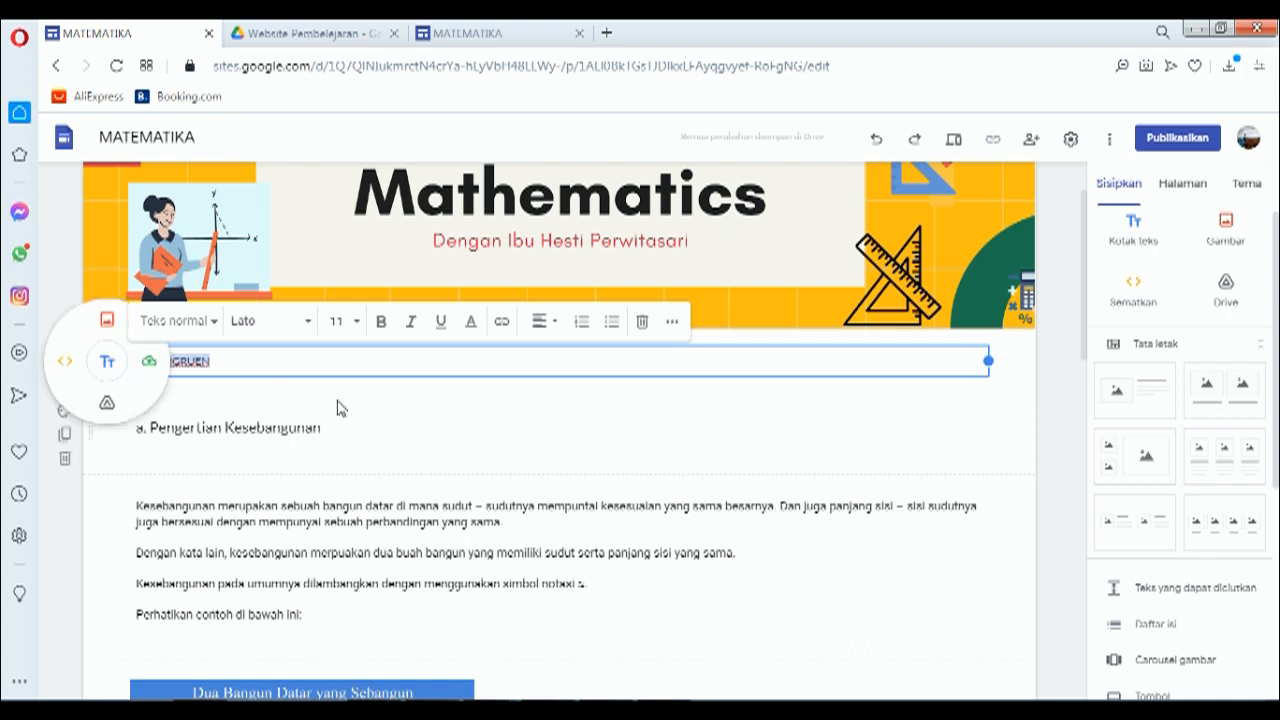
Step: Paste the 'A. KONGRUEN' heading into a new text box under the PERTEMUAN 1 banner
click(540, 33)
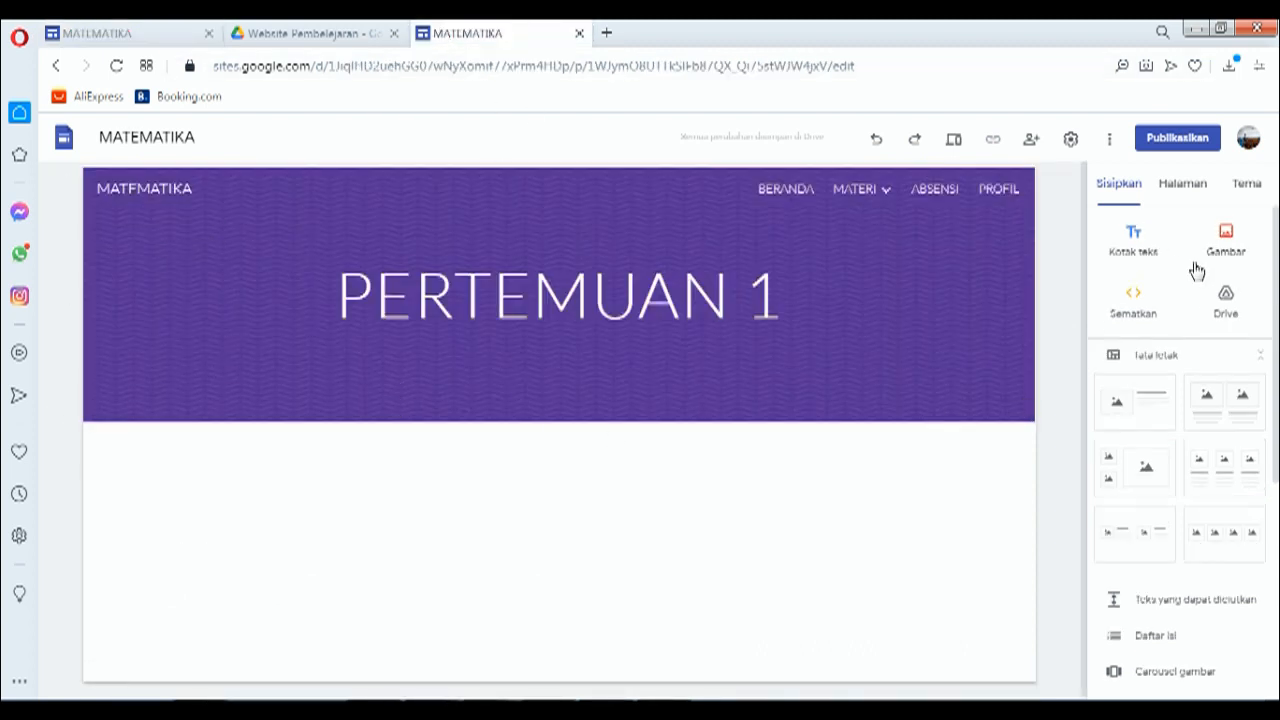
click(1135, 245)
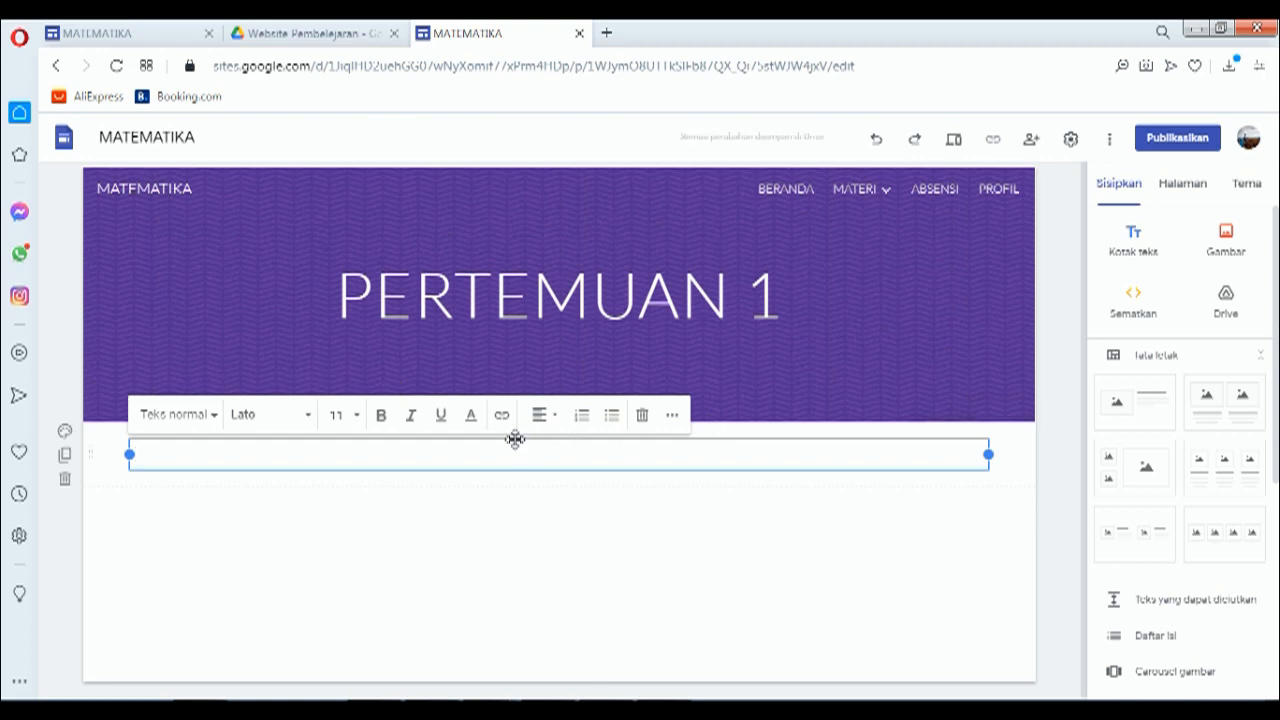
key(ctrl+v)
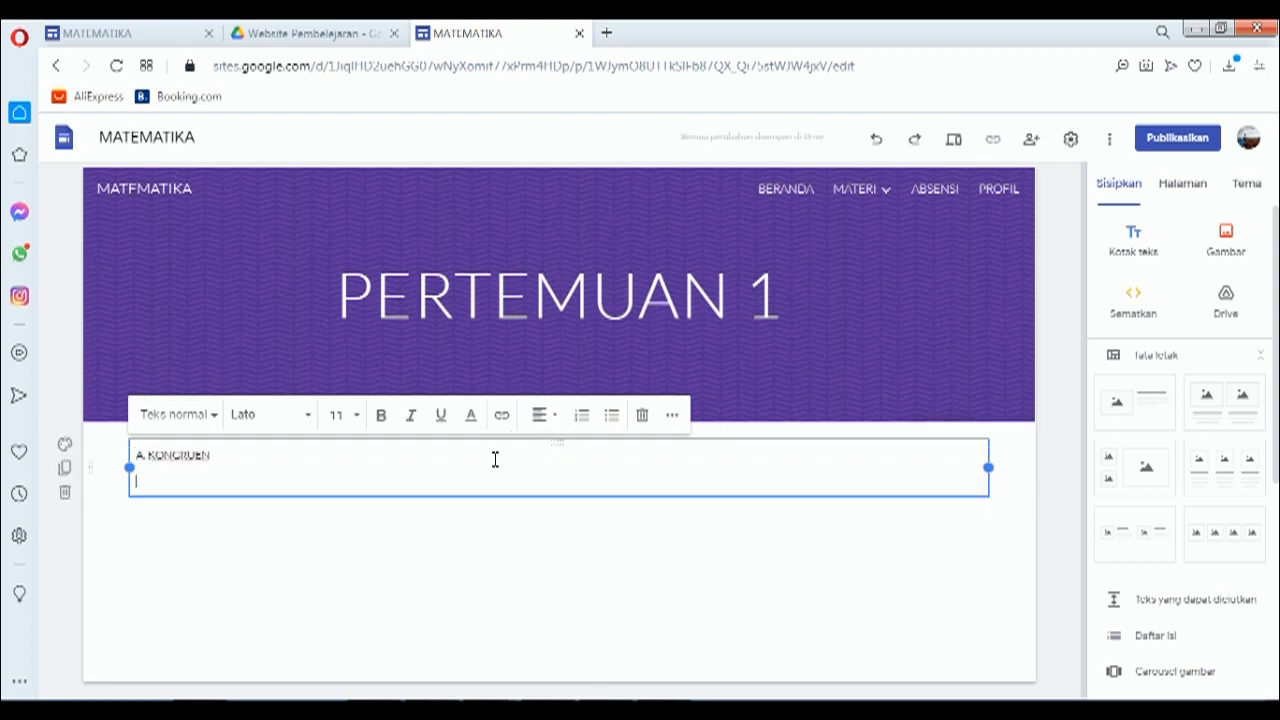
key(BackSpace)
Step: Copy the 'a. Pengertian Kesebangunan' subheading into a new text box below A. KONGRUEN
click(1137, 262)
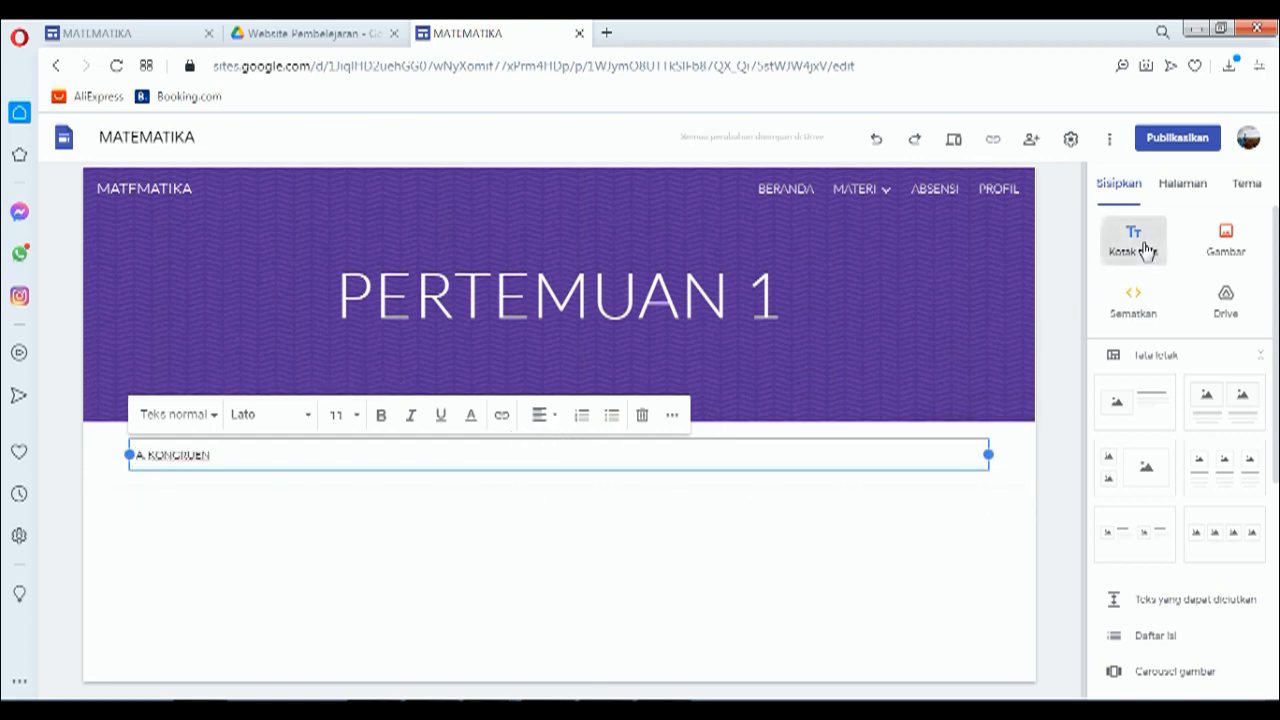
click(145, 33)
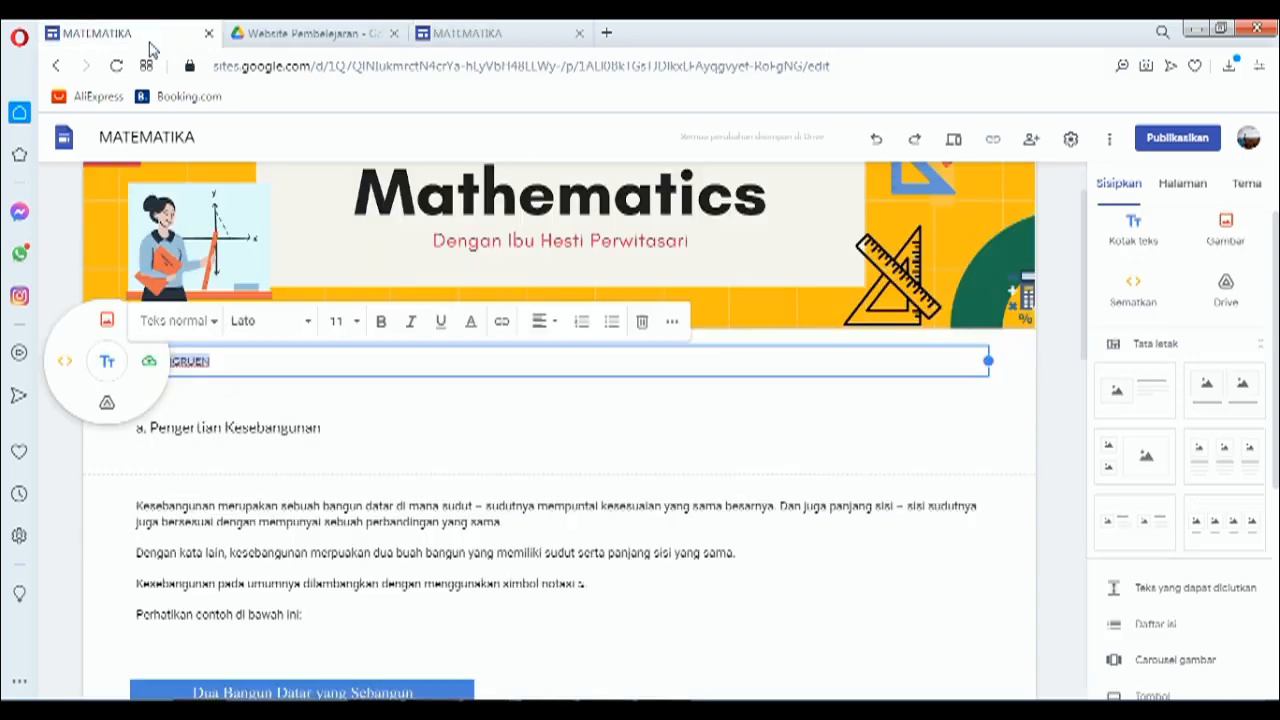
click(261, 427)
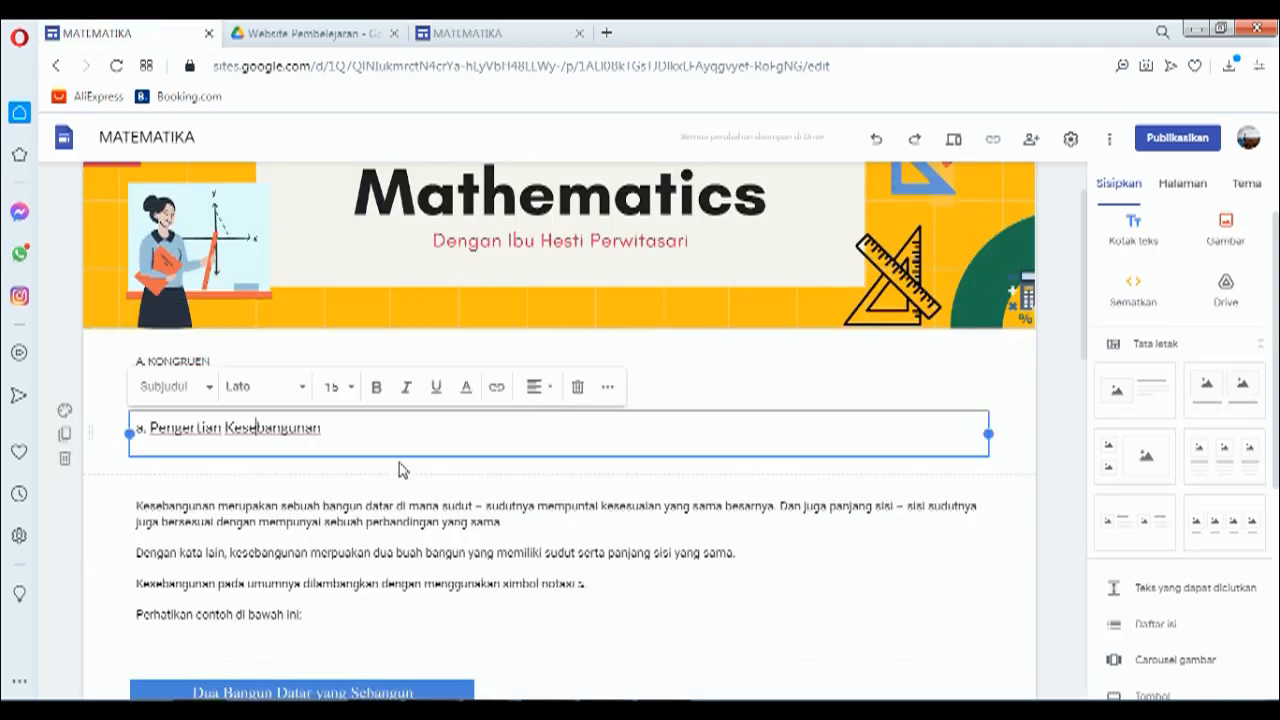
key(ctrl+a)
key(ctrl+c)
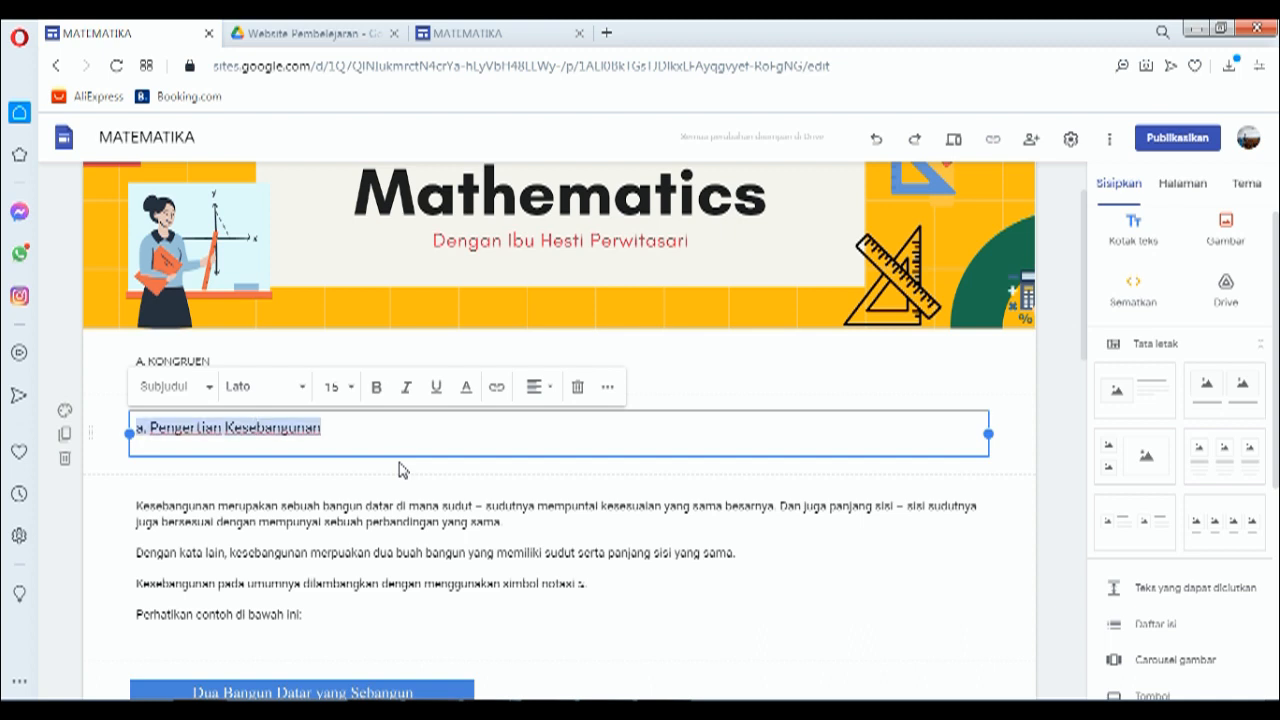
click(466, 33)
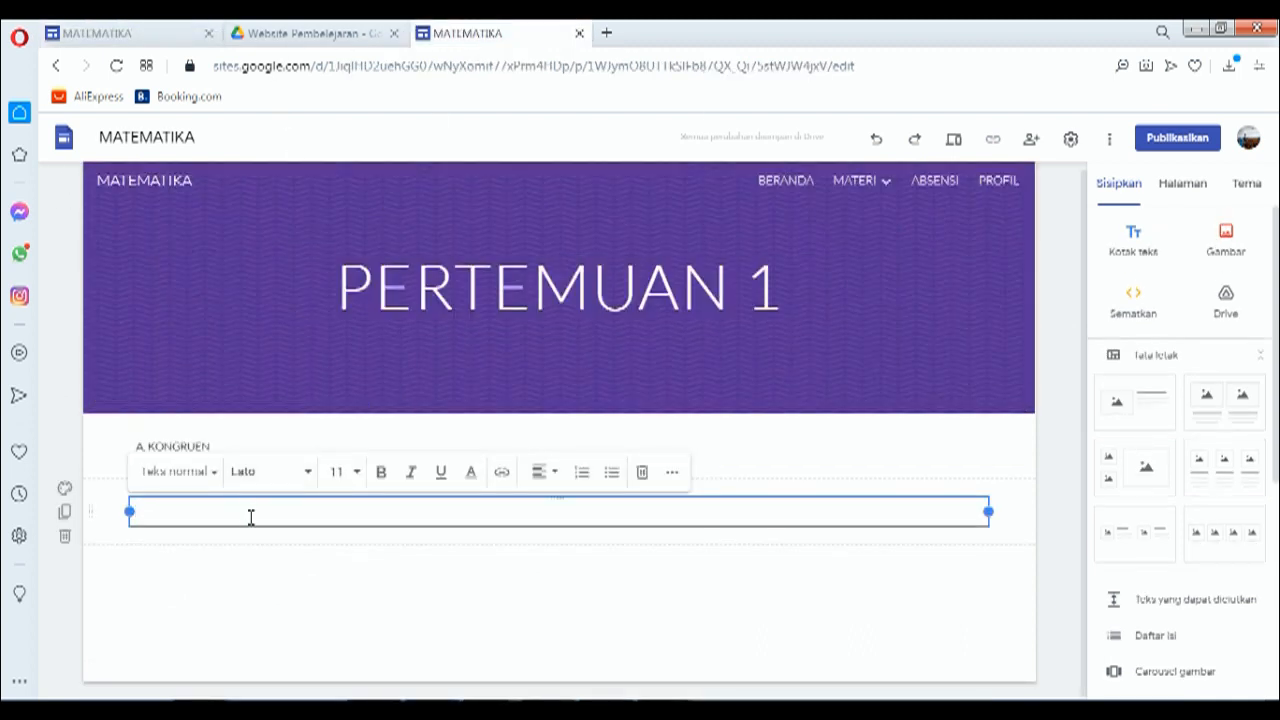
key(ctrl+v)
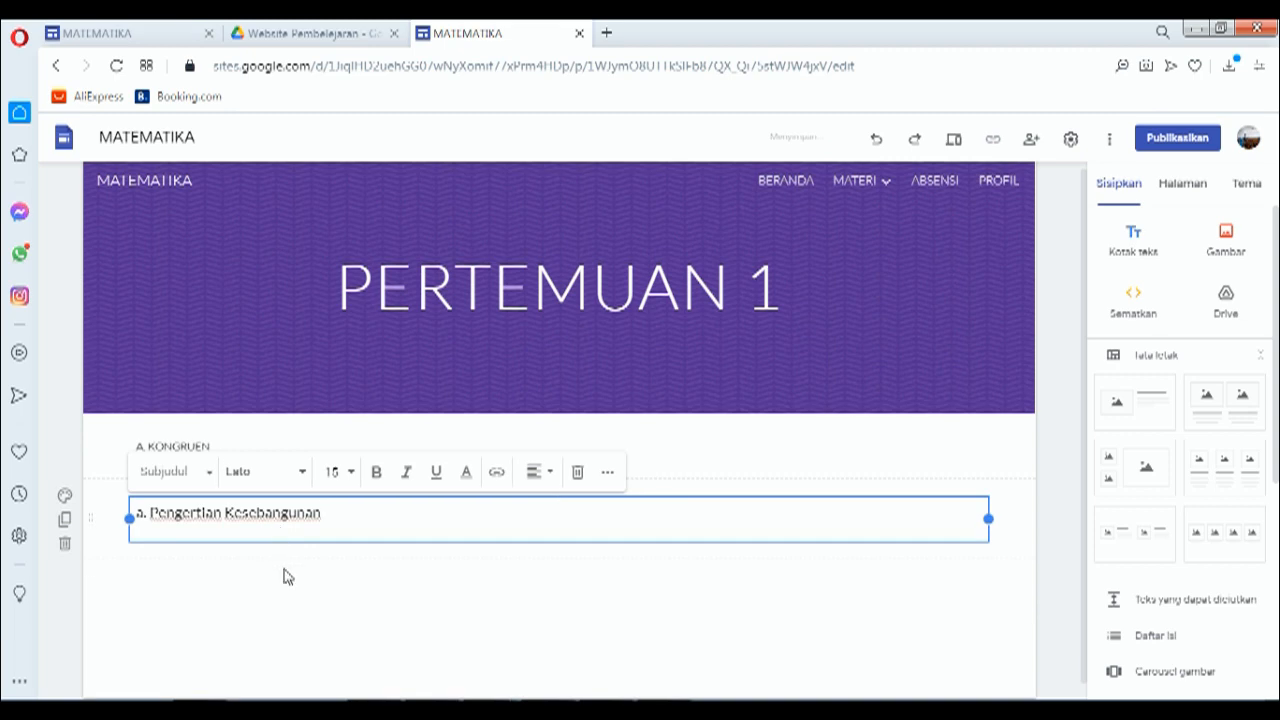
Step: Copy the four Kesebangunan explanation paragraphs into a new text box below the subheading
click(160, 33)
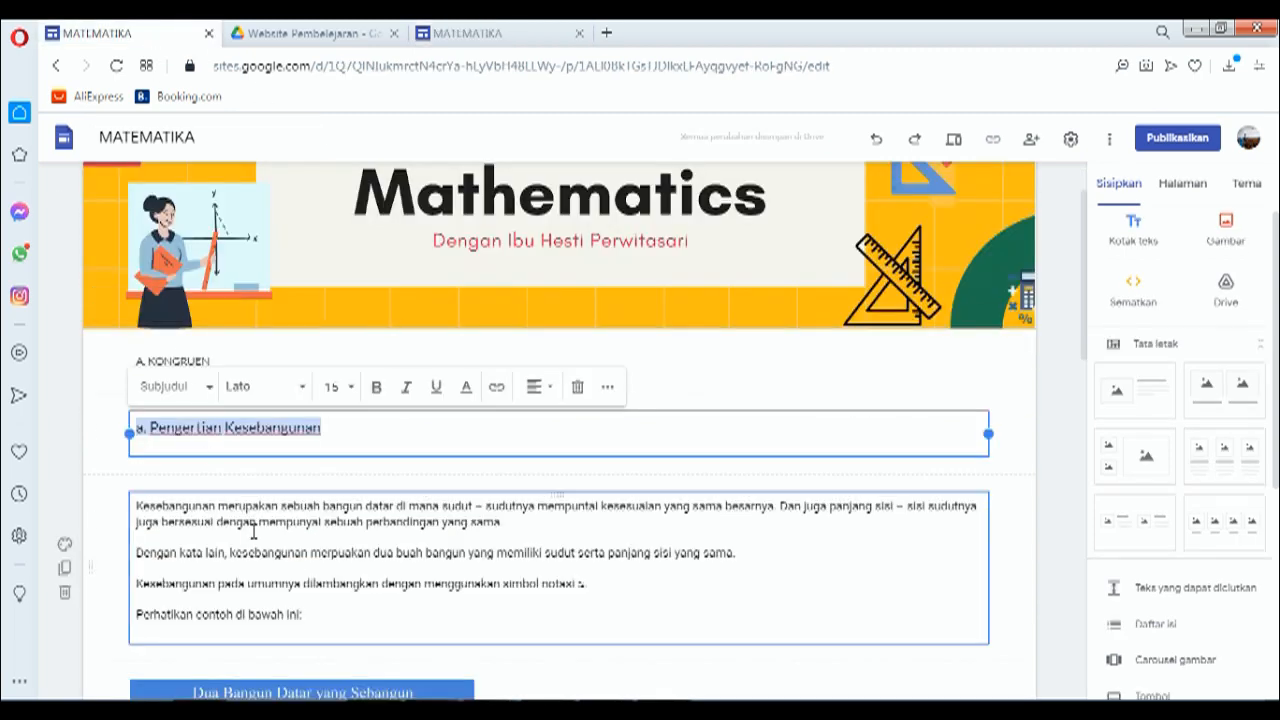
click(253, 532)
key(ctrl+a)
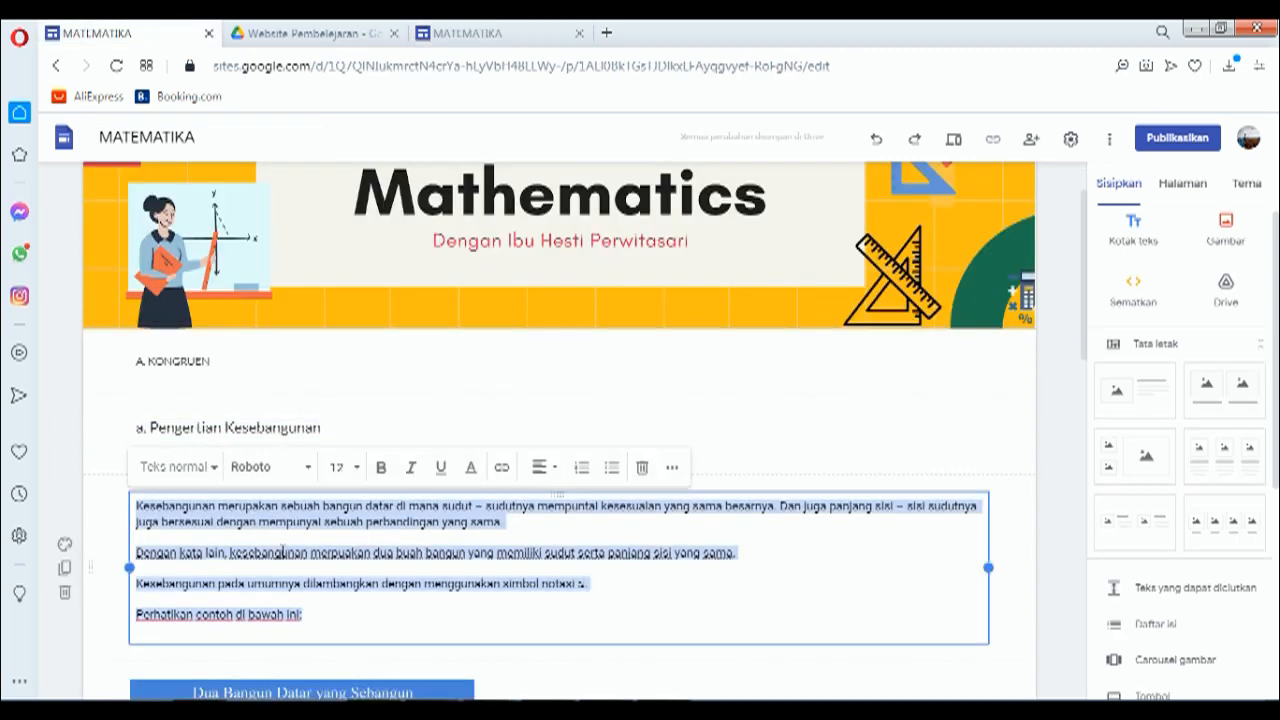
click(482, 36)
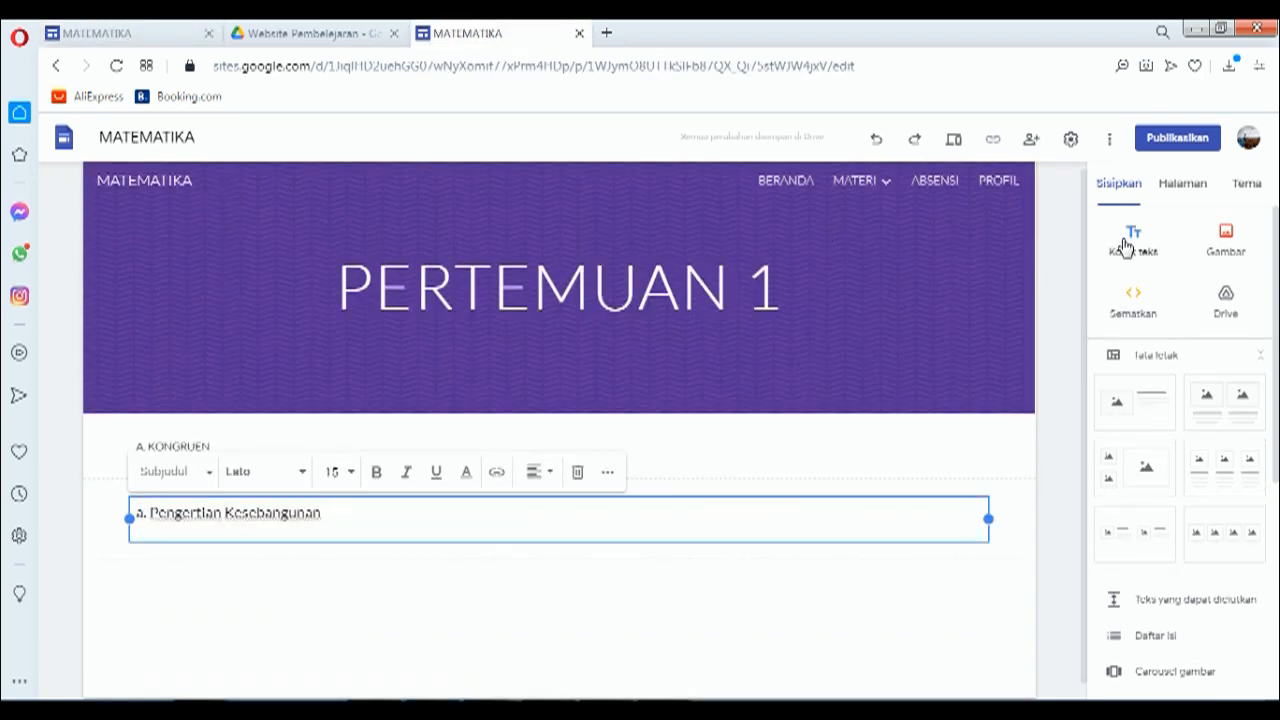
click(1125, 245)
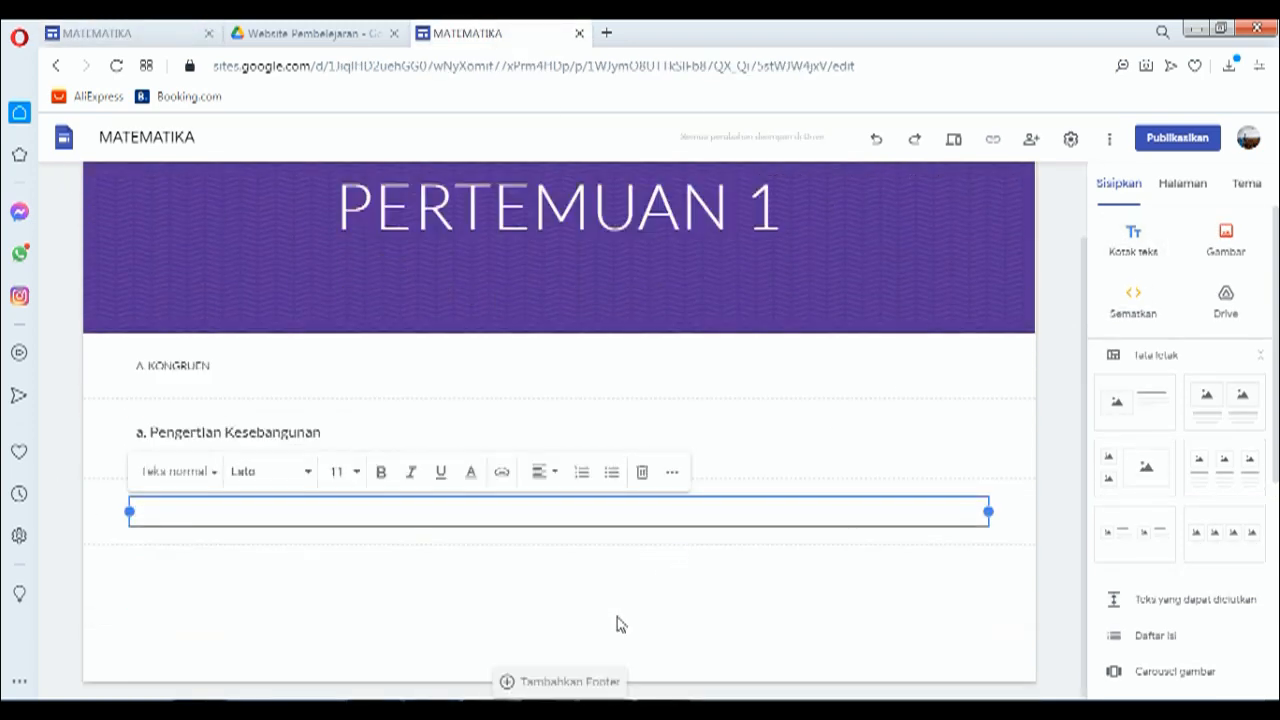
text(Kesebangunan merupakan sebuah bangun datar di mana sudut – sudutnya mempuntai kesesuaian yang sama besarnya. Dan juga panjang sisi – sisi sudutnya juga bersesuai dengan mempunyai sebuah perbandingan yang sama.  Dengan kata lain, kesebangunan merupakan dua buah bangun yang memiliki sudut serta panjang sisi yang sama.  Kesebangunan pada umumnya dilambangkan dengan menggunakan simbol notasi ≈.  Perhatikan contoh di bawah ini)
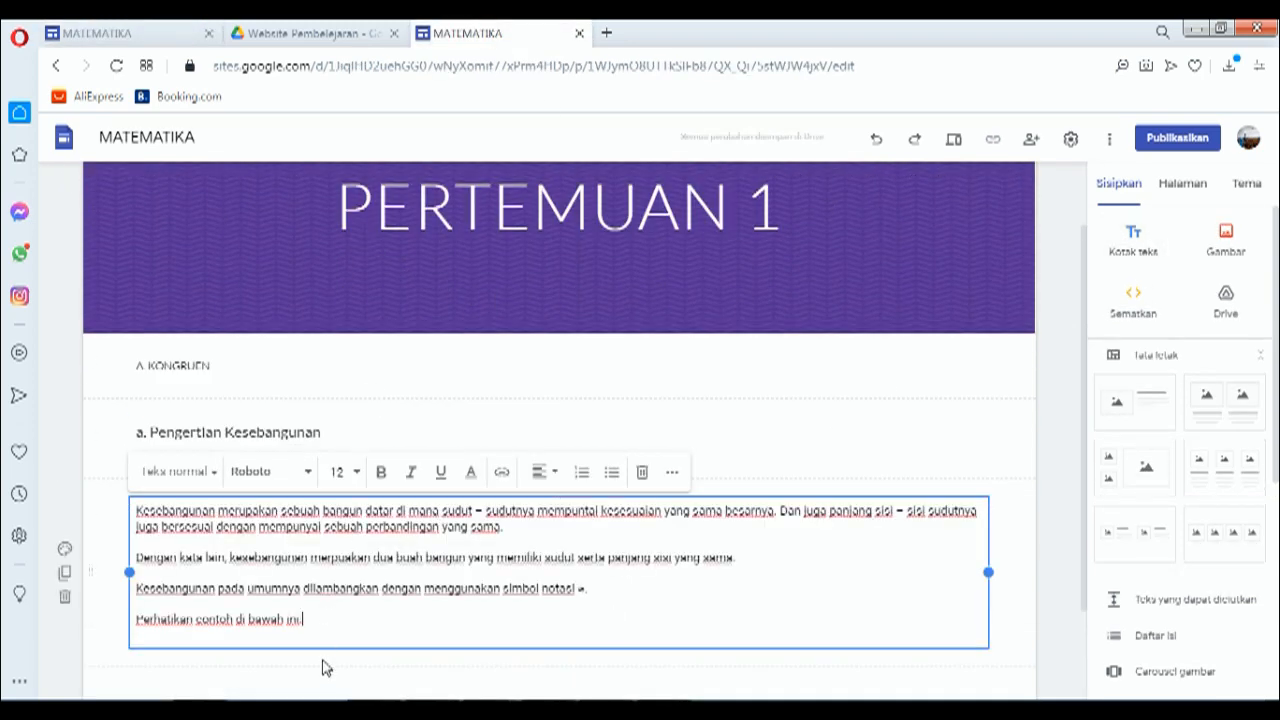
click(323, 672)
scroll(286, 494, down, 1)
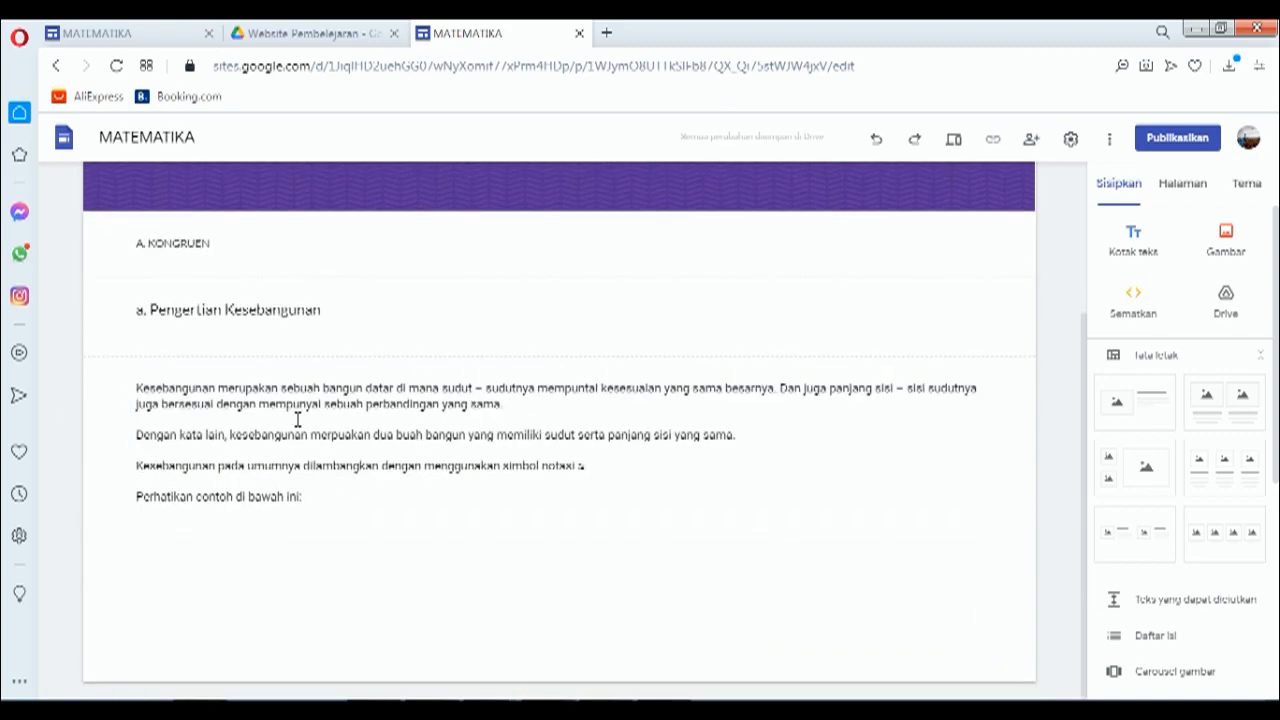
click(143, 30)
scroll(369, 433, down, 3)
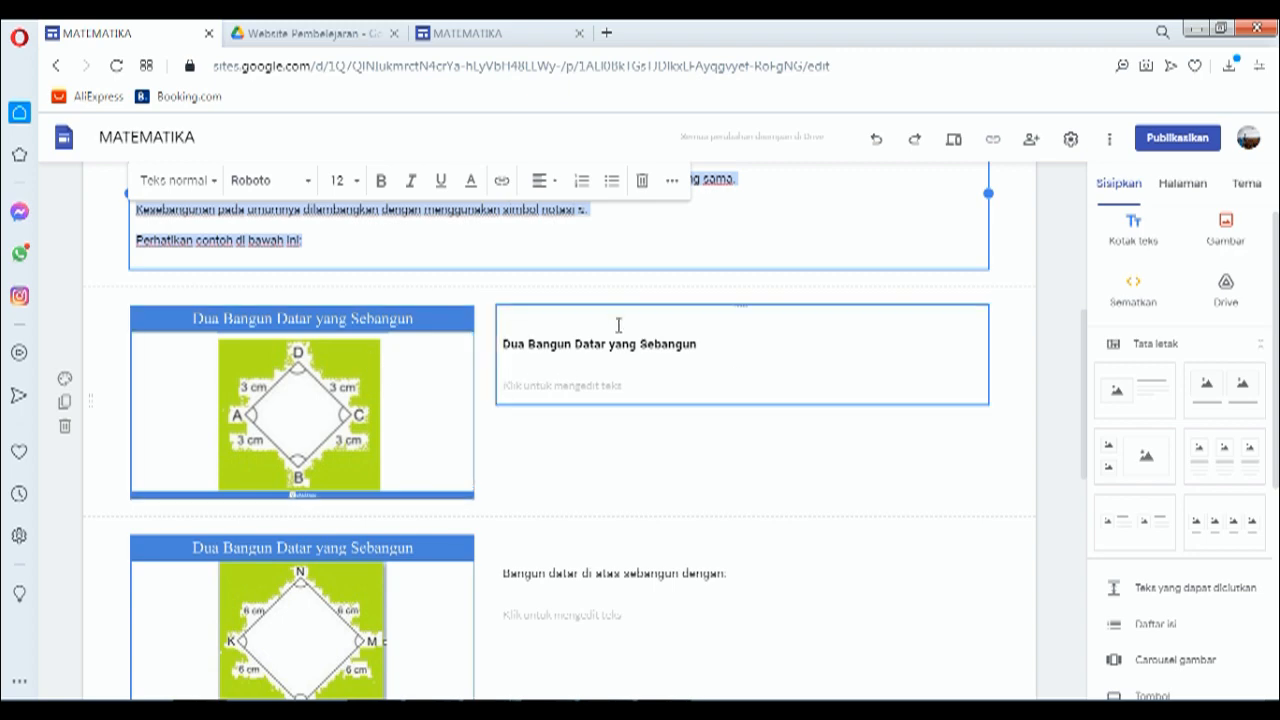
click(470, 33)
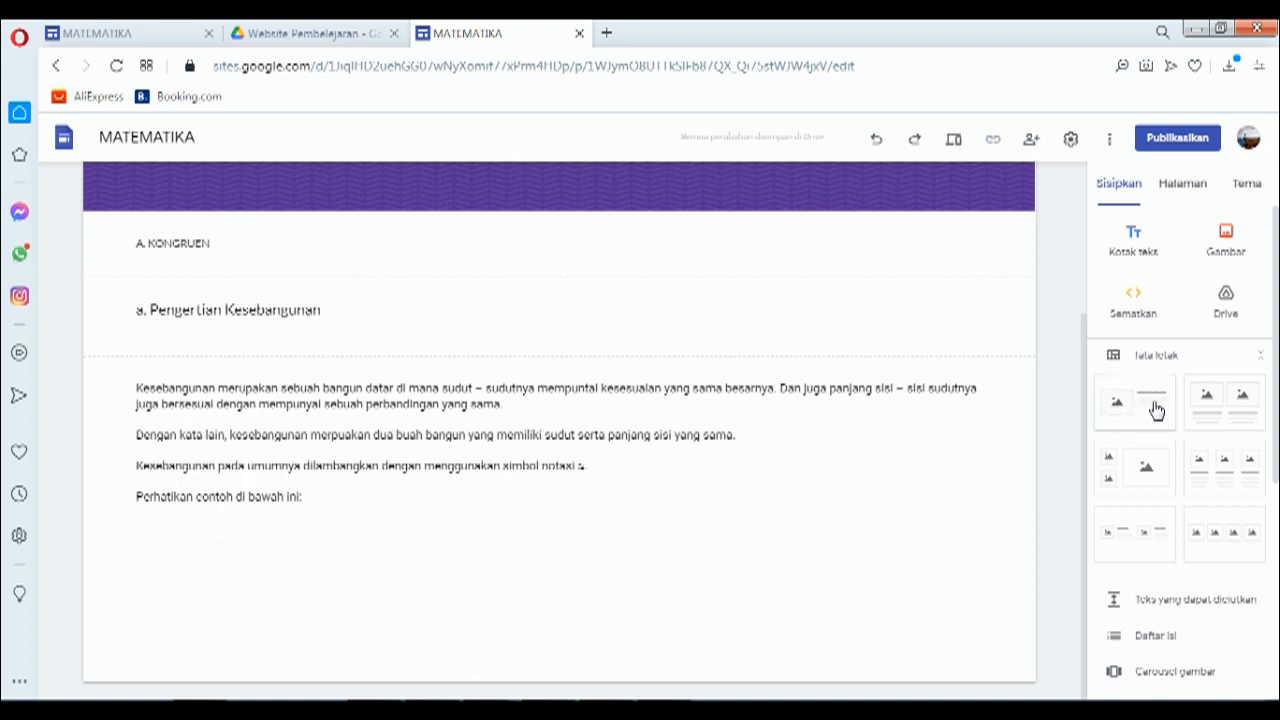
Step: Insert an image-and-text layout and upload kesebangunan-dan-kekongruenan-kelas-12.jpg into its image placeholder
click(1120, 408)
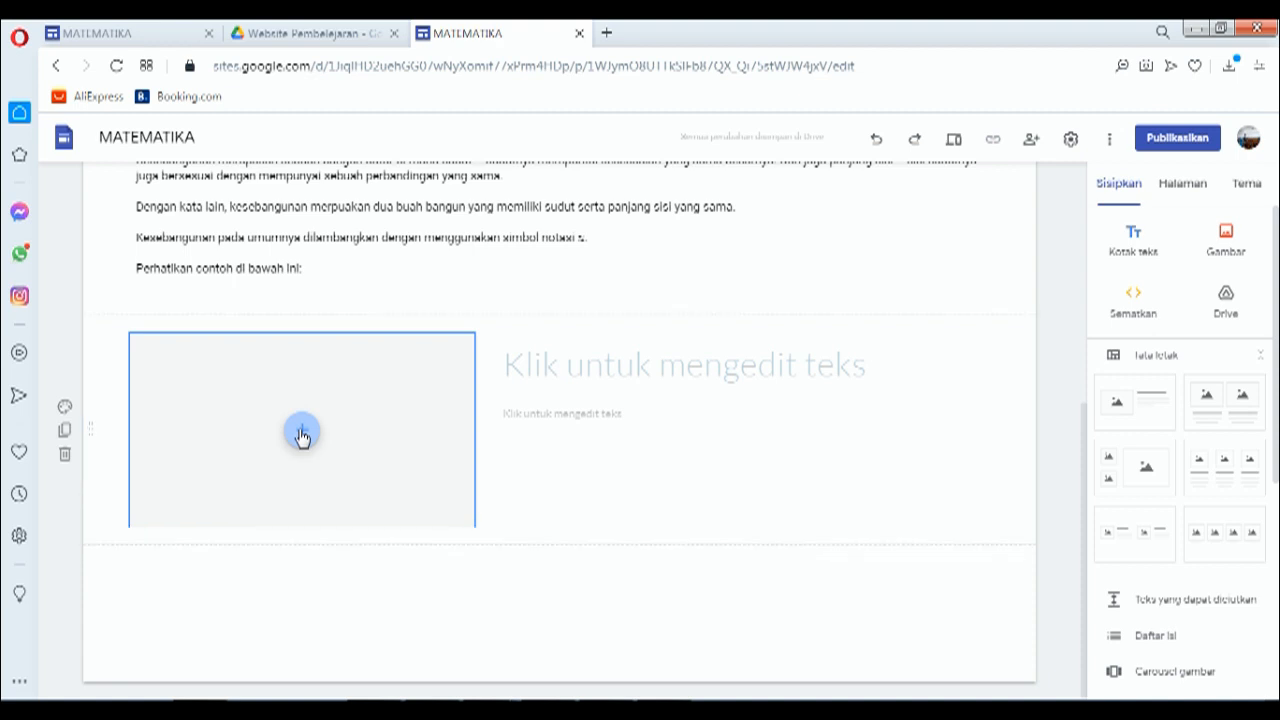
click(302, 434)
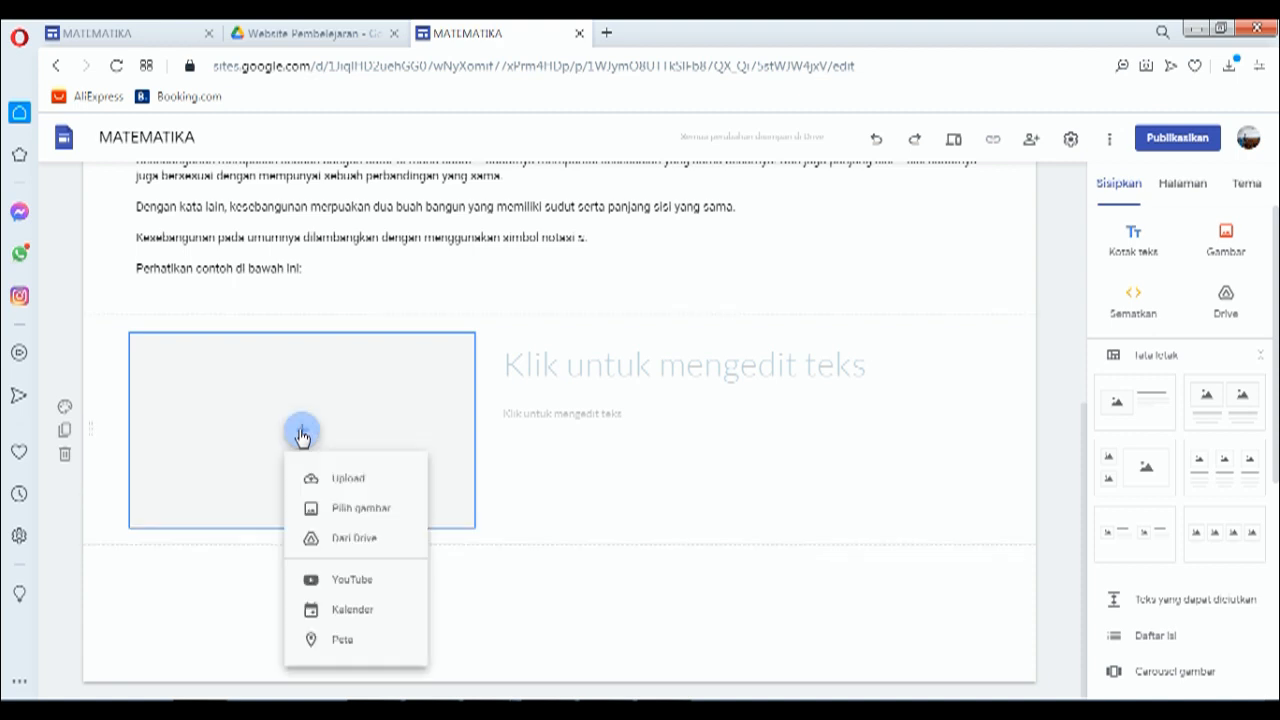
click(348, 480)
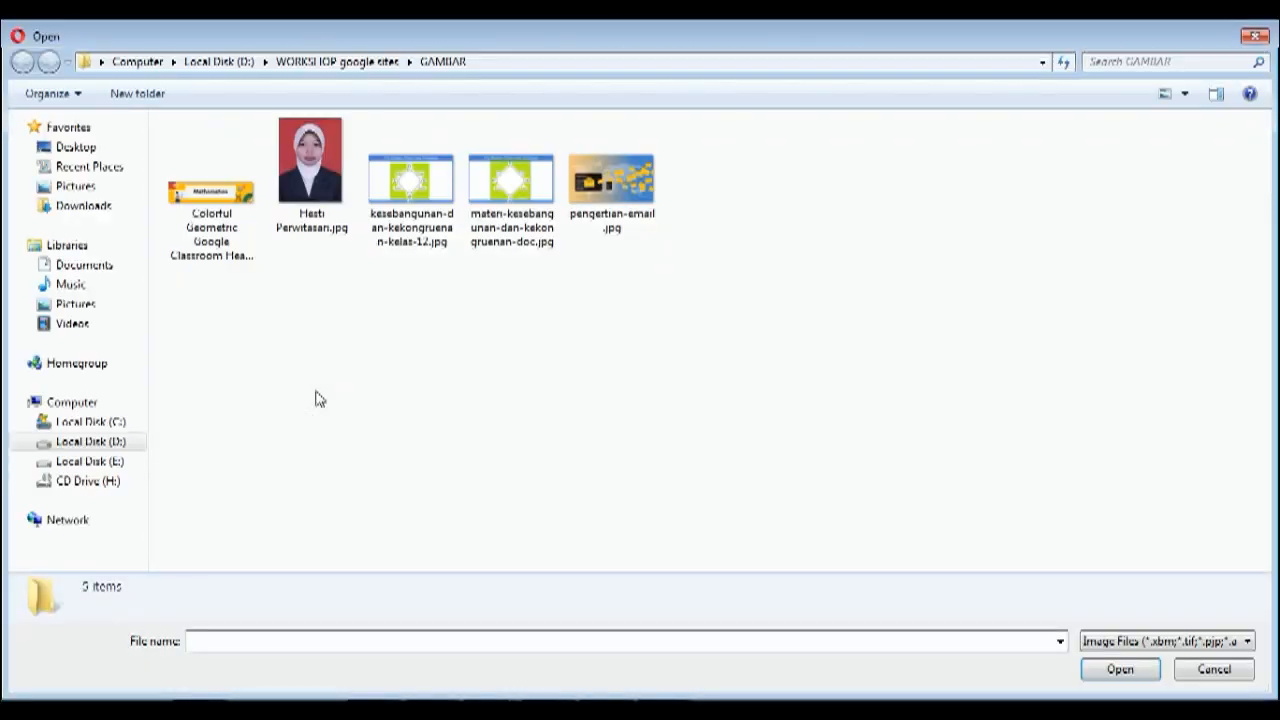
click(417, 200)
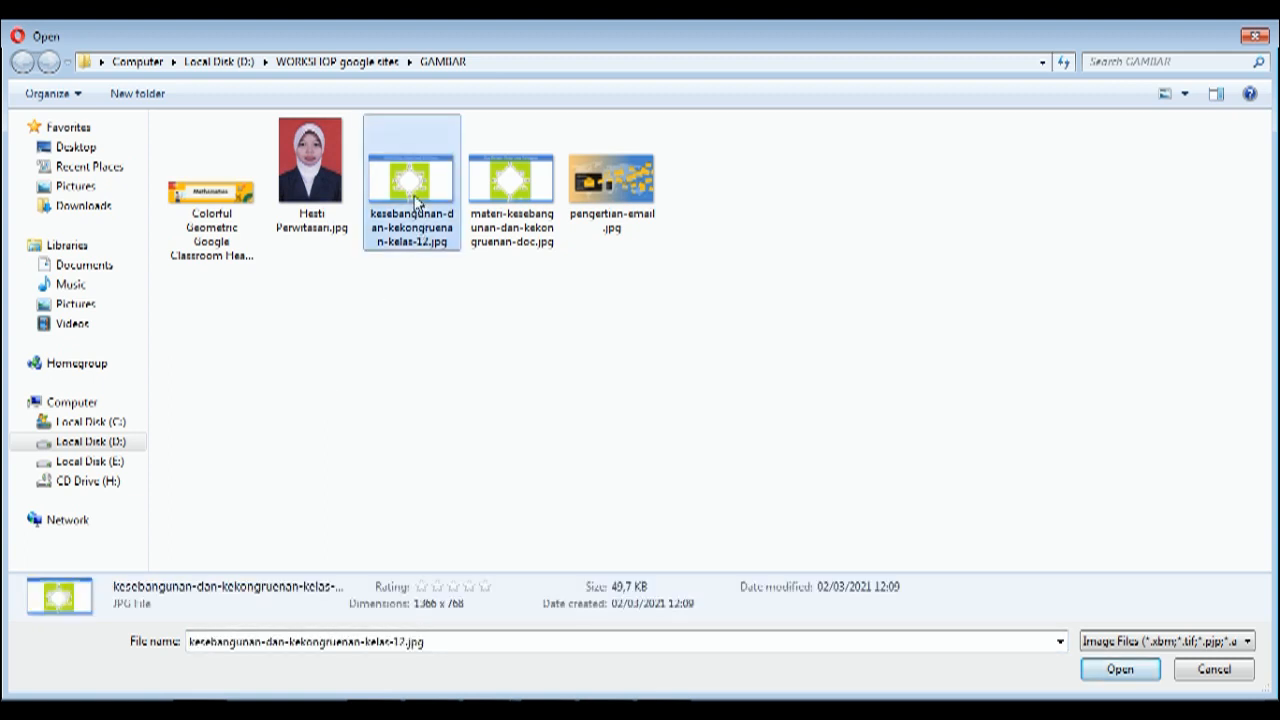
click(1110, 670)
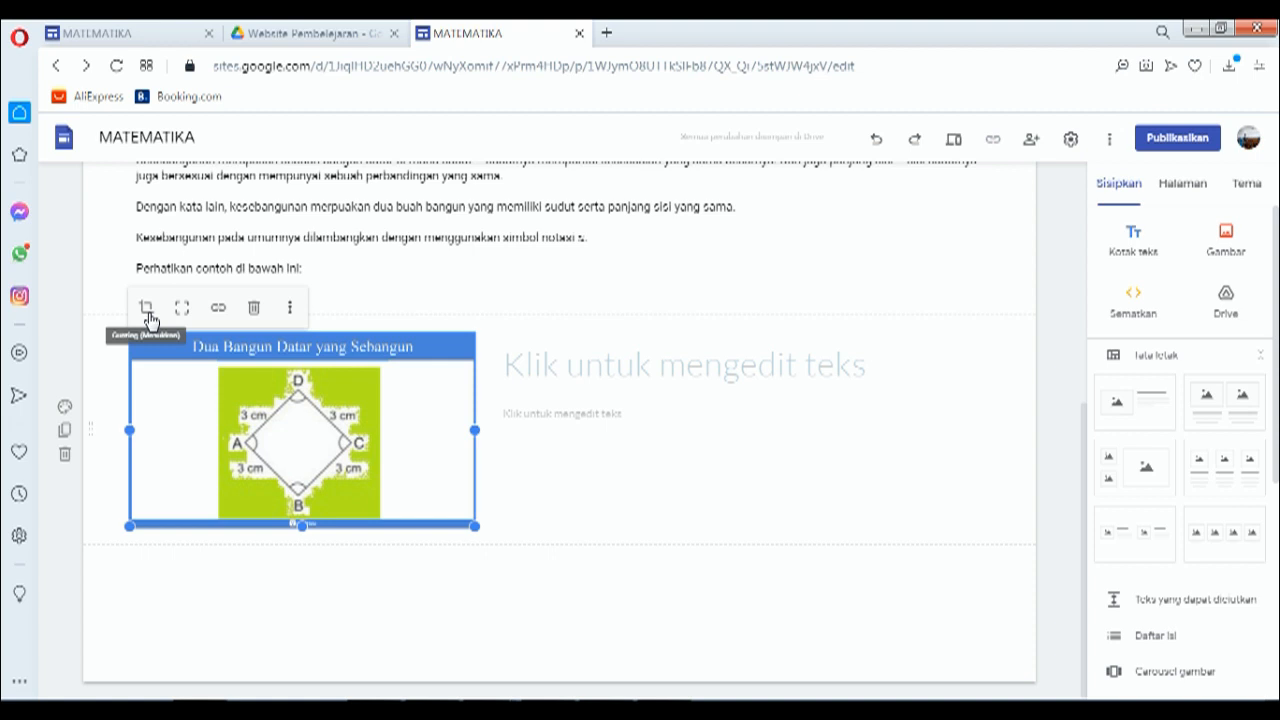
Step: Paste the 'Dua Bangun Datar yang Sebangun' heading, copied from the reference site, as the block's title
click(649, 366)
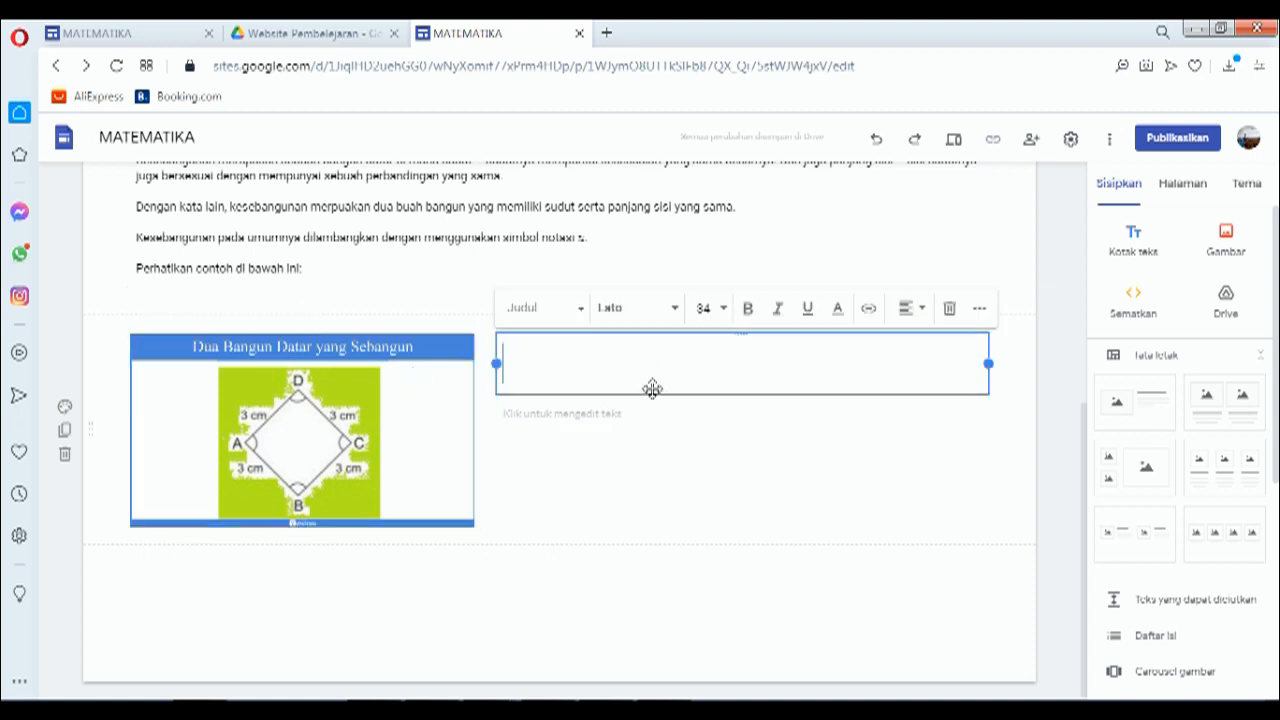
click(103, 35)
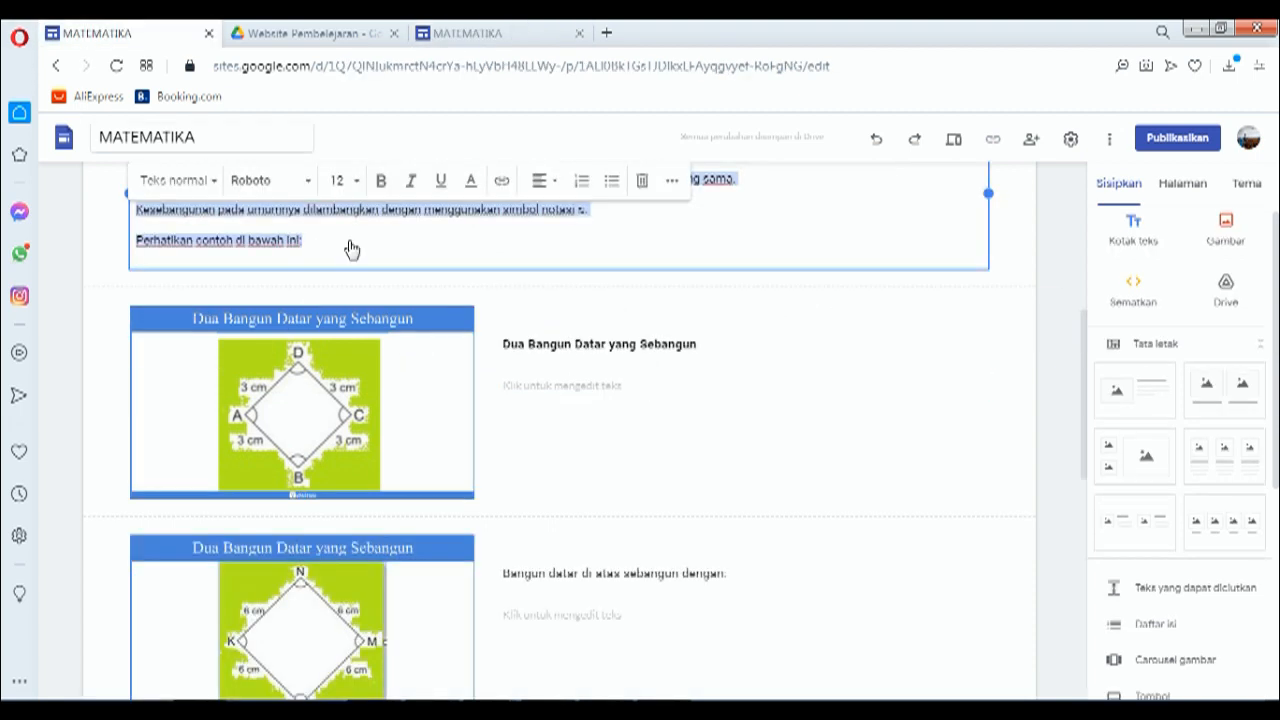
click(576, 344)
triple_click(576, 346)
key(ctrl+c)
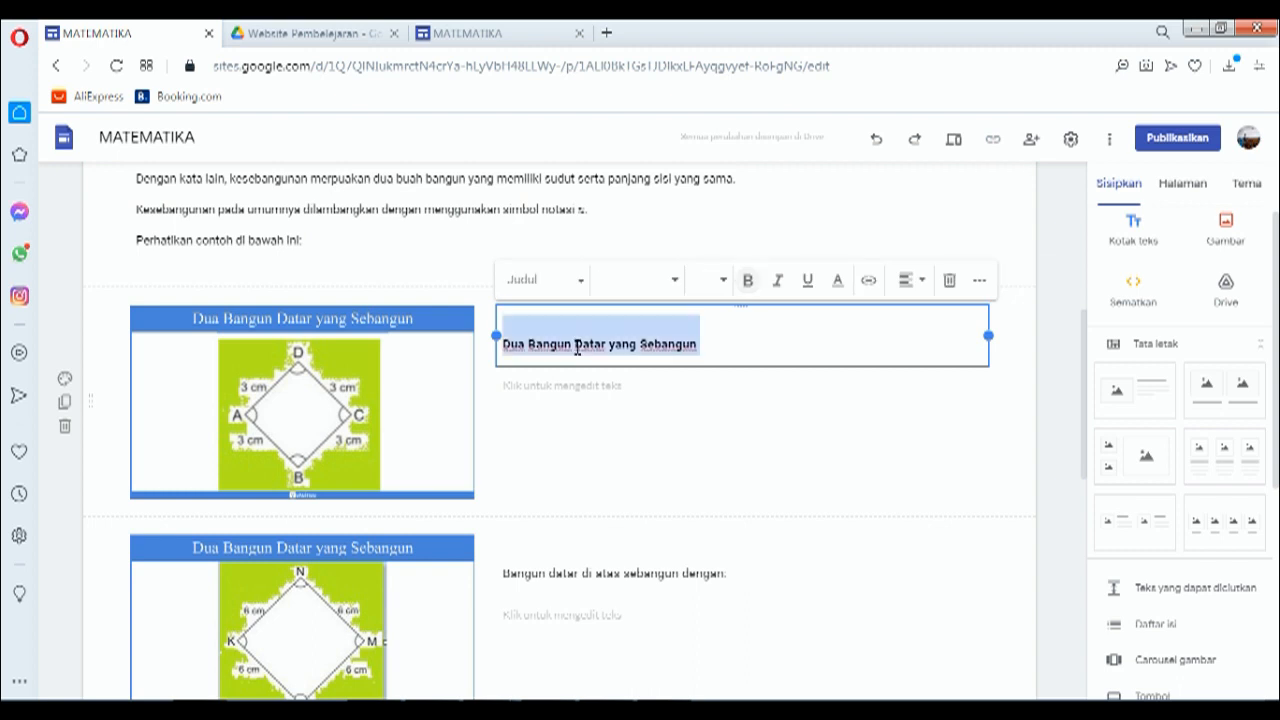
click(467, 33)
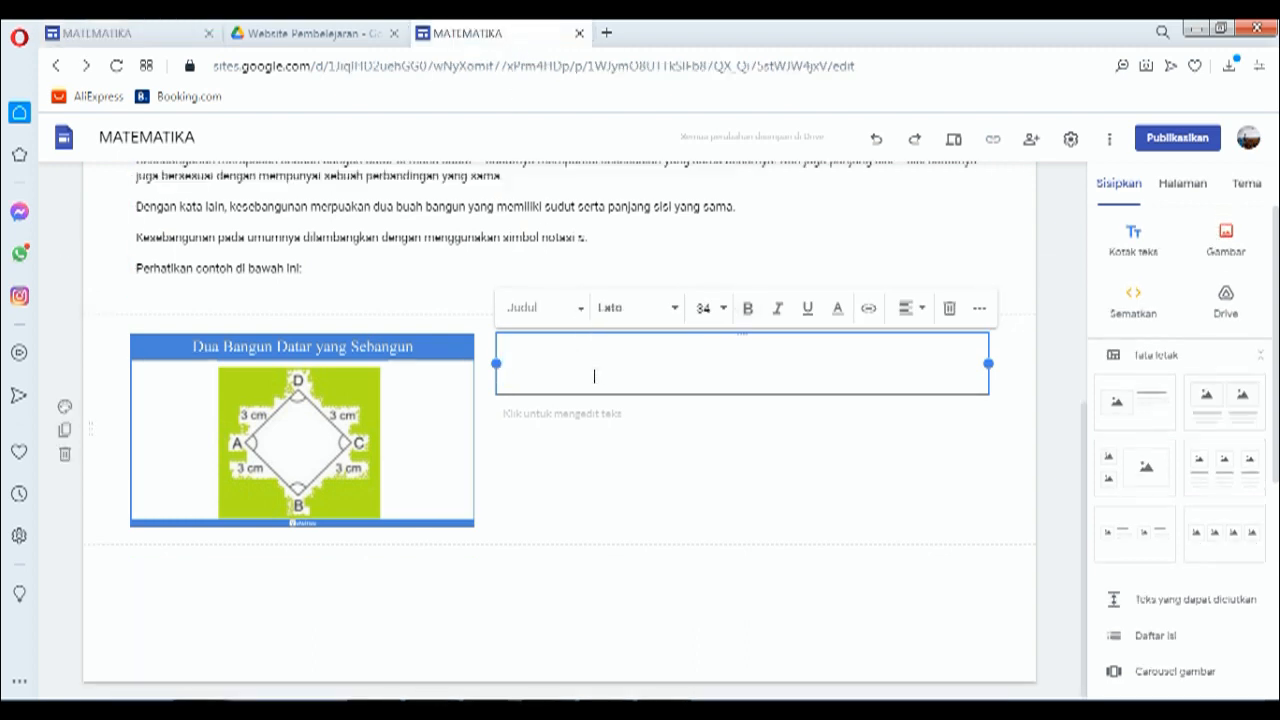
key(ctrl+v)
key(BackSpace)
click(714, 588)
scroll(571, 354, up, 3)
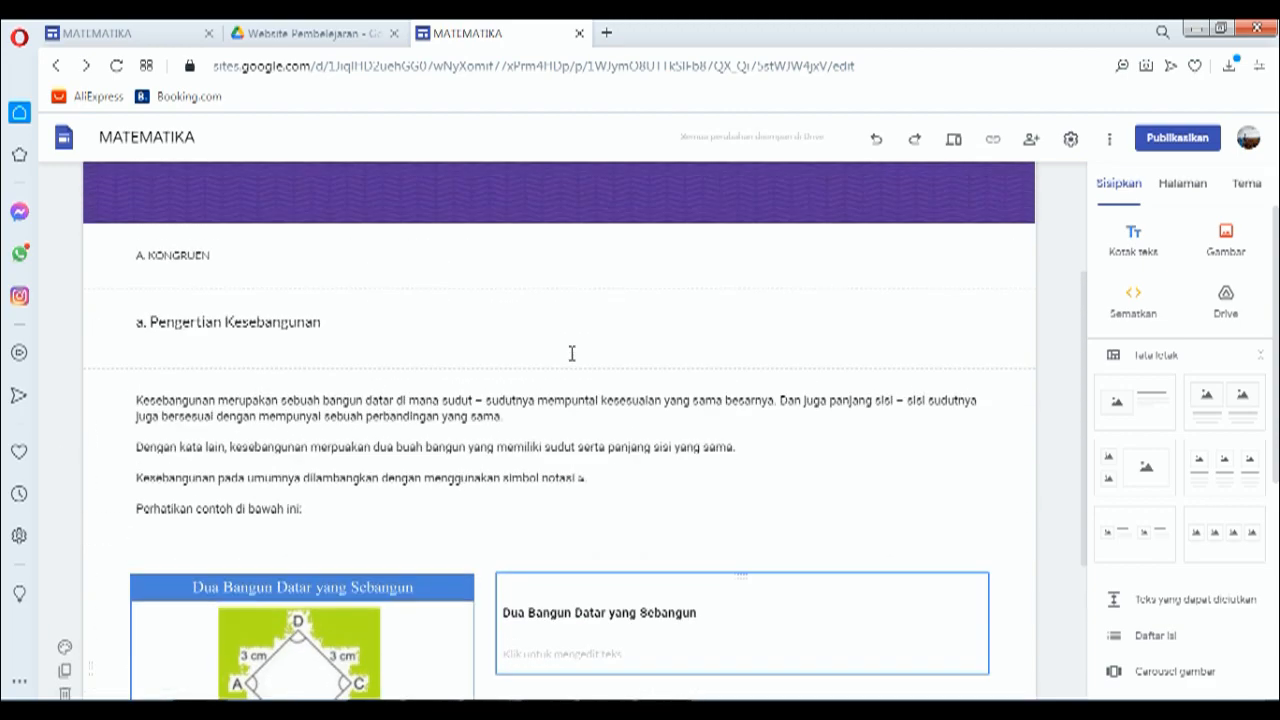
scroll(571, 353, up, 2)
scroll(571, 353, down, 3)
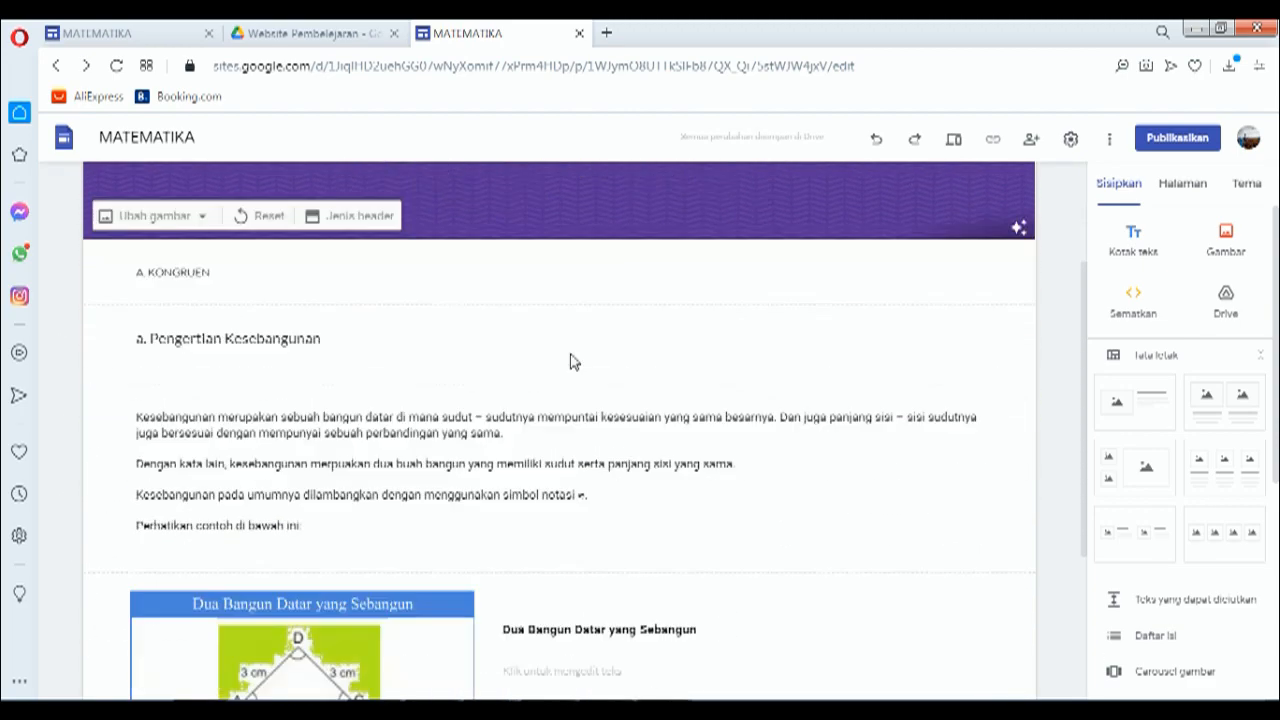
scroll(571, 353, up, 1)
scroll(571, 353, up, 1)
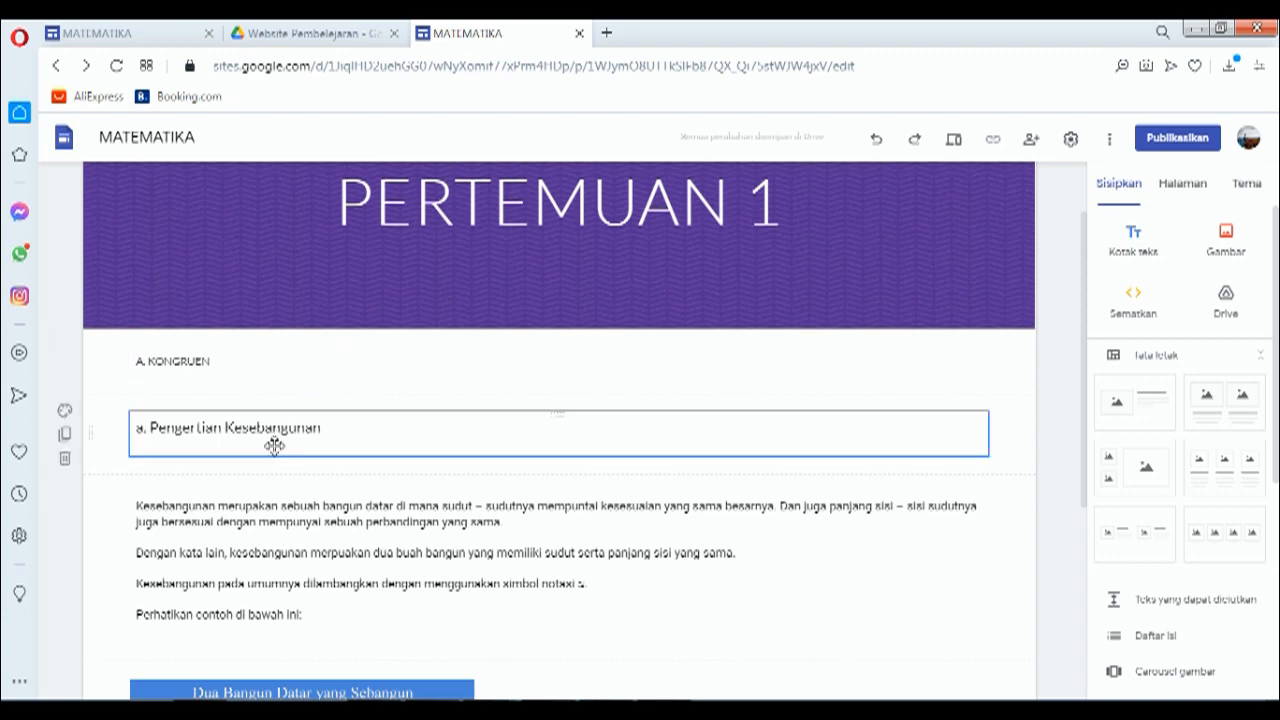
scroll(274, 434, down, 2)
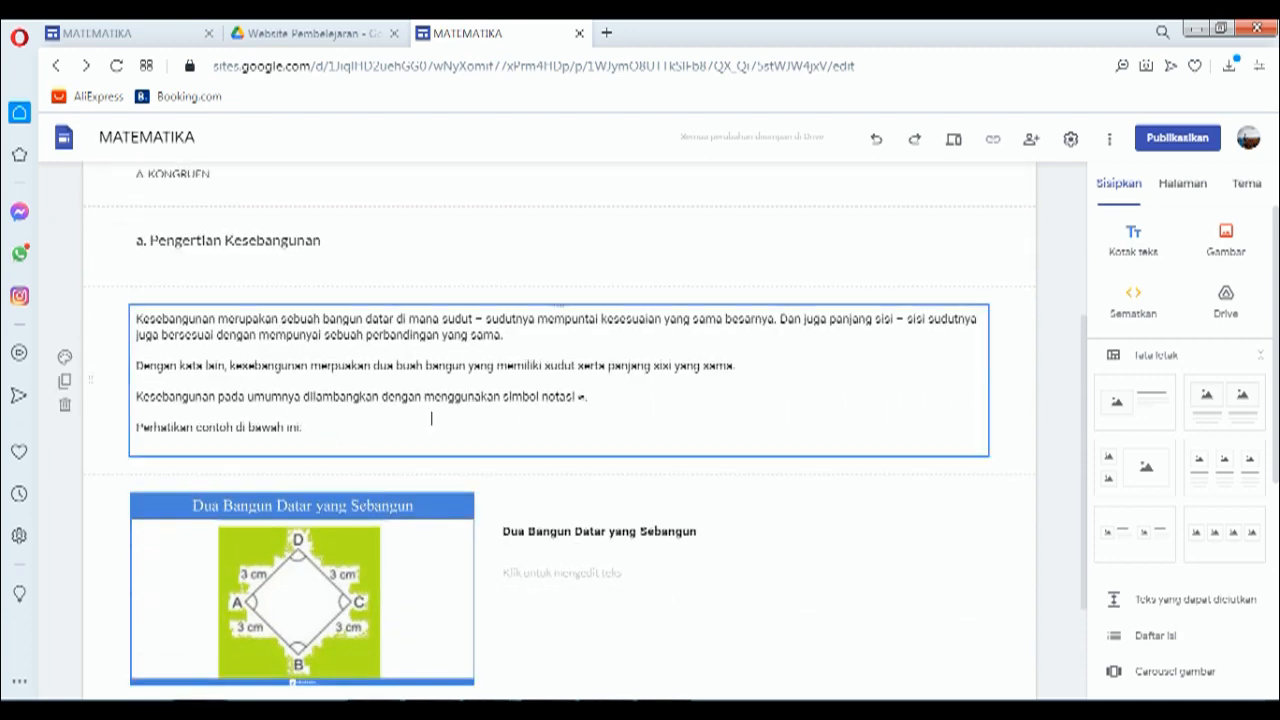
scroll(412, 420, down, 2)
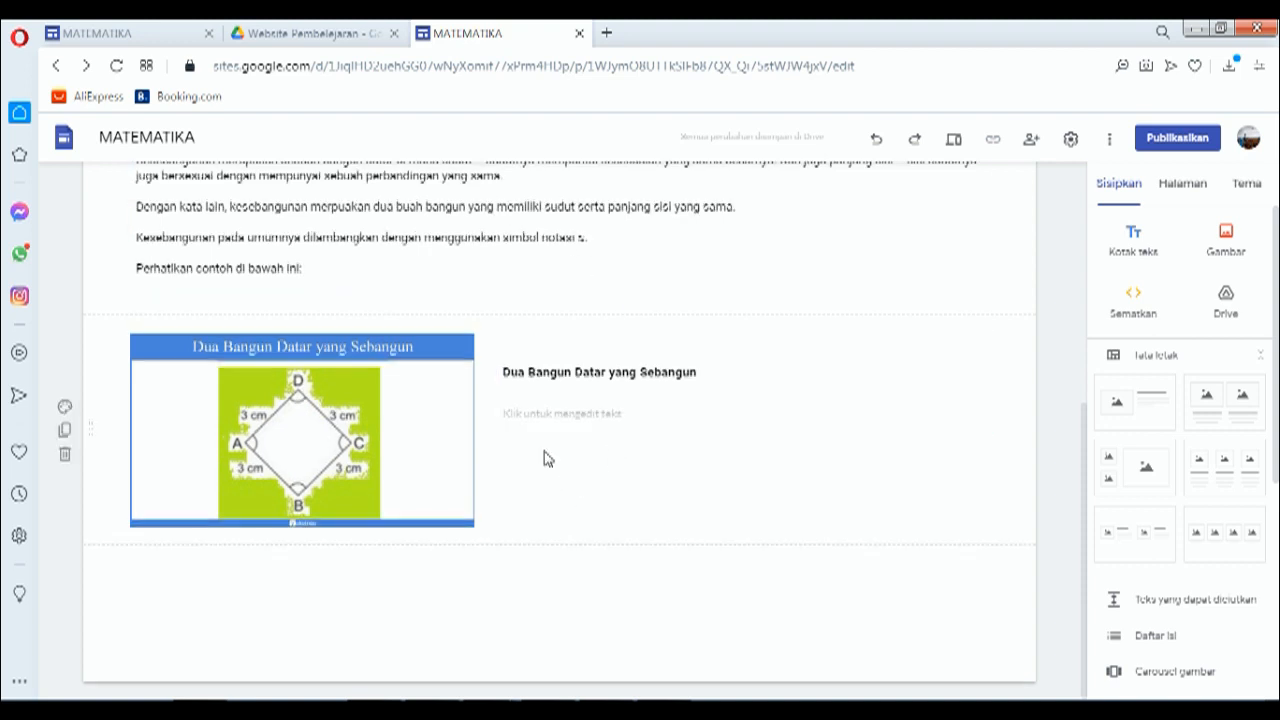
scroll(546, 457, up, 3)
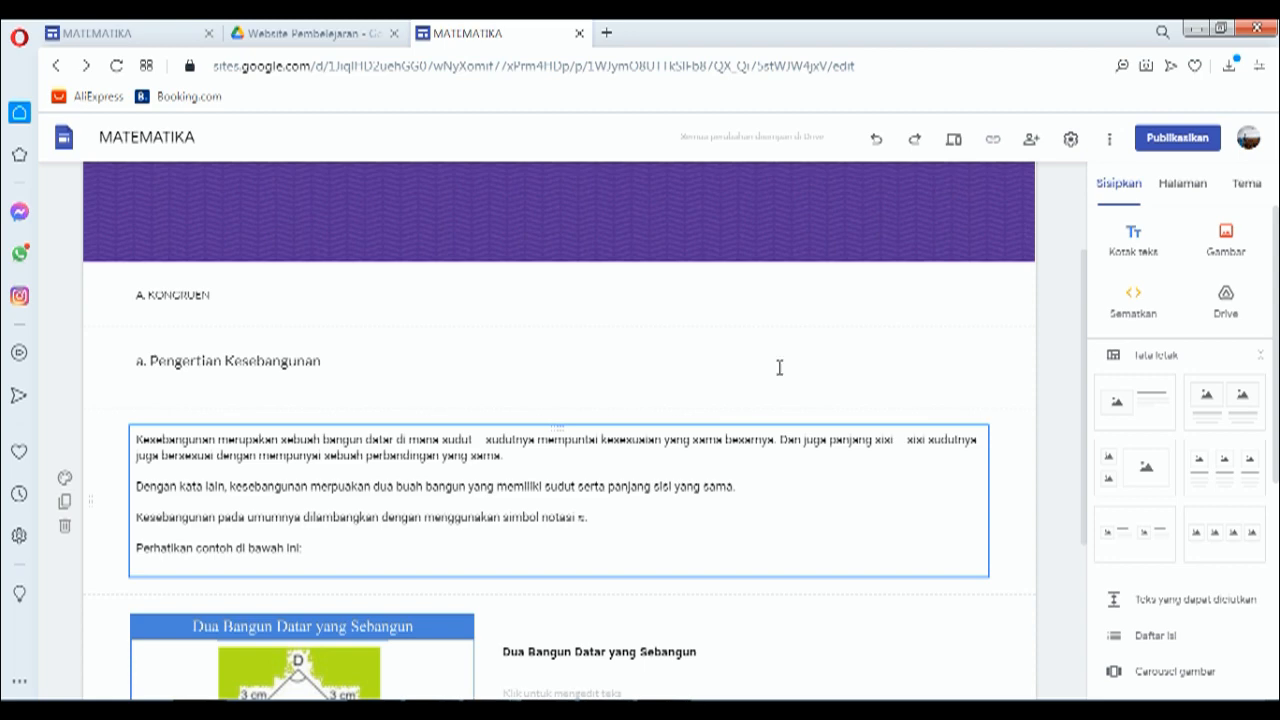
scroll(940, 258, up, 2)
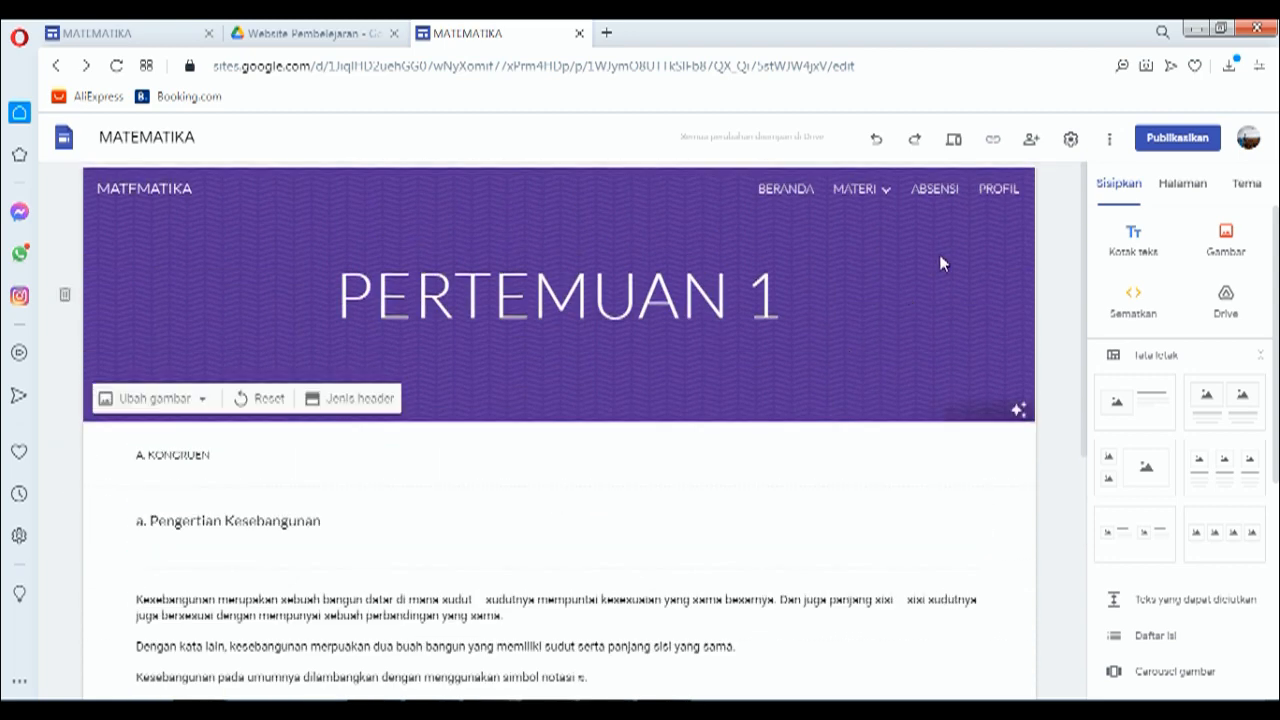
Step: Embed the 'ABSENSI PEMBELAJARAN ONLINE – SEMESTER GENAP' Google Form below the ABSENSI page header
click(948, 194)
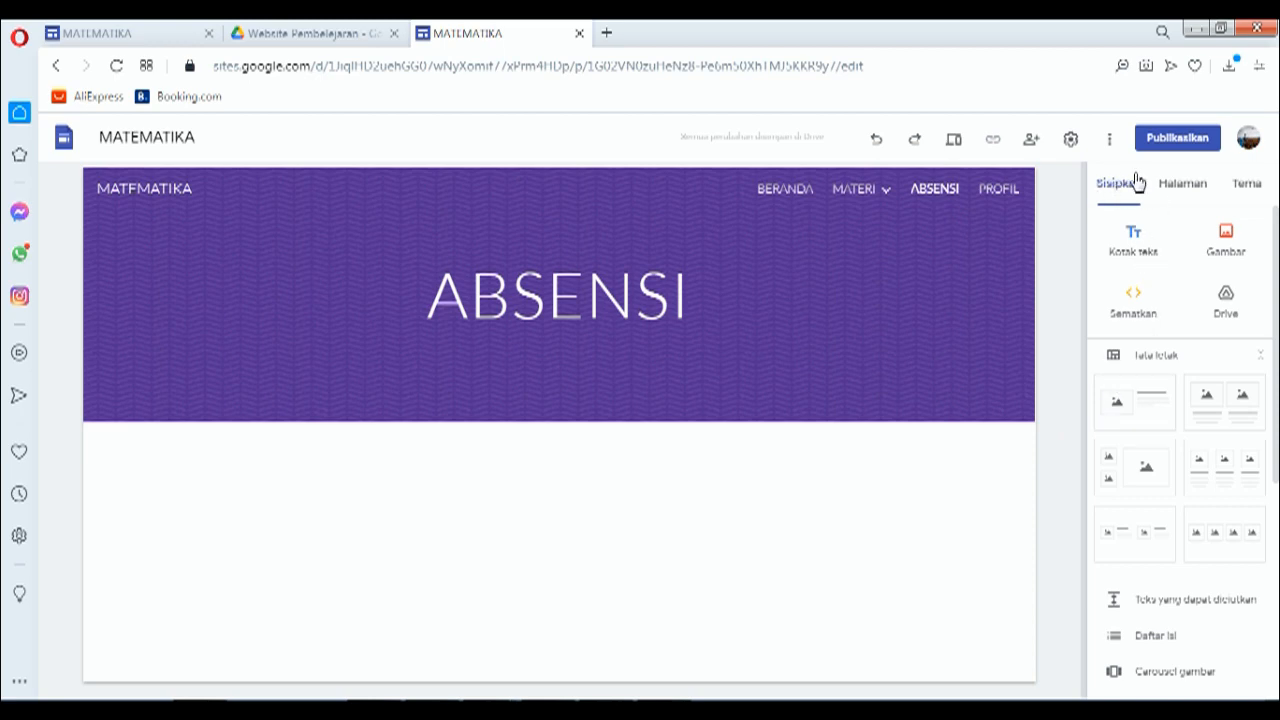
scroll(1146, 350, down, 4)
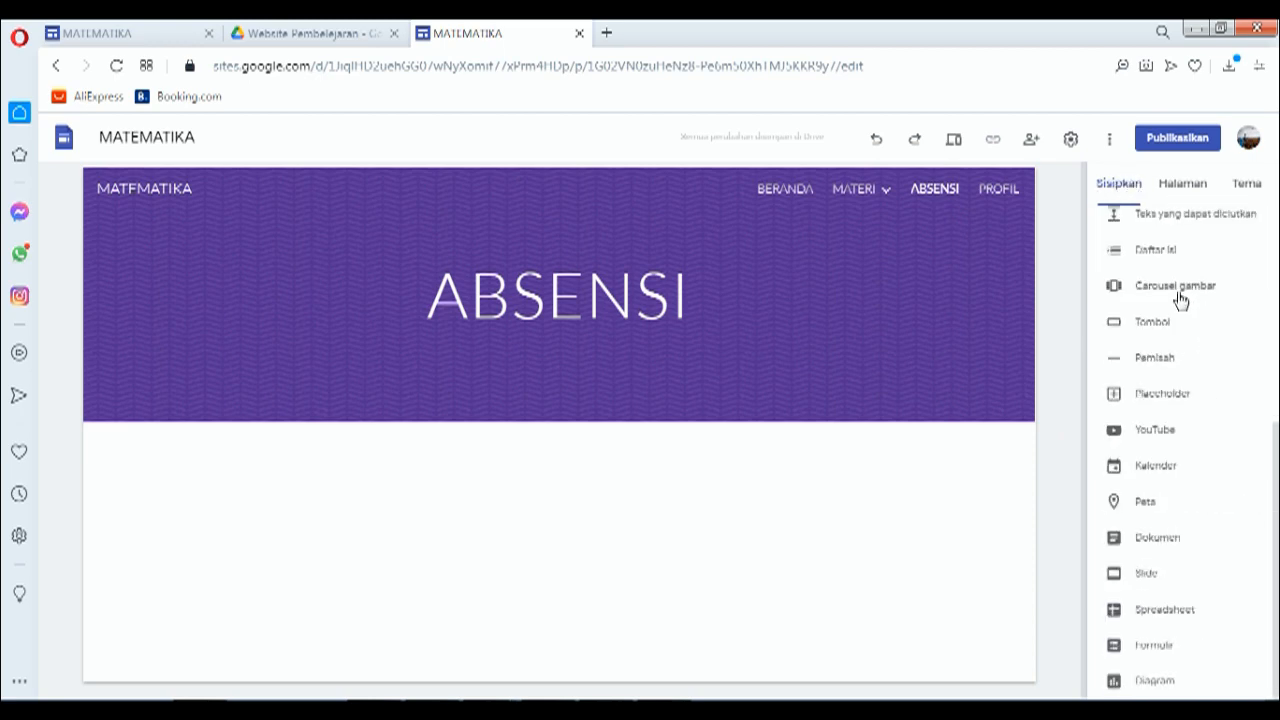
click(1150, 646)
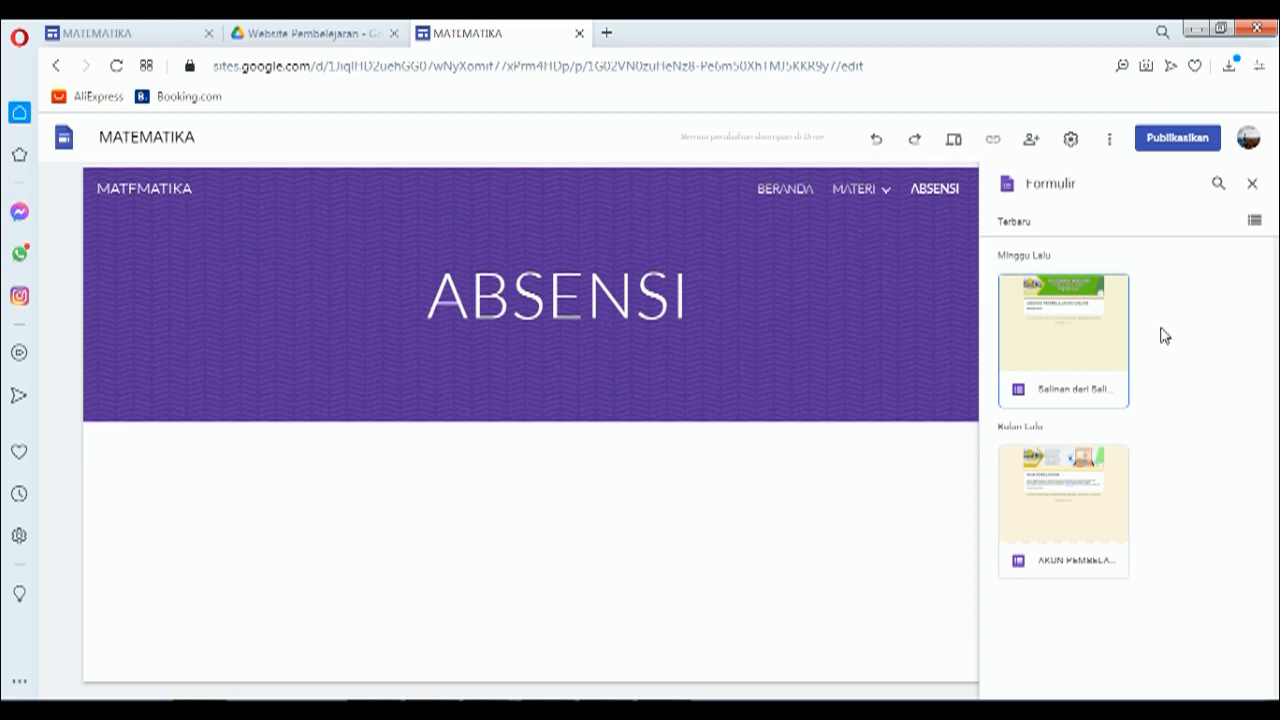
click(1063, 330)
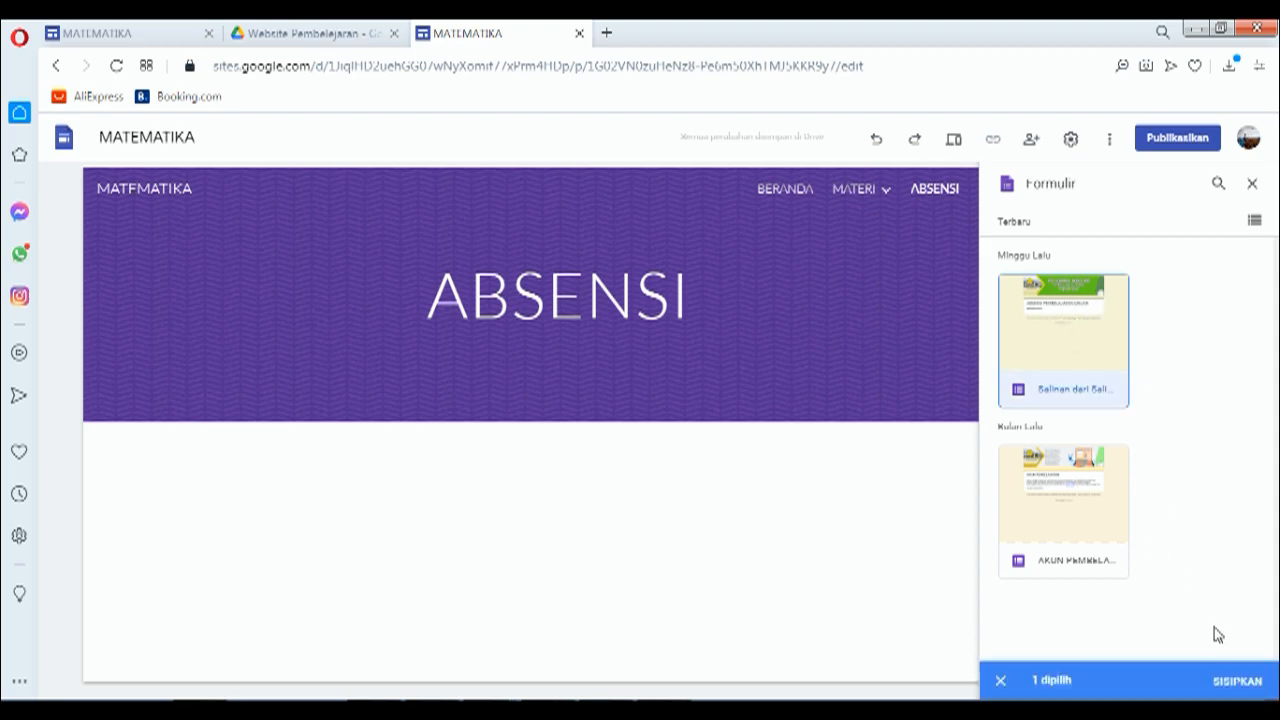
click(1238, 682)
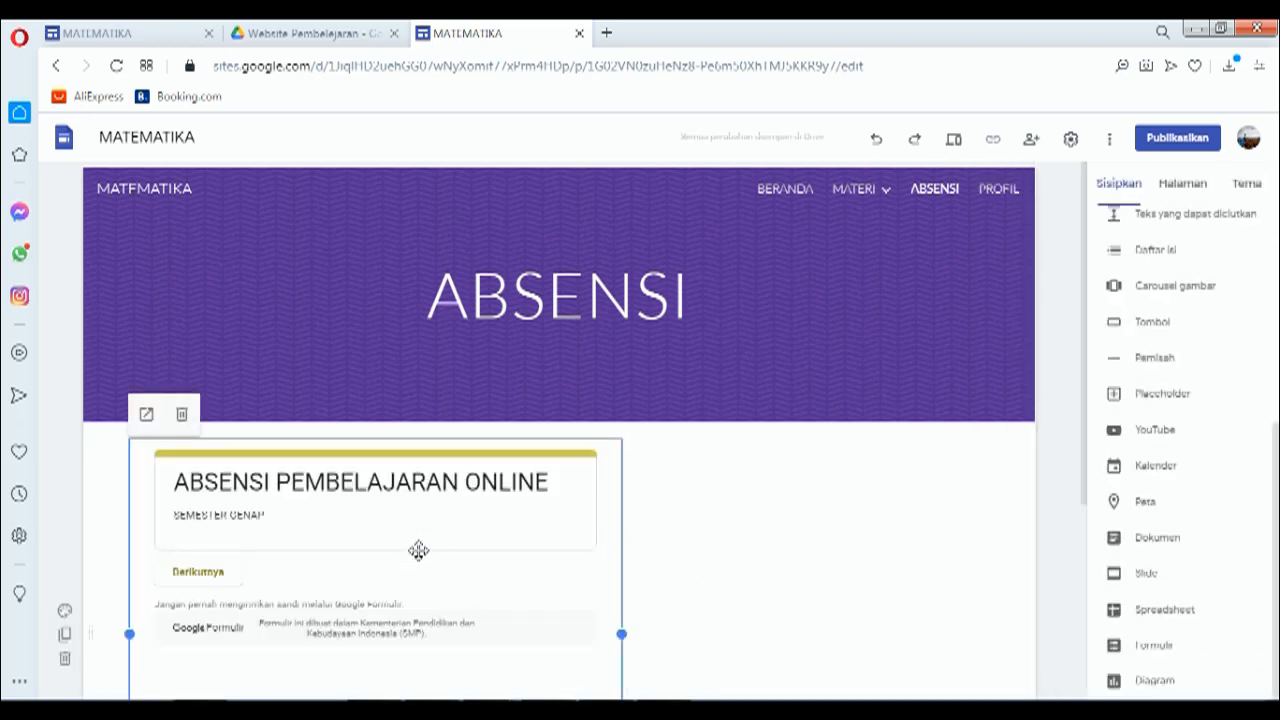
scroll(466, 520, down, 2)
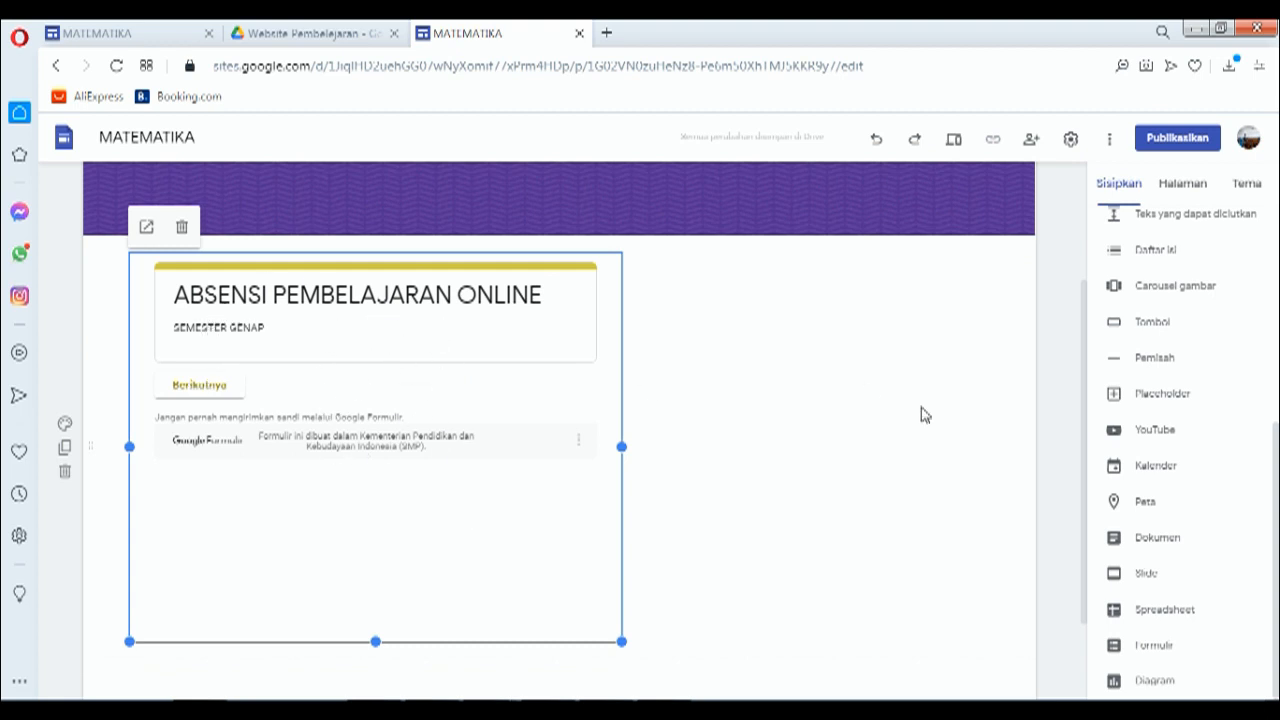
scroll(923, 414, up, 2)
Step: Compare the reference site's finished PROFIL page with the new site's blank PROFIL page
click(997, 190)
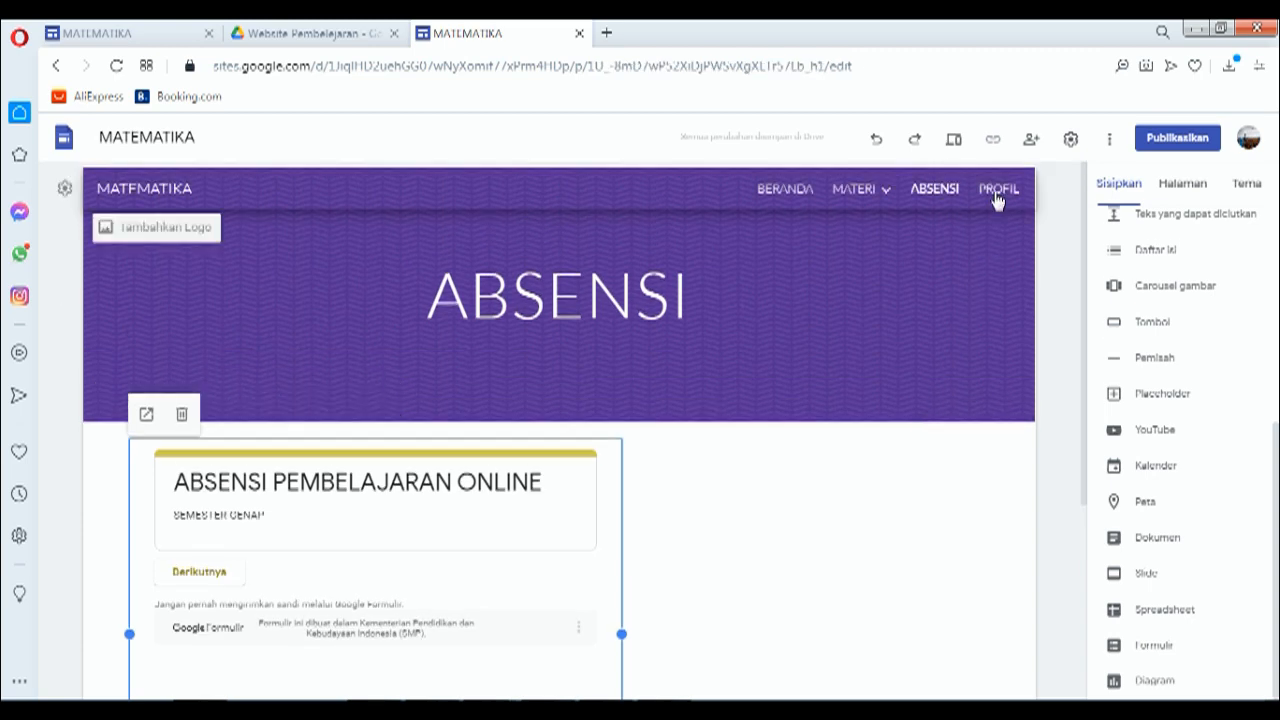
click(181, 37)
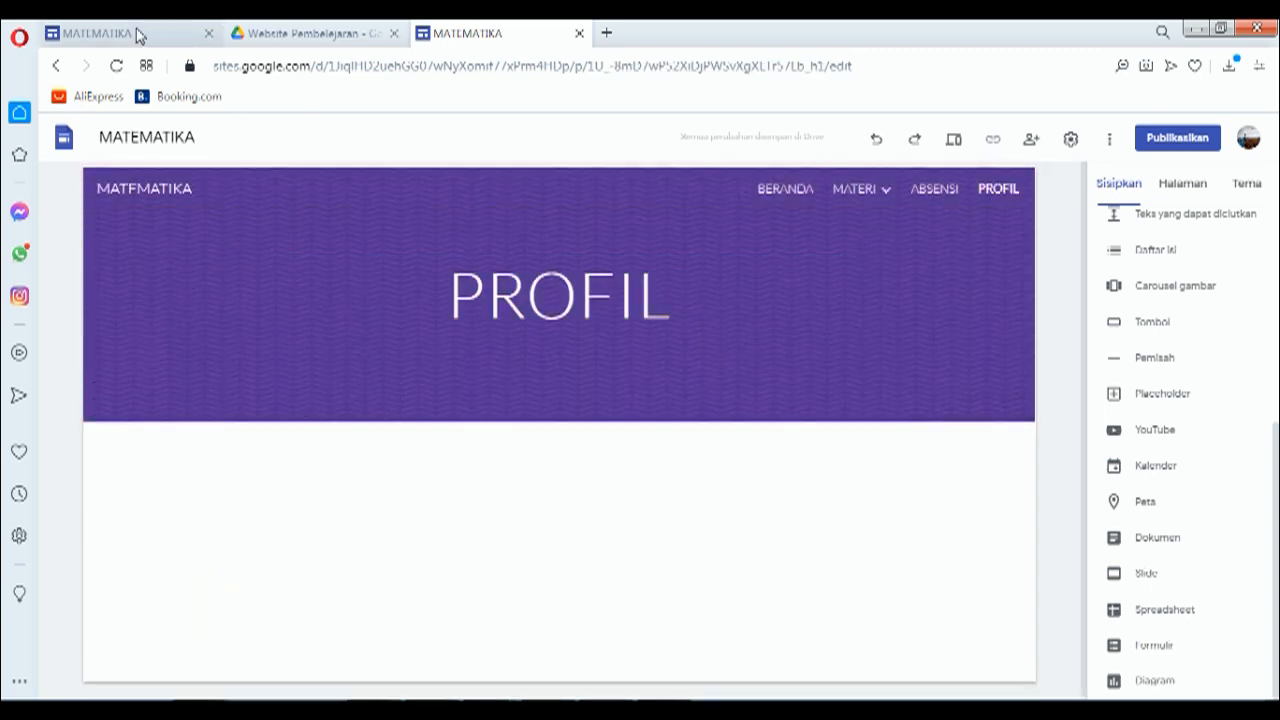
scroll(731, 342, up, 5)
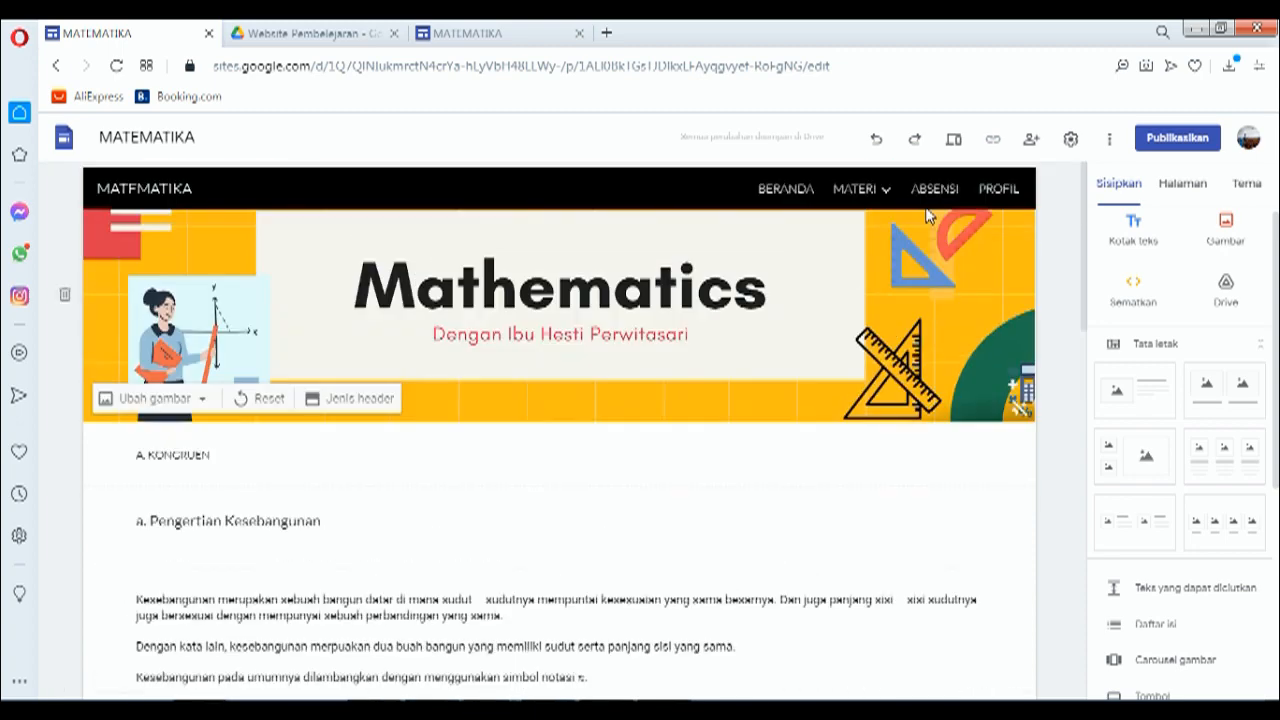
click(993, 190)
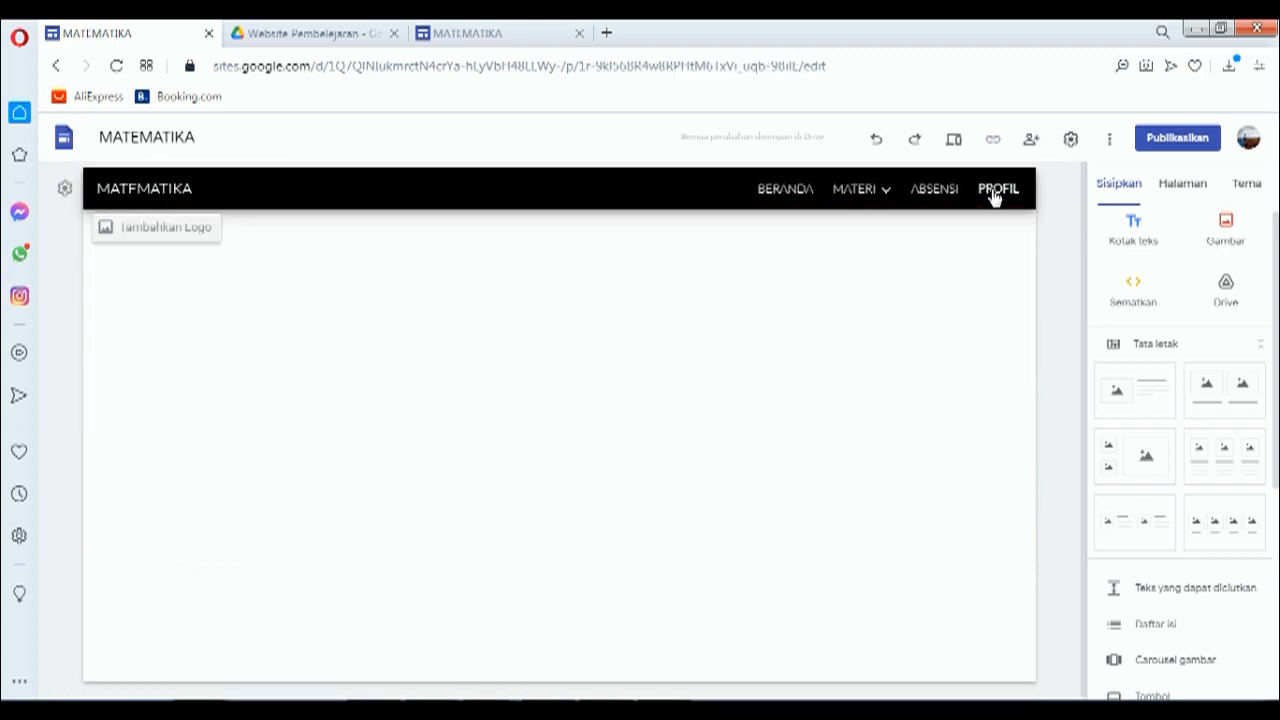
scroll(370, 480, down, 3)
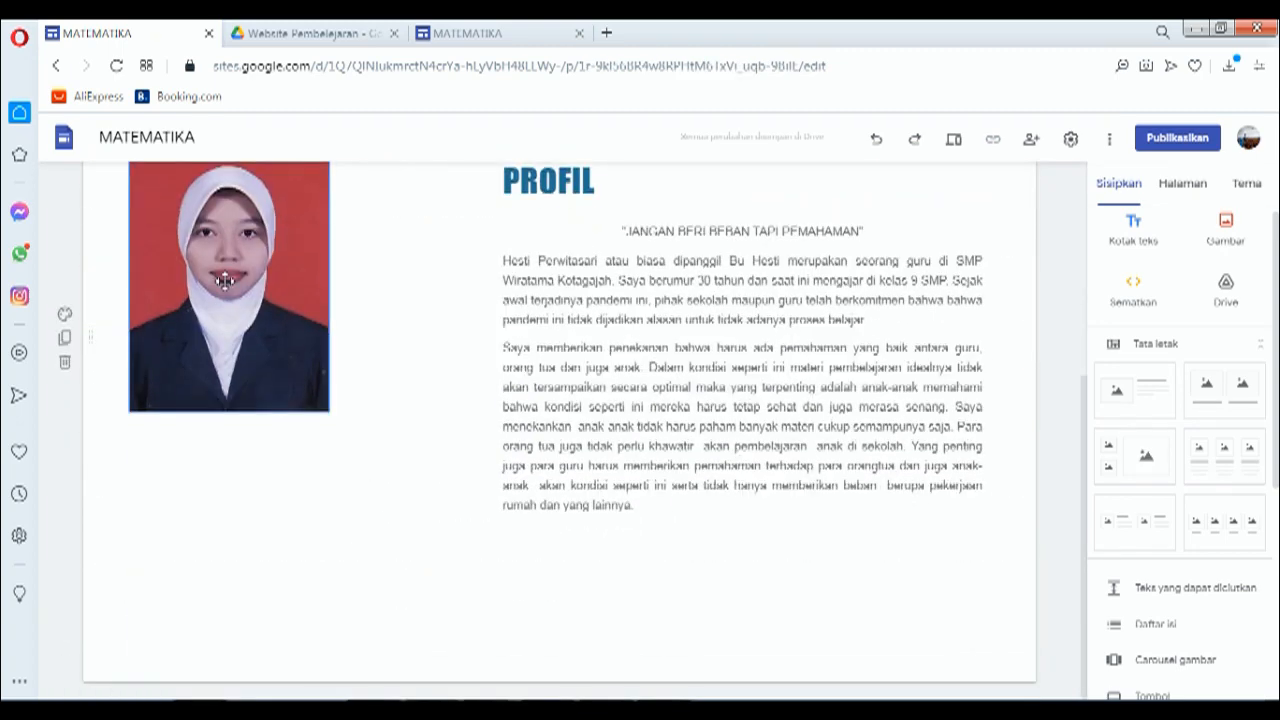
click(508, 33)
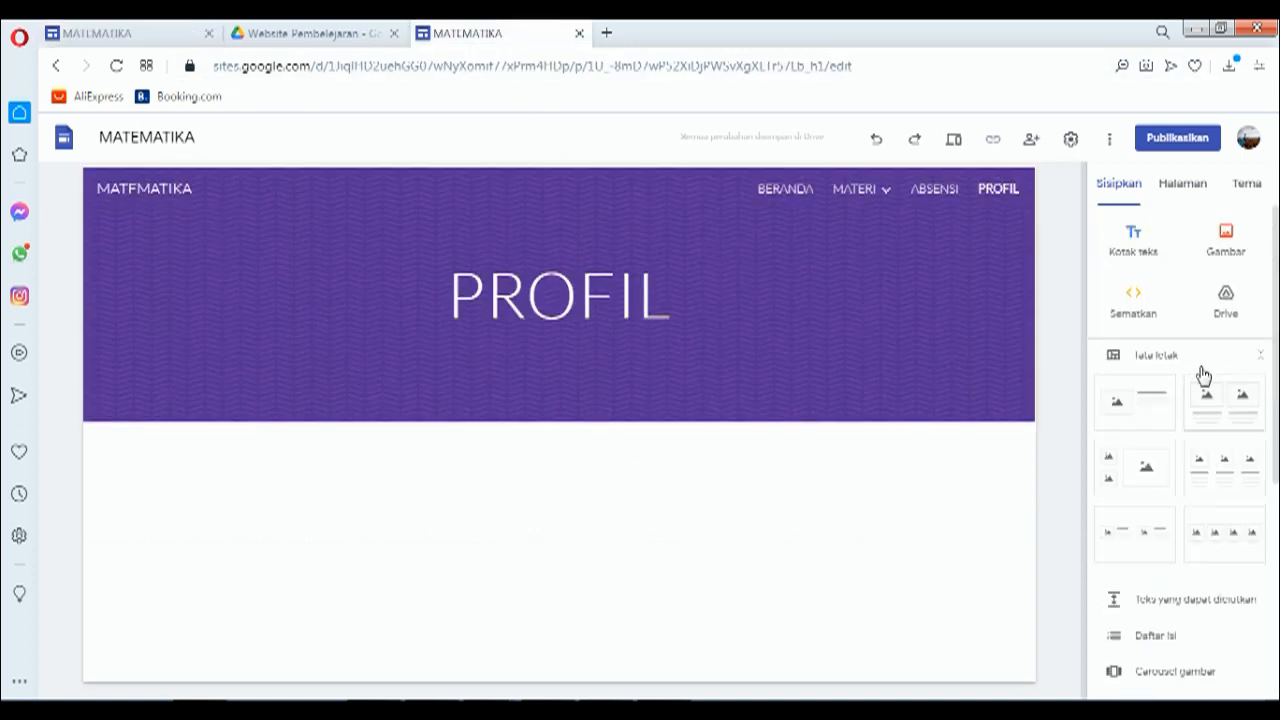
Step: Add an image-and-text layout under the PROFIL header and upload the portrait photo, uncropped
click(1121, 410)
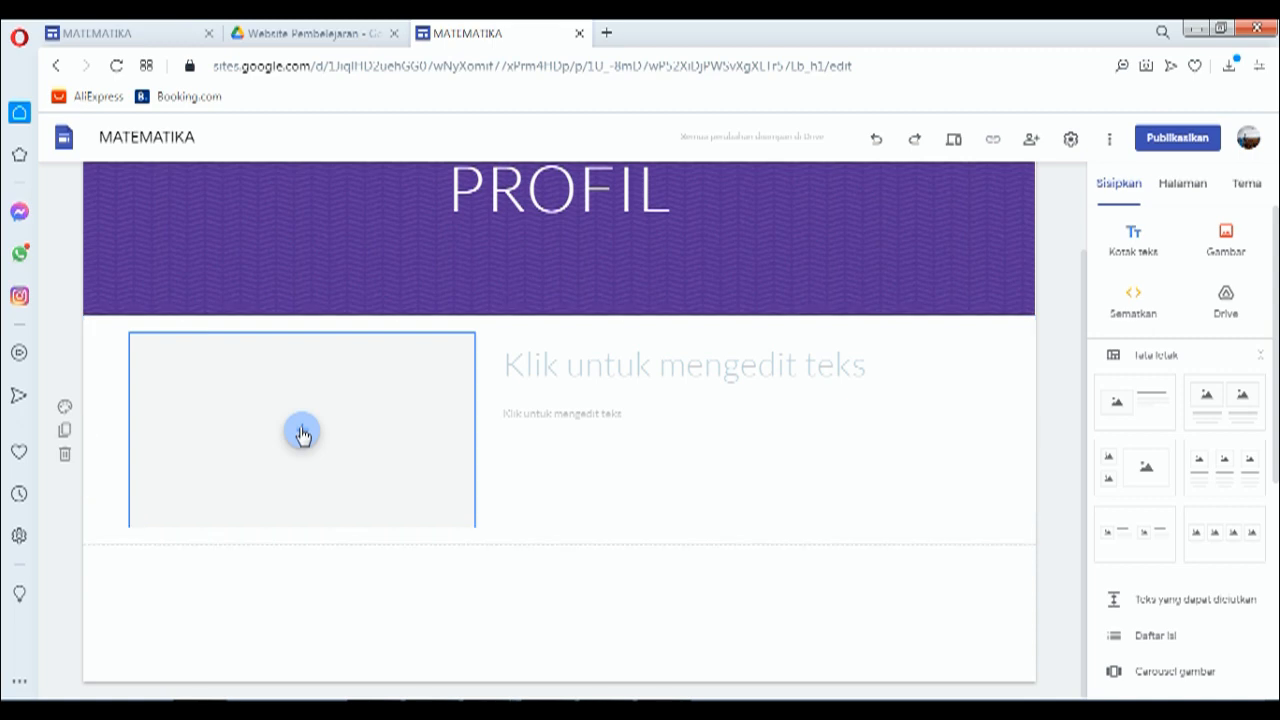
click(302, 432)
click(335, 480)
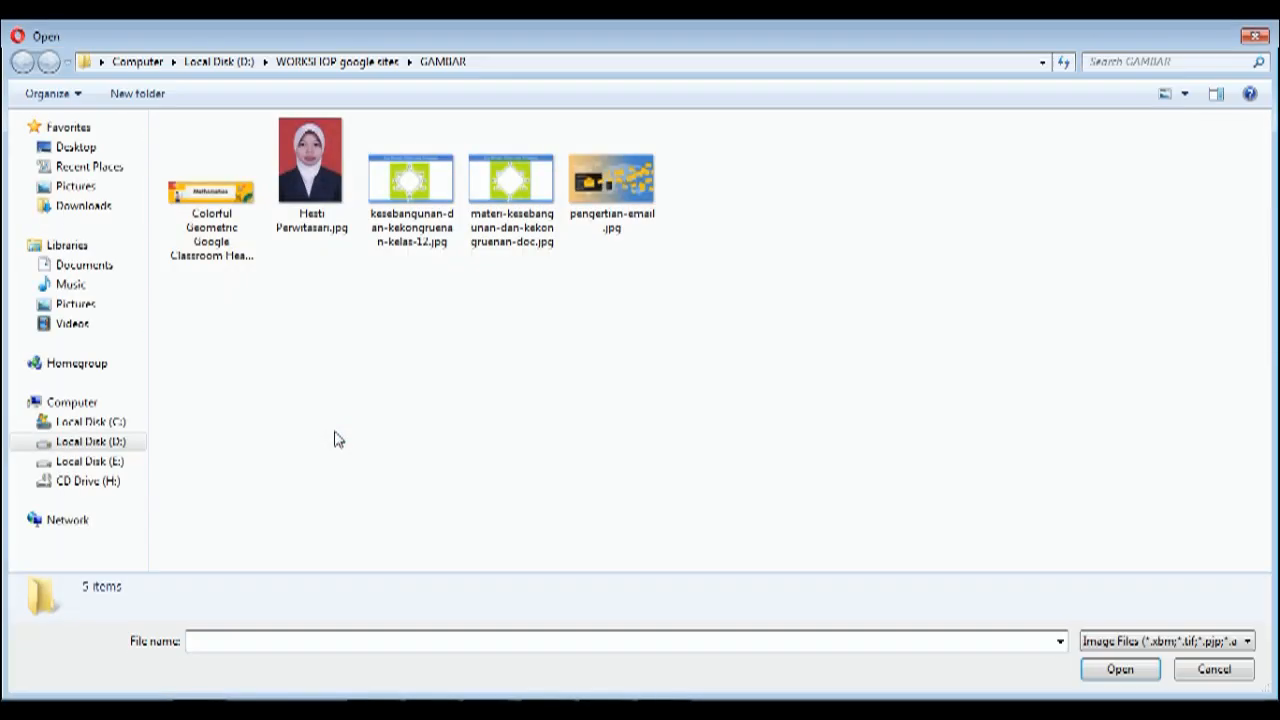
click(310, 170)
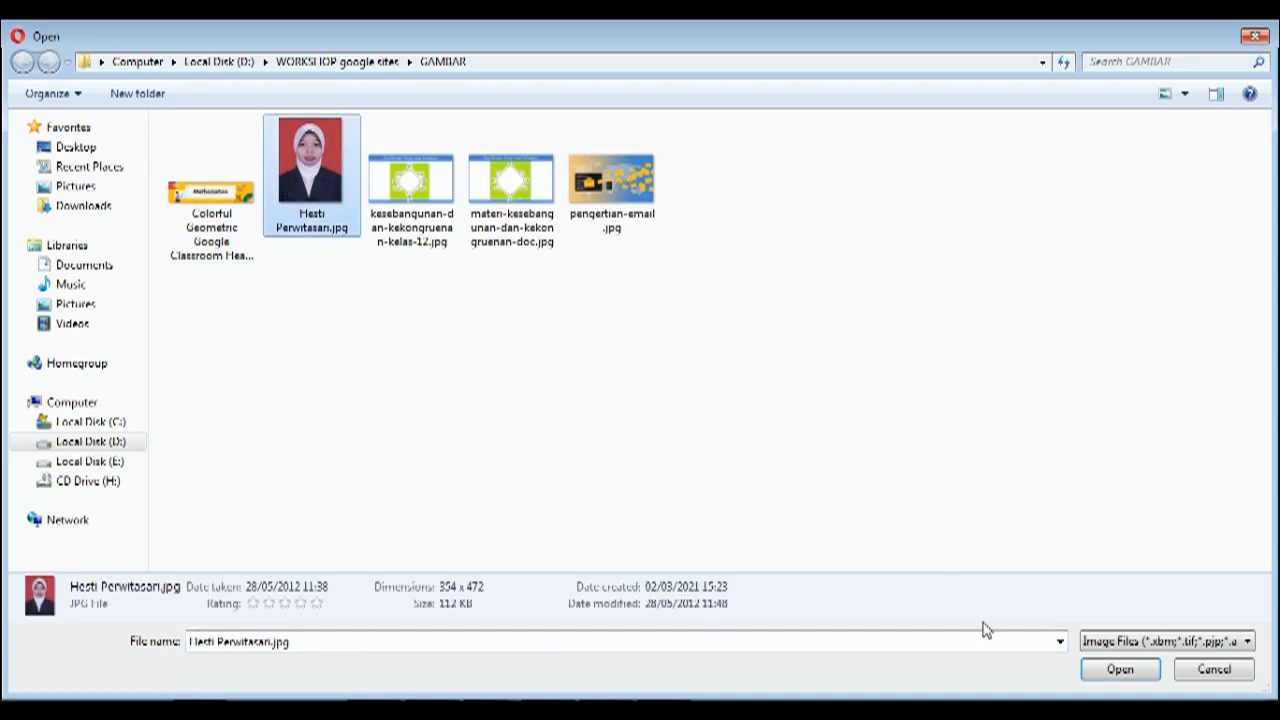
click(1120, 670)
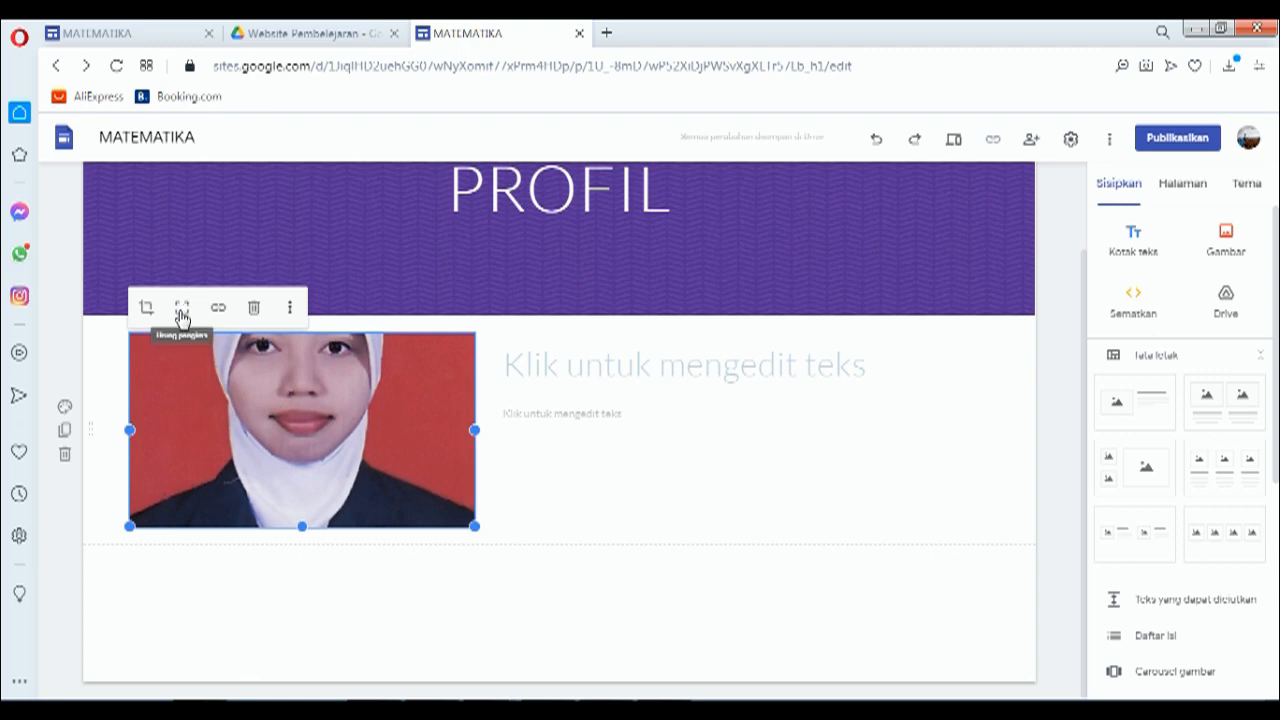
click(182, 314)
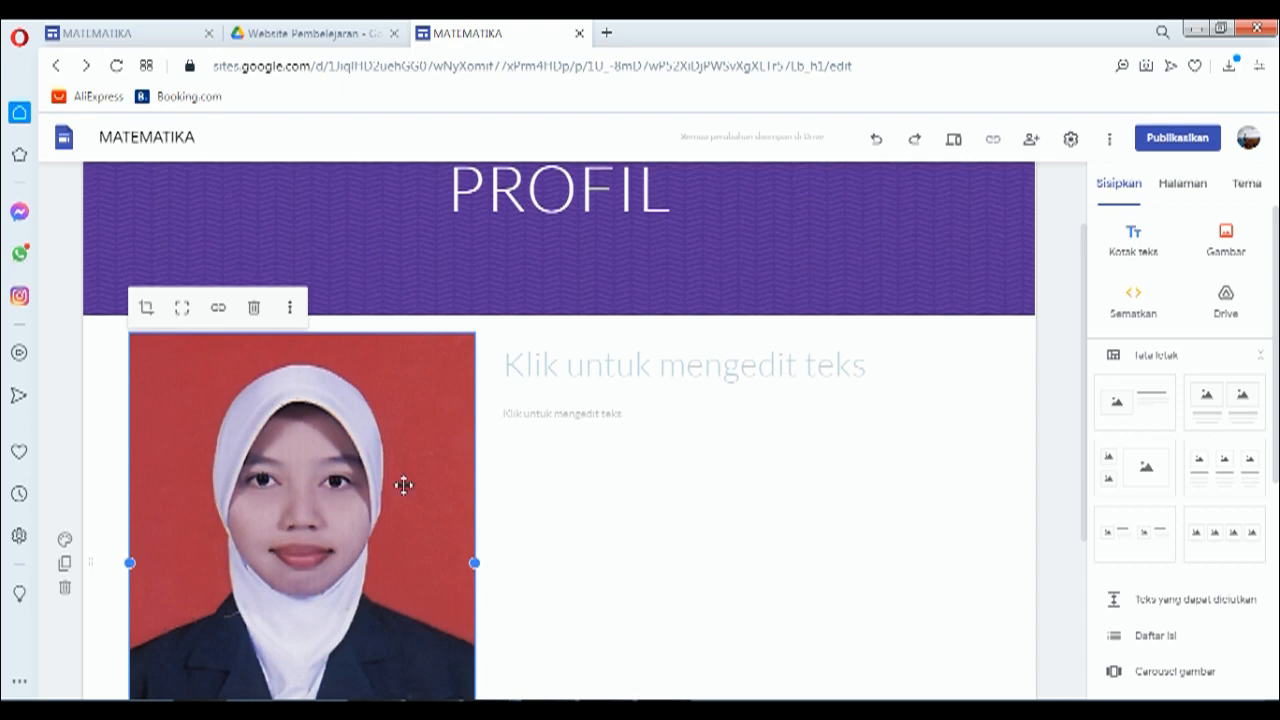
Step: Resize the portrait photo down to a small picture, keeping its original proportions
scroll(400, 495, down, 1)
scroll(460, 600, down, 2)
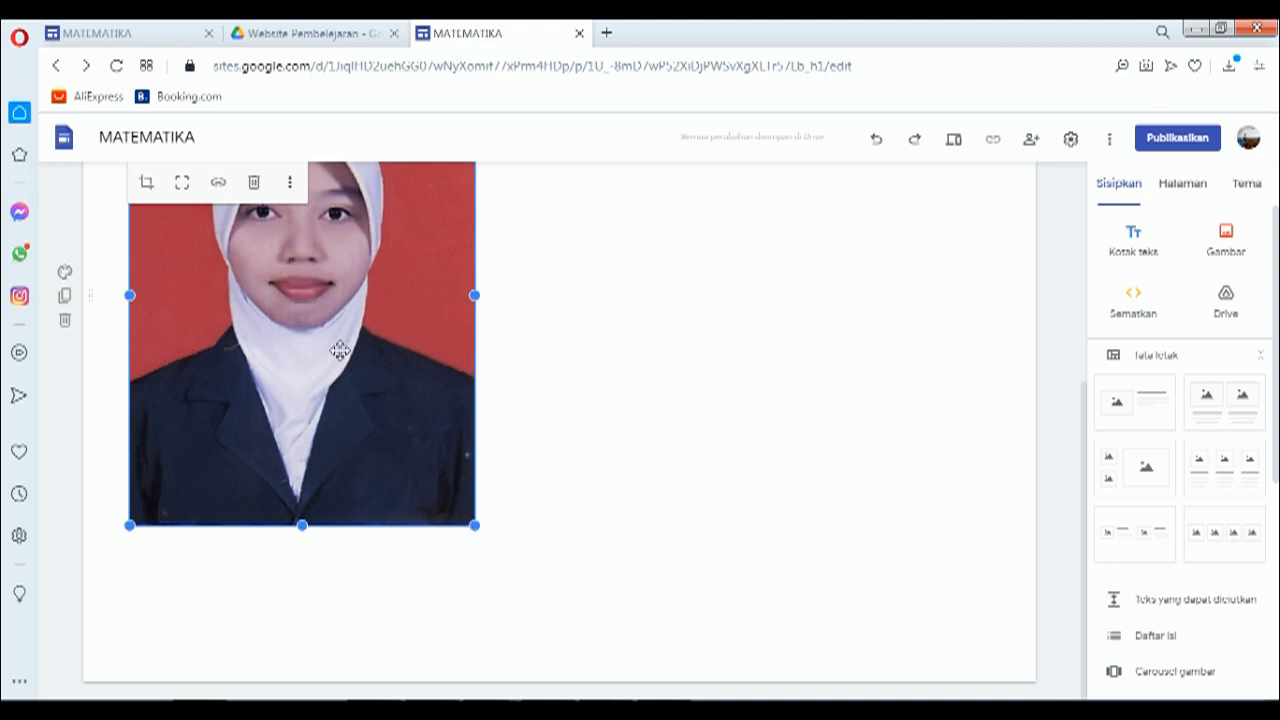
drag(476, 525, 322, 378)
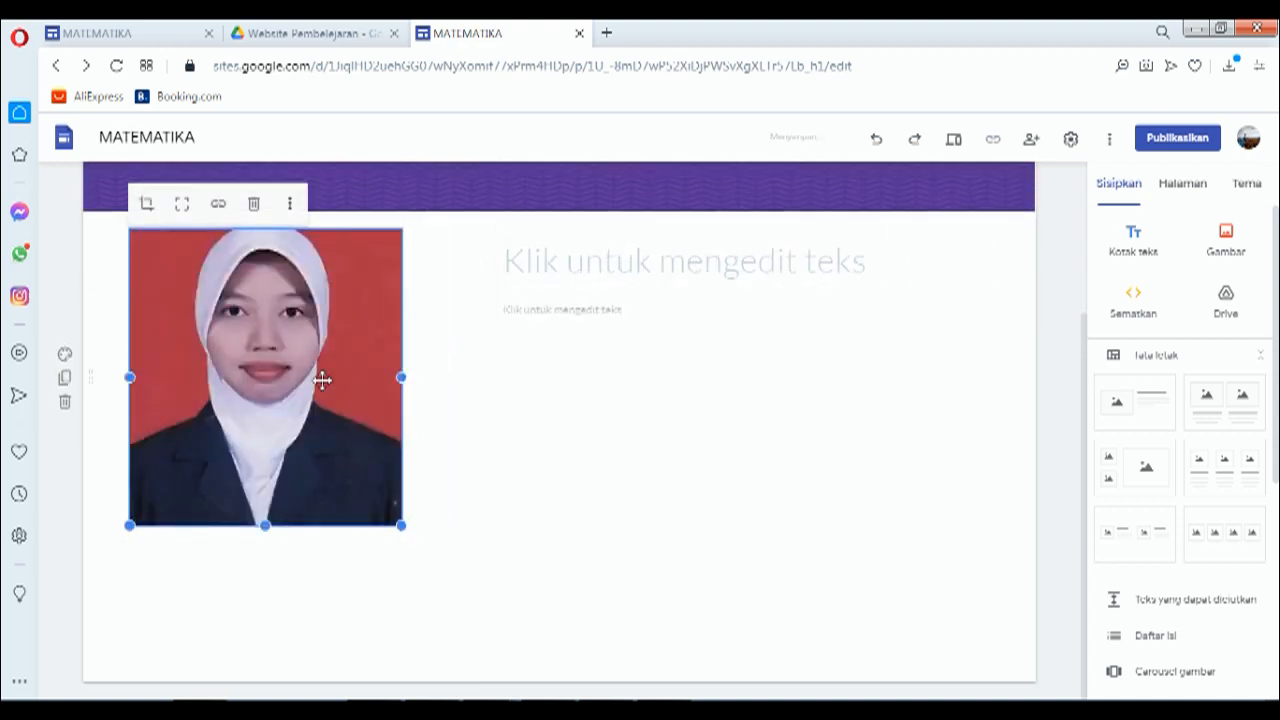
click(187, 209)
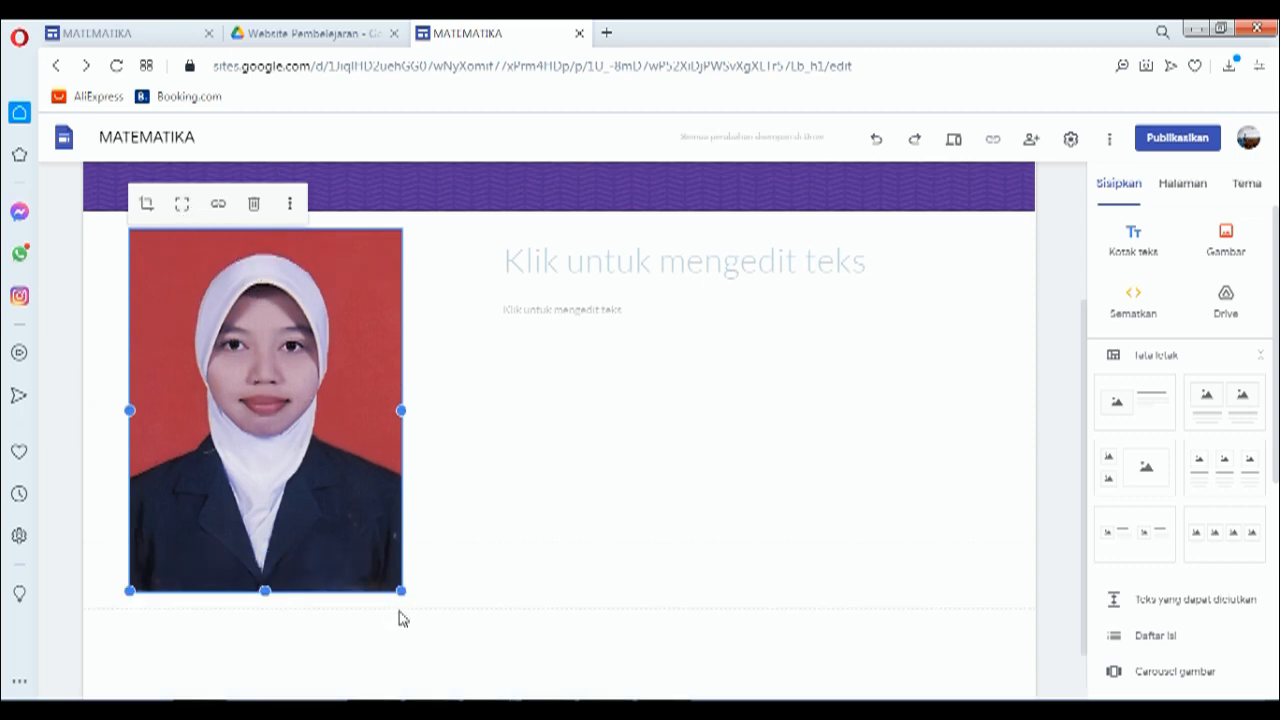
drag(402, 592, 398, 455)
drag(259, 435, 442, 428)
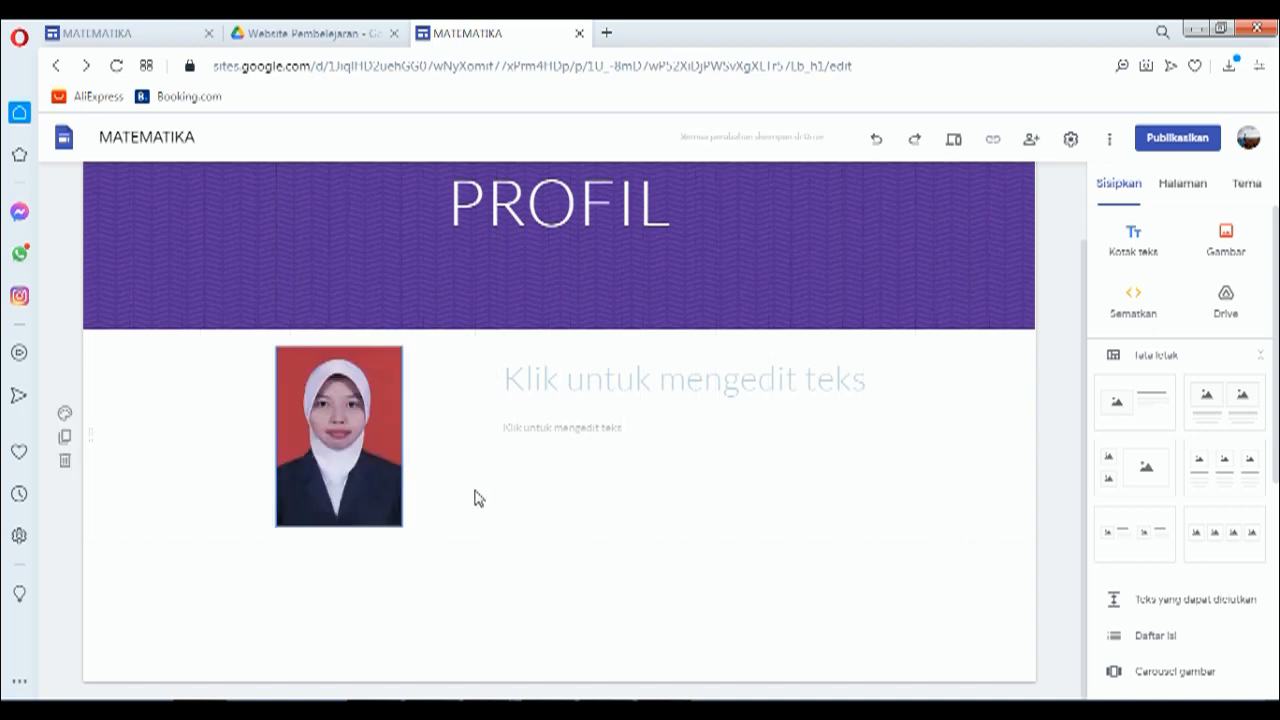
Step: Copy the 'PROFIL' heading from the finished page into the new page's title box
click(598, 381)
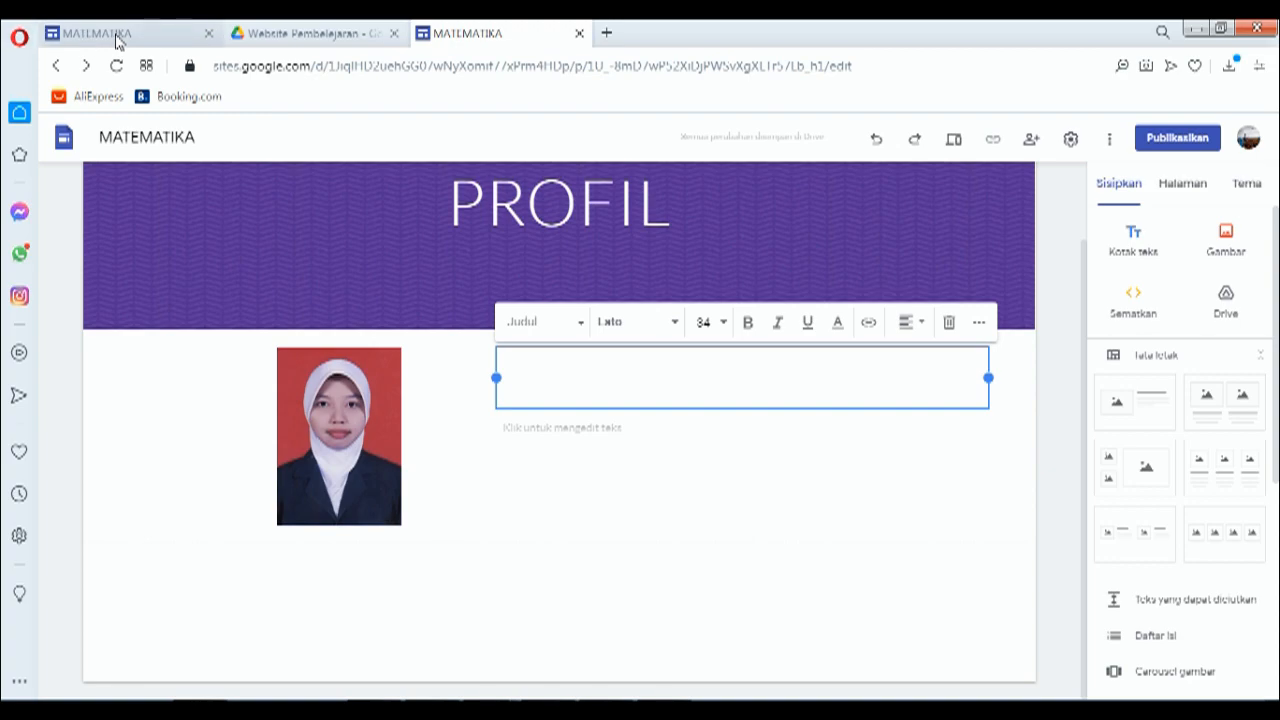
click(117, 36)
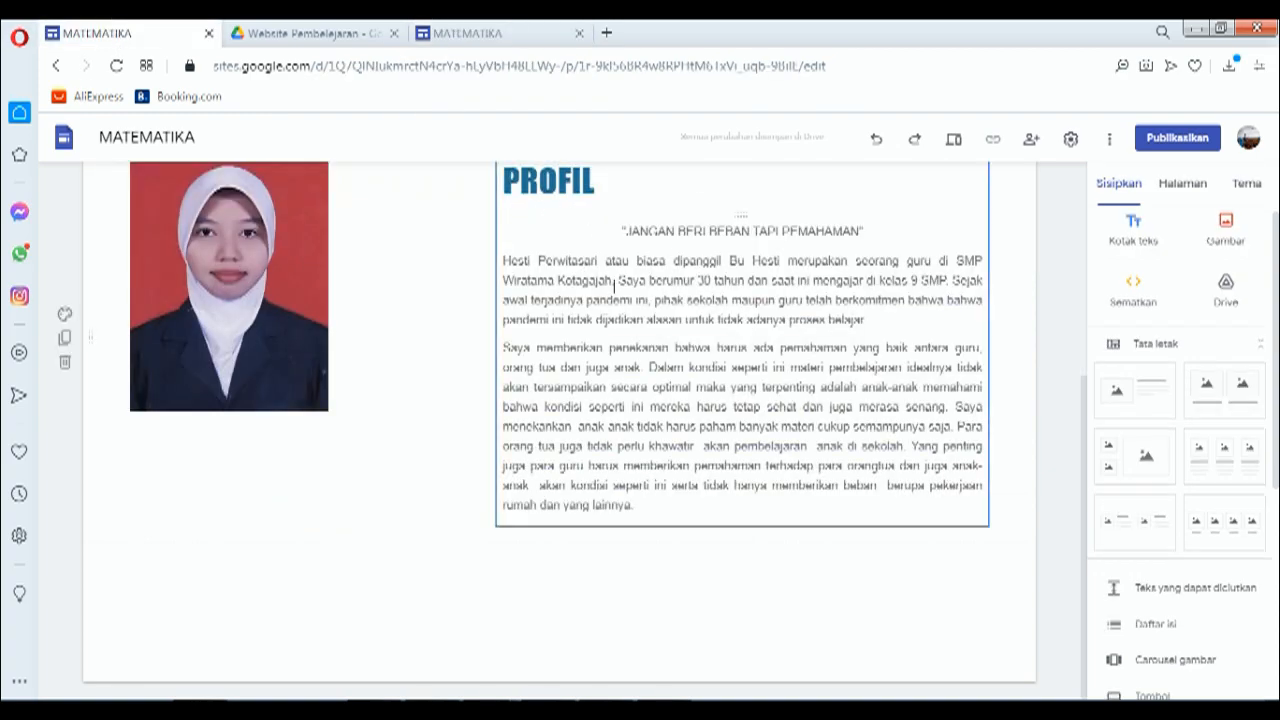
scroll(613, 291, up, 2)
click(580, 368)
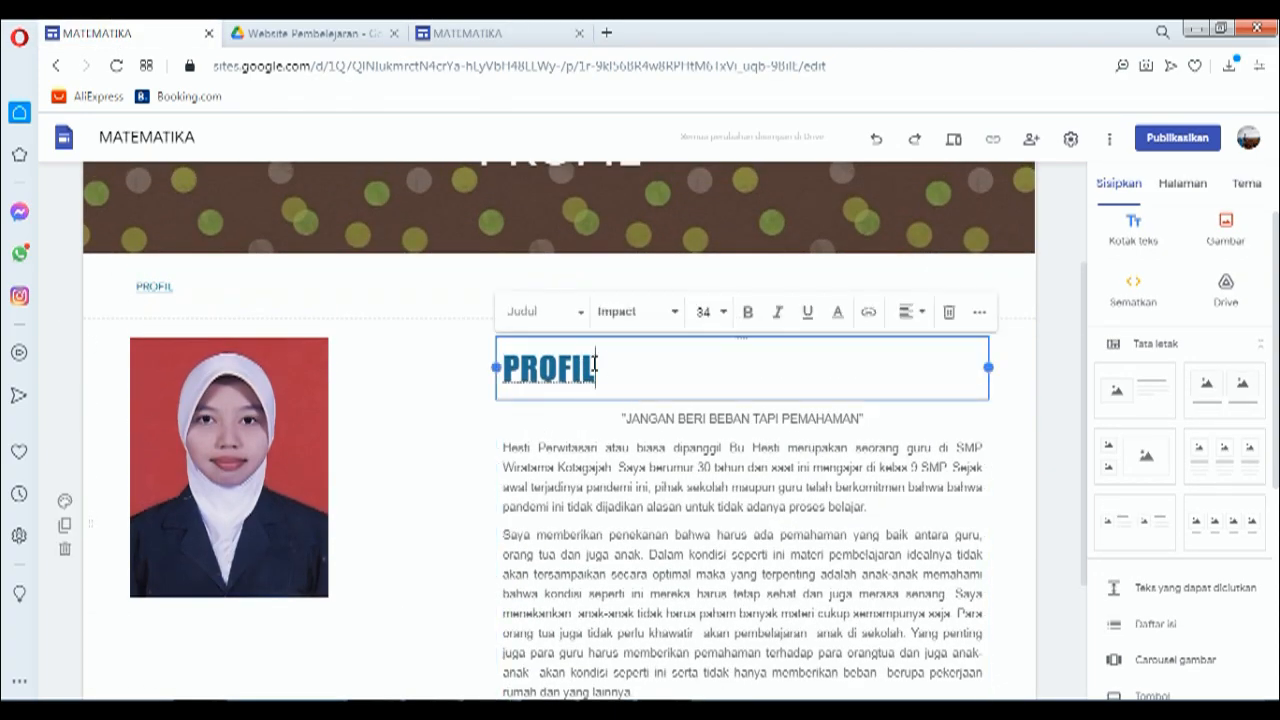
drag(594, 367, 508, 363)
key(ctrl+c)
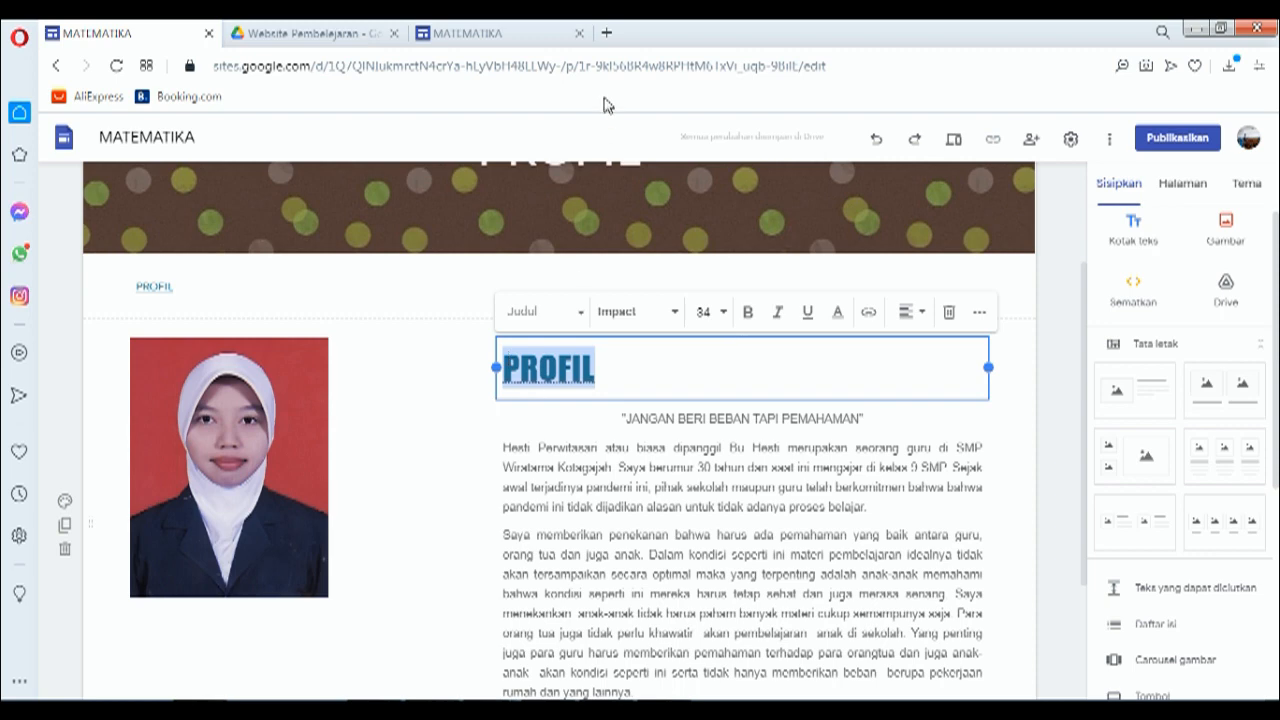
click(494, 42)
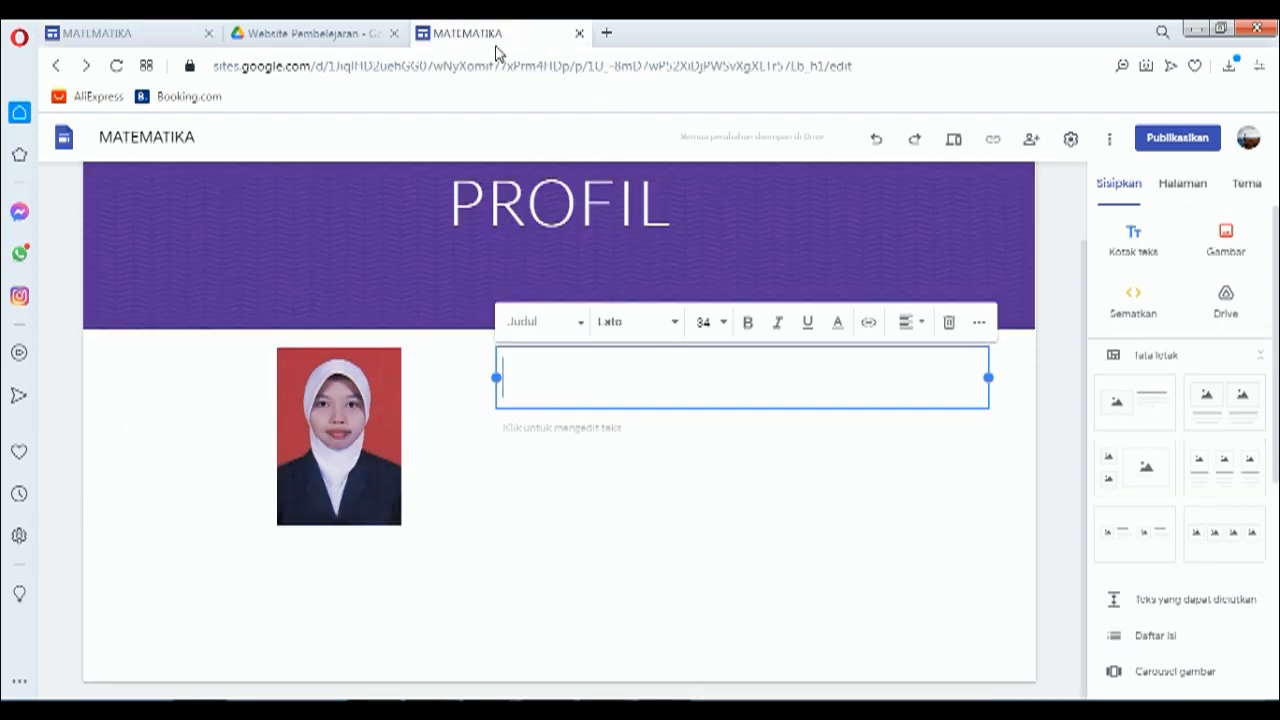
key(ctrl+v)
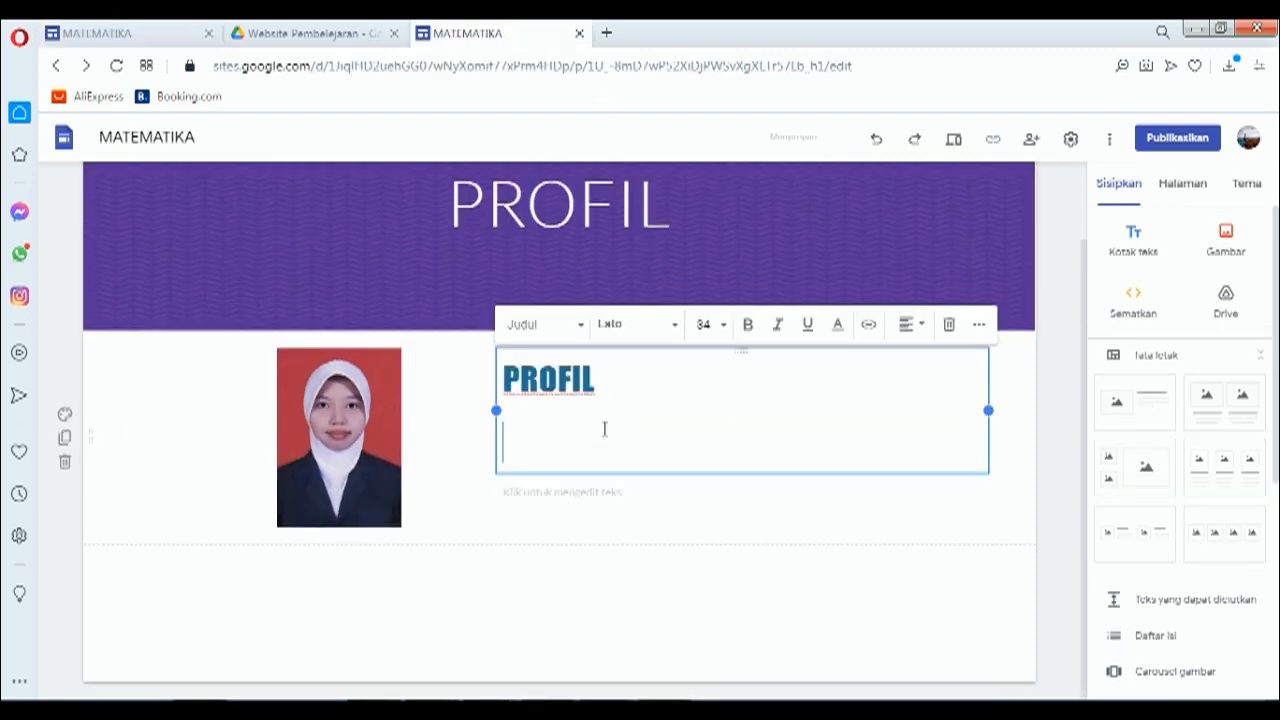
key(BackSpace)
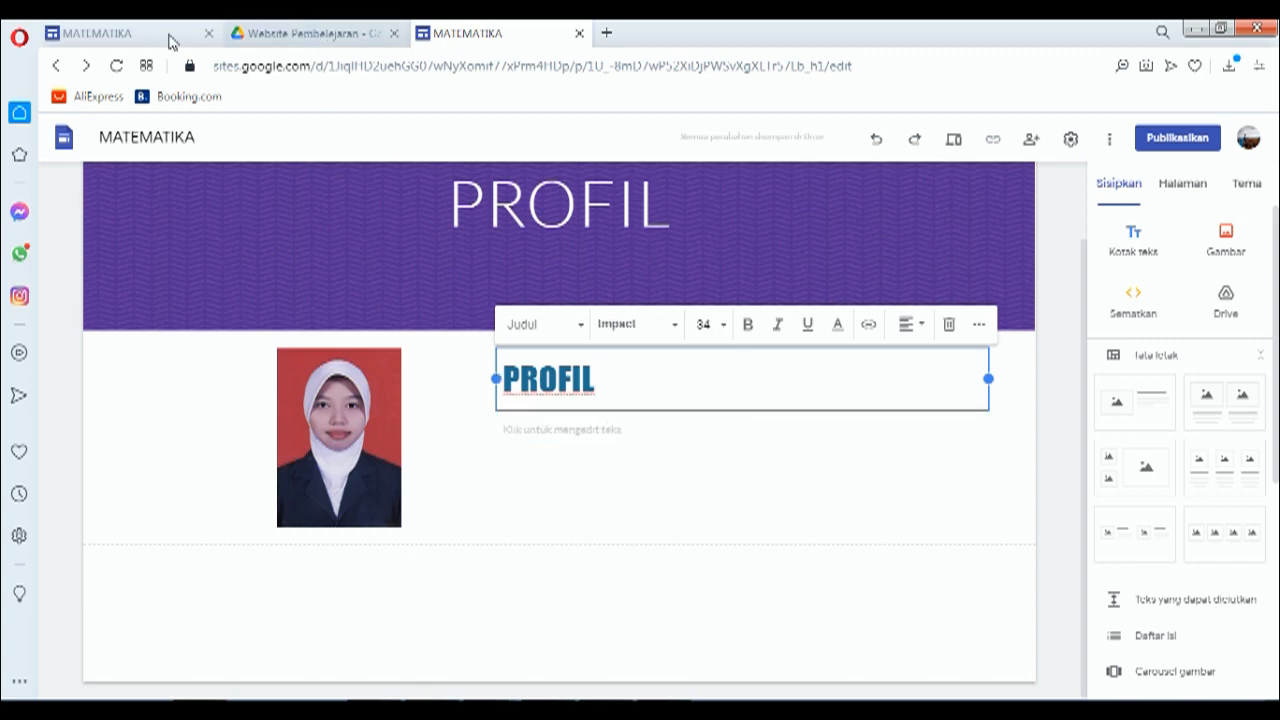
Step: Paste the motto 'JANGAN BERI BEBAN TAPI PEMAHAMAN' and biography paragraphs beside the photo
click(121, 36)
click(643, 428)
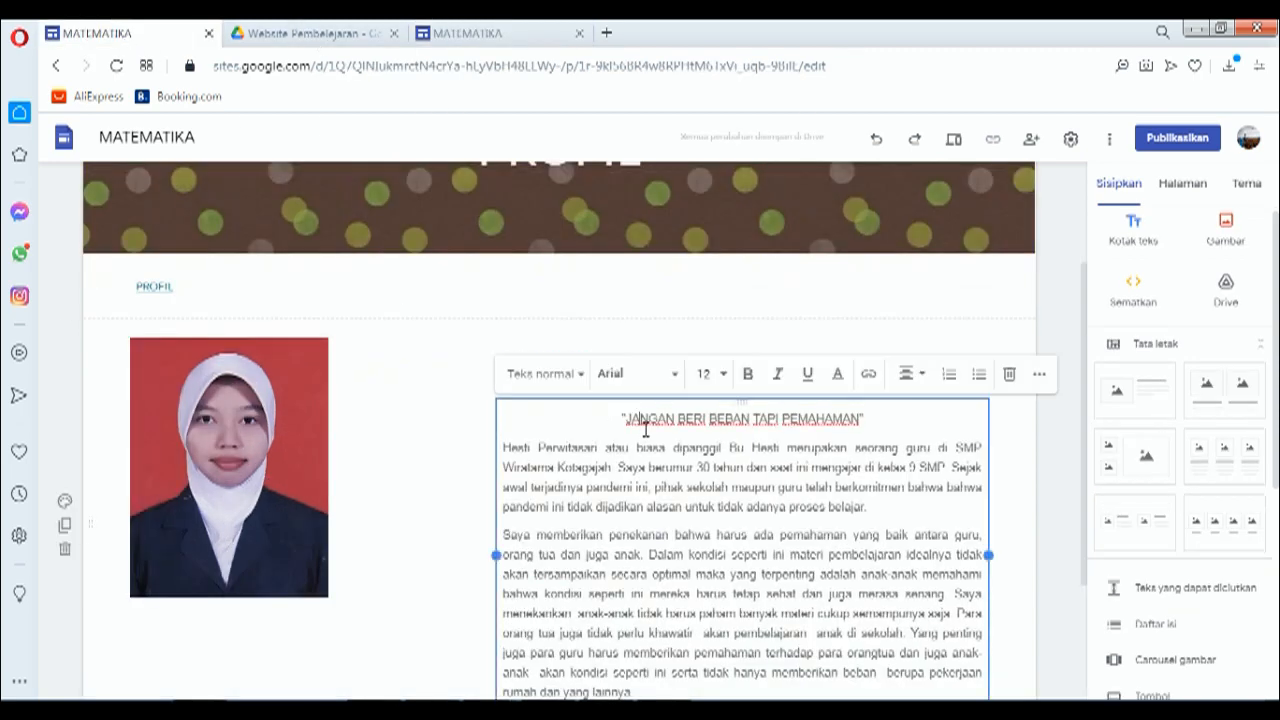
key(ctrl+a)
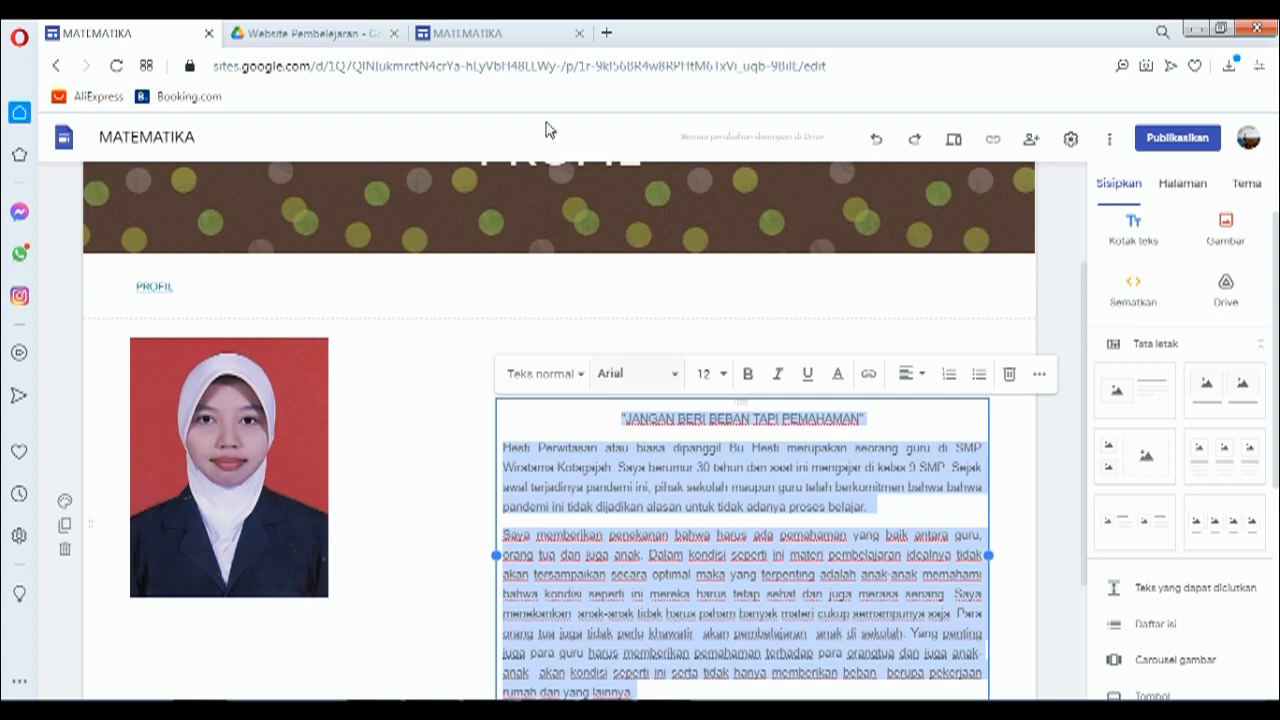
click(467, 33)
click(597, 434)
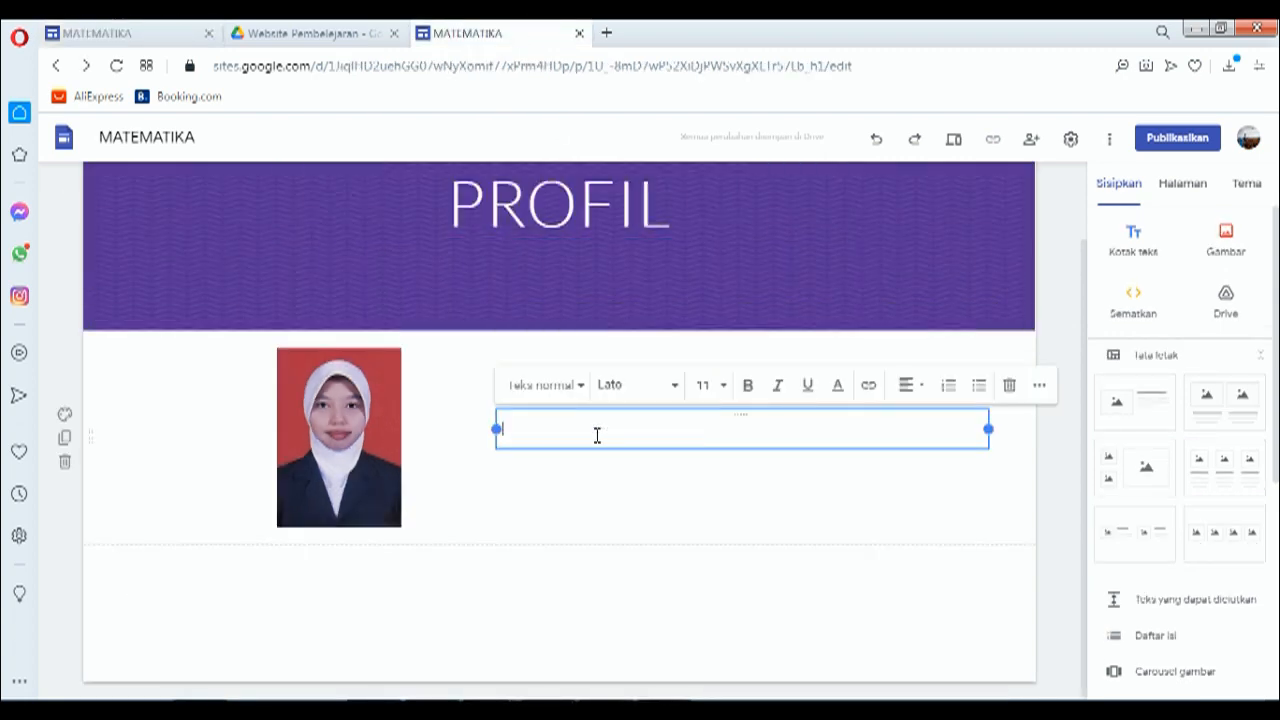
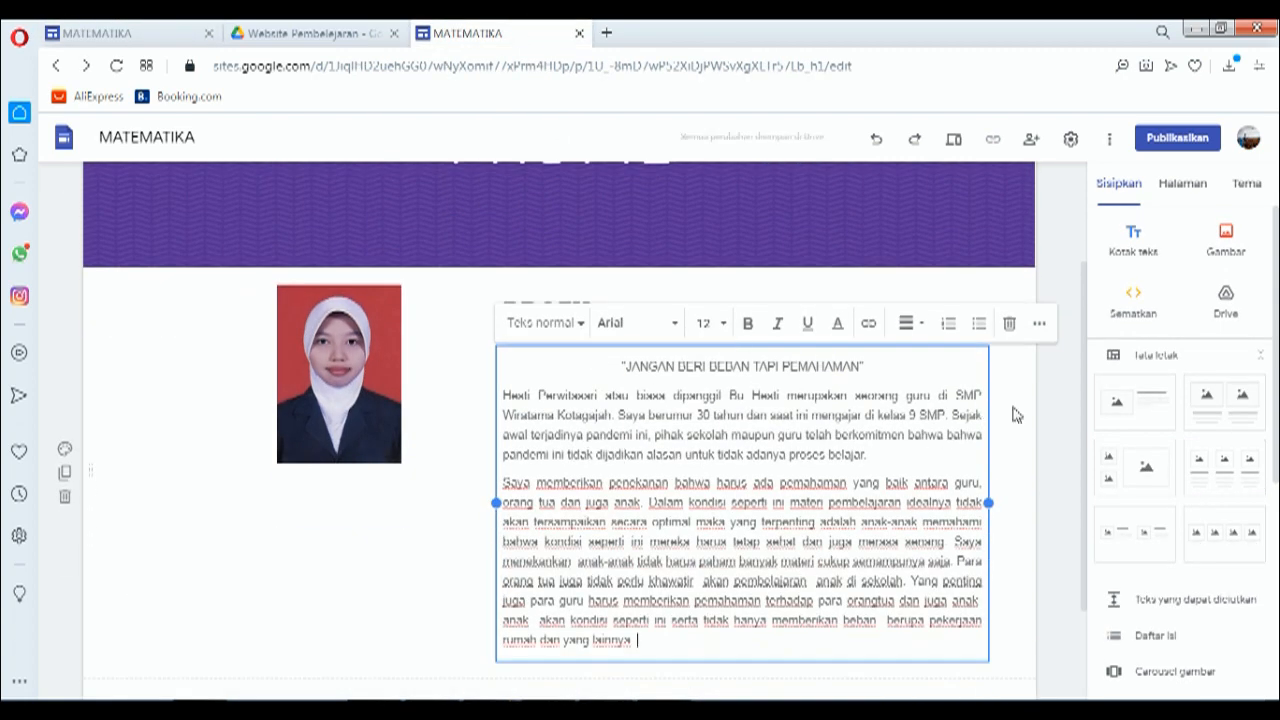
click(1013, 414)
scroll(914, 380, up, 3)
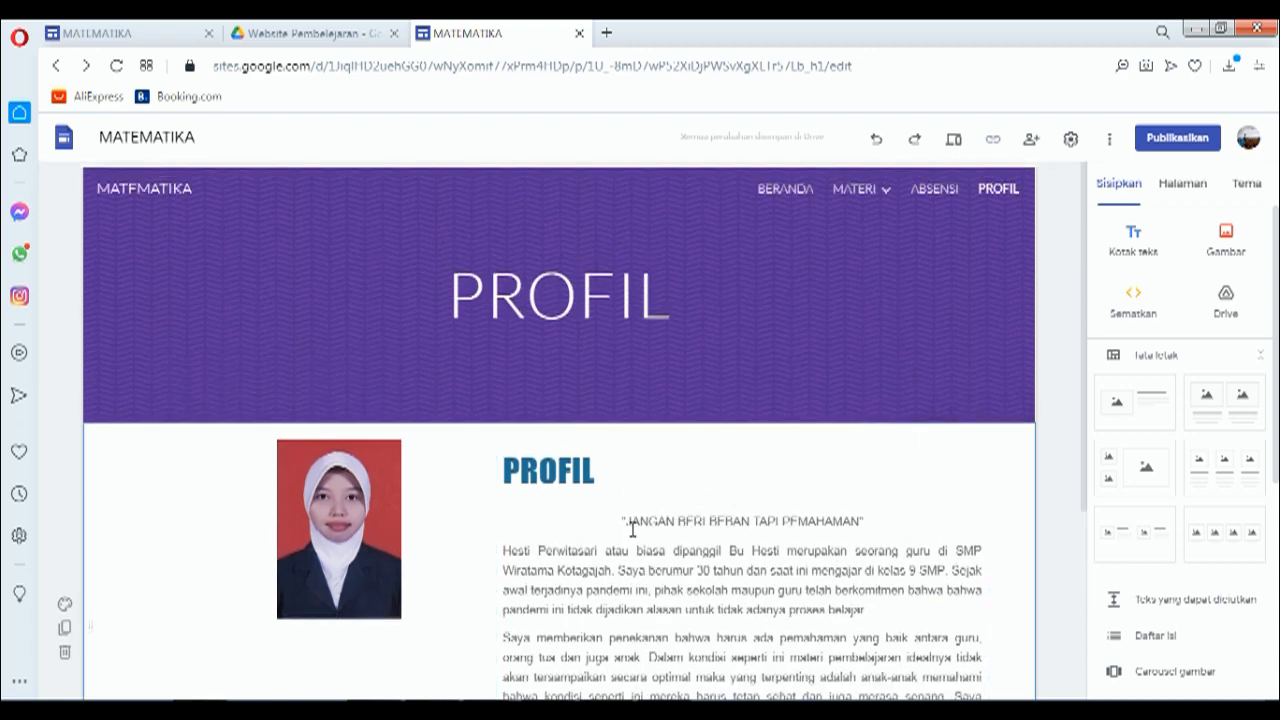
Step: Preview the site through ABSENSI, MATERI, PERTEMUAN 1, PERTEMUAN 2 and BERANDA, then exit preview
click(953, 142)
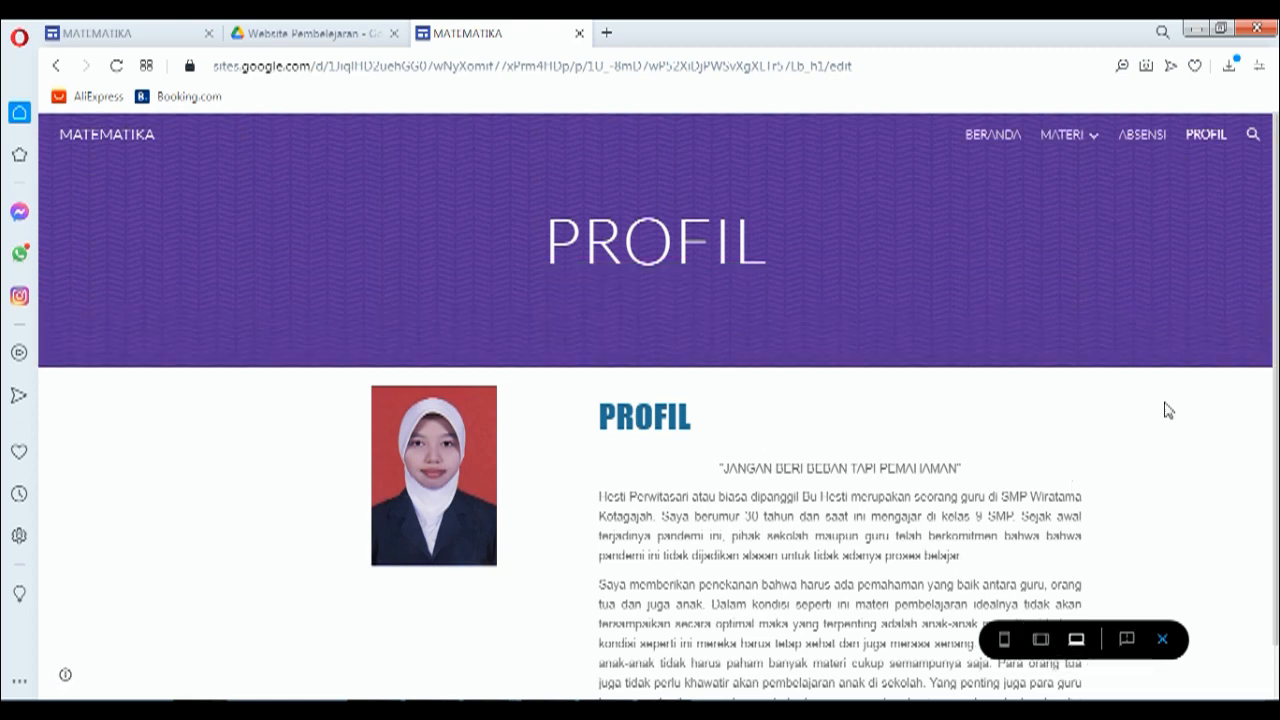
click(1143, 136)
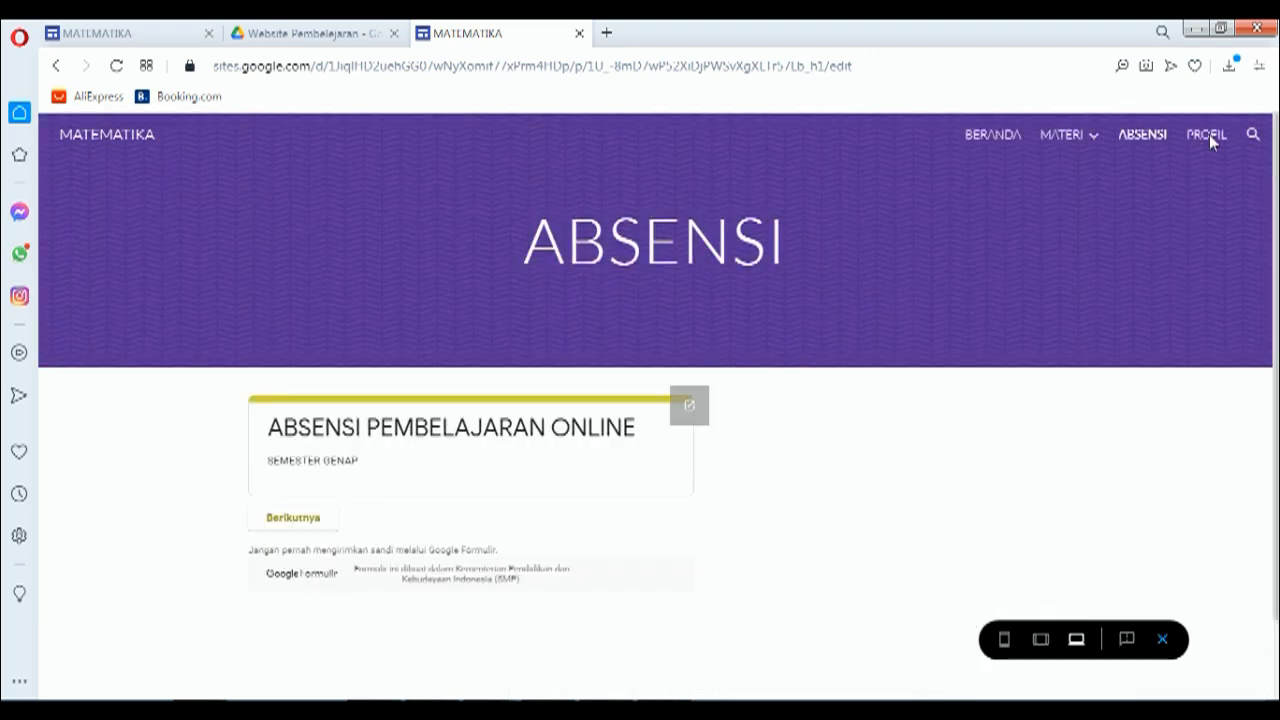
mouse_move(1057, 145)
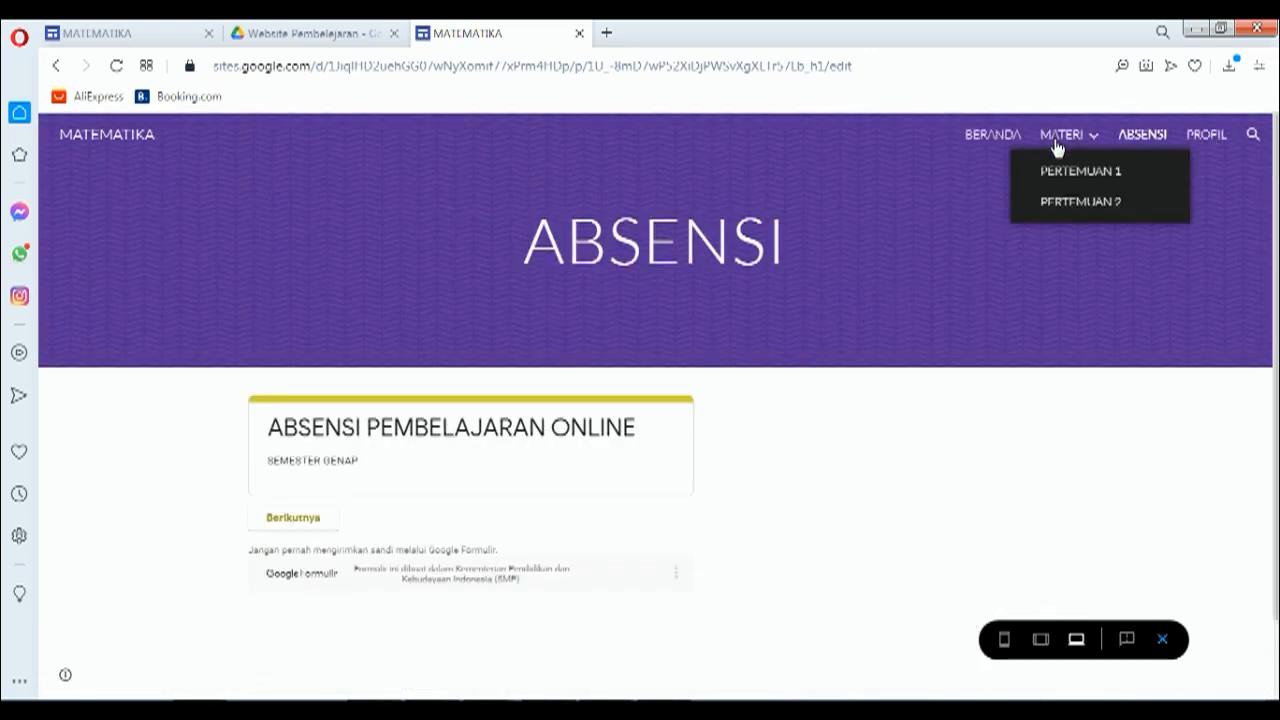
click(1057, 145)
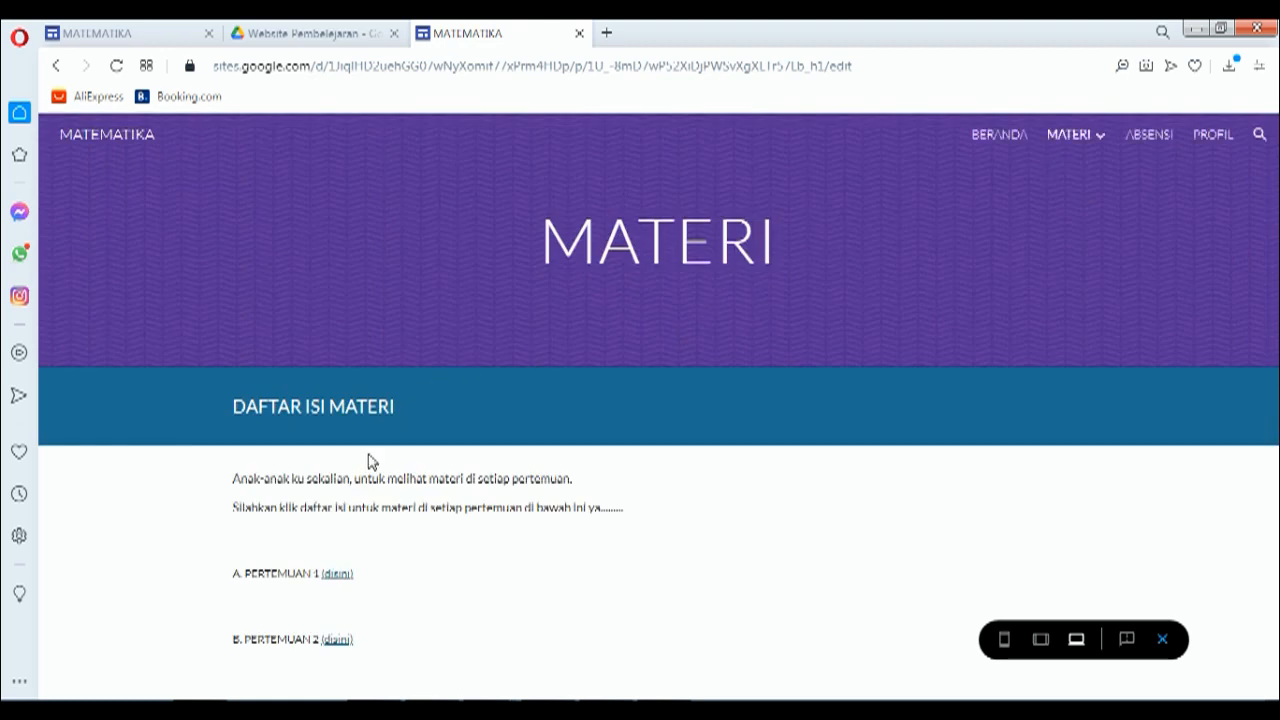
click(339, 576)
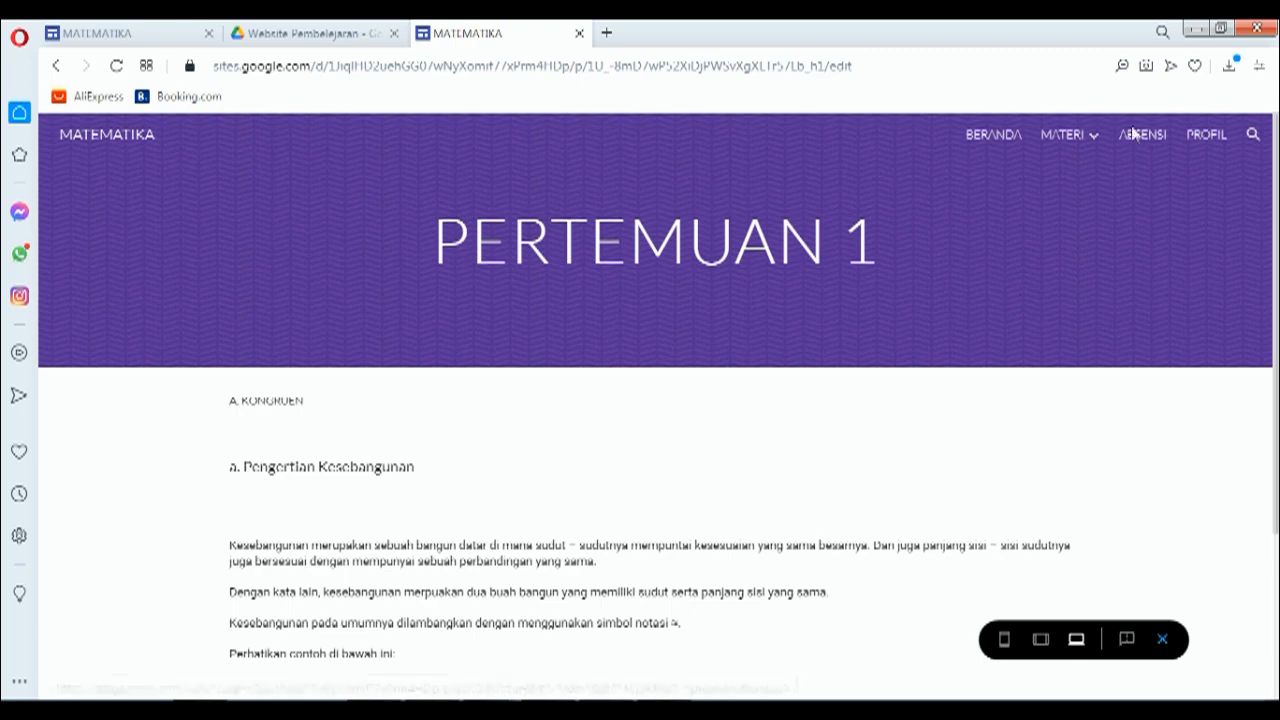
mouse_move(1100, 142)
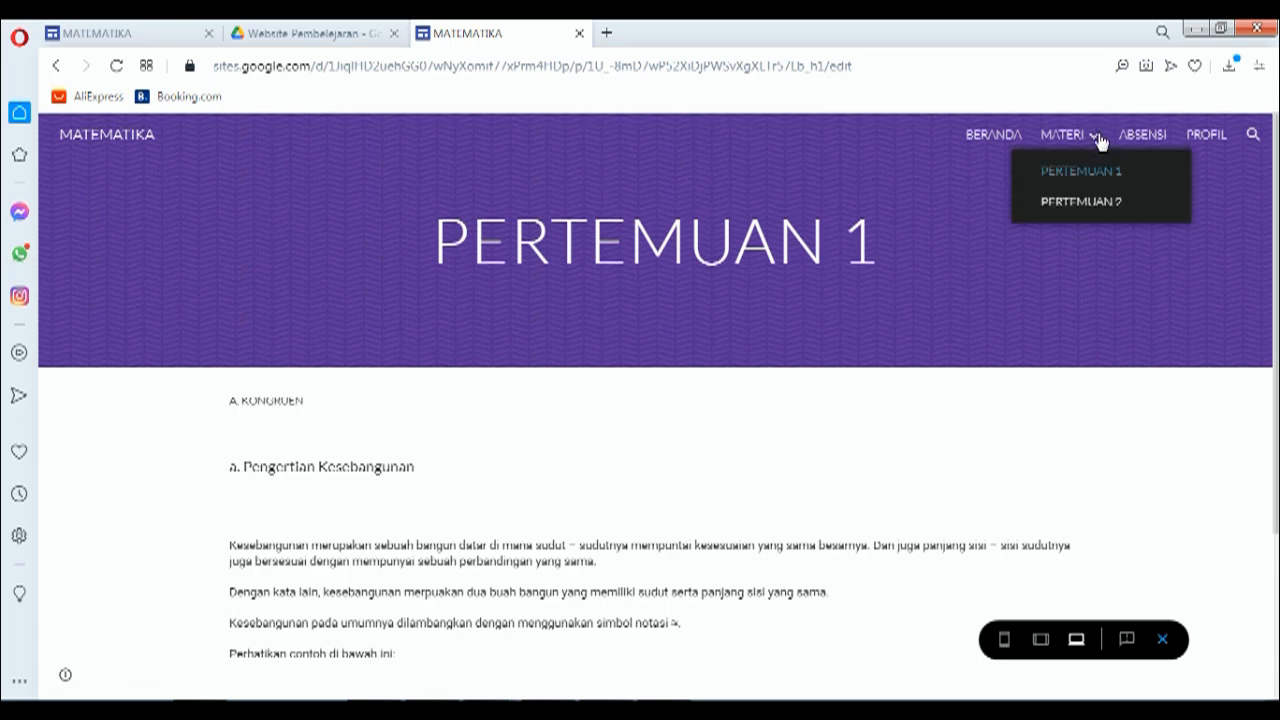
click(1091, 213)
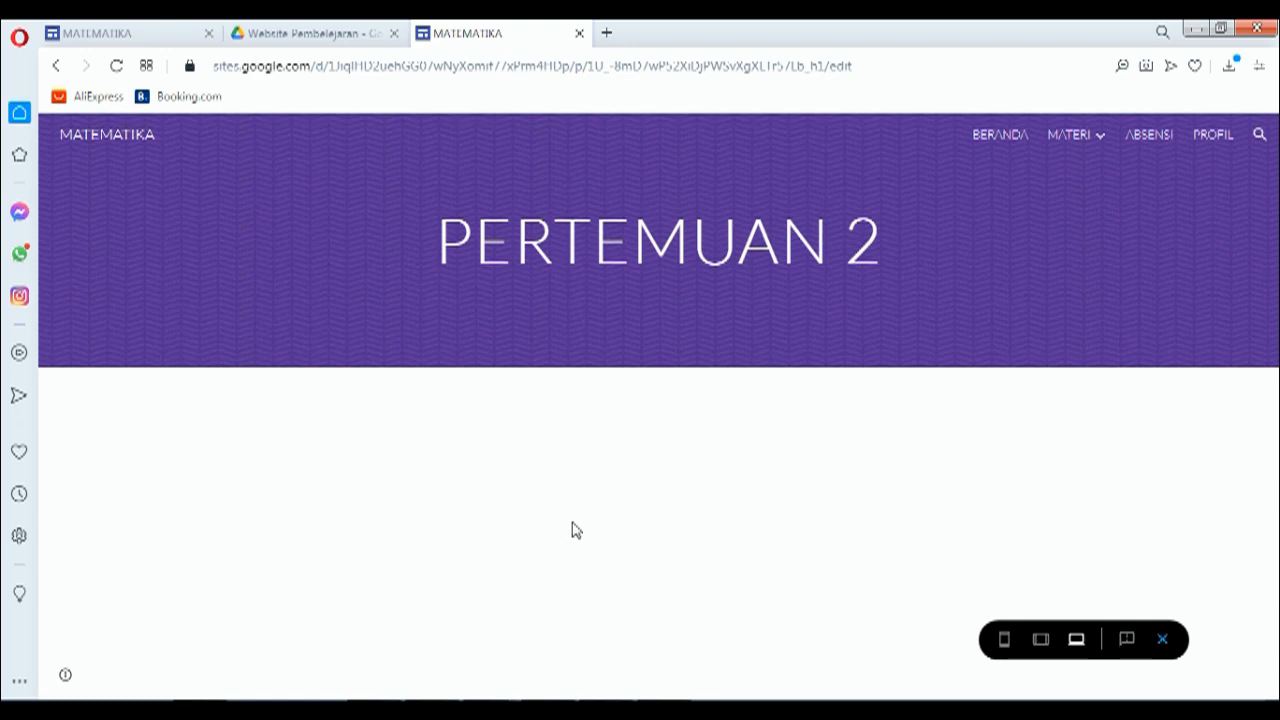
click(985, 137)
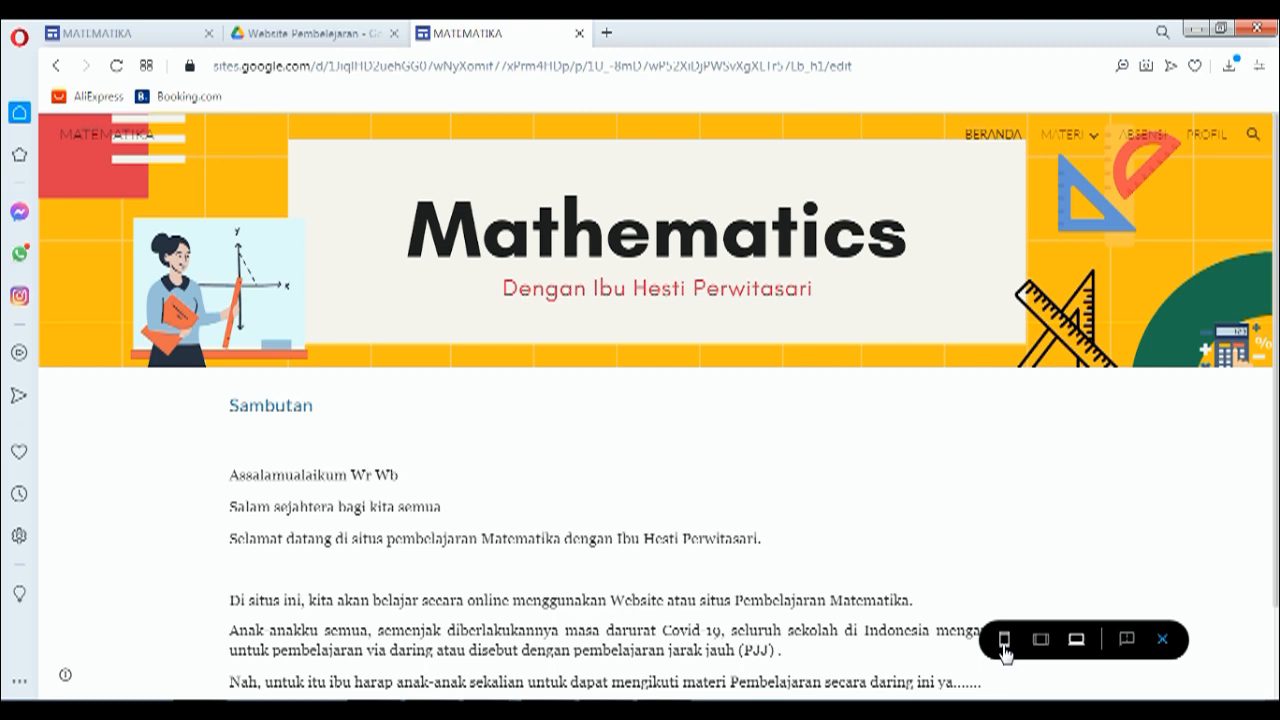
click(1163, 641)
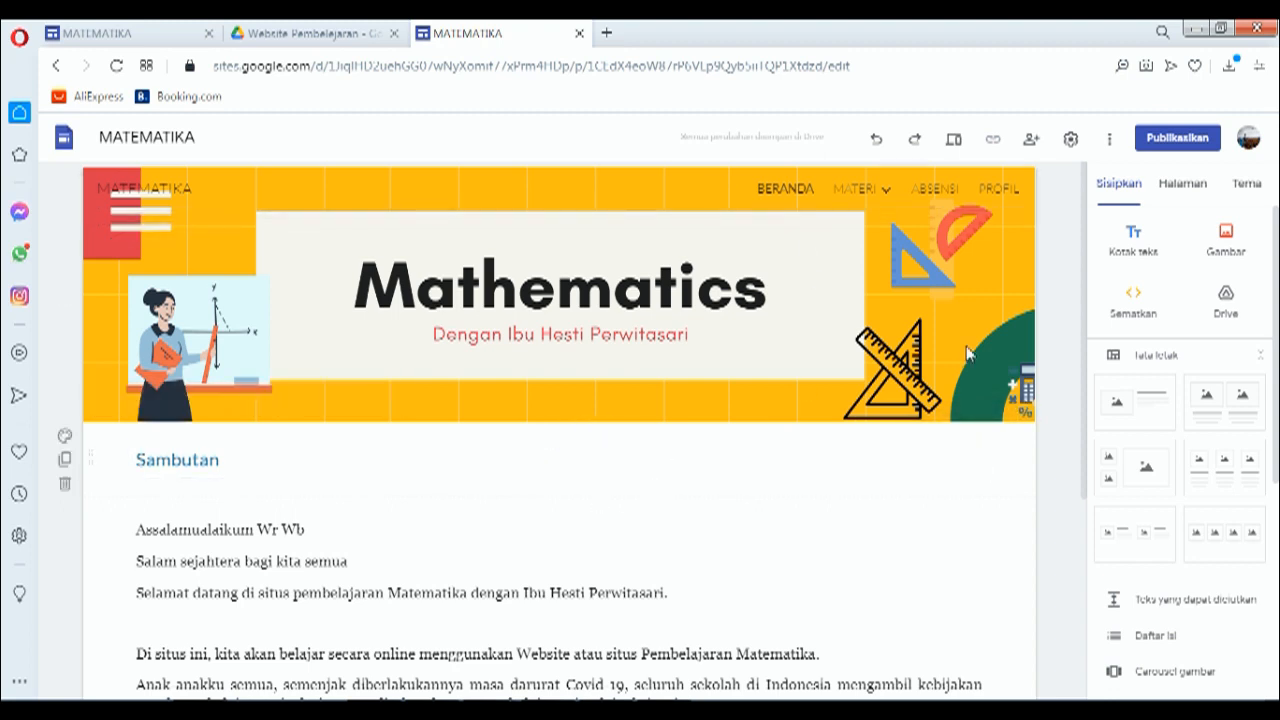
Step: Publish the MATEMATIKA site with 'matetamika-asyik' as its web address
click(1158, 142)
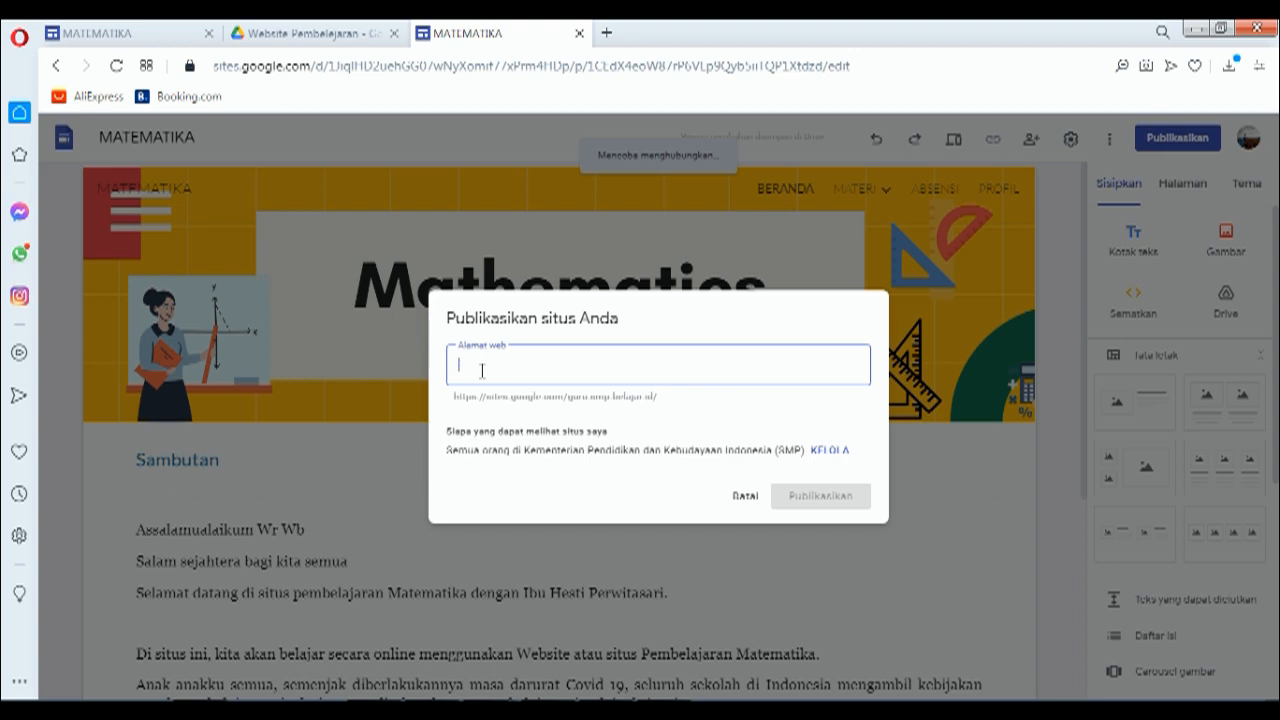
text(matetamil)
text(a )
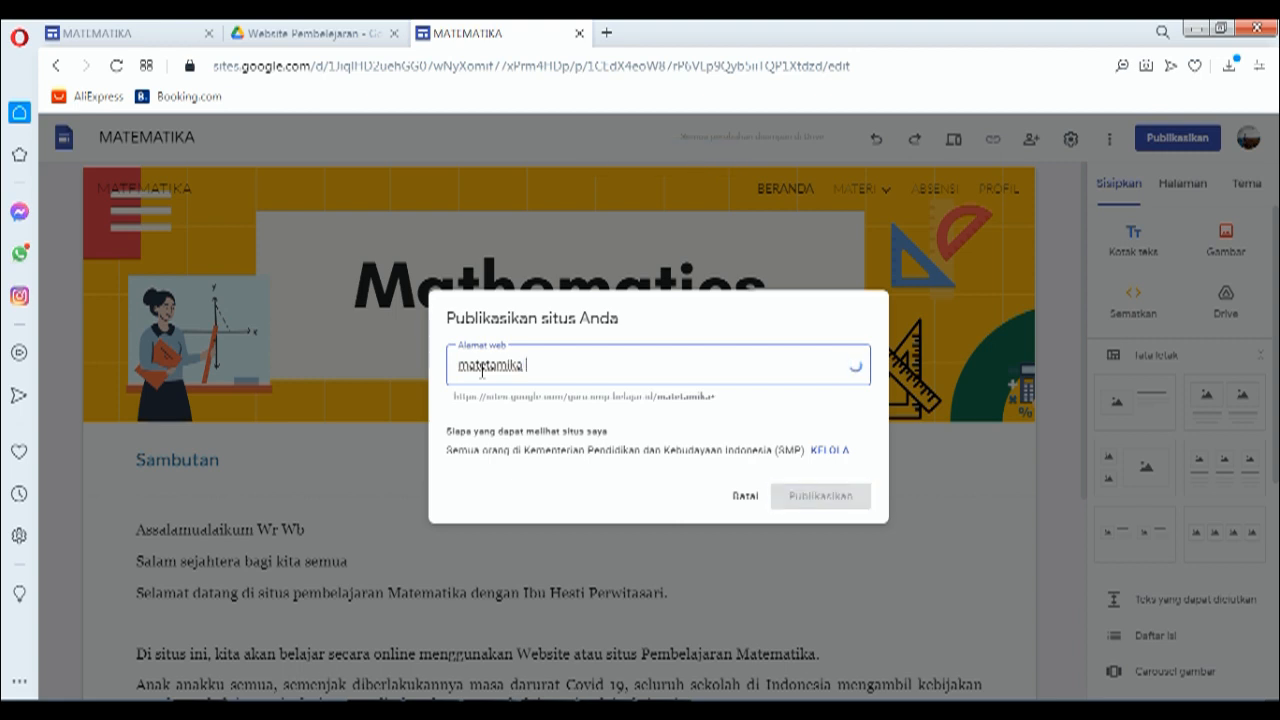
text(syik)
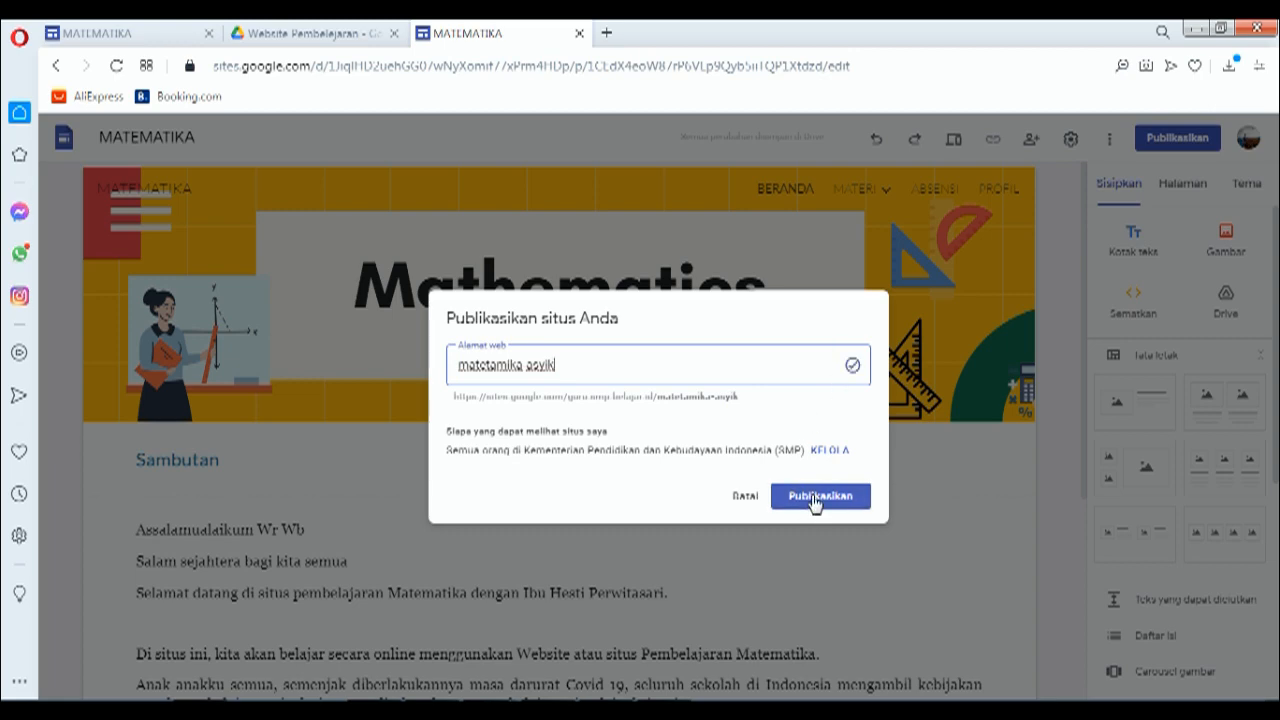
click(814, 498)
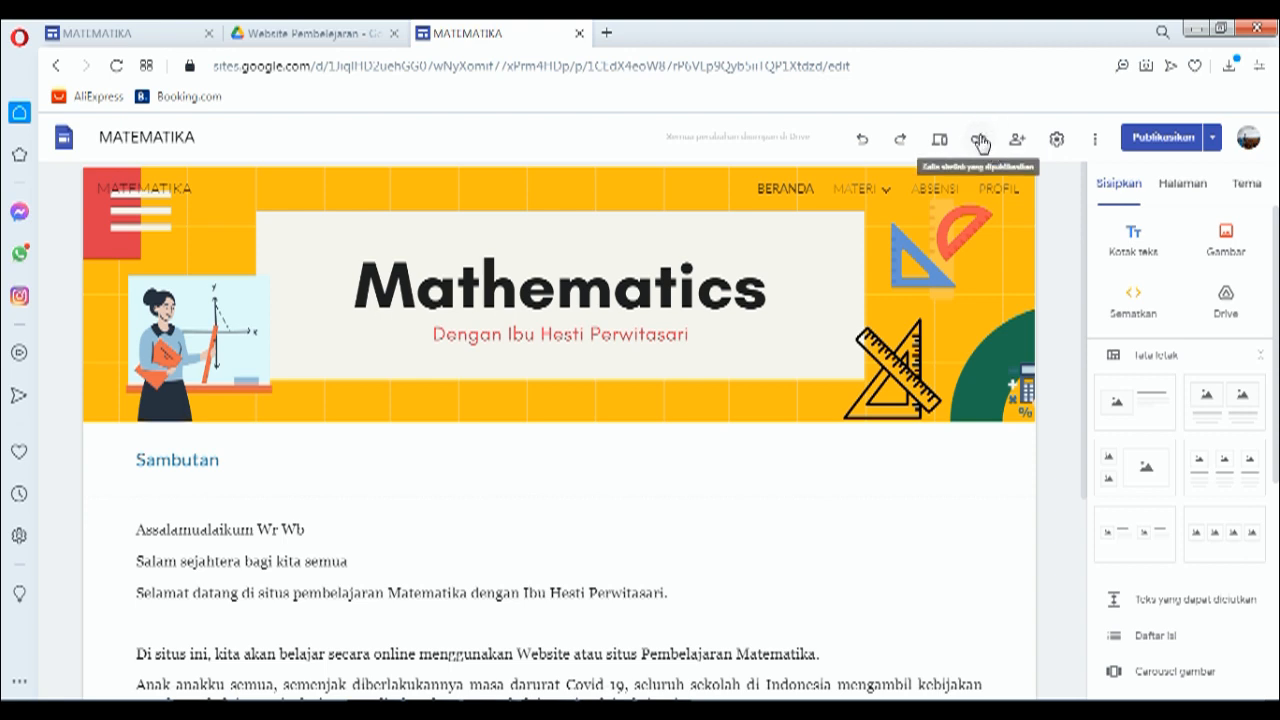
Step: Copy the published MATEMATIKA site's link to the clipboard with Salin link
click(978, 142)
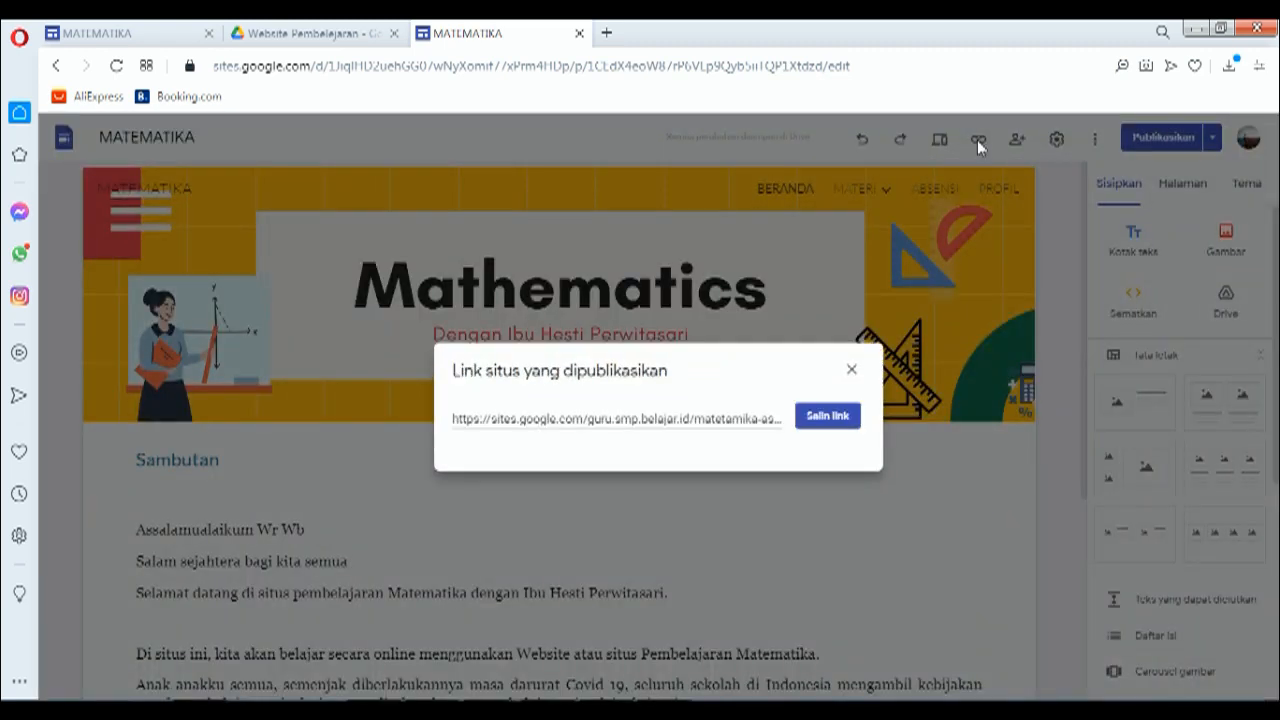
click(826, 416)
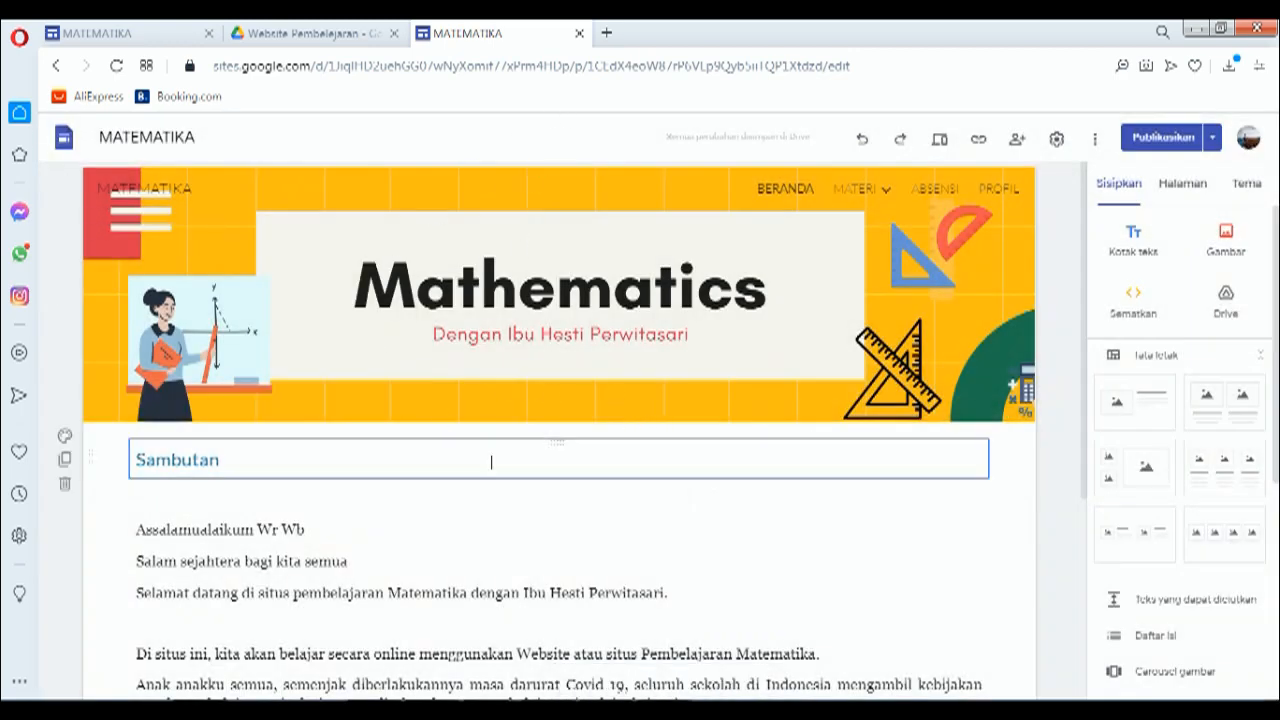
click(607, 34)
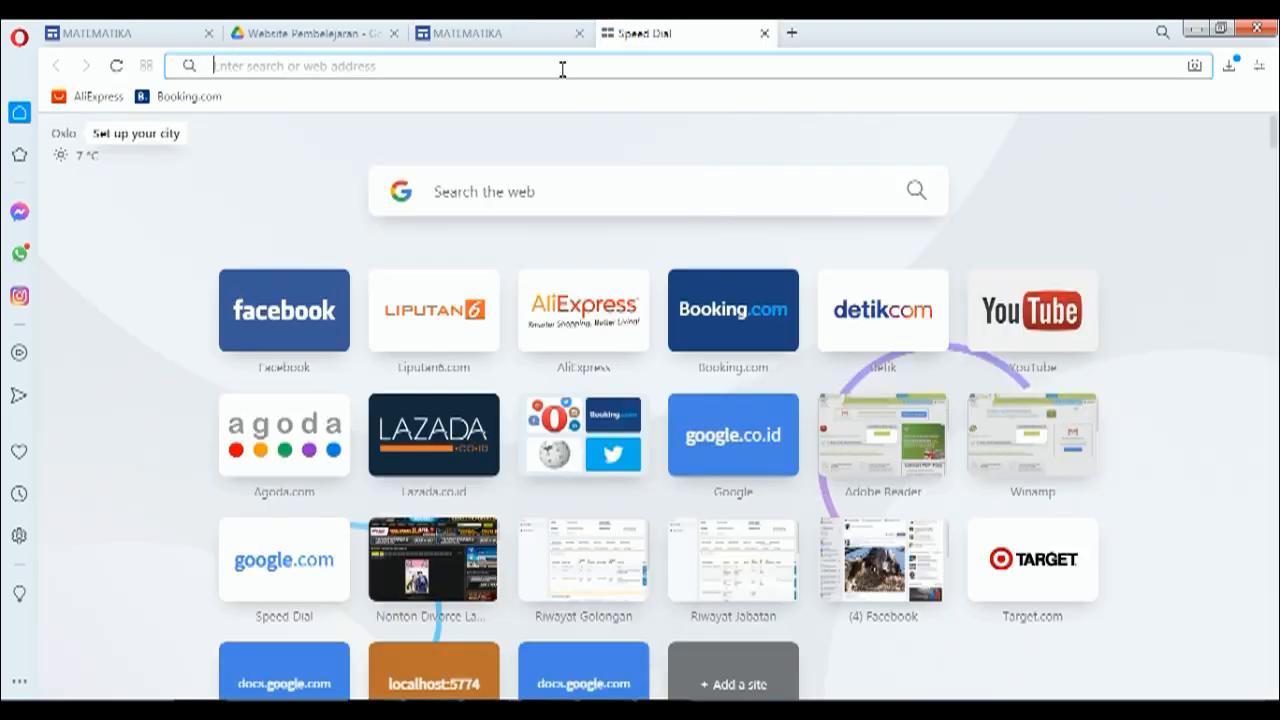
Step: Load the copied matetamika-asyik link in the new tab, then go to the Website Pembelajaran folder
right_click(563, 68)
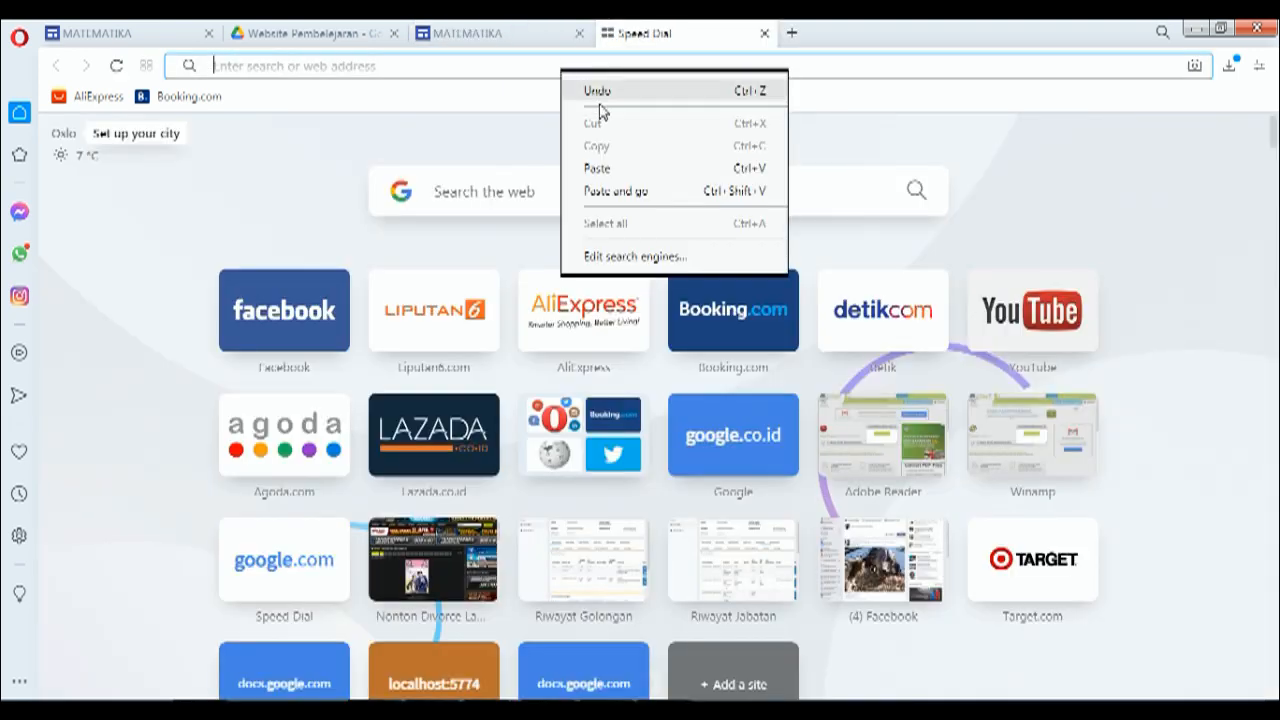
click(616, 191)
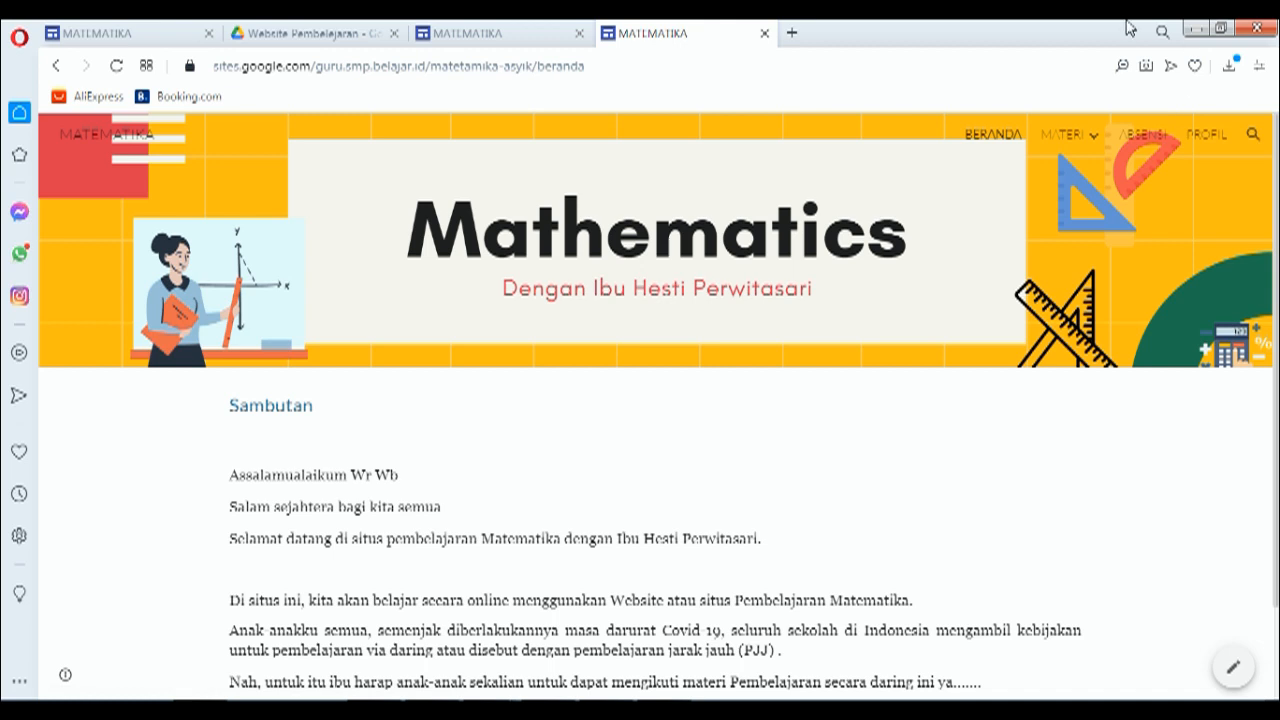
click(337, 38)
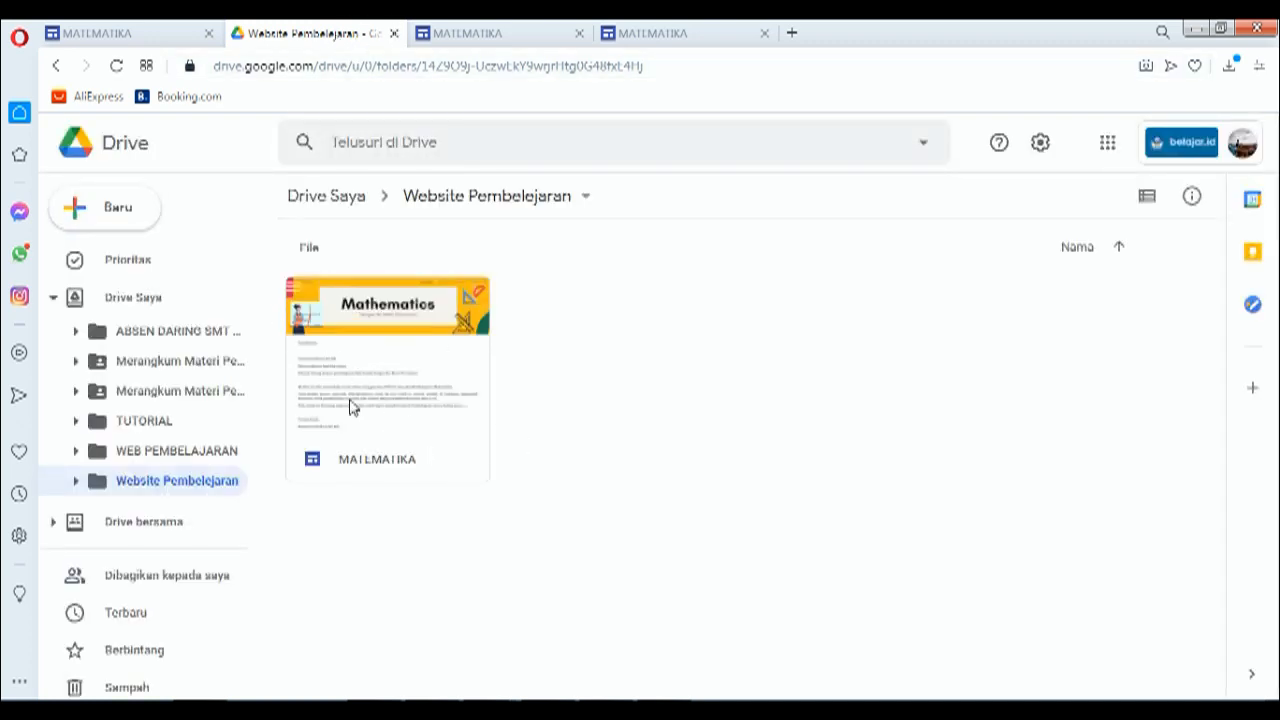
Step: Change the MATEMATIKA file's link access from Dibatasi to 'Siapa saja yang memiliki link'
right_click(407, 322)
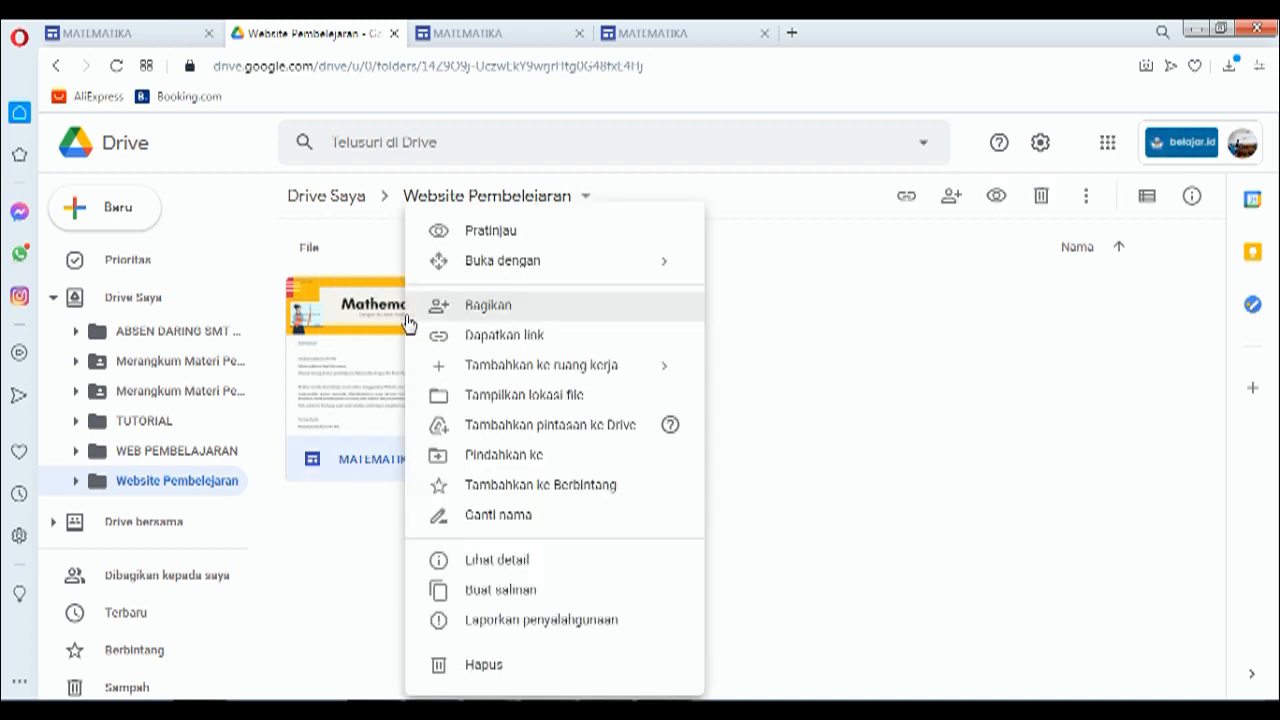
click(488, 307)
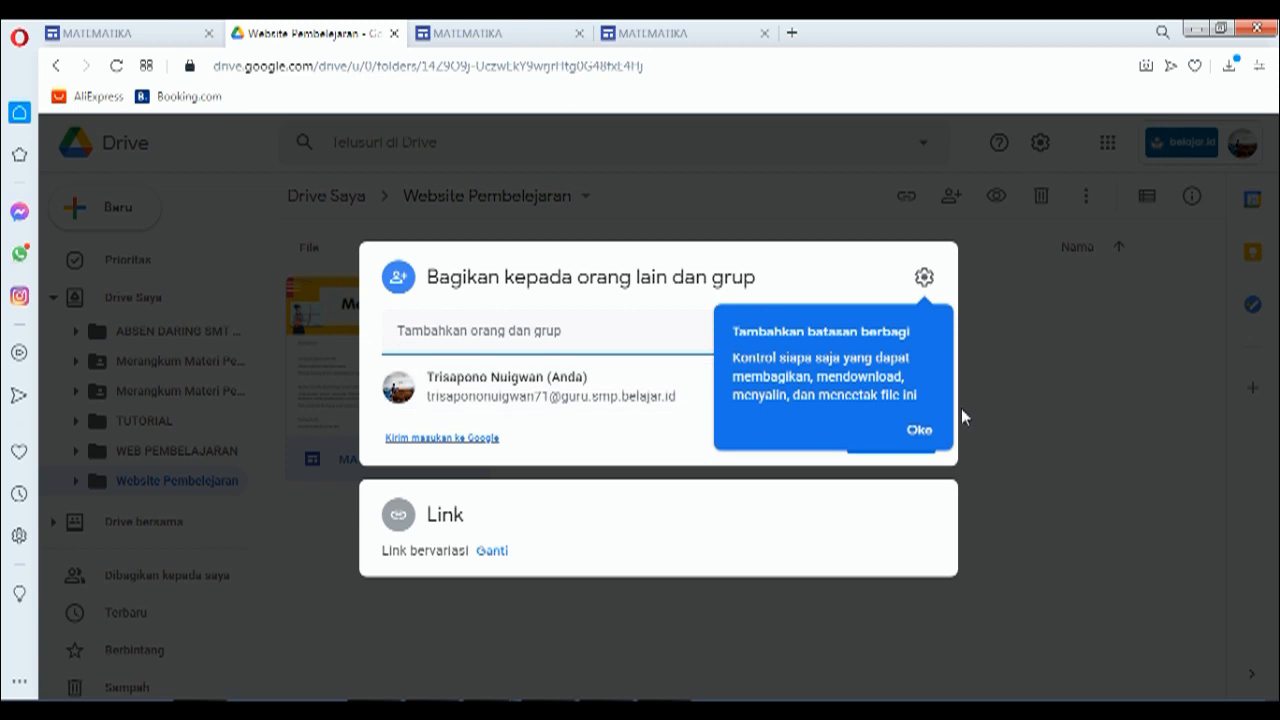
click(914, 433)
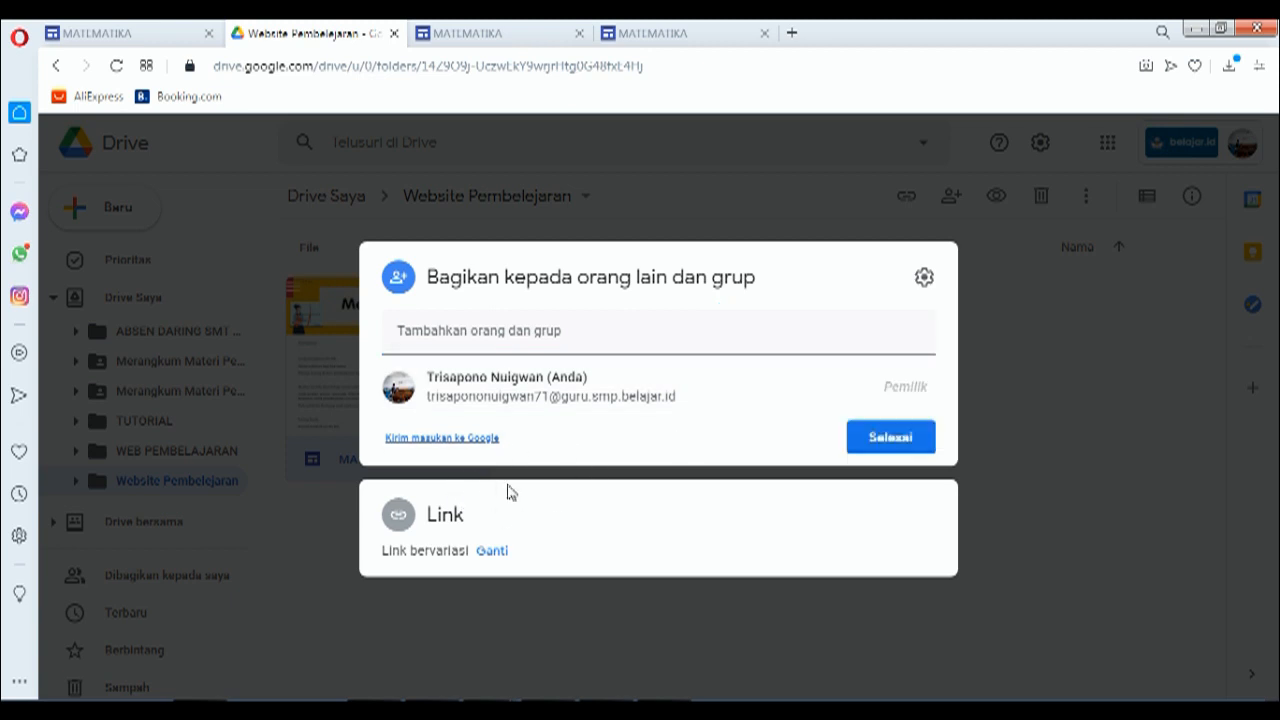
click(401, 521)
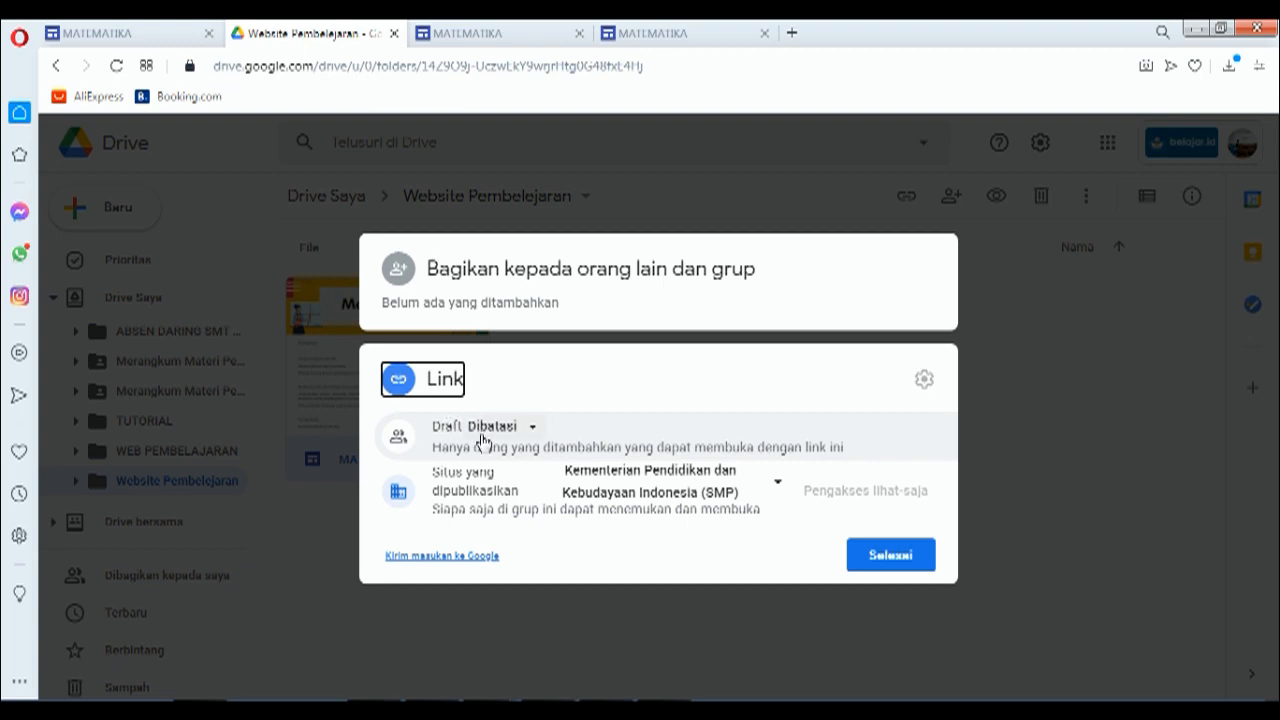
click(532, 430)
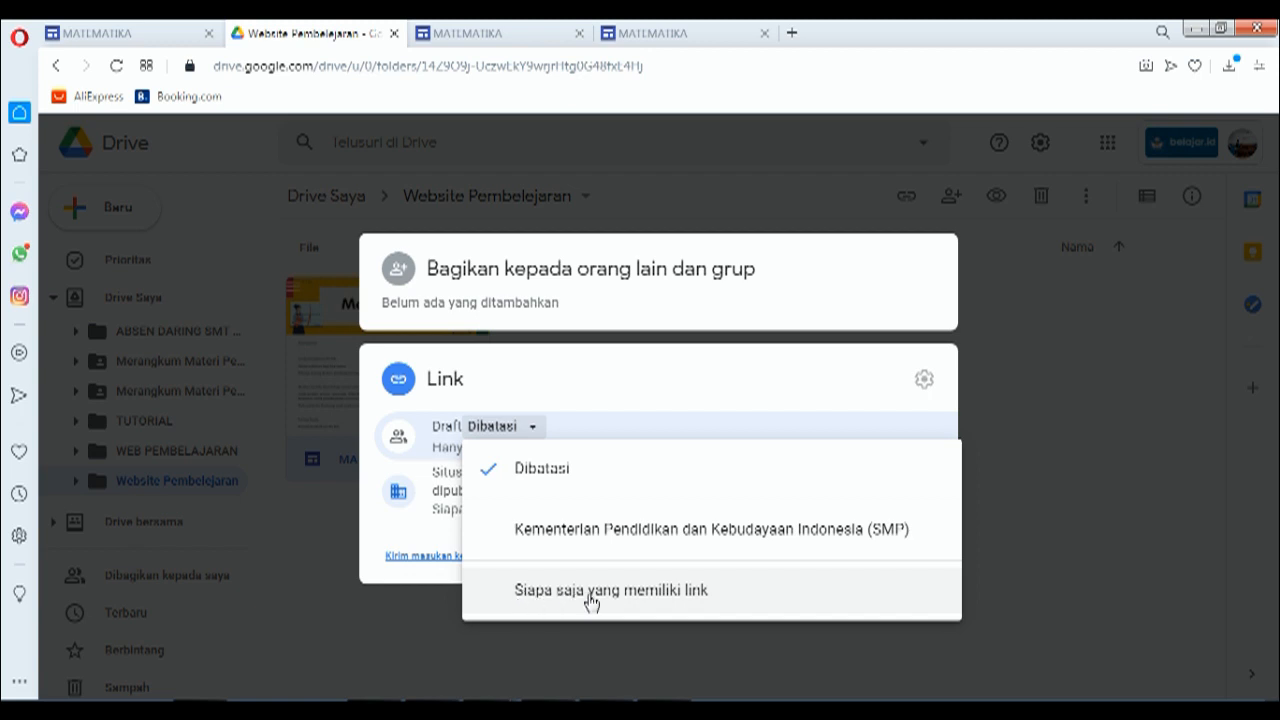
click(648, 592)
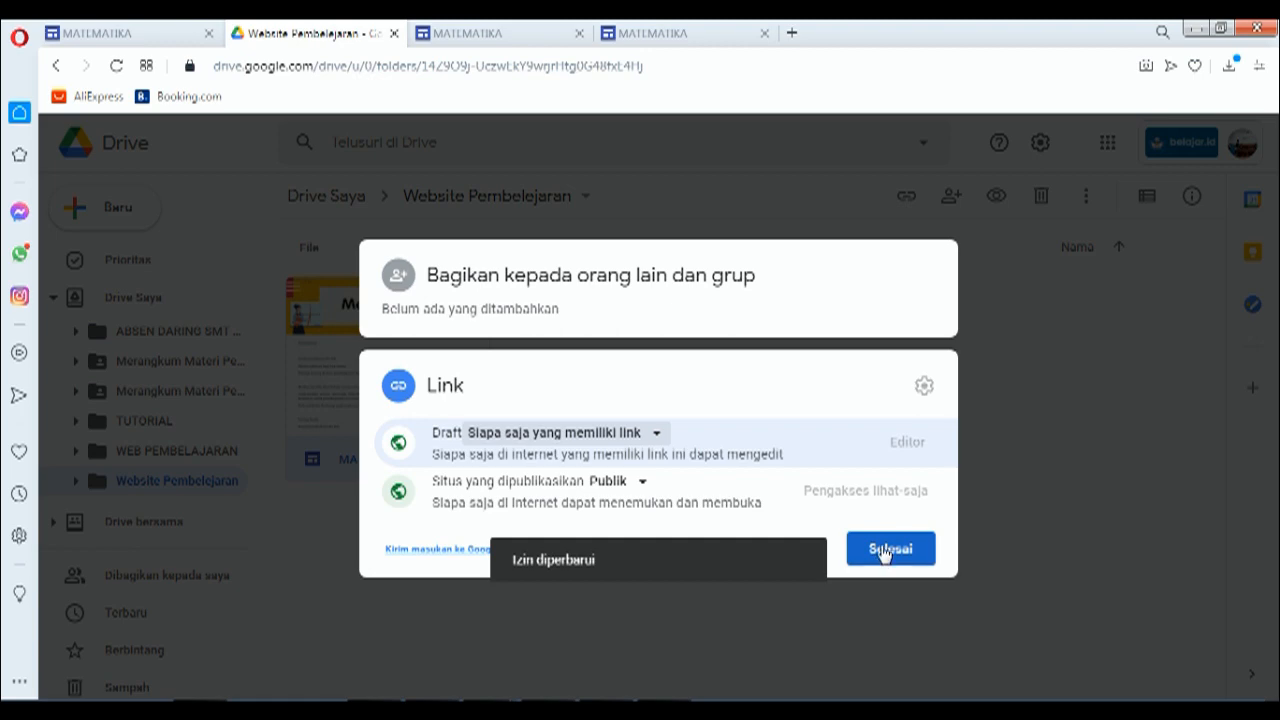
click(880, 557)
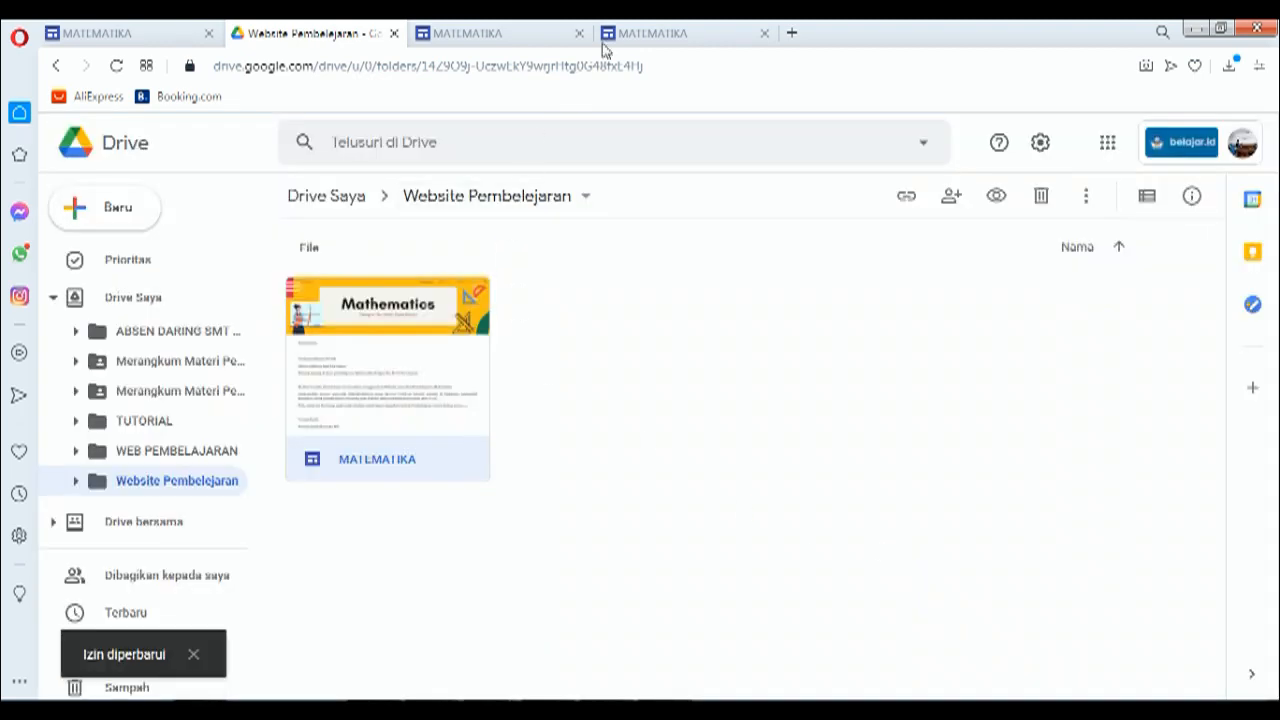
Step: Check the live site's full URL in the address bar, then go back to the MATEMATIKA editor
click(643, 30)
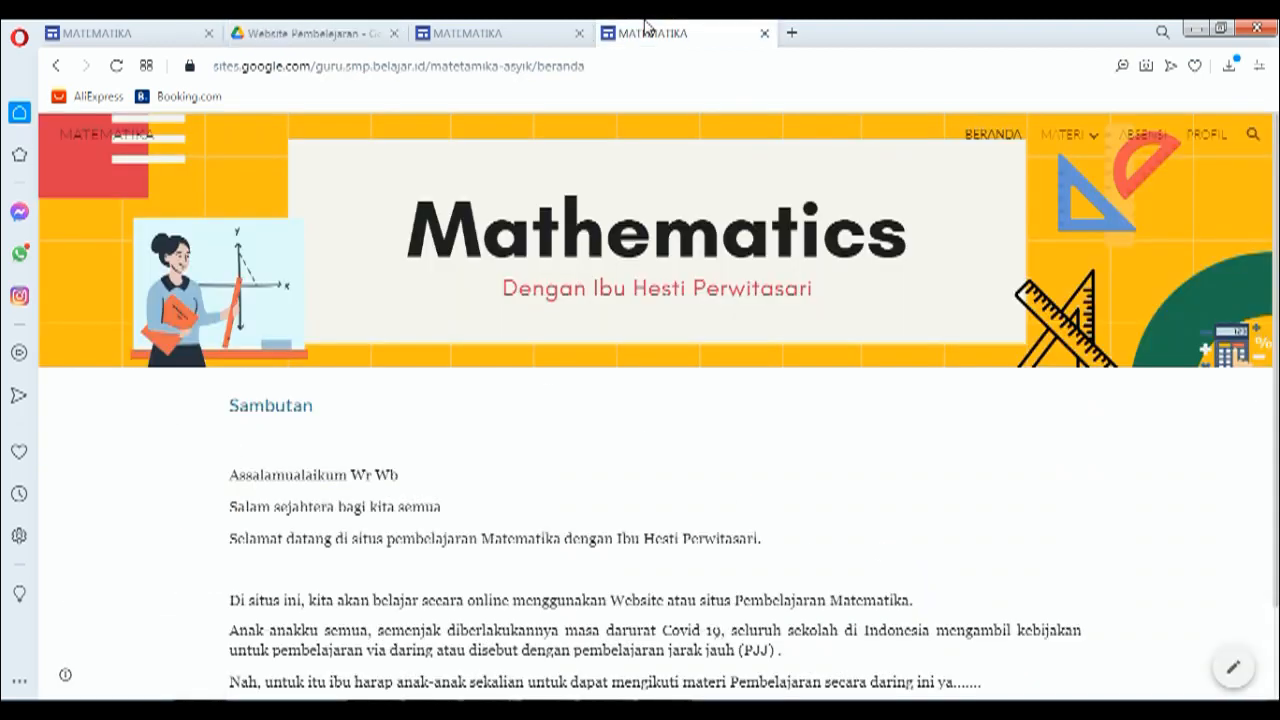
click(287, 68)
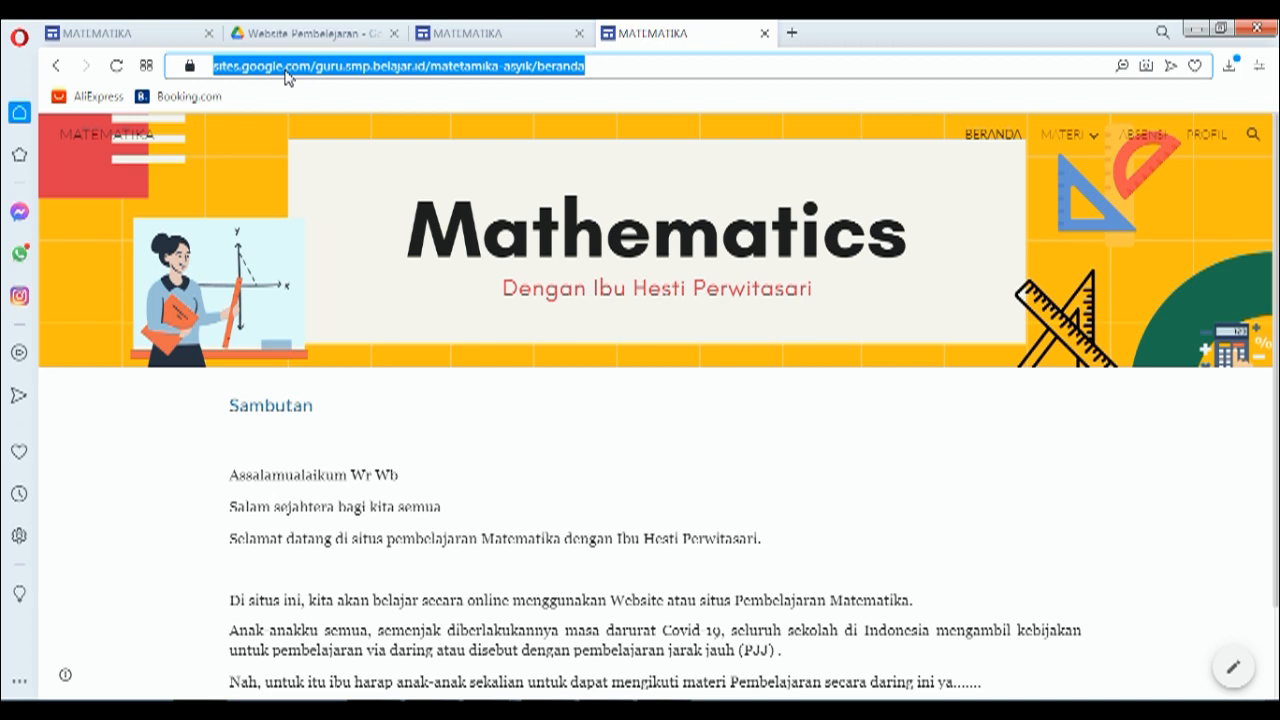
click(474, 35)
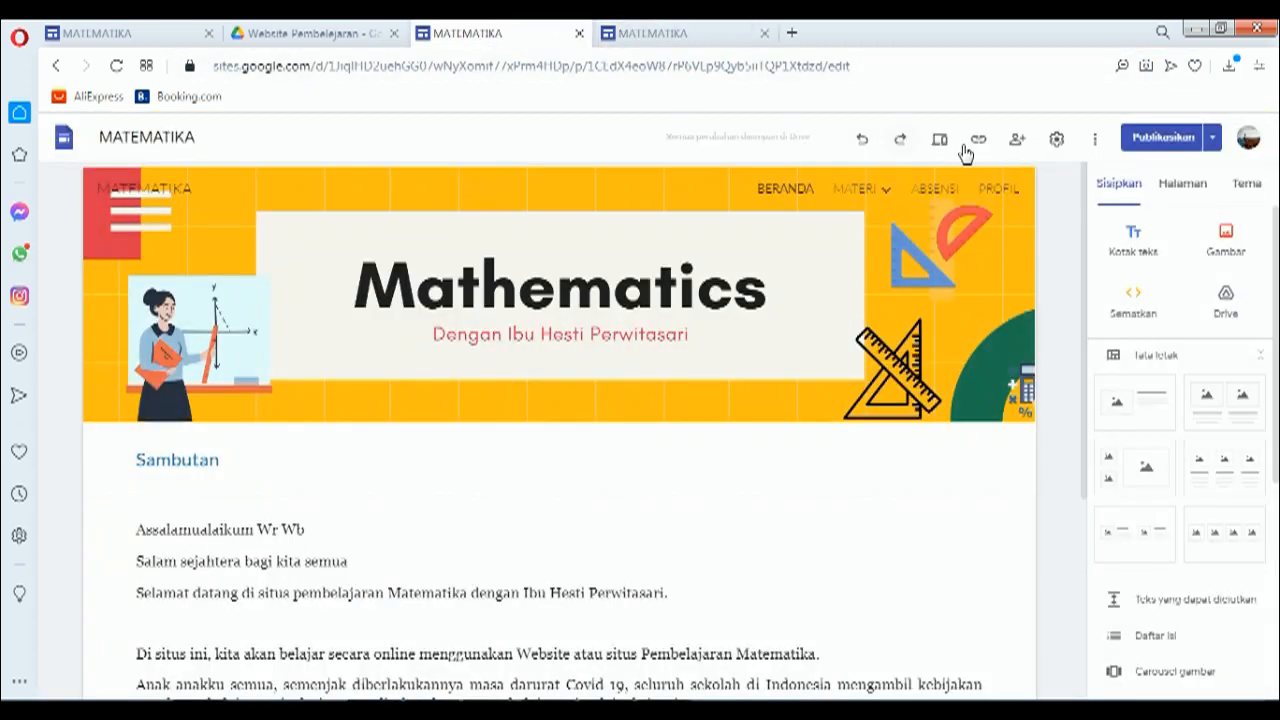